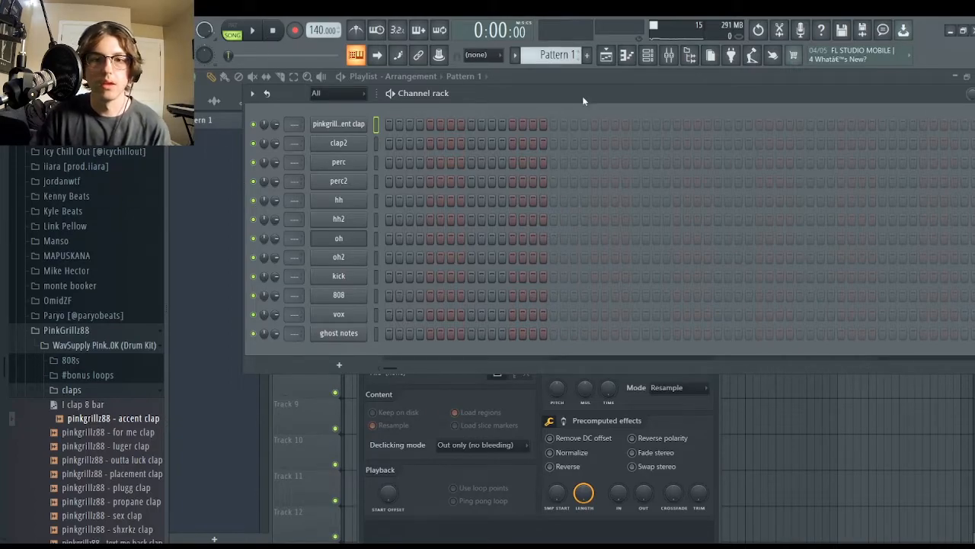
{"action": "left_click", "coordinate": [647, 58]}
{"action": "left_click", "coordinate": [648, 59]}
{"action": "left_click", "coordinate": [648, 60]}
{"action": "left_click", "coordinate": [649, 59]}
{"action": "left_click", "coordinate": [648, 59]}
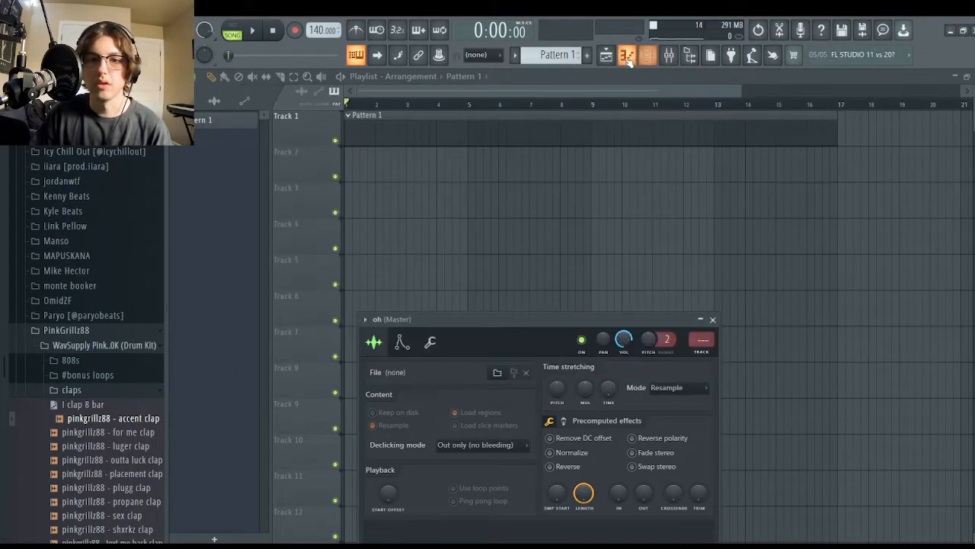
{"action": "left_click", "coordinate": [648, 58]}
{"action": "left_click", "coordinate": [647, 58]}
{"action": "left_click", "coordinate": [73, 389]}
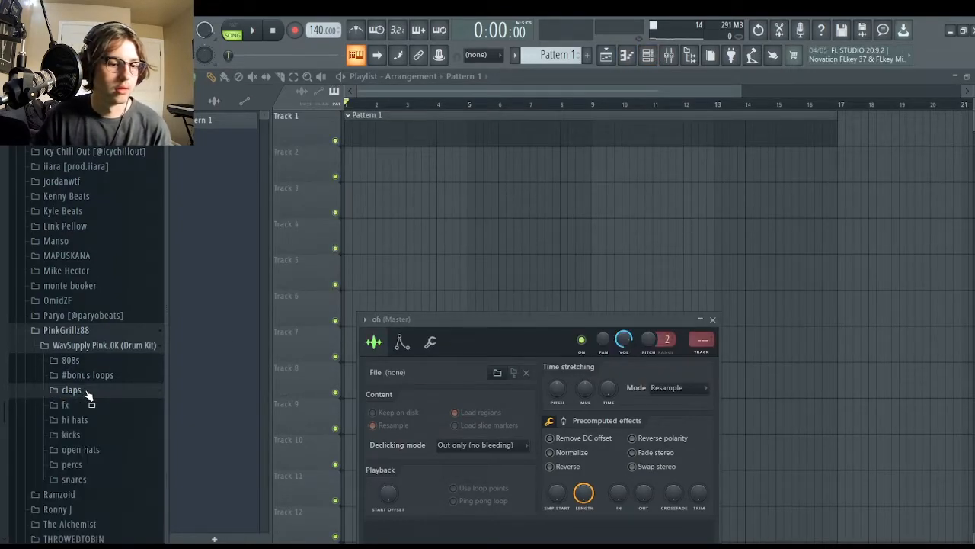
{"action": "left_click", "coordinate": [73, 389]}
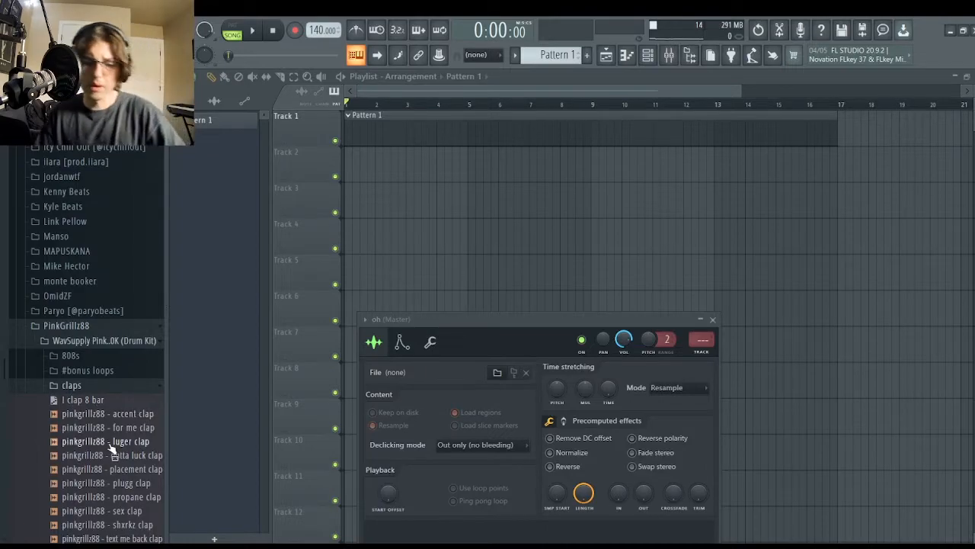
Examine the sampler settings of the clap2 and accent clap channels in the channel rack.
{"action": "left_click", "coordinate": [647, 58]}
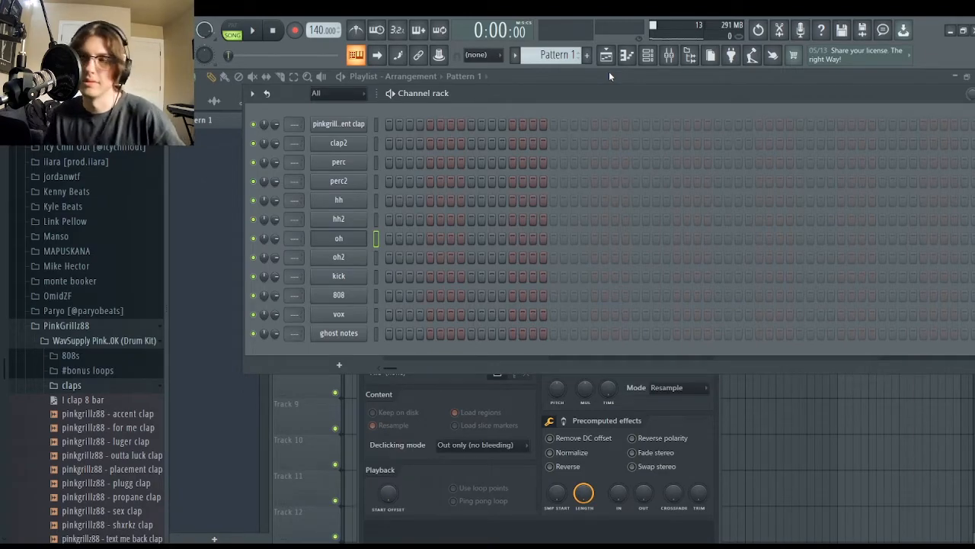
{"action": "right_click", "coordinate": [357, 127]}
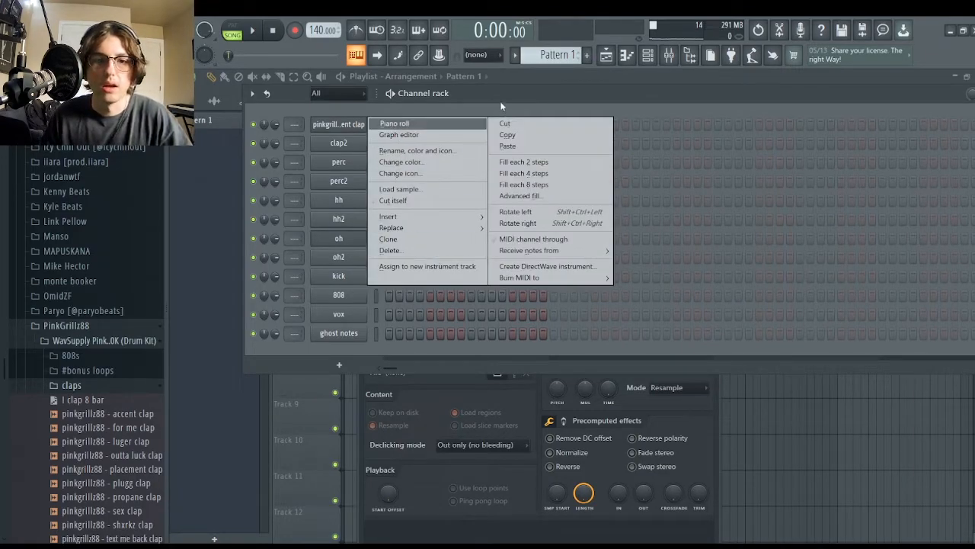
{"action": "left_click", "coordinate": [229, 242]}
{"action": "left_click", "coordinate": [338, 145]}
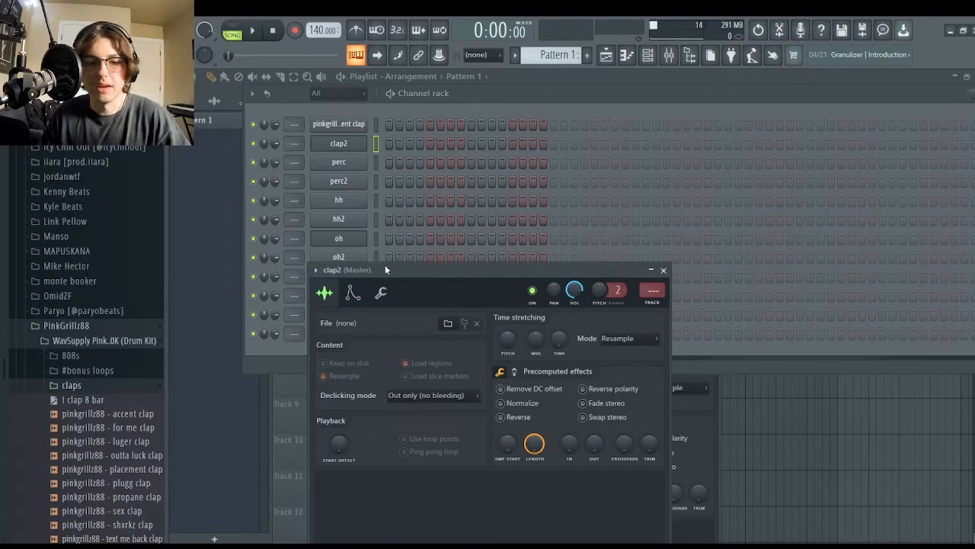
{"action": "left_click", "coordinate": [347, 129]}
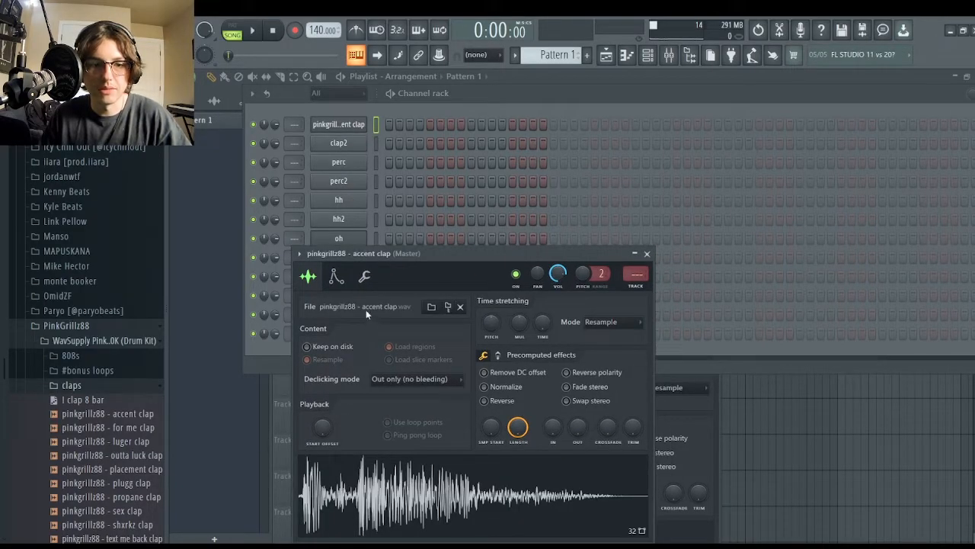
{"action": "left_click", "coordinate": [647, 253]}
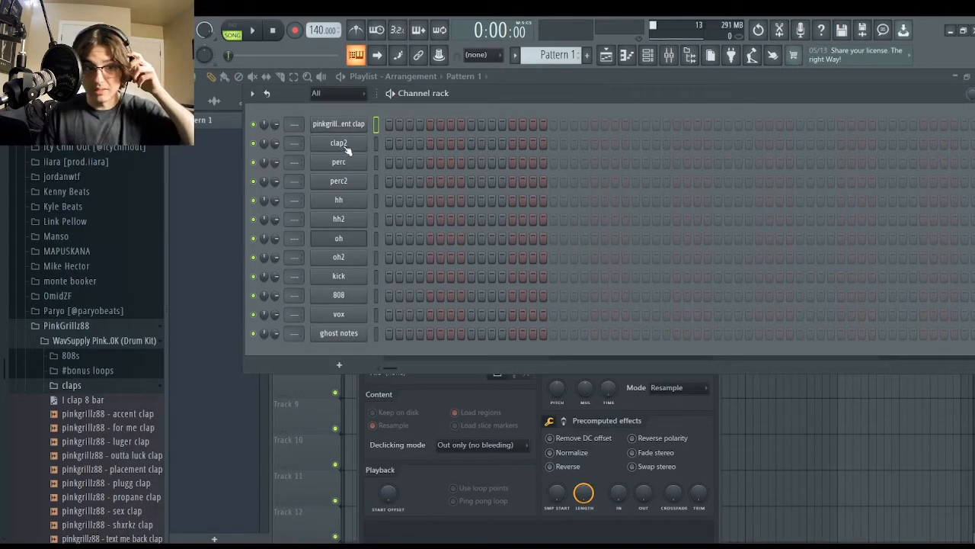
{"action": "left_click", "coordinate": [345, 146]}
{"action": "left_click_drag", "start_coordinate": [442, 263], "coordinate": [583, 208]}
Look through the mixer's vocal tracks and examine the effect chain on the SOUND track.
{"action": "left_click", "coordinate": [669, 55]}
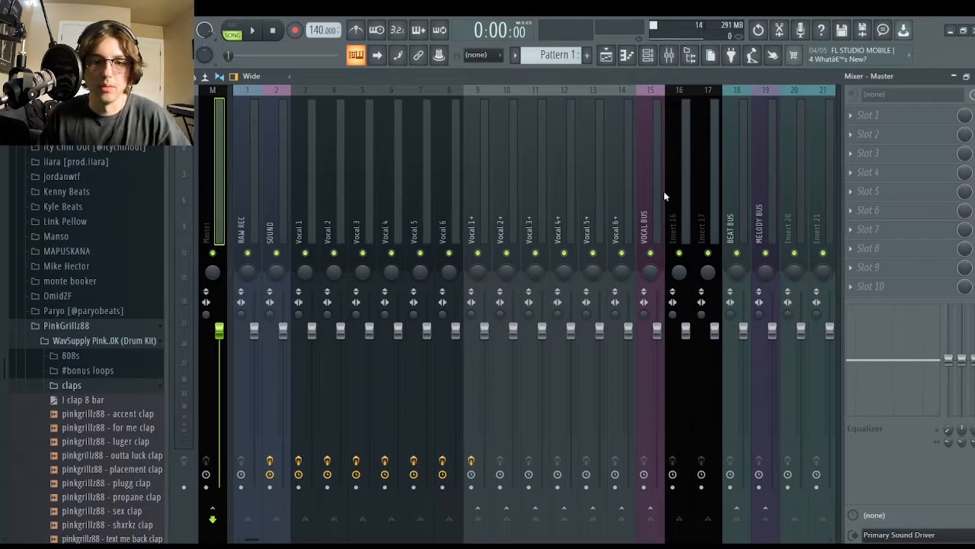
{"action": "left_click", "coordinate": [361, 217]}
{"action": "left_click", "coordinate": [484, 153]}
{"action": "left_click", "coordinate": [356, 171]}
{"action": "left_click_drag", "start_coordinate": [358, 171], "coordinate": [250, 208]}
{"action": "scroll", "coordinate": [299, 199], "scroll_direction": "down", "scroll_amount": 3}
{"action": "scroll", "coordinate": [268, 199], "scroll_direction": "up", "scroll_amount": 3}
{"action": "left_click", "coordinate": [291, 205]}
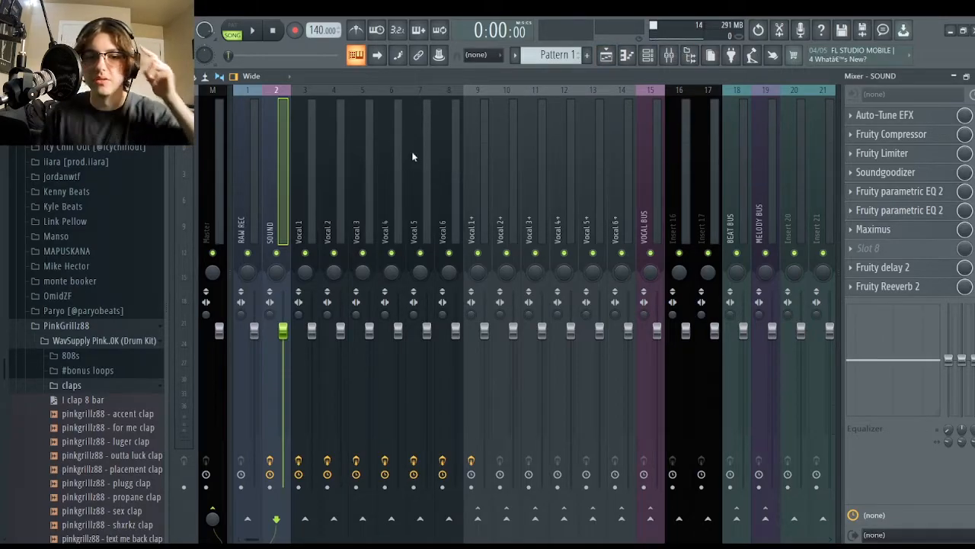
{"action": "scroll", "coordinate": [549, 202], "scroll_direction": "down", "scroll_amount": 3}
{"action": "scroll", "coordinate": [534, 198], "scroll_direction": "up", "scroll_amount": 3}
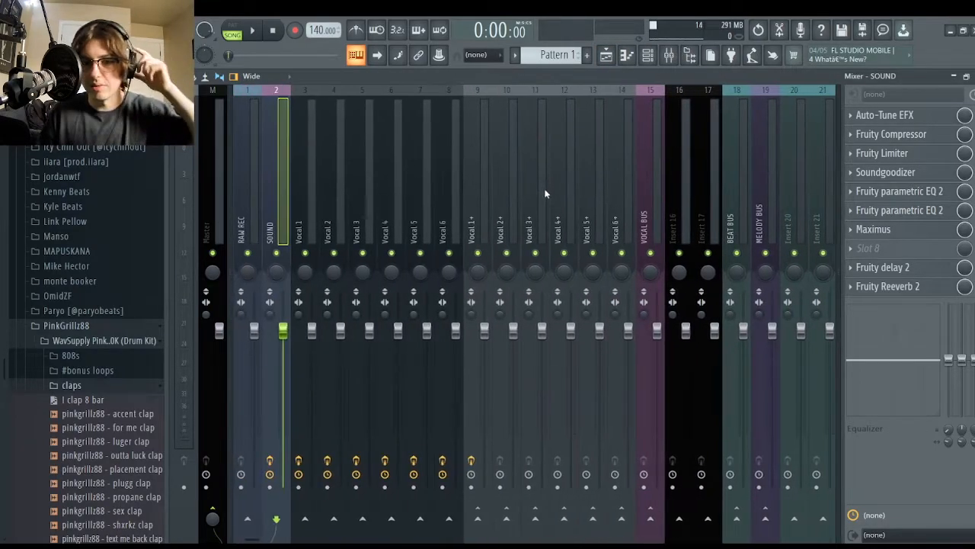
Examine the hh2 and perc2 channels' sampler settings and the list of instruments that can be added.
{"action": "left_click", "coordinate": [647, 55]}
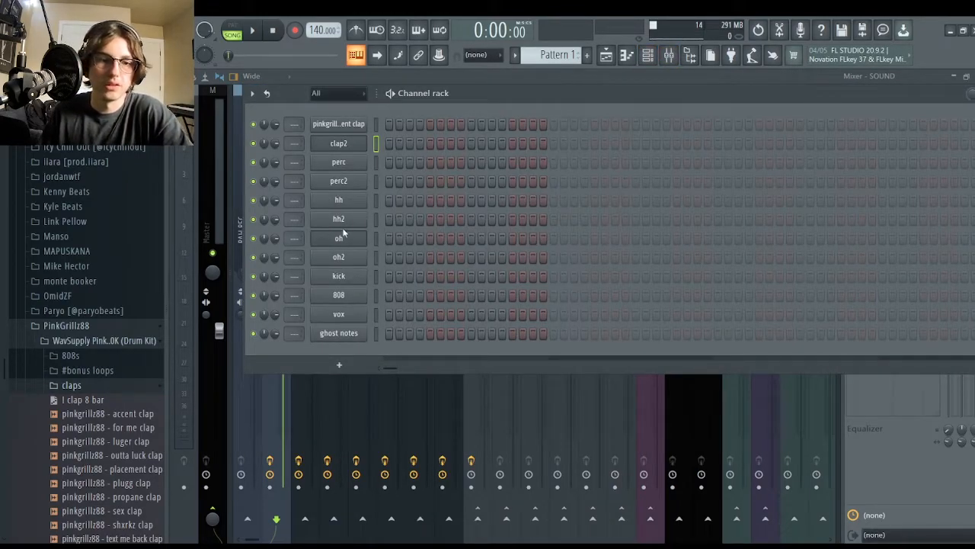
{"action": "left_click", "coordinate": [349, 224]}
{"action": "left_click_drag", "start_coordinate": [431, 308], "coordinate": [523, 92]}
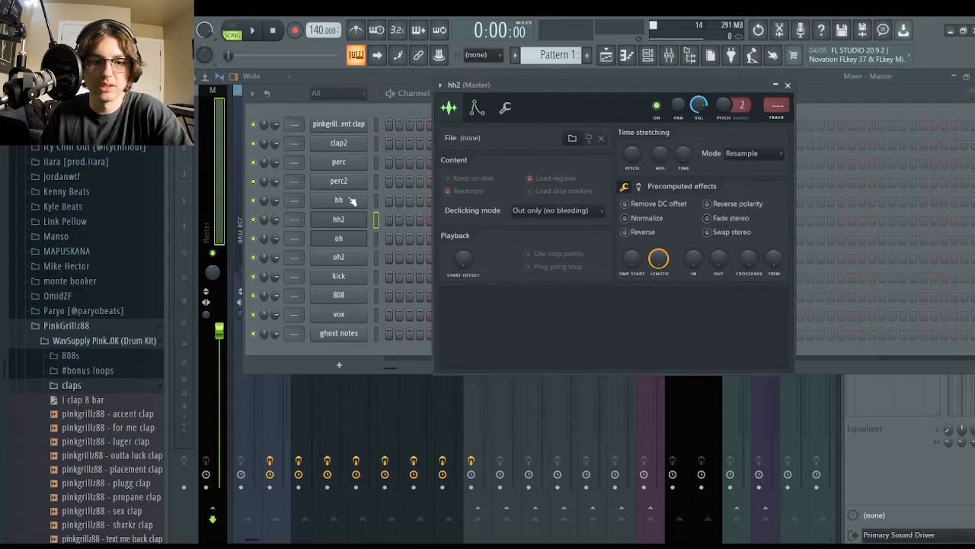
{"action": "left_click", "coordinate": [350, 216]}
{"action": "left_click", "coordinate": [357, 183]}
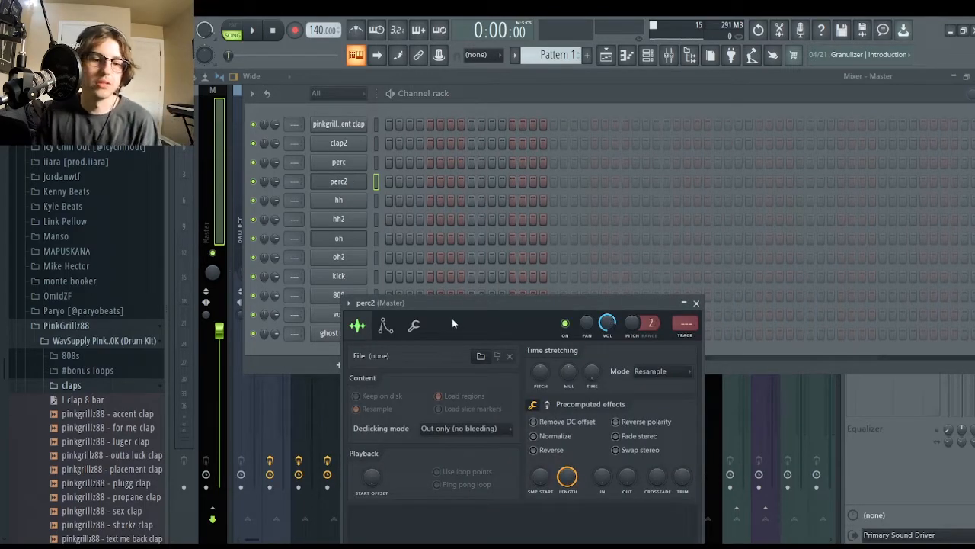
{"action": "left_click_drag", "start_coordinate": [452, 323], "coordinate": [470, 161]}
{"action": "left_click", "coordinate": [337, 365]}
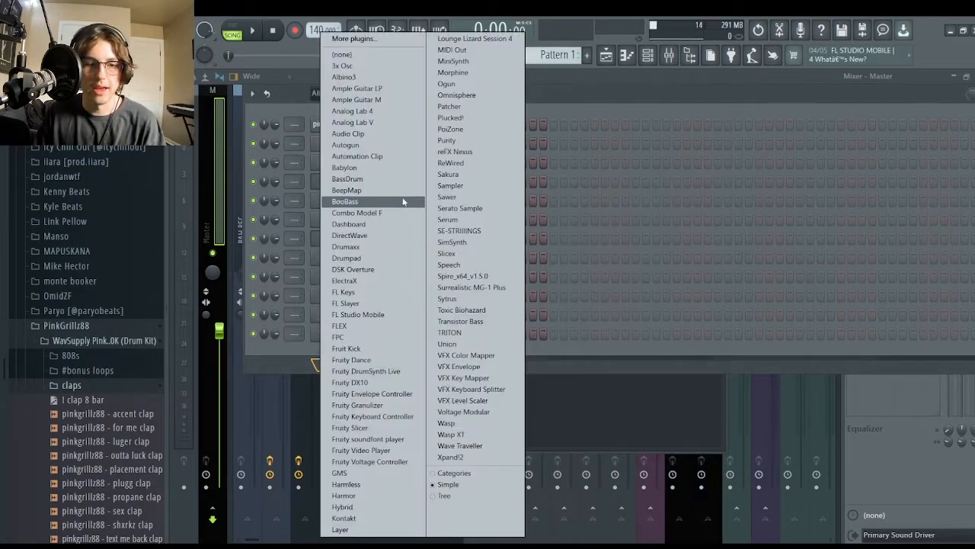
{"action": "left_click", "coordinate": [457, 186]}
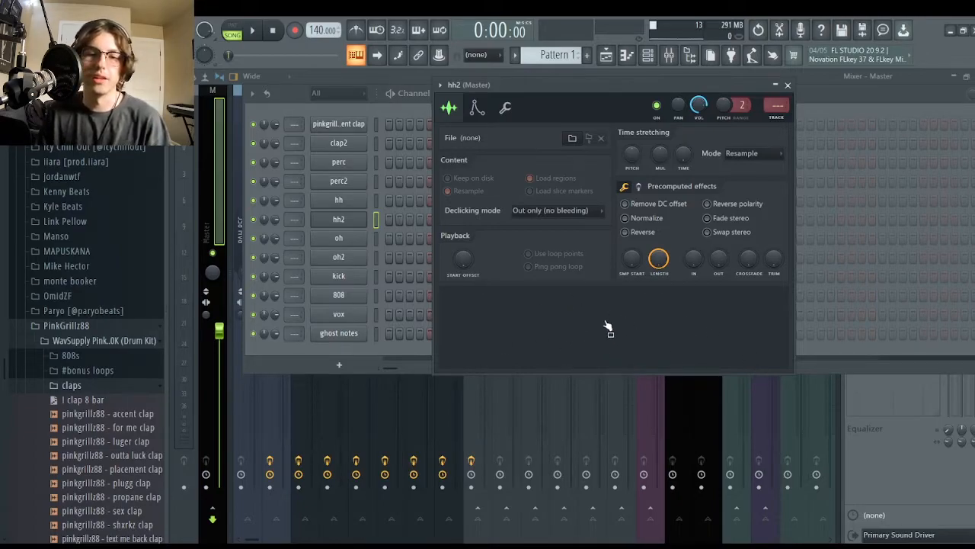
{"action": "left_click", "coordinate": [415, 102]}
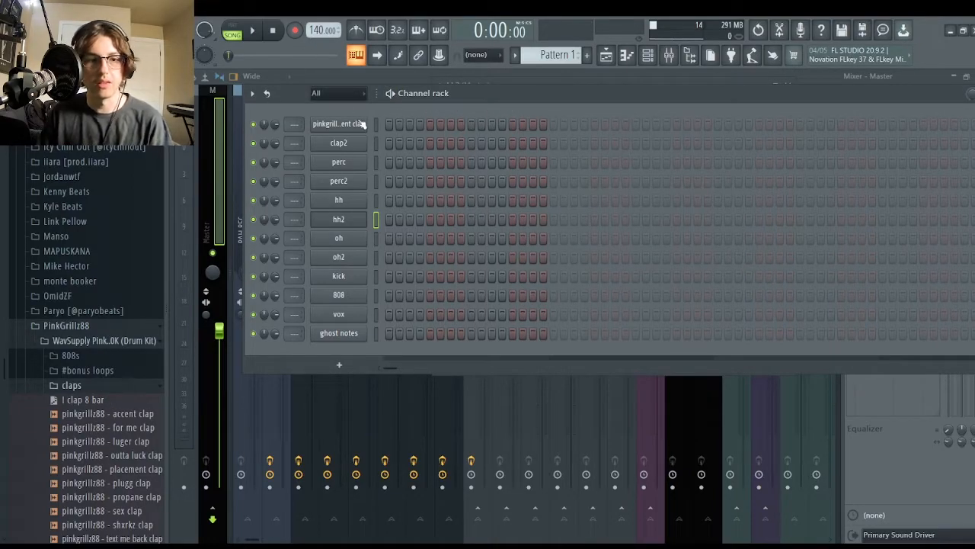
Replace the accent clap sample in the first channel with the placement clap and check its sampler settings.
{"action": "left_click", "coordinate": [362, 124]}
{"action": "left_click_drag", "start_coordinate": [405, 250], "coordinate": [557, 94]}
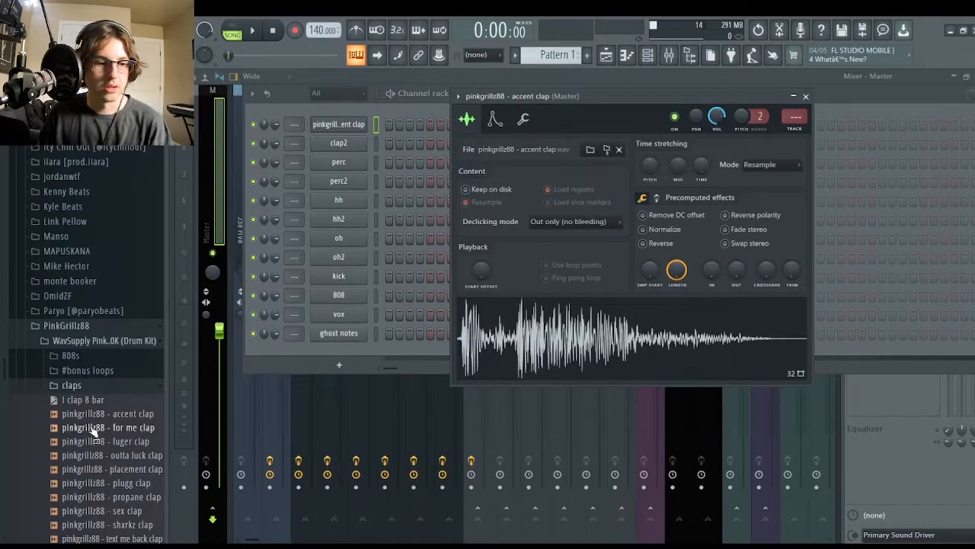
{"action": "left_click", "coordinate": [131, 469]}
{"action": "left_click_drag", "start_coordinate": [131, 470], "coordinate": [349, 200]}
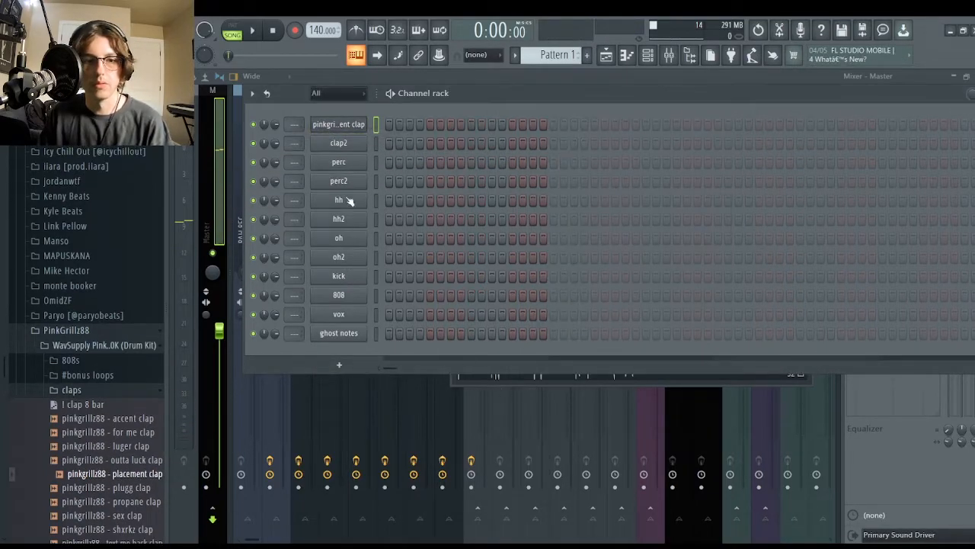
{"action": "left_click", "coordinate": [362, 124]}
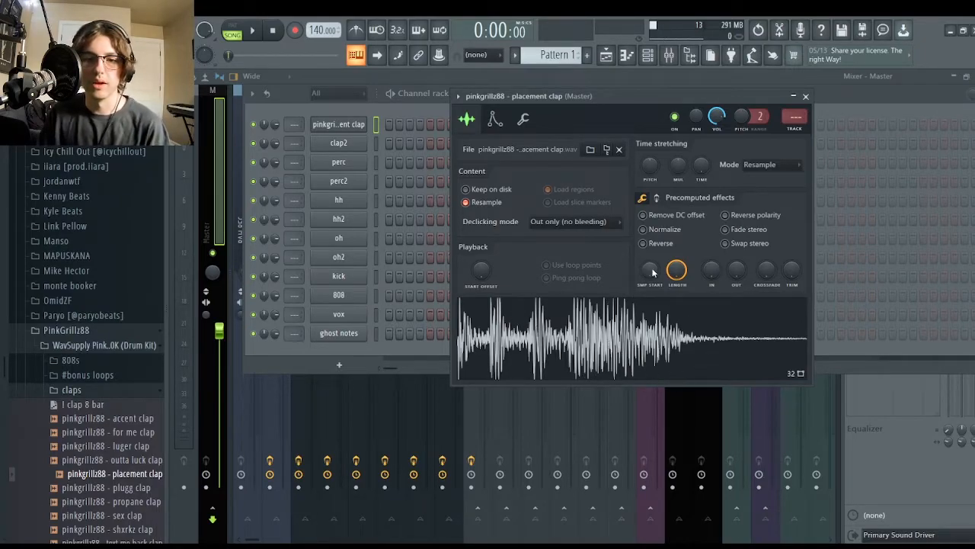
{"action": "left_click", "coordinate": [644, 229]}
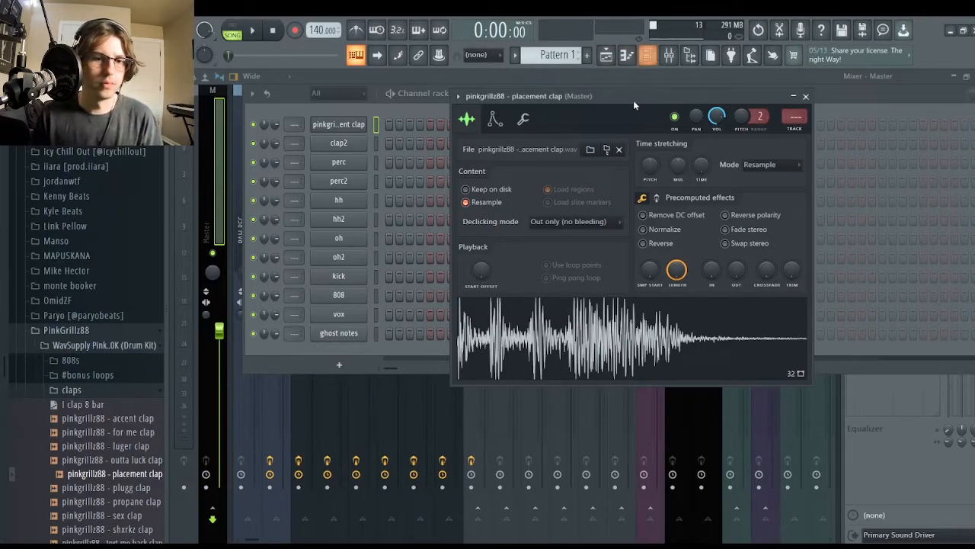
{"action": "left_click", "coordinate": [805, 96]}
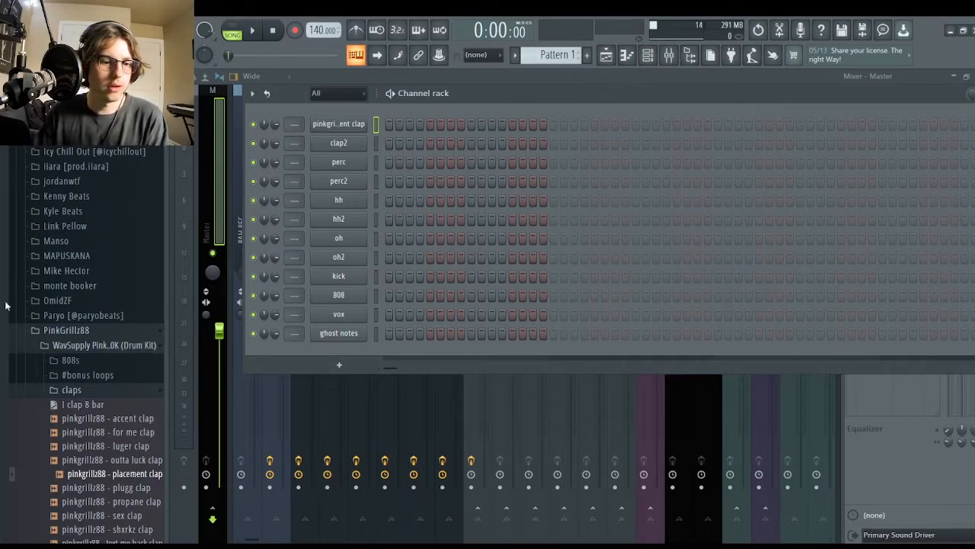
Add an FL Keys instrument channel and open its piano roll.
{"action": "left_click", "coordinate": [340, 367]}
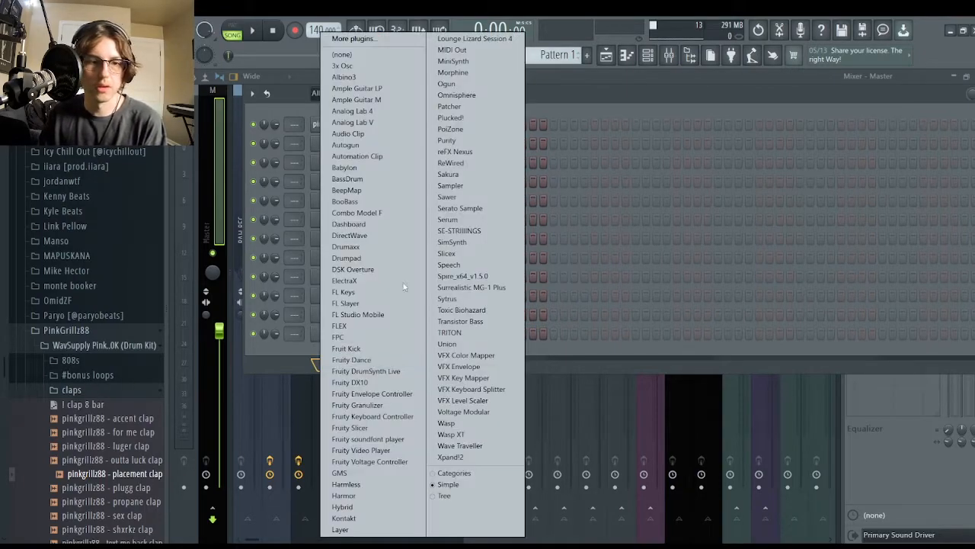
{"action": "left_click", "coordinate": [637, 91]}
{"action": "left_click", "coordinate": [333, 368]}
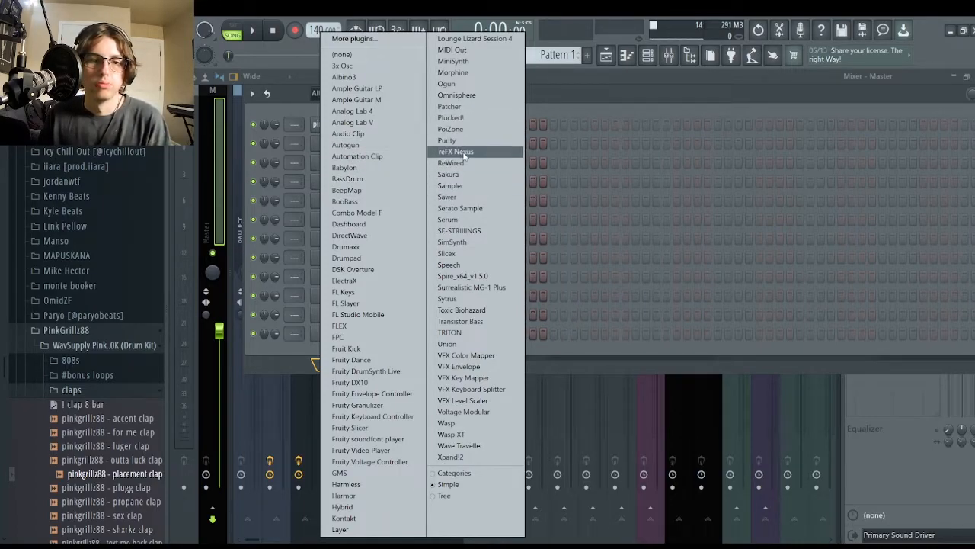
{"action": "left_click", "coordinate": [375, 294]}
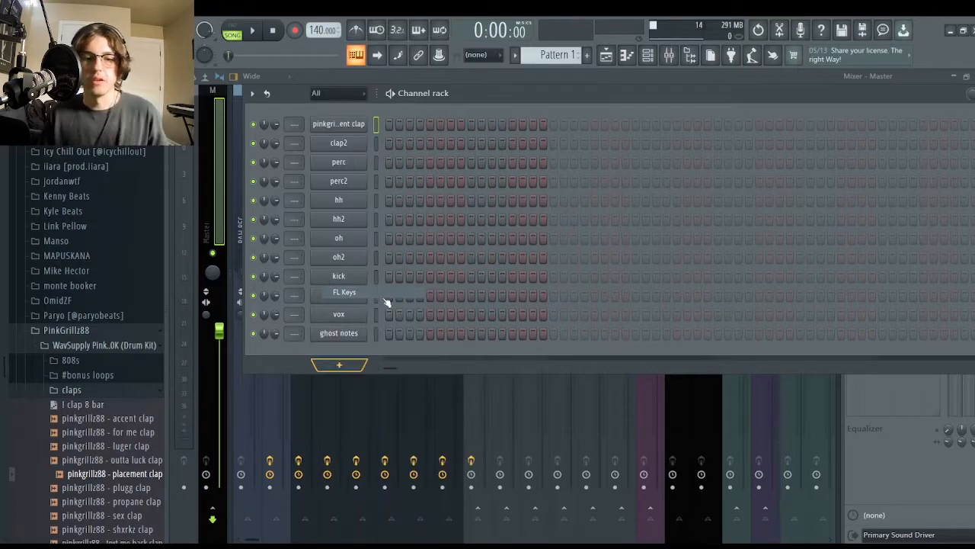
{"action": "left_click", "coordinate": [626, 55]}
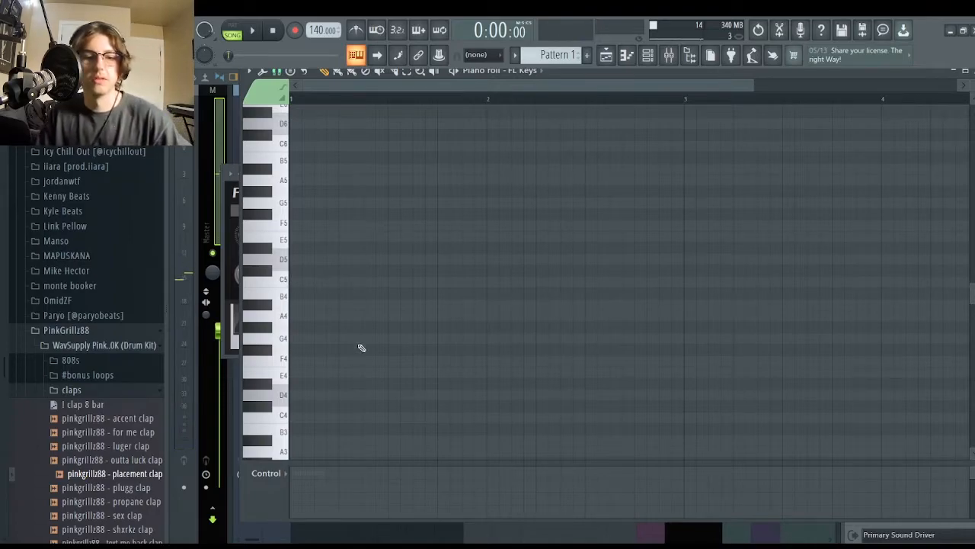
Draw a half-bar C4 note at the start of bar 1, followed by a half-bar A4 note.
{"action": "mouse_move", "coordinate": [348, 363]}
{"action": "left_mouse_down"}
{"action": "mouse_move", "coordinate": [303, 374]}
{"action": "mouse_move", "coordinate": [399, 386]}
{"action": "mouse_move", "coordinate": [389, 387]}
{"action": "left_mouse_up"}
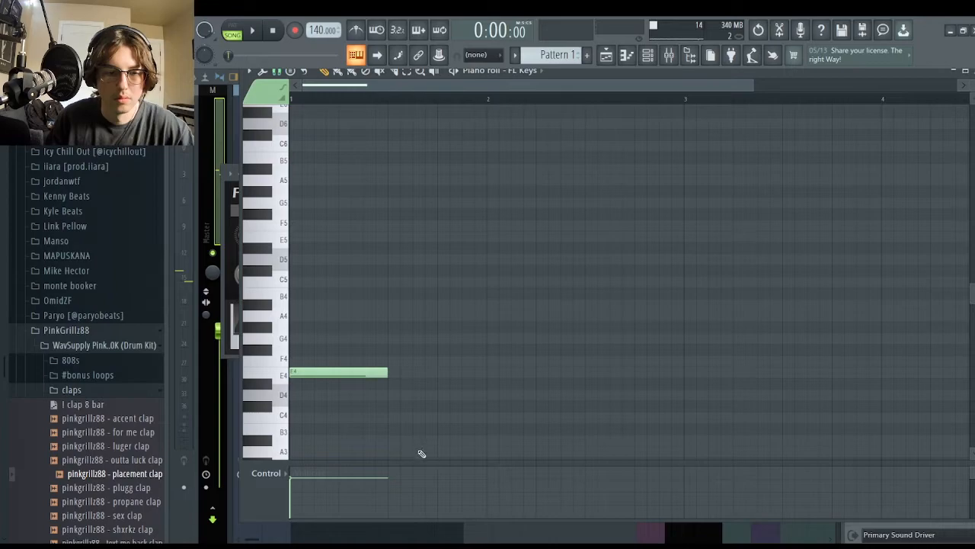
{"action": "scroll", "coordinate": [348, 315], "scroll_direction": "down", "scroll_amount": 1}
{"action": "left_click_drag", "start_coordinate": [343, 337], "coordinate": [340, 390]}
{"action": "mouse_move", "coordinate": [427, 162]}
{"action": "left_mouse_down"}
{"action": "mouse_move", "coordinate": [390, 368]}
{"action": "mouse_move", "coordinate": [390, 285]}
{"action": "left_mouse_up"}
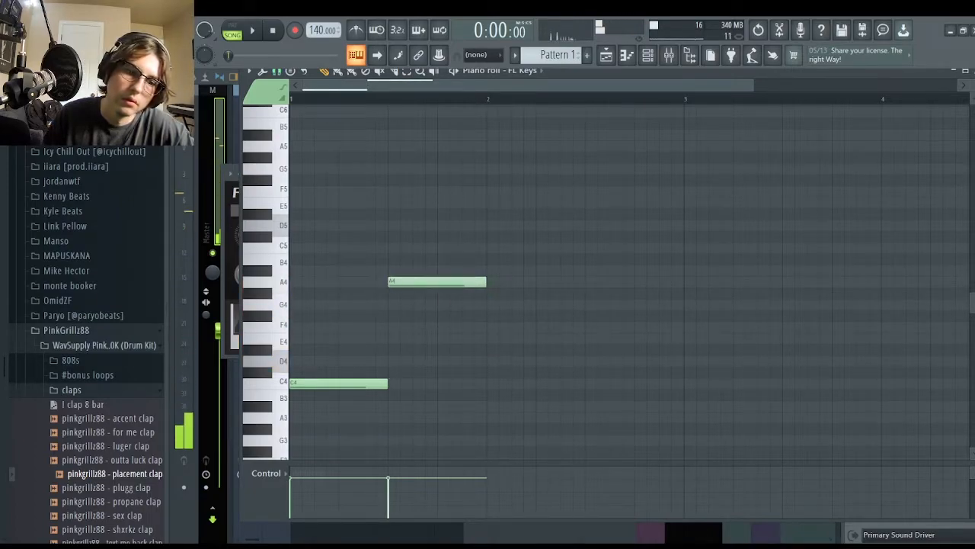
Add a D4 note at bar 2 and a quarter-bar E4 at its end, extending D4 to meet E4.
{"action": "scroll", "coordinate": [516, 394], "scroll_direction": "down", "scroll_amount": 2}
{"action": "left_click_drag", "start_coordinate": [490, 360], "coordinate": [490, 295]}
{"action": "left_click_drag", "start_coordinate": [639, 190], "coordinate": [642, 272]}
{"action": "left_click_drag", "start_coordinate": [731, 274], "coordinate": [683, 274]}
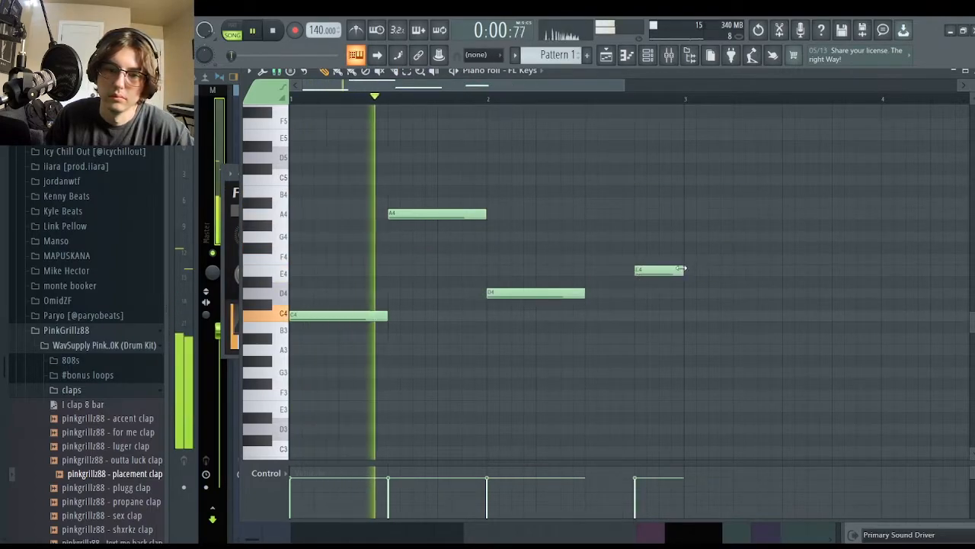
{"action": "key", "text": "ctrl+l"}
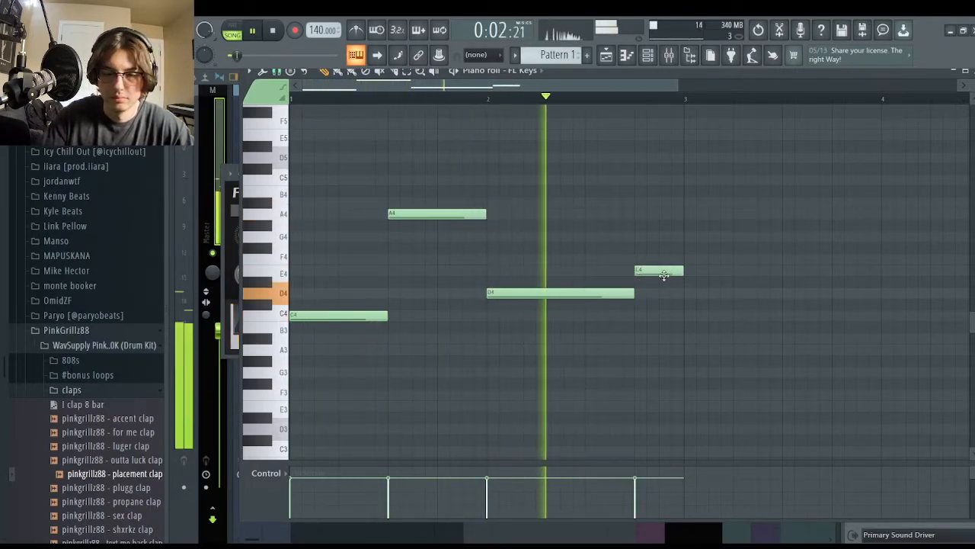
Duplicate the two-bar C4, A4, D4, E4 sequence into bars 3 and 4 and play it back.
{"action": "key", "text": "ctrl+b"}
{"action": "scroll", "coordinate": [647, 305], "scroll_direction": "down", "scroll_amount": 3}
{"action": "left_click", "coordinate": [628, 315]}
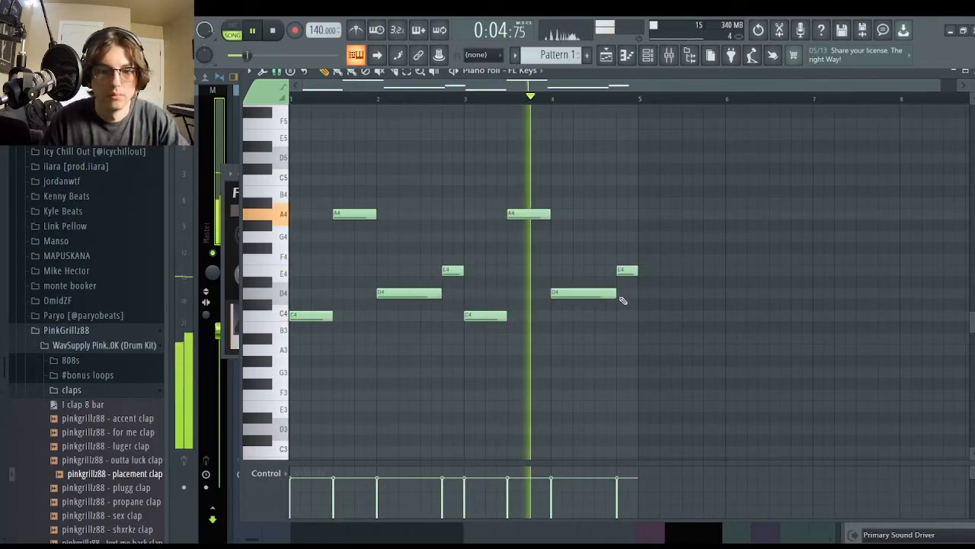
{"action": "scroll", "coordinate": [767, 344], "scroll_direction": "down", "scroll_amount": 1}
{"action": "key", "text": "space"}
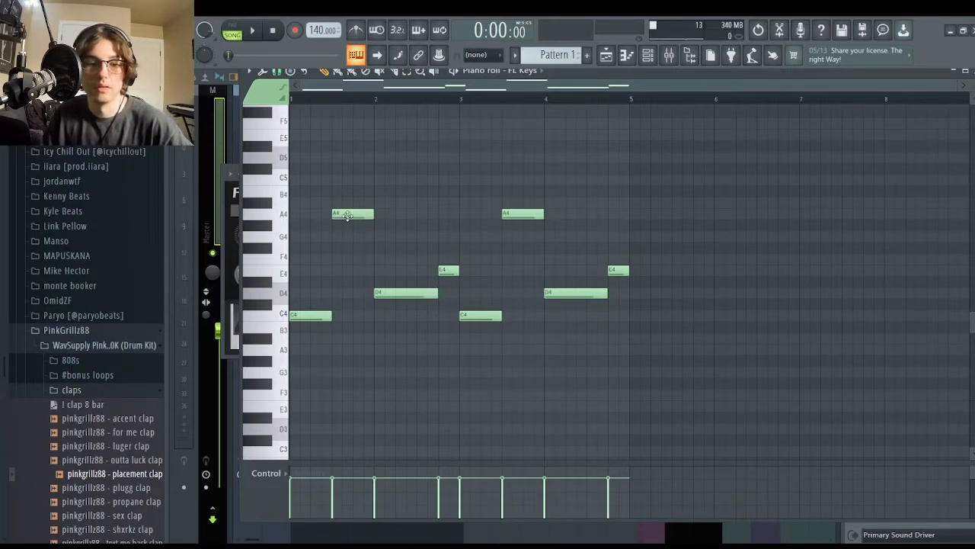
{"action": "scroll", "coordinate": [354, 240], "scroll_direction": "up", "scroll_amount": 3}
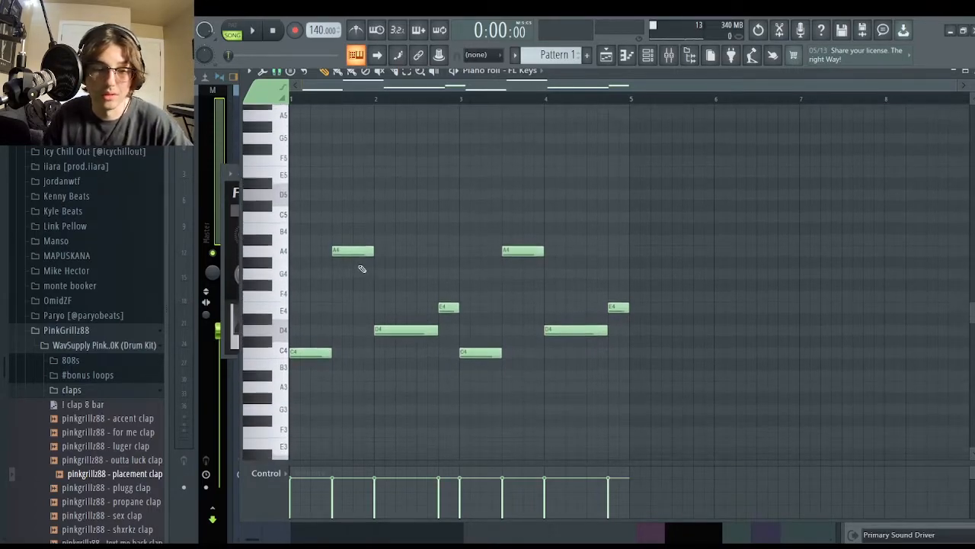
{"action": "left_click", "coordinate": [299, 225]}
{"action": "right_click", "coordinate": [302, 224]}
Add E4 and G4 above the opening C4 with staggered starts, auditioning the strummed chord.
{"action": "scroll", "coordinate": [343, 250], "scroll_direction": "up", "scroll_amount": 1}
{"action": "scroll", "coordinate": [331, 246], "scroll_direction": "down", "scroll_amount": 1}
{"action": "scroll", "coordinate": [299, 214], "scroll_direction": "up", "scroll_amount": 3}
{"action": "left_click", "coordinate": [313, 190]}
{"action": "key", "text": "space"}
{"action": "key", "text": "space"}
{"action": "left_click_drag", "start_coordinate": [308, 189], "coordinate": [318, 331]}
{"action": "left_click", "coordinate": [305, 420]}
{"action": "key", "text": "space"}
{"action": "key", "text": "space"}
{"action": "left_click", "coordinate": [352, 338]}
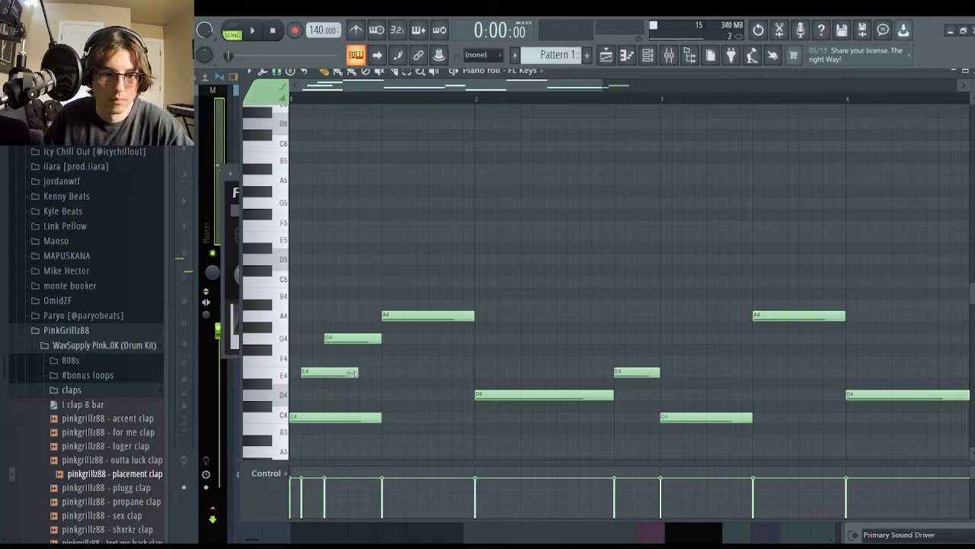
Add E5, G5 and C6 above the A4 in bar 1 with slightly staggered starts, ending together at bar 2, and audition the chord.
{"action": "left_click_drag", "start_coordinate": [401, 316], "coordinate": [388, 235]}
{"action": "left_click_drag", "start_coordinate": [407, 149], "coordinate": [394, 152]}
{"action": "mouse_move", "coordinate": [396, 212]}
{"action": "left_mouse_down"}
{"action": "mouse_move", "coordinate": [394, 189]}
{"action": "mouse_move", "coordinate": [398, 203]}
{"action": "left_mouse_up"}
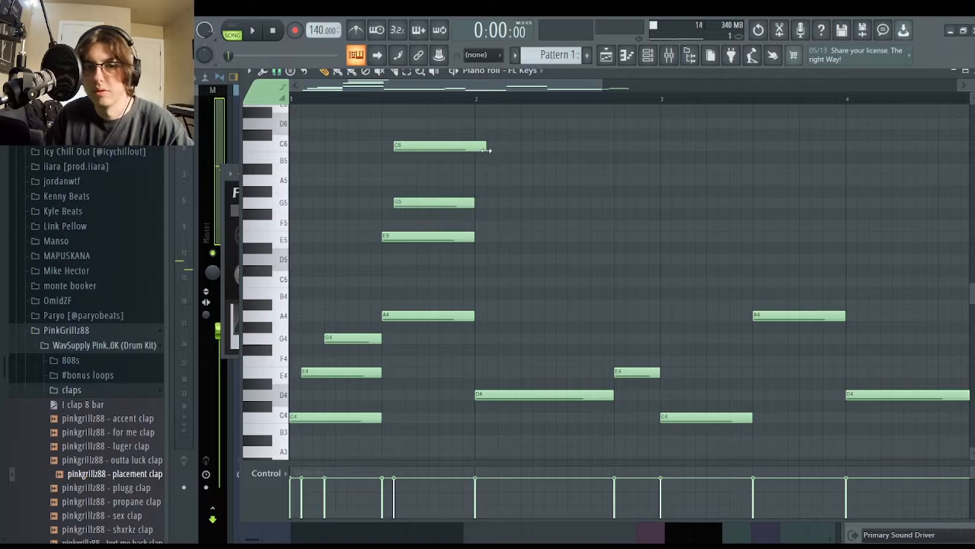
{"action": "left_click_drag", "start_coordinate": [450, 147], "coordinate": [480, 145]}
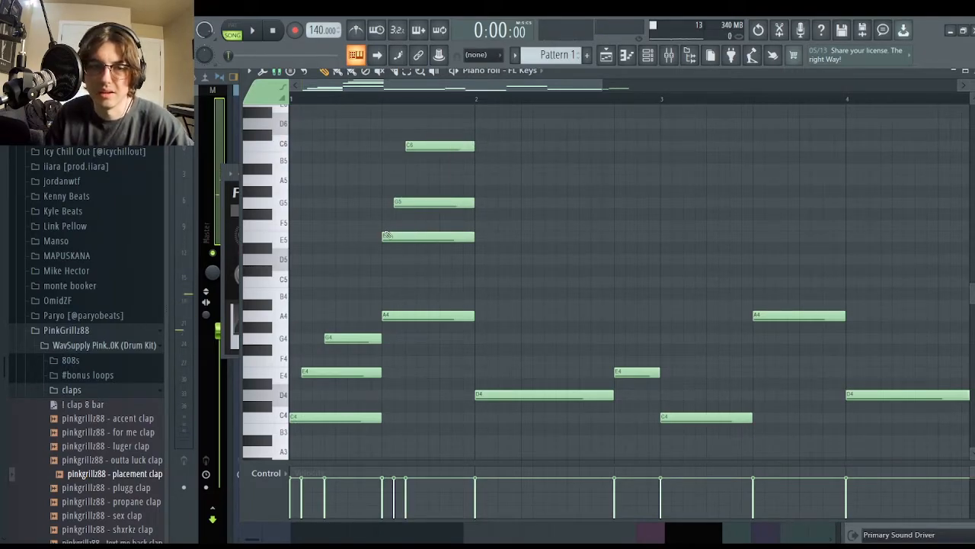
{"action": "left_click_drag", "start_coordinate": [385, 239], "coordinate": [393, 239]}
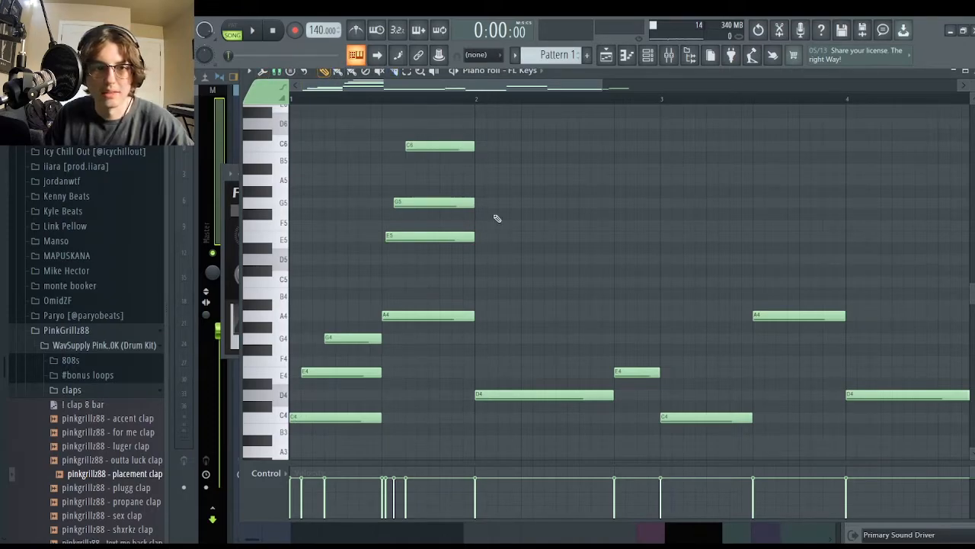
{"action": "key", "text": "space"}
{"action": "scroll", "coordinate": [457, 320], "scroll_direction": "down", "scroll_amount": 5}
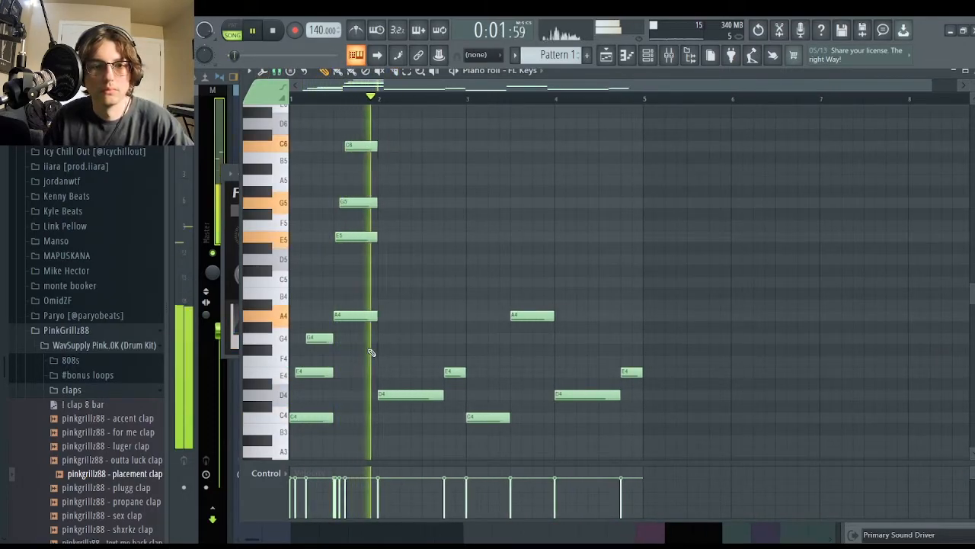
{"action": "key", "text": "space"}
Add a B5 above the D4 and a G5 above the E4 in bar 2, auditioning the result.
{"action": "scroll", "coordinate": [381, 298], "scroll_direction": "up", "scroll_amount": 5}
{"action": "left_click", "coordinate": [411, 178]}
{"action": "left_click_drag", "start_coordinate": [412, 178], "coordinate": [413, 157]}
{"action": "left_click_drag", "start_coordinate": [467, 189], "coordinate": [542, 208]}
{"action": "key", "text": "space"}
{"action": "key", "text": "space"}
{"action": "key", "text": "space"}
Delete the duplicated notes in bars 3 and 4 and play back the remaining two bars.
{"action": "left_click_drag", "start_coordinate": [543, 243], "coordinate": [845, 474]}
{"action": "scroll", "coordinate": [843, 301], "scroll_direction": "down", "scroll_amount": 1}
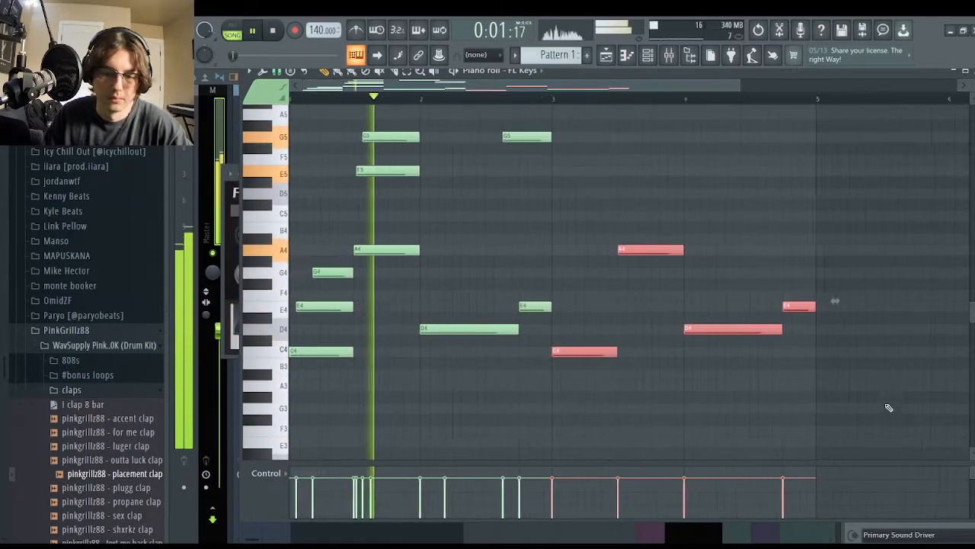
{"action": "key", "text": "Delete"}
{"action": "scroll", "coordinate": [664, 337], "scroll_direction": "down", "scroll_amount": 2}
{"action": "scroll", "coordinate": [457, 339], "scroll_direction": "up", "scroll_amount": 4}
{"action": "scroll", "coordinate": [449, 338], "scroll_direction": "down", "scroll_amount": 3}
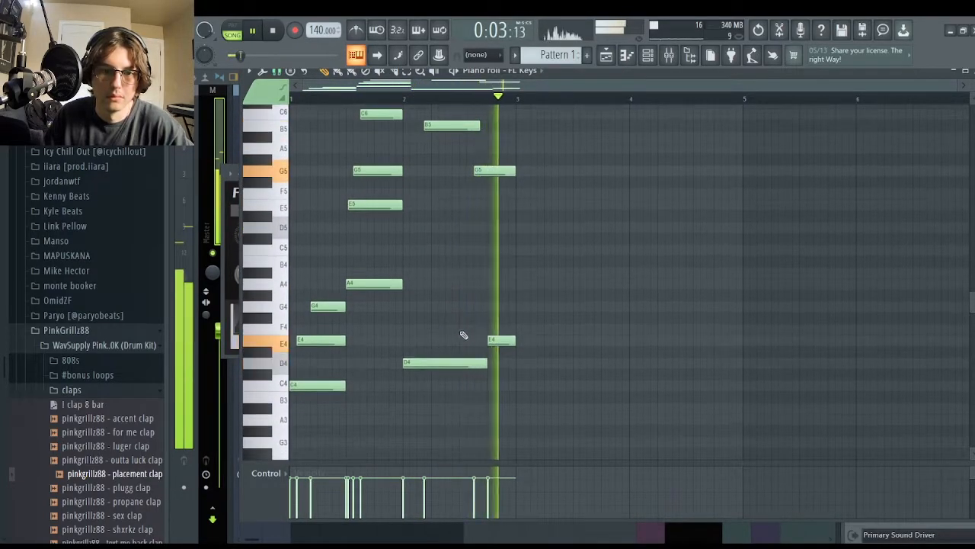
{"action": "scroll", "coordinate": [477, 328], "scroll_direction": "up", "scroll_amount": 3}
{"action": "key", "text": "space"}
Shorten the D4 in bar 2 to half a bar and lengthen the E4 to fill the other half, auditioning the change.
{"action": "left_click_drag", "start_coordinate": [533, 341], "coordinate": [442, 361]}
{"action": "key", "text": "space"}
{"action": "left_click_drag", "start_coordinate": [512, 340], "coordinate": [566, 341]}
{"action": "scroll", "coordinate": [477, 169], "scroll_direction": "down", "scroll_amount": 2}
{"action": "key", "text": "space"}
Set the G5 above the E4 to half a bar and add a C5 between them, staggering the starts and playing the chord back.
{"action": "scroll", "coordinate": [475, 169], "scroll_direction": "up", "scroll_amount": 2}
{"action": "left_click", "coordinate": [474, 169]}
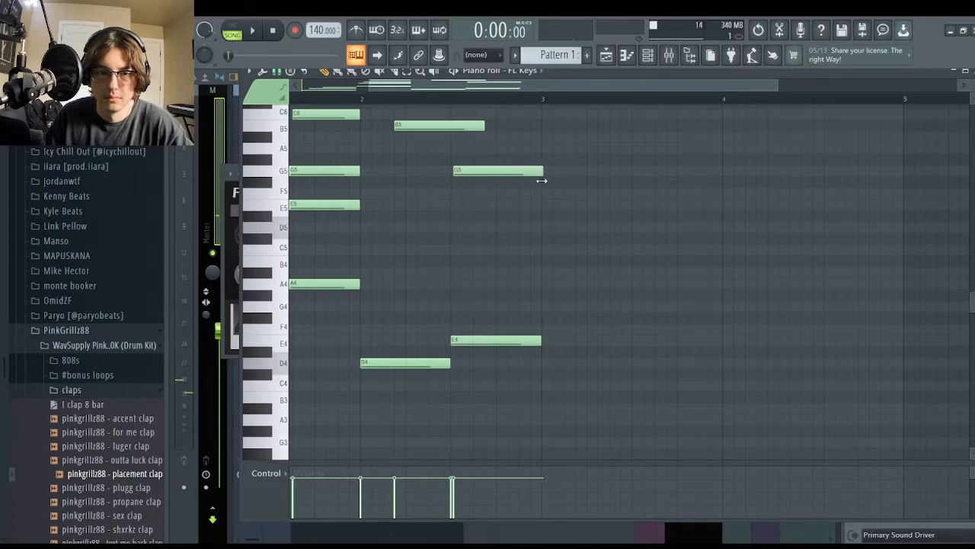
{"action": "mouse_move", "coordinate": [455, 253]}
{"action": "left_mouse_down"}
{"action": "mouse_move", "coordinate": [449, 261]}
{"action": "mouse_move", "coordinate": [447, 183]}
{"action": "mouse_move", "coordinate": [449, 284]}
{"action": "mouse_move", "coordinate": [450, 249]}
{"action": "left_mouse_up"}
{"action": "key", "text": "space"}
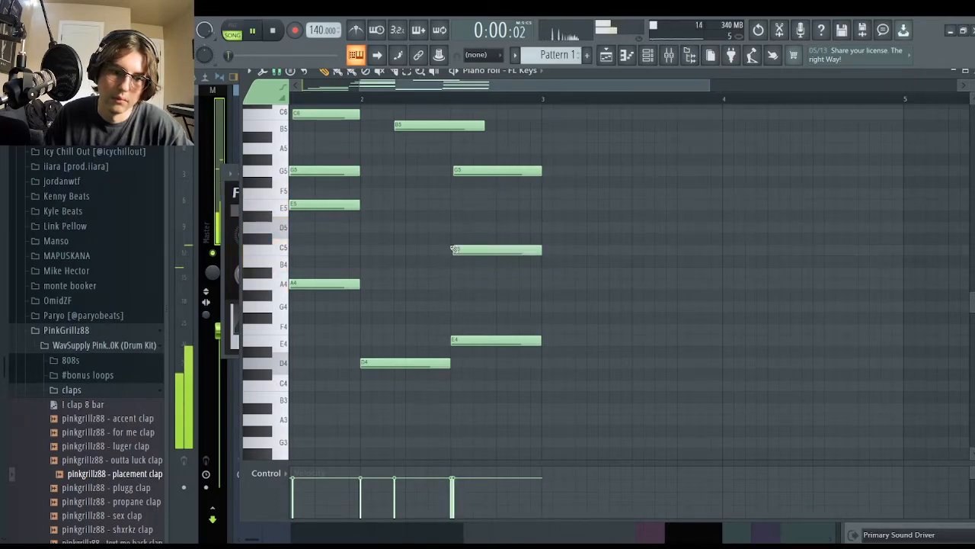
{"action": "scroll", "coordinate": [392, 283], "scroll_direction": "up", "scroll_amount": 2}
{"action": "left_click_drag", "start_coordinate": [505, 171], "coordinate": [508, 170]}
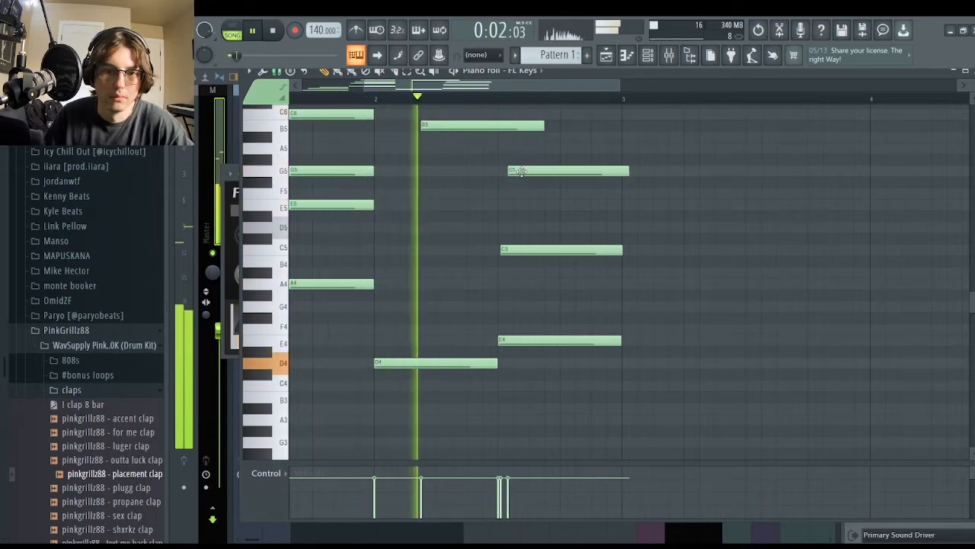
{"action": "key", "text": "space"}
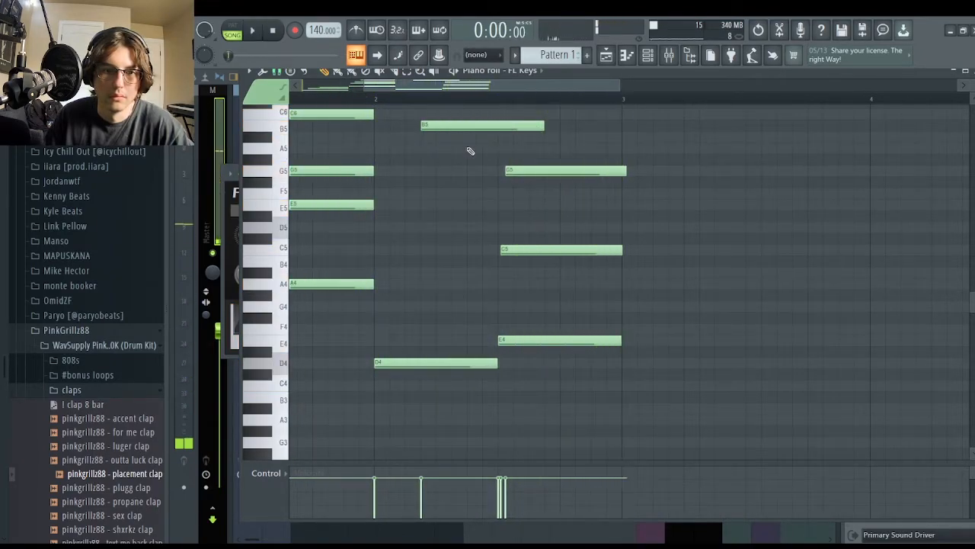
Add a half-bar A3 at the start of bar 2, nudge the D4 slightly after it, and add a staggered G4.
{"action": "left_click", "coordinate": [398, 361]}
{"action": "left_click_drag", "start_coordinate": [388, 442], "coordinate": [377, 415]}
{"action": "left_click_drag", "start_coordinate": [393, 363], "coordinate": [397, 363]}
{"action": "left_click", "coordinate": [390, 271]}
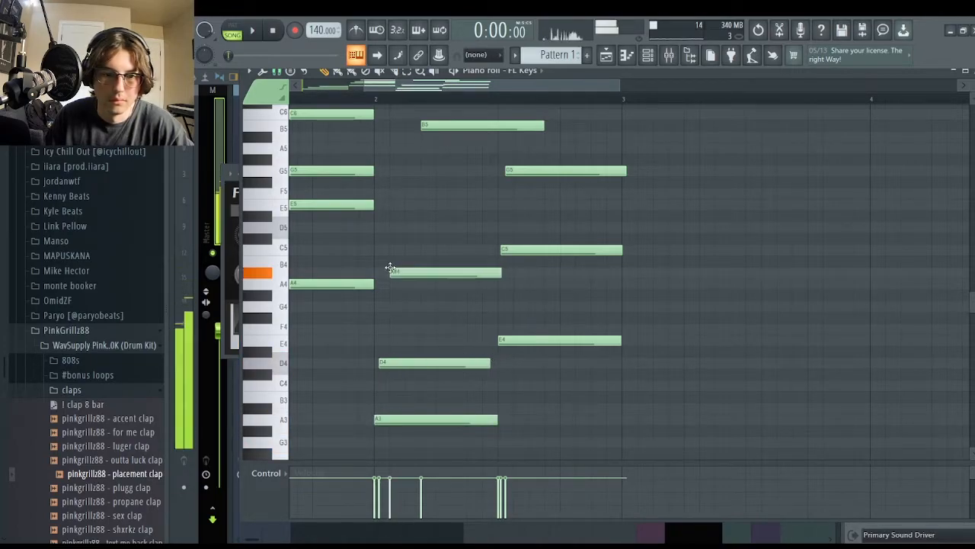
{"action": "left_click_drag", "start_coordinate": [385, 282], "coordinate": [383, 306]}
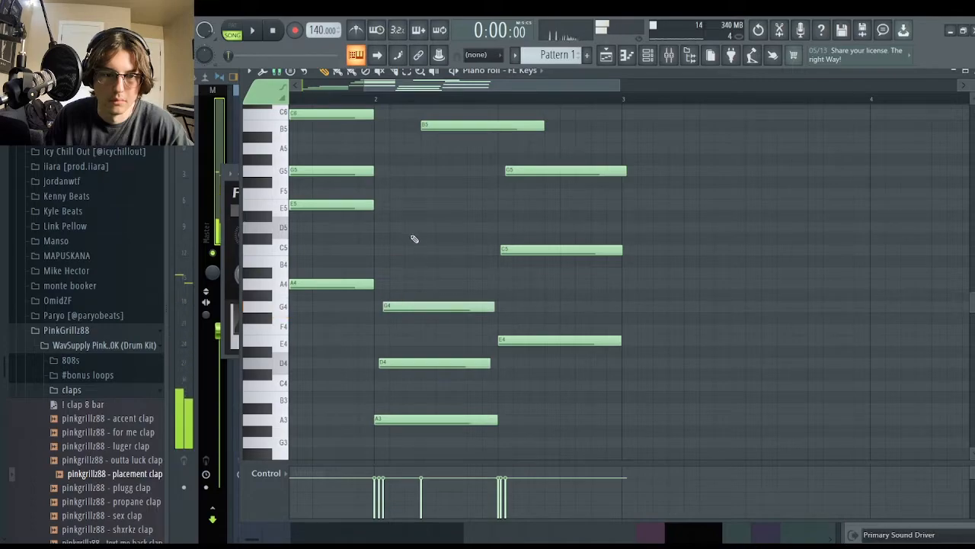
Add staggered D5 and F5 notes to the bar 2 chord, trimming the F5 and B5 near mid-bar during playback.
{"action": "left_click", "coordinate": [390, 226]}
{"action": "left_click", "coordinate": [408, 170]}
{"action": "mouse_move", "coordinate": [408, 169]}
{"action": "left_mouse_down"}
{"action": "mouse_move", "coordinate": [408, 200]}
{"action": "mouse_move", "coordinate": [410, 181]}
{"action": "left_mouse_up"}
{"action": "key", "text": "space"}
{"action": "left_click_drag", "start_coordinate": [519, 192], "coordinate": [493, 196]}
{"action": "left_click_drag", "start_coordinate": [543, 125], "coordinate": [501, 125]}
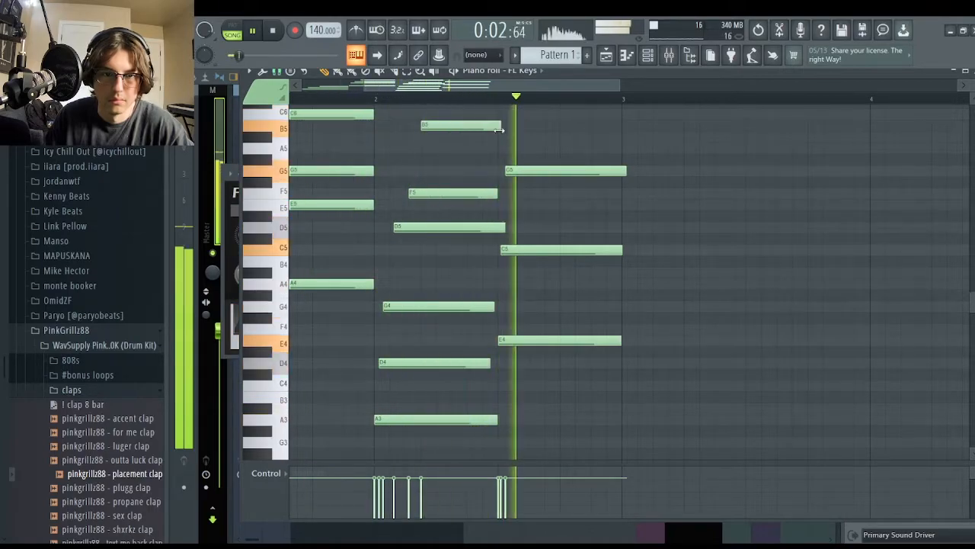
{"action": "key", "text": "space"}
Lower the F5 in the bar 2 chord to E5, play the pattern back and save the project.
{"action": "mouse_move", "coordinate": [481, 195]}
{"action": "left_mouse_down"}
{"action": "mouse_move", "coordinate": [483, 170]}
{"action": "mouse_move", "coordinate": [477, 210]}
{"action": "left_mouse_up"}
{"action": "key", "text": "space"}
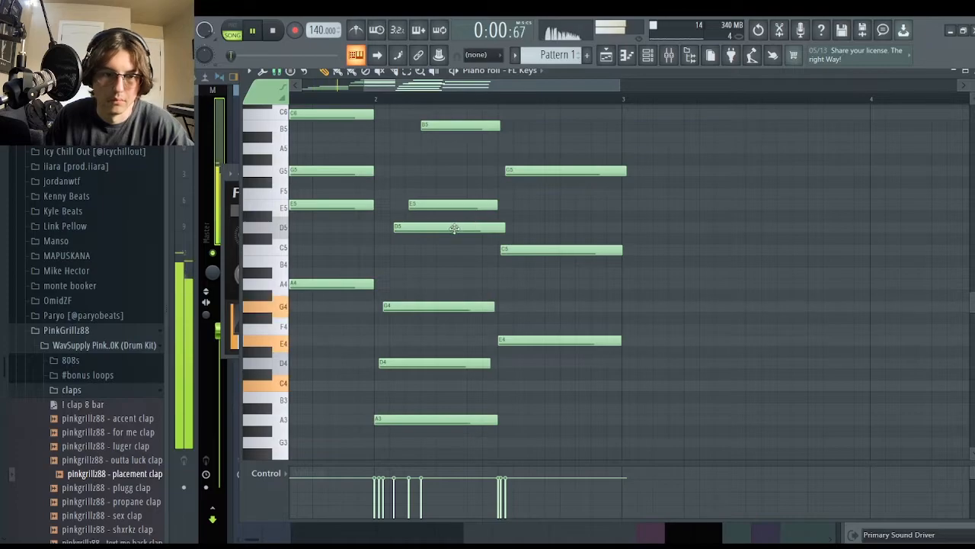
{"action": "key", "text": "ctrl+s"}
{"action": "left_click", "coordinate": [510, 220]}
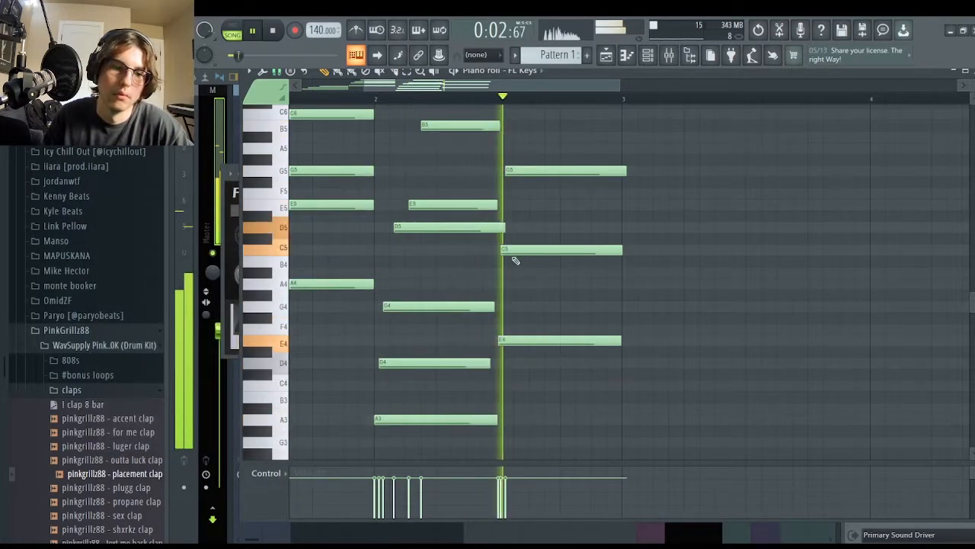
{"action": "scroll", "coordinate": [515, 264], "scroll_direction": "down", "scroll_amount": 1}
{"action": "key", "text": "space"}
Delete the A3 at the start of bar 2 and audition the chord without it.
{"action": "scroll", "coordinate": [355, 405], "scroll_direction": "down", "scroll_amount": 2}
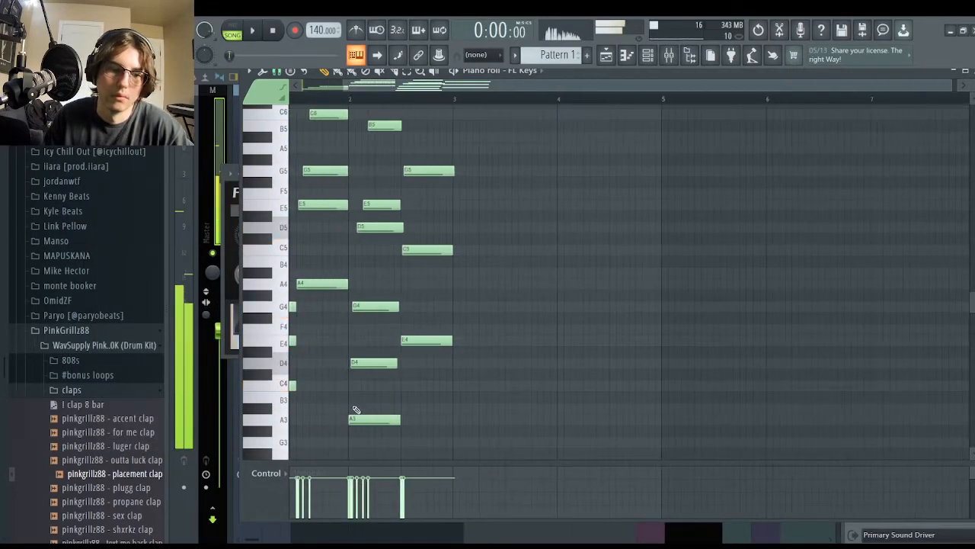
{"action": "right_click", "coordinate": [362, 423]}
{"action": "key", "text": "space"}
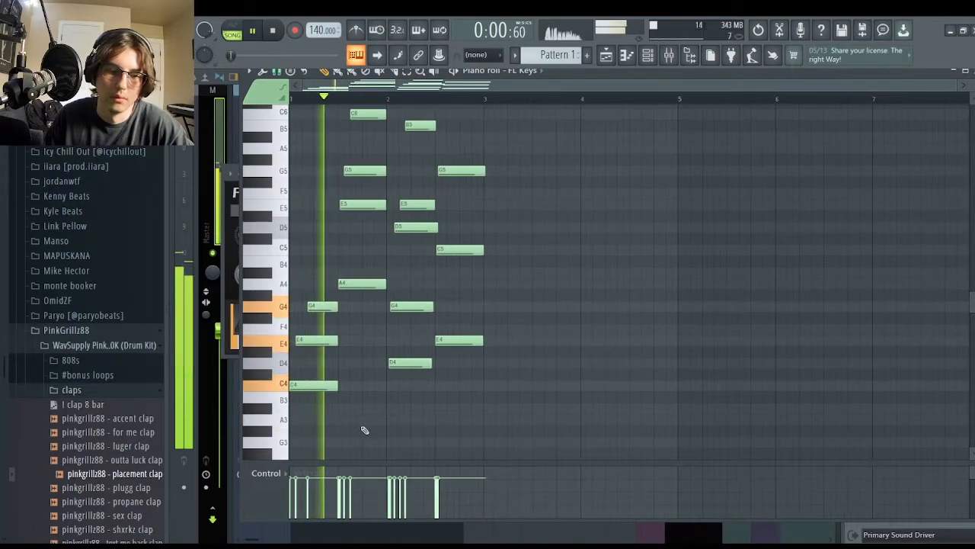
{"action": "scroll", "coordinate": [365, 427], "scroll_direction": "up", "scroll_amount": 2}
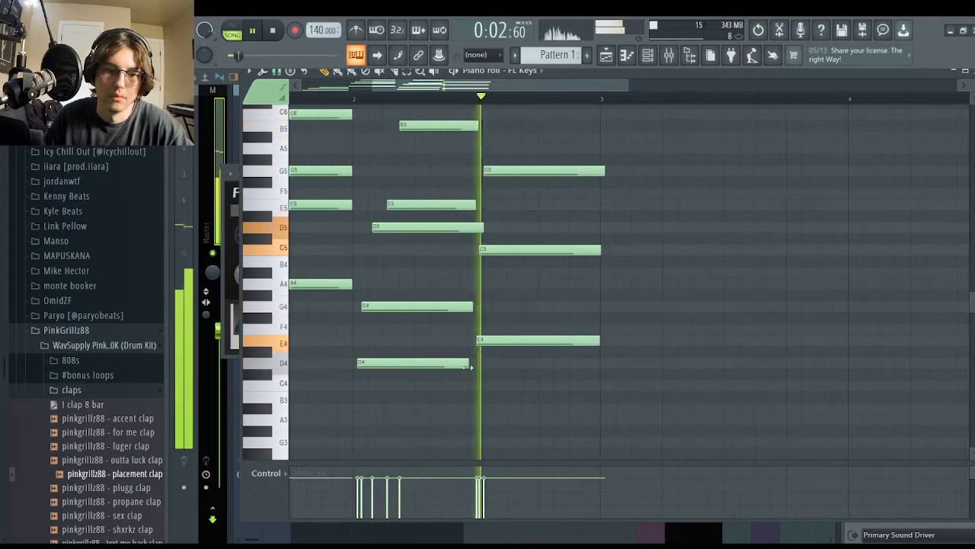
{"action": "key", "text": "space"}
Add an A3 bass note at the start of bar 2 and a G3 below the E4, then audition both.
{"action": "scroll", "coordinate": [398, 372], "scroll_direction": "up", "scroll_amount": 1}
{"action": "left_click", "coordinate": [386, 406]}
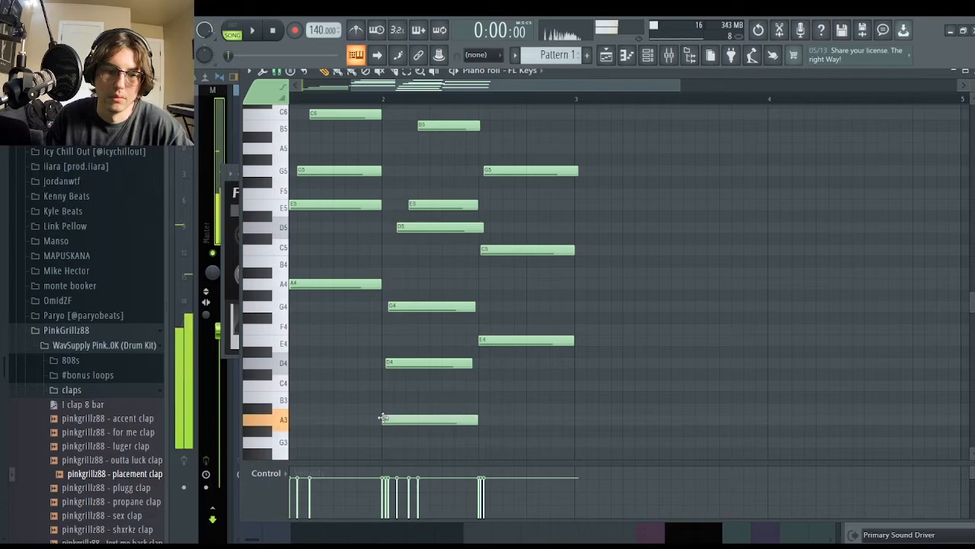
{"action": "left_click_drag", "start_coordinate": [386, 401], "coordinate": [384, 418]}
{"action": "left_click", "coordinate": [480, 397]}
{"action": "left_click_drag", "start_coordinate": [480, 397], "coordinate": [477, 447]}
{"action": "key", "text": "space"}
{"action": "scroll", "coordinate": [487, 431], "scroll_direction": "down", "scroll_amount": 2}
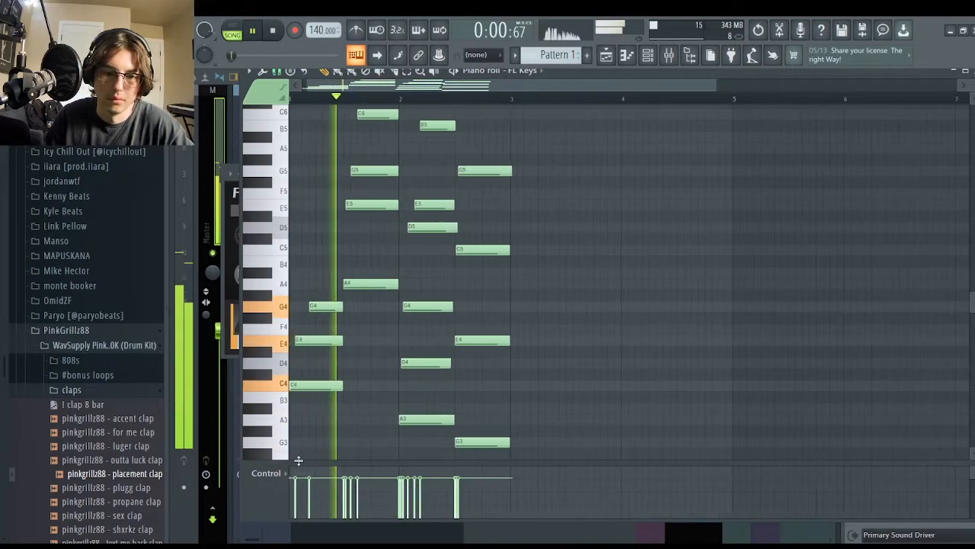
{"action": "key", "text": "space"}
Add an A3 bass note below the A4 in bar 1, lower the bar 2 bass notes to D3 and E3, and play back.
{"action": "scroll", "coordinate": [301, 458], "scroll_direction": "up", "scroll_amount": 2}
{"action": "left_click", "coordinate": [378, 450]}
{"action": "left_click_drag", "start_coordinate": [378, 451], "coordinate": [364, 419]}
{"action": "left_click_drag", "start_coordinate": [480, 420], "coordinate": [482, 450]}
{"action": "left_click_drag", "start_coordinate": [583, 398], "coordinate": [586, 441]}
{"action": "key", "text": "space"}
{"action": "scroll", "coordinate": [549, 417], "scroll_direction": "down", "scroll_amount": 2}
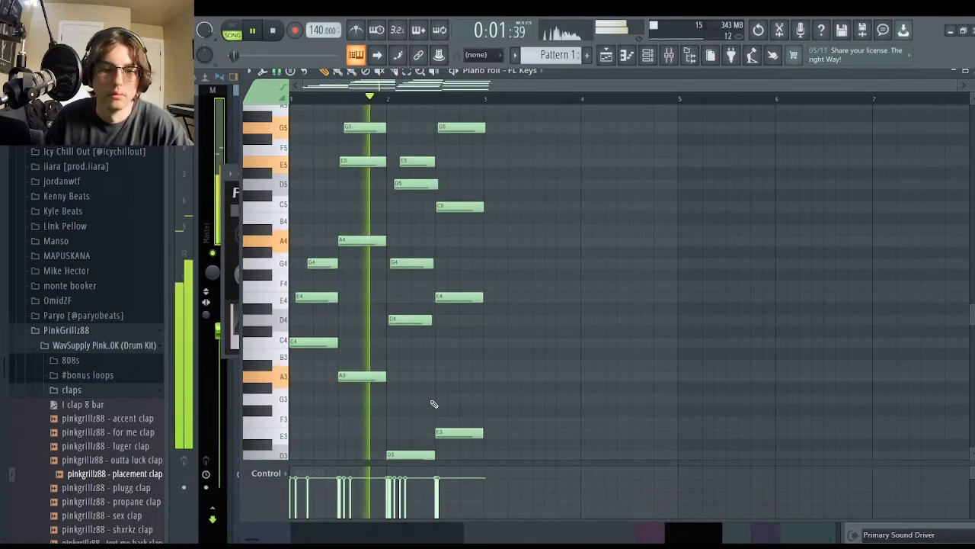
{"action": "scroll", "coordinate": [429, 406], "scroll_direction": "up", "scroll_amount": 2}
{"action": "scroll", "coordinate": [463, 396], "scroll_direction": "down", "scroll_amount": 2}
Try to duplicate the two-bar chord pattern into bars 3 and 4.
{"action": "key", "text": "ctrl+b"}
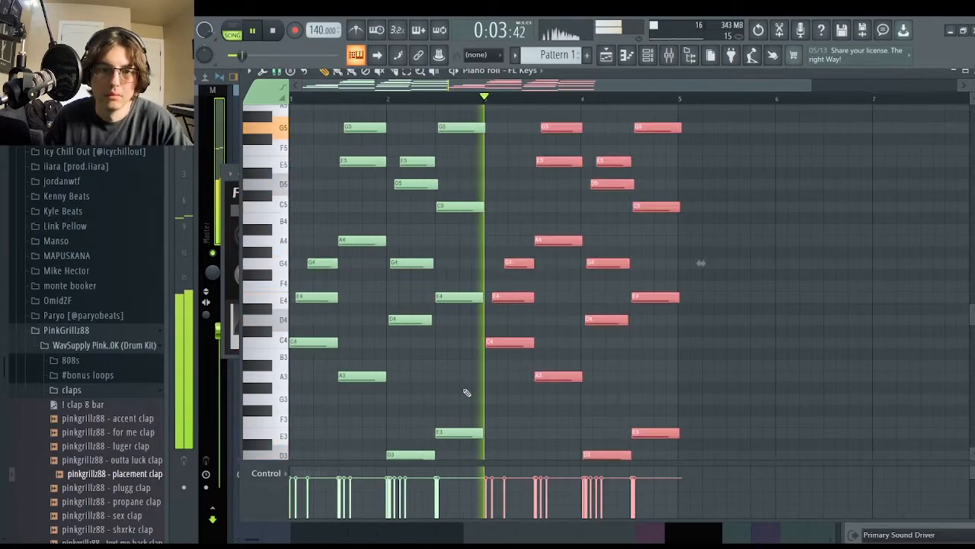
{"action": "key", "text": "ctrl+z"}
{"action": "key", "text": "space"}
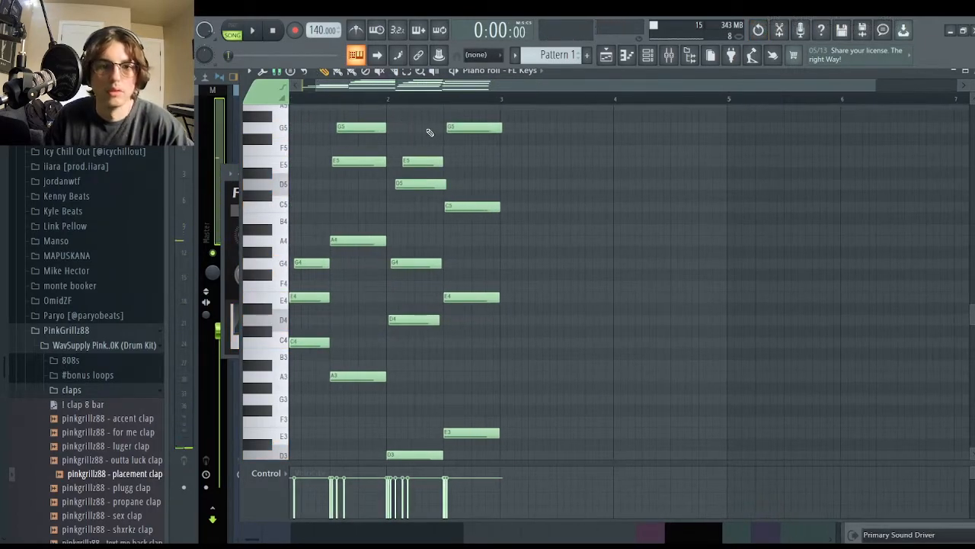
Try to slice off the ends of the last chord's notes at the start of bar 3 with the Slice tool.
{"action": "scroll", "coordinate": [427, 130], "scroll_direction": "up", "scroll_amount": 4}
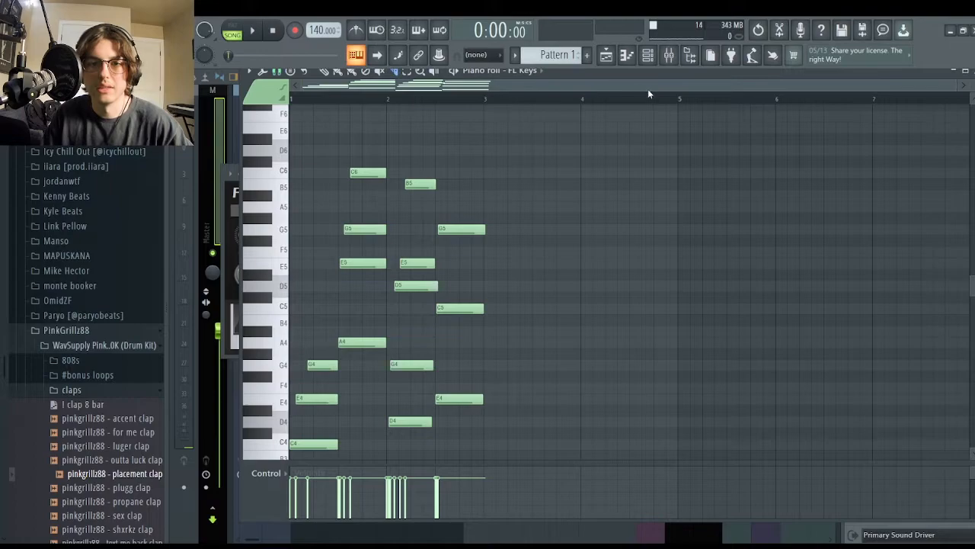
{"action": "left_click_drag", "start_coordinate": [626, 73], "coordinate": [618, 81]}
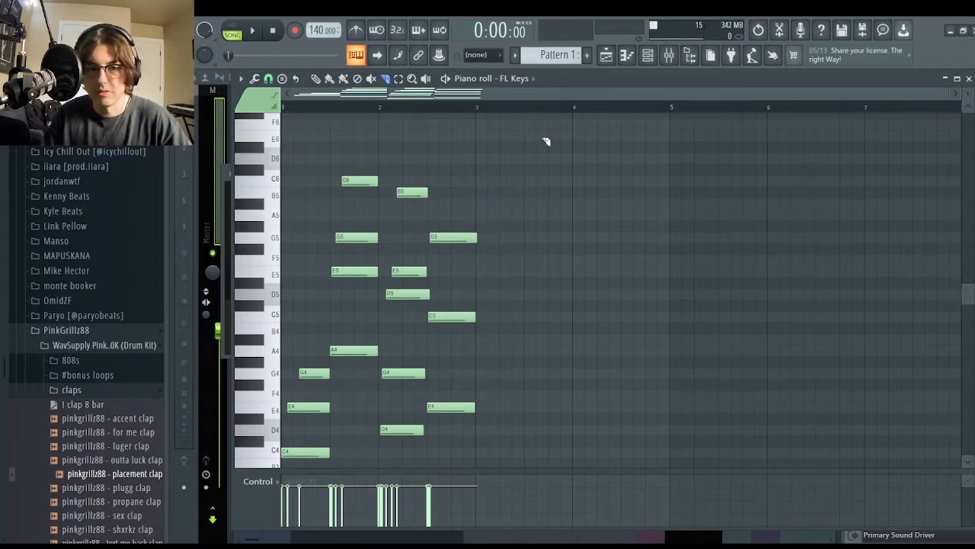
{"action": "left_click_drag", "start_coordinate": [537, 297], "coordinate": [558, 202]}
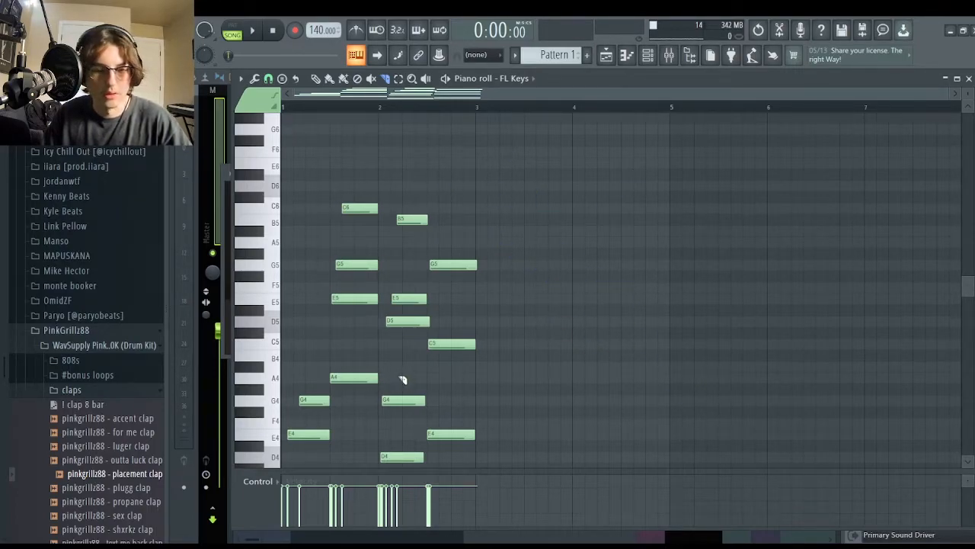
{"action": "left_click_drag", "start_coordinate": [451, 319], "coordinate": [478, 370]}
{"action": "scroll", "coordinate": [501, 310], "scroll_direction": "up", "scroll_amount": 2}
{"action": "scroll", "coordinate": [503, 309], "scroll_direction": "up", "scroll_amount": 2}
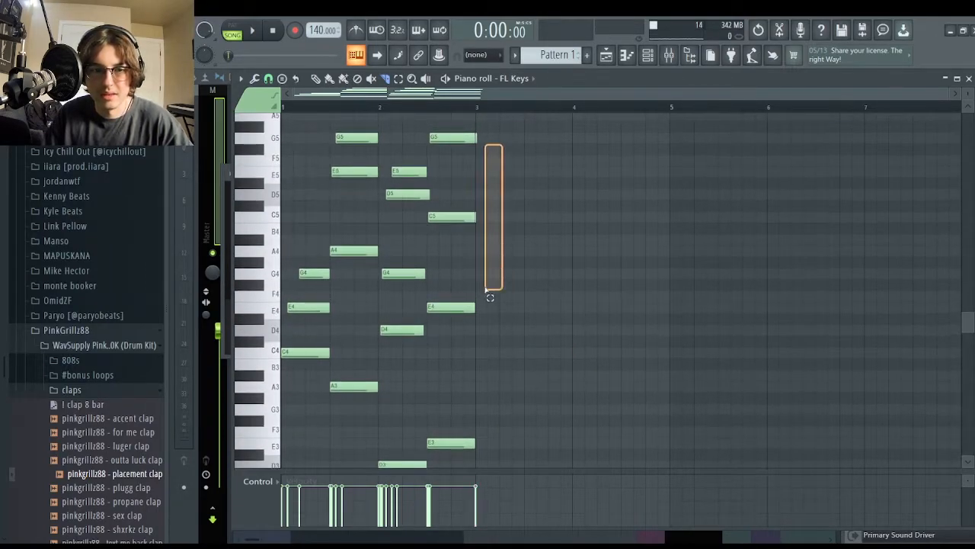
{"action": "scroll", "coordinate": [505, 232], "scroll_direction": "up", "scroll_amount": 3}
{"action": "left_click_drag", "start_coordinate": [496, 178], "coordinate": [483, 313]}
Undo the note selections and the slices made at the start of bar 3.
{"action": "key", "text": "ctrl+z"}
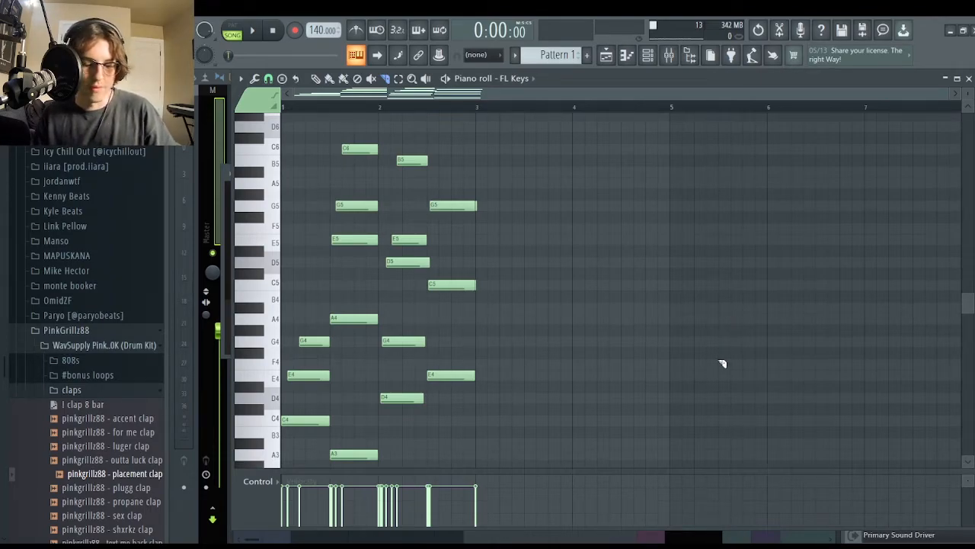
{"action": "key", "text": "ctrl+z"}
{"action": "key", "text": "ctrl+z"}
{"action": "key", "text": "ctrl+z"}
{"action": "key", "text": "ctrl+z"}
{"action": "key", "text": "ctrl+z"}
{"action": "key", "text": "ctrl+z"}
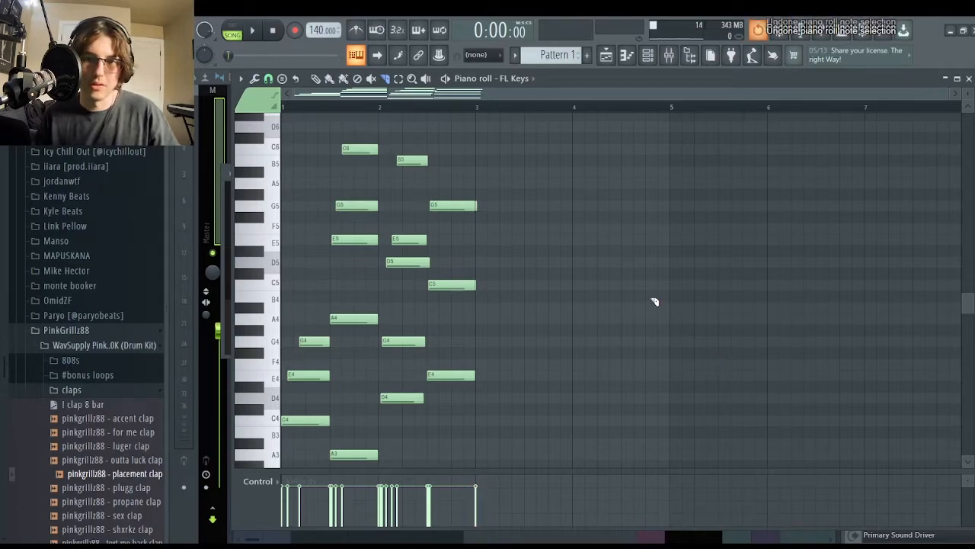
{"action": "key", "text": "ctrl+z"}
{"action": "key", "text": "ctrl+z"}
{"action": "key", "text": "ctrl+z"}
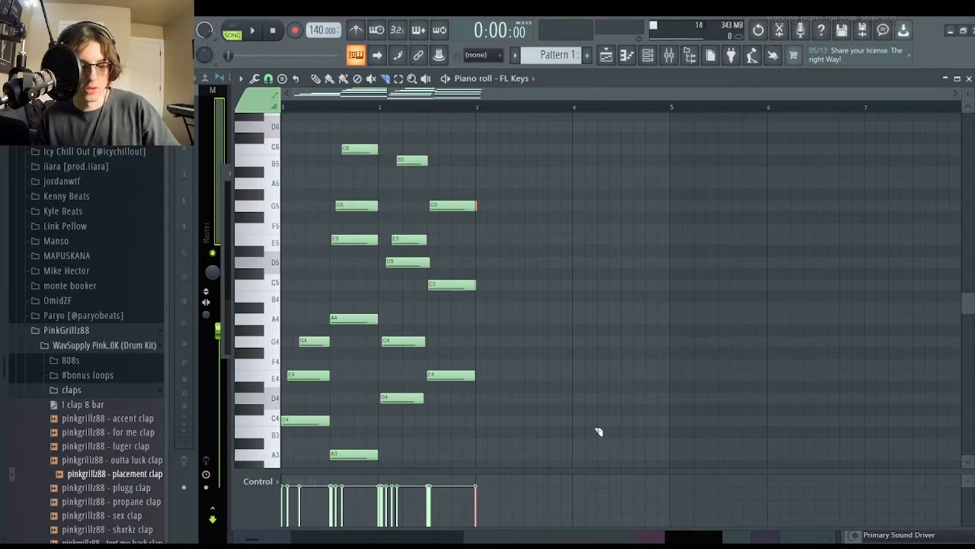
{"action": "key", "text": "ctrl+z"}
{"action": "key", "text": "ctrl+z"}
{"action": "key", "text": "ctrl+z"}
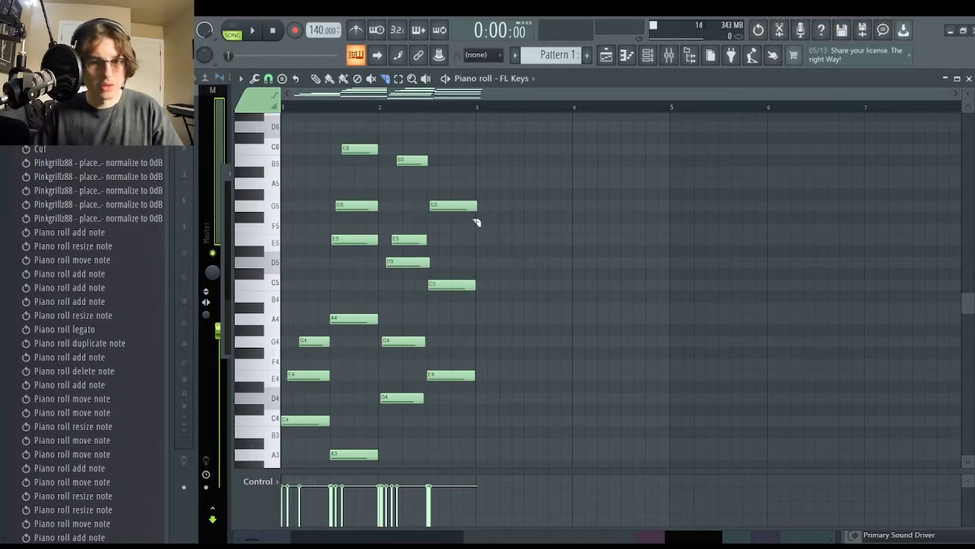
Examine how the ends of the G5, C5 and E4 notes line up with the start of bar 3.
{"action": "scroll", "coordinate": [474, 236], "scroll_direction": "up", "scroll_amount": 5}
{"action": "scroll", "coordinate": [474, 236], "scroll_direction": "down", "scroll_amount": 1}
{"action": "scroll", "coordinate": [473, 236], "scroll_direction": "up", "scroll_amount": 1}
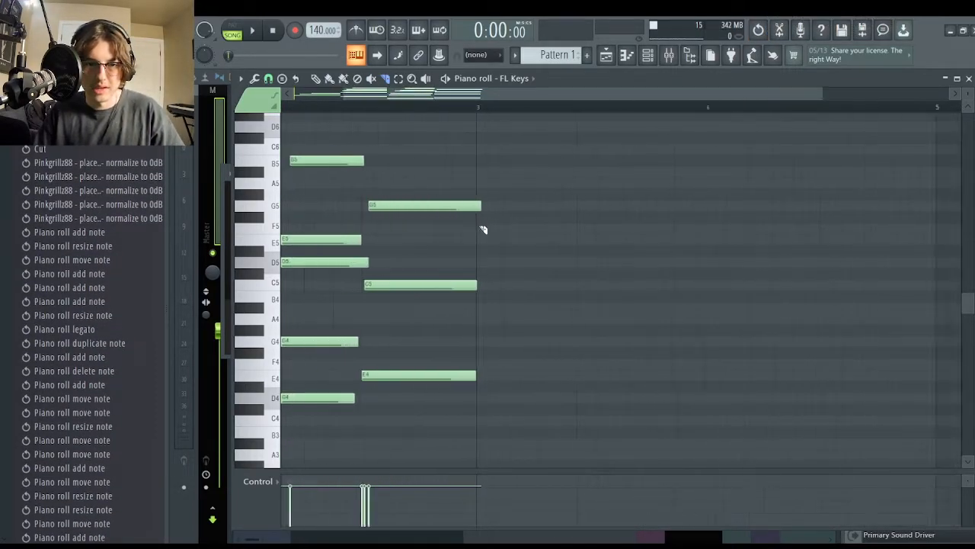
{"action": "scroll", "coordinate": [477, 238], "scroll_direction": "down", "scroll_amount": 4}
{"action": "scroll", "coordinate": [494, 298], "scroll_direction": "down", "scroll_amount": 1}
{"action": "scroll", "coordinate": [490, 294], "scroll_direction": "up", "scroll_amount": 3}
{"action": "scroll", "coordinate": [450, 279], "scroll_direction": "down", "scroll_amount": 3}
{"action": "scroll", "coordinate": [445, 276], "scroll_direction": "up", "scroll_amount": 3}
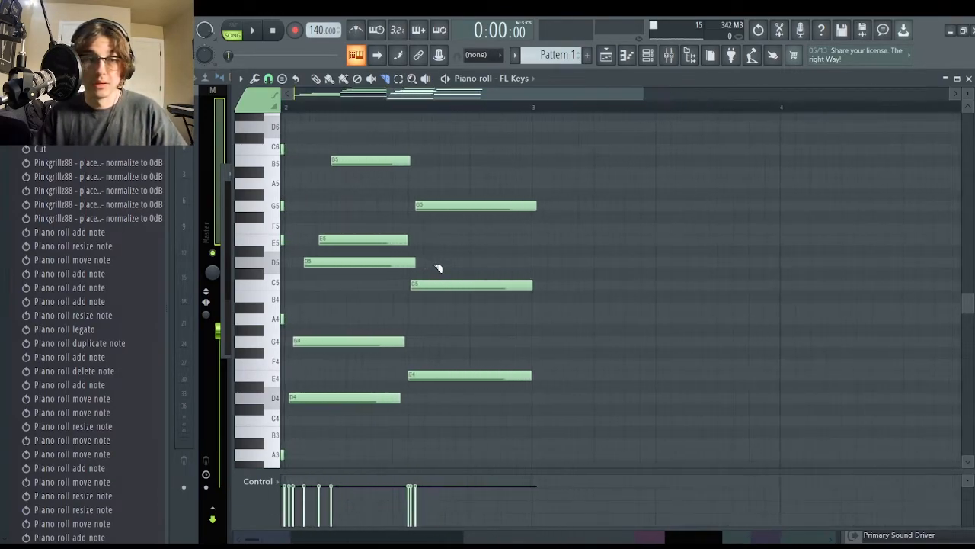
{"action": "scroll", "coordinate": [505, 302], "scroll_direction": "up", "scroll_amount": 1}
{"action": "scroll", "coordinate": [538, 274], "scroll_direction": "down", "scroll_amount": 3}
{"action": "scroll", "coordinate": [524, 223], "scroll_direction": "up", "scroll_amount": 4}
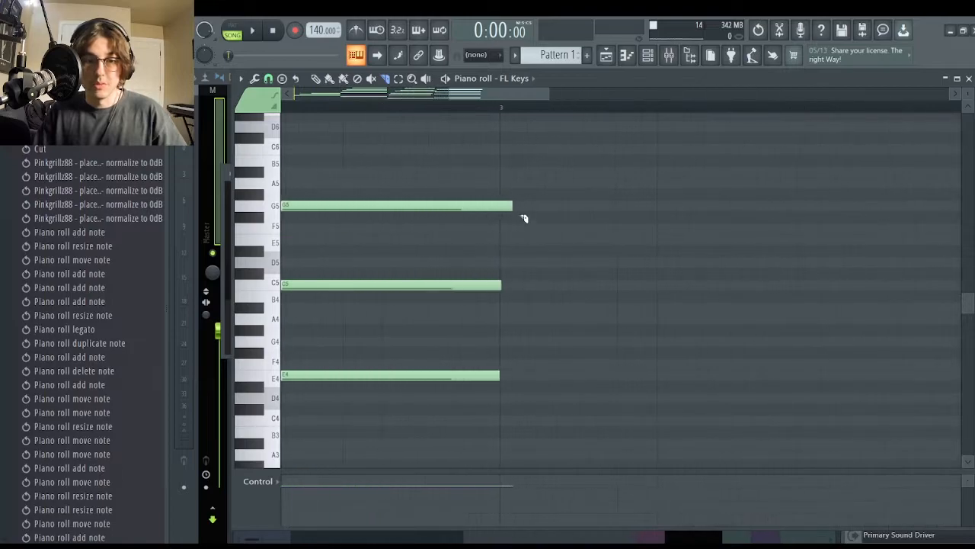
{"action": "scroll", "coordinate": [491, 225], "scroll_direction": "down", "scroll_amount": 2}
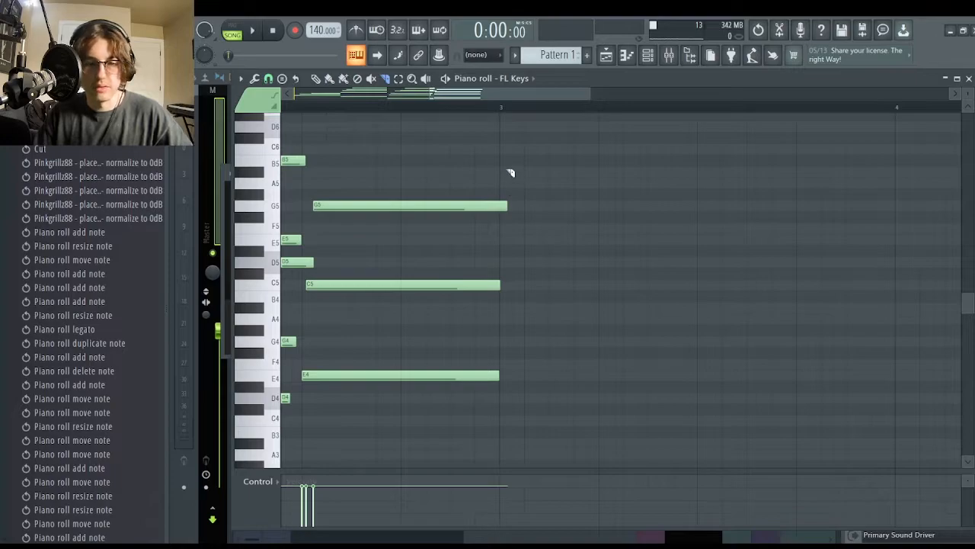
Slice off the ends of the last chord's G5, C5 and E4 notes that extend past the start of bar 3.
{"action": "left_click_drag", "start_coordinate": [602, 101], "coordinate": [564, 298]}
{"action": "left_click_drag", "start_coordinate": [505, 381], "coordinate": [498, 323]}
{"action": "left_click_drag", "start_coordinate": [601, 424], "coordinate": [466, 427]}
{"action": "left_click_drag", "start_coordinate": [417, 424], "coordinate": [504, 446]}
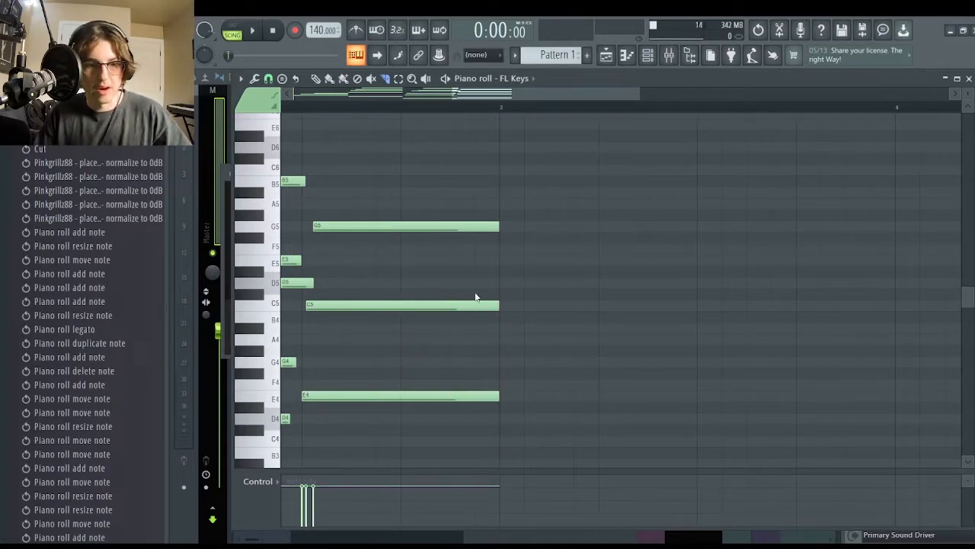
Play back the trimmed two-bar chord progression.
{"action": "key", "text": "ctrl+s"}
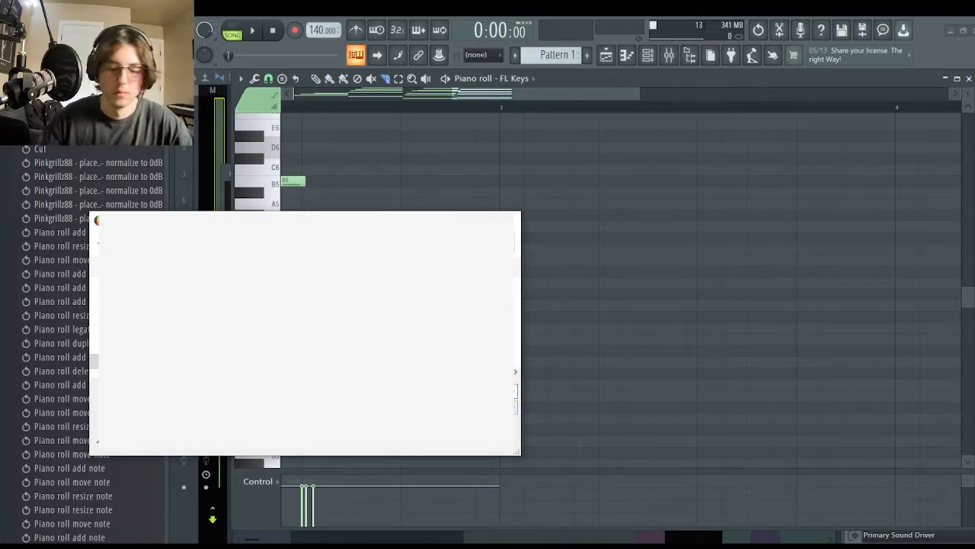
{"action": "left_click", "coordinate": [510, 220]}
{"action": "scroll", "coordinate": [520, 224], "scroll_direction": "down", "scroll_amount": 5}
{"action": "key", "text": "space"}
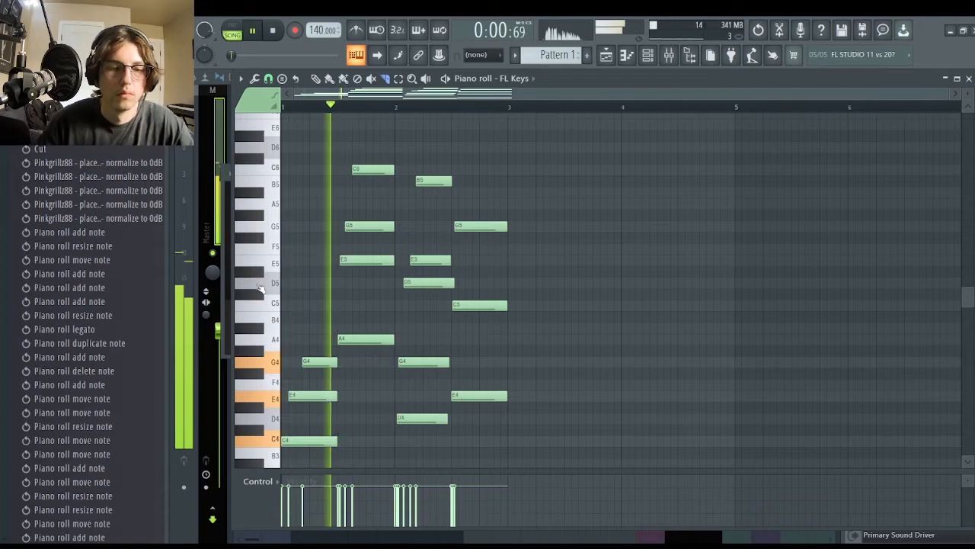
{"action": "key", "text": "space"}
Add a B5 note to the first chord in bar 1 and offset its start slightly for the strum.
{"action": "scroll", "coordinate": [294, 220], "scroll_direction": "up", "scroll_amount": 4}
{"action": "left_click", "coordinate": [289, 179]}
{"action": "left_click_drag", "start_coordinate": [290, 178], "coordinate": [279, 197]}
{"action": "key", "text": "space"}
{"action": "left_click_drag", "start_coordinate": [340, 204], "coordinate": [319, 201]}
{"action": "key", "text": "space"}
Add a C5 note near the start of the first chord and shorten its end slightly during playback.
{"action": "left_click_drag", "start_coordinate": [290, 258], "coordinate": [279, 323]}
{"action": "key", "text": "space"}
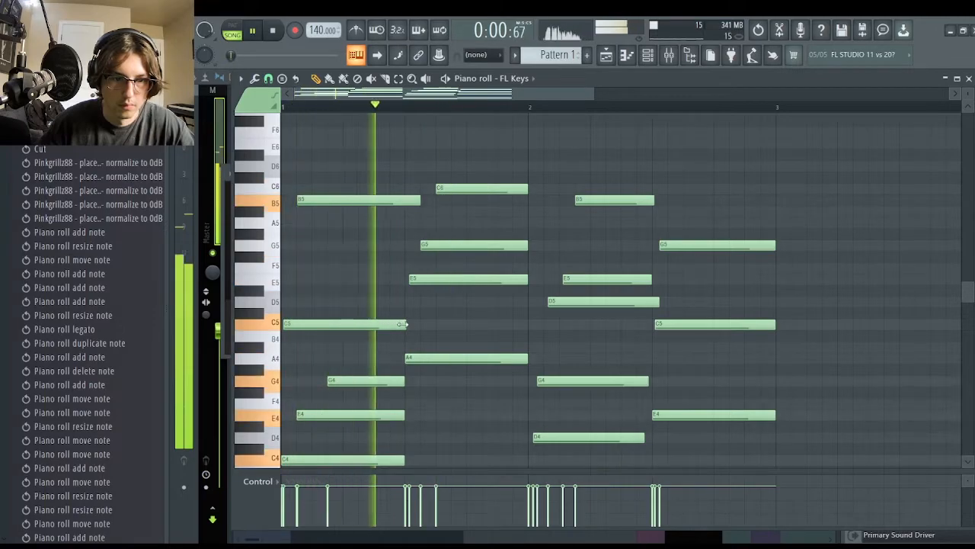
{"action": "left_click_drag", "start_coordinate": [402, 325], "coordinate": [396, 325]}
{"action": "key", "text": "space"}
Add an E5 note near the start of the first chord in bar 1 and play the progression.
{"action": "scroll", "coordinate": [298, 370], "scroll_direction": "down", "scroll_amount": 3}
{"action": "left_click_drag", "start_coordinate": [283, 304], "coordinate": [280, 206]}
{"action": "key", "text": "space"}
{"action": "key", "text": "space"}
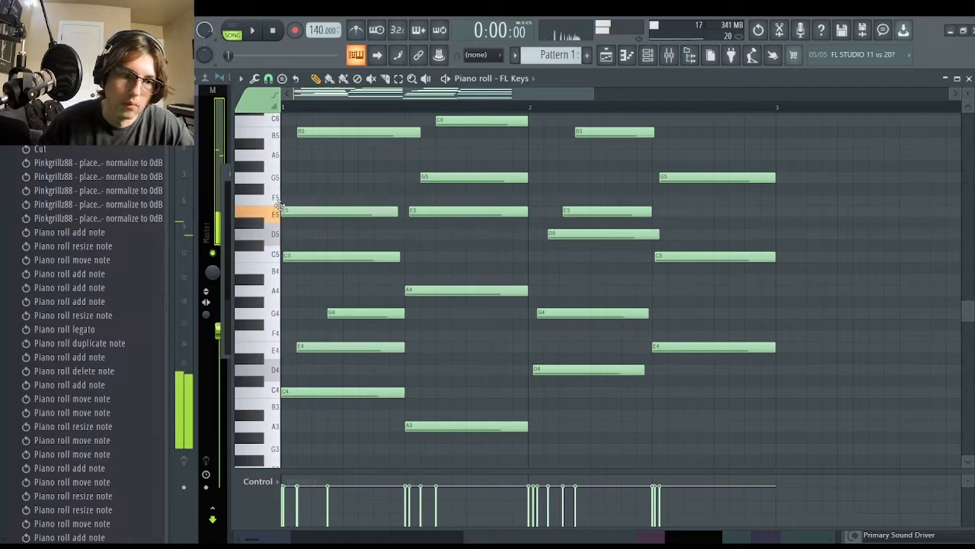
{"action": "key", "text": "space"}
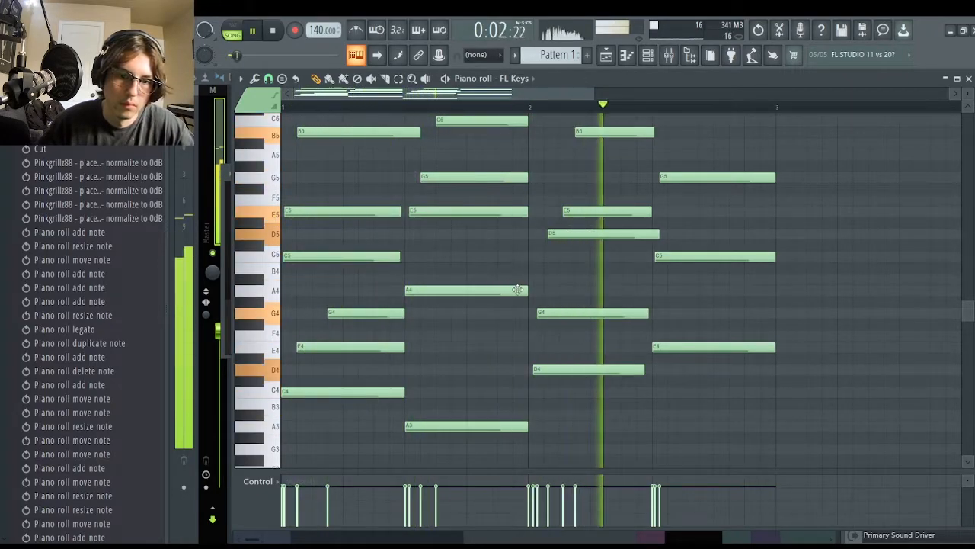
{"action": "scroll", "coordinate": [640, 256], "scroll_direction": "down", "scroll_amount": 3}
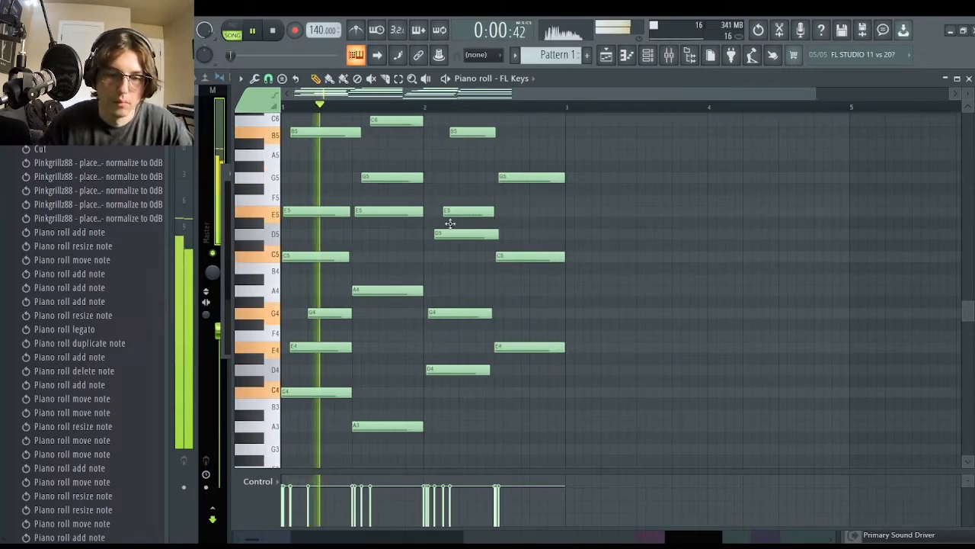
Remove the E5 from the first chord of bar 2, lower its B5 to G5 and audition it.
{"action": "scroll", "coordinate": [427, 231], "scroll_direction": "up", "scroll_amount": 3}
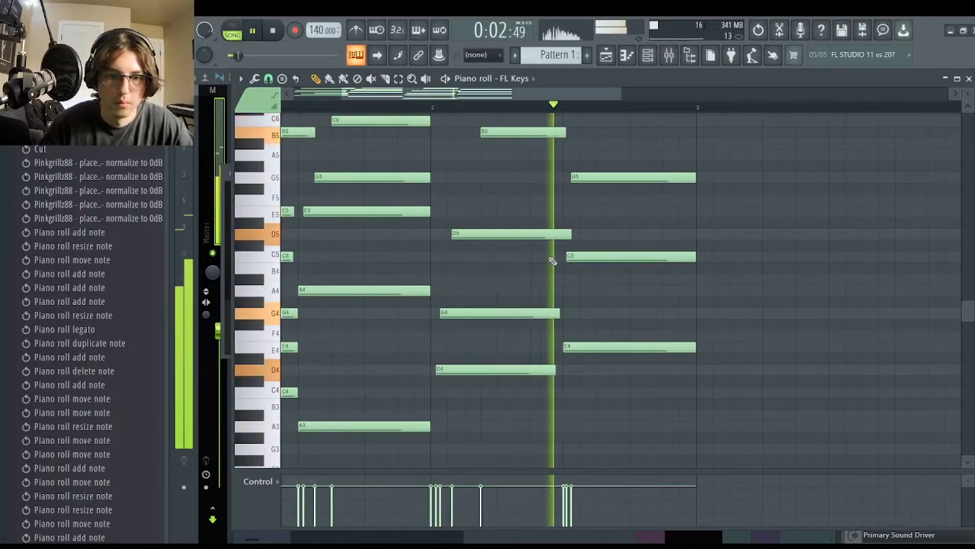
{"action": "key", "text": "space"}
{"action": "left_click_drag", "start_coordinate": [490, 134], "coordinate": [501, 171]}
{"action": "key", "text": "space"}
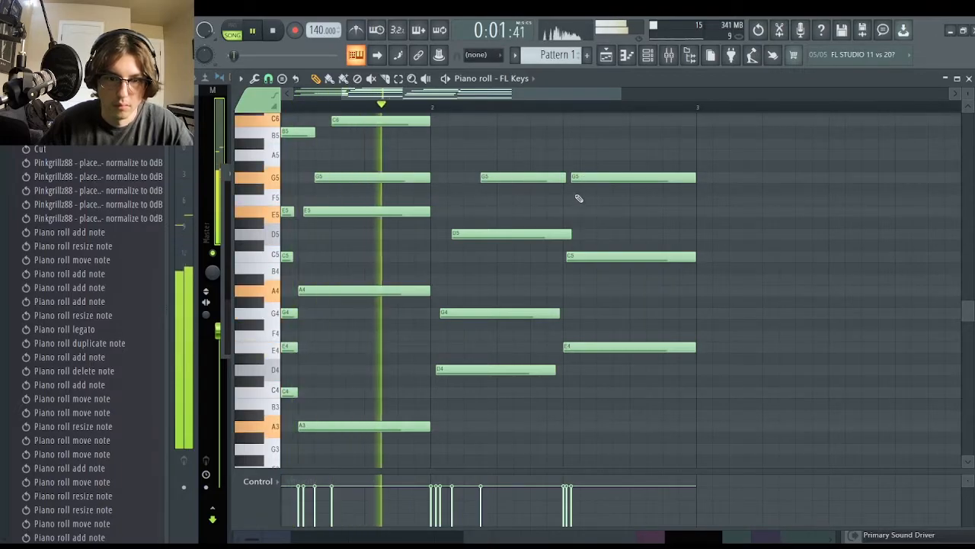
Lower the last chord's top note from G5 to E5 and play back the progression.
{"action": "key", "text": "space"}
{"action": "left_click_drag", "start_coordinate": [577, 177], "coordinate": [594, 211]}
{"action": "key", "text": "space"}
{"action": "scroll", "coordinate": [527, 157], "scroll_direction": "down", "scroll_amount": 3}
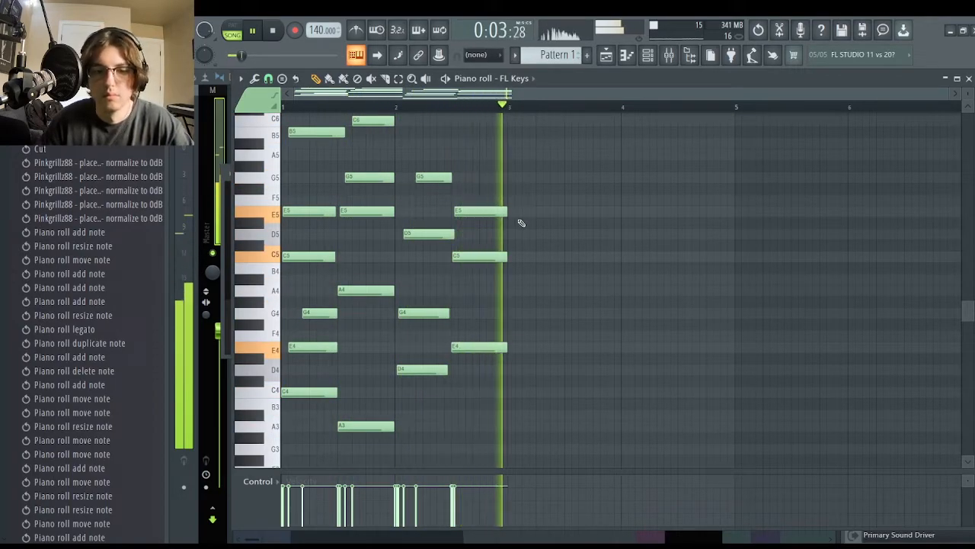
{"action": "key", "text": "space"}
Try duplicating the two-bar chord pattern into bars 3 and 4, then delete the copy.
{"action": "scroll", "coordinate": [473, 290], "scroll_direction": "down", "scroll_amount": 3}
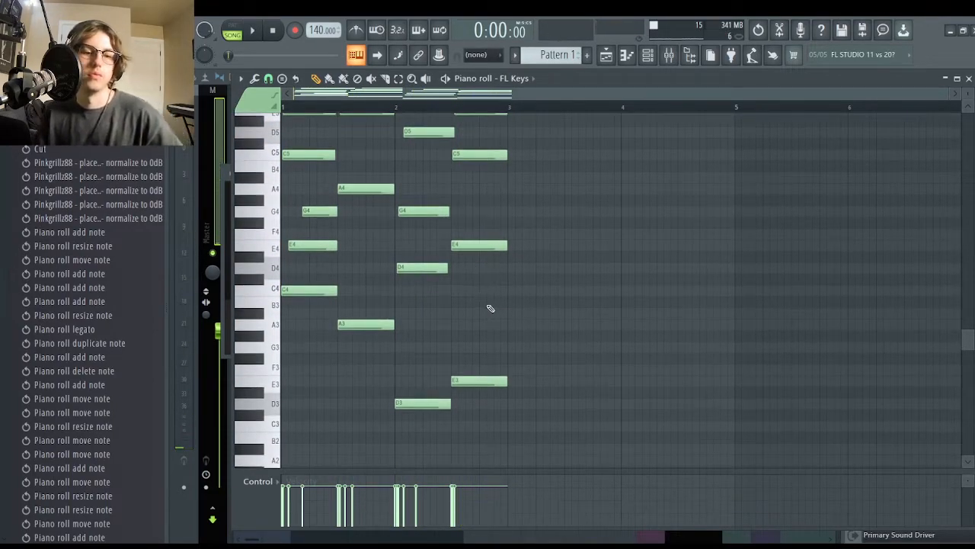
{"action": "scroll", "coordinate": [491, 282], "scroll_direction": "up", "scroll_amount": 2}
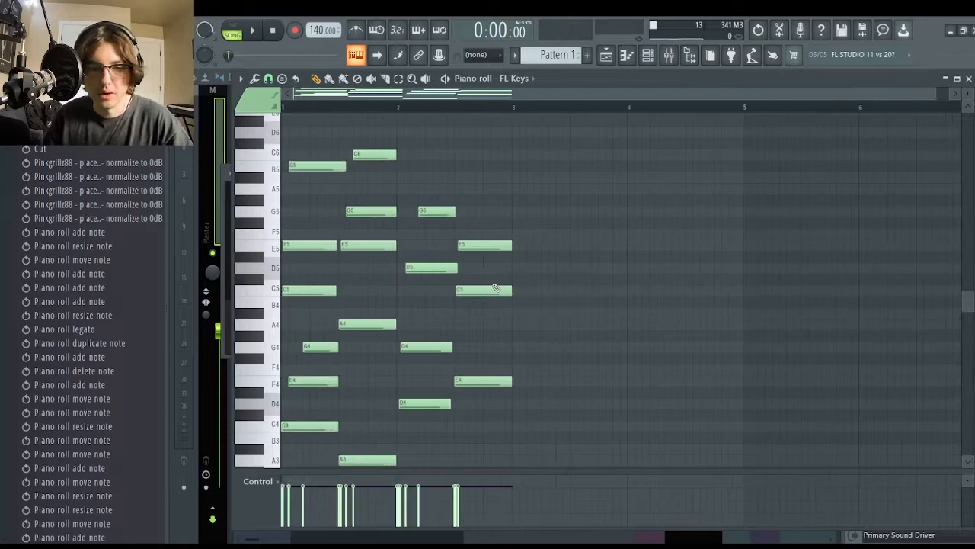
{"action": "scroll", "coordinate": [492, 289], "scroll_direction": "down", "scroll_amount": 2}
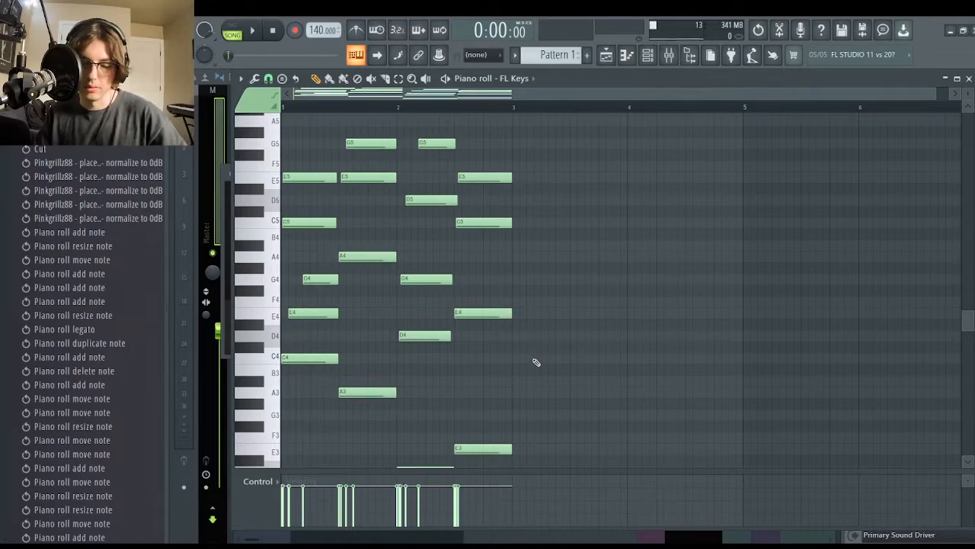
{"action": "key", "text": "ctrl+b"}
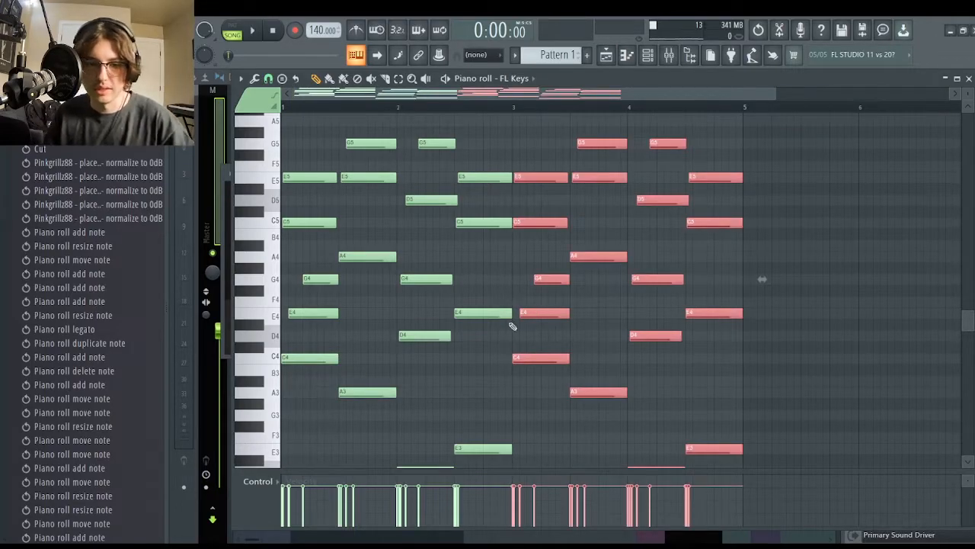
{"action": "scroll", "coordinate": [488, 355], "scroll_direction": "up", "scroll_amount": 6}
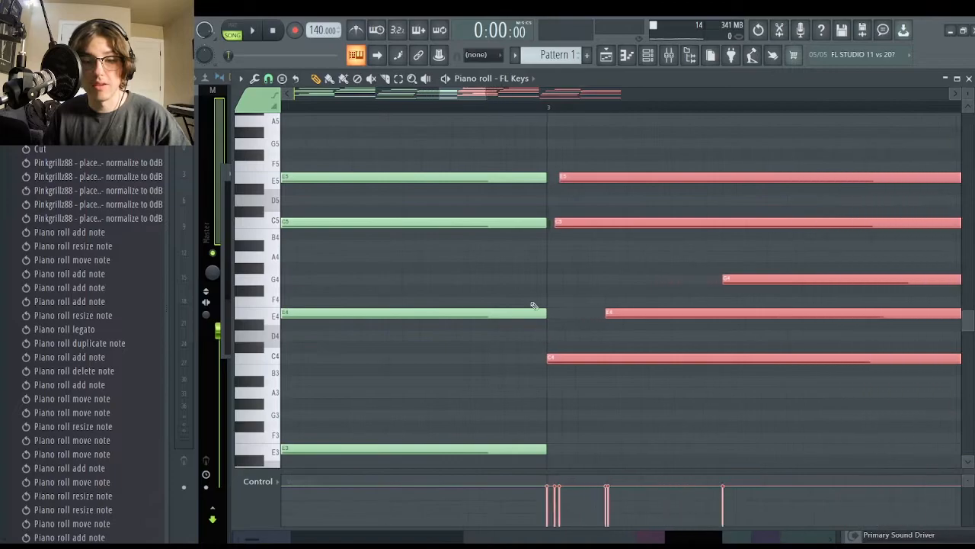
{"action": "scroll", "coordinate": [549, 255], "scroll_direction": "down", "scroll_amount": 6}
{"action": "scroll", "coordinate": [550, 244], "scroll_direction": "up", "scroll_amount": 5}
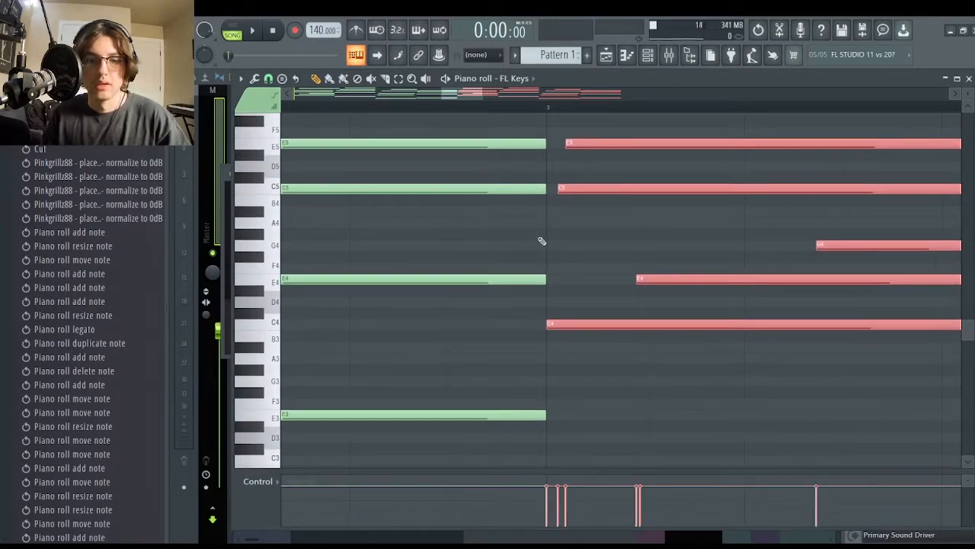
{"action": "key", "text": "Delete"}
Extend the last chord's C5 slightly past the start of bar 3 and duplicate the pattern to test the copy's alignment.
{"action": "left_click_drag", "start_coordinate": [545, 191], "coordinate": [549, 193]}
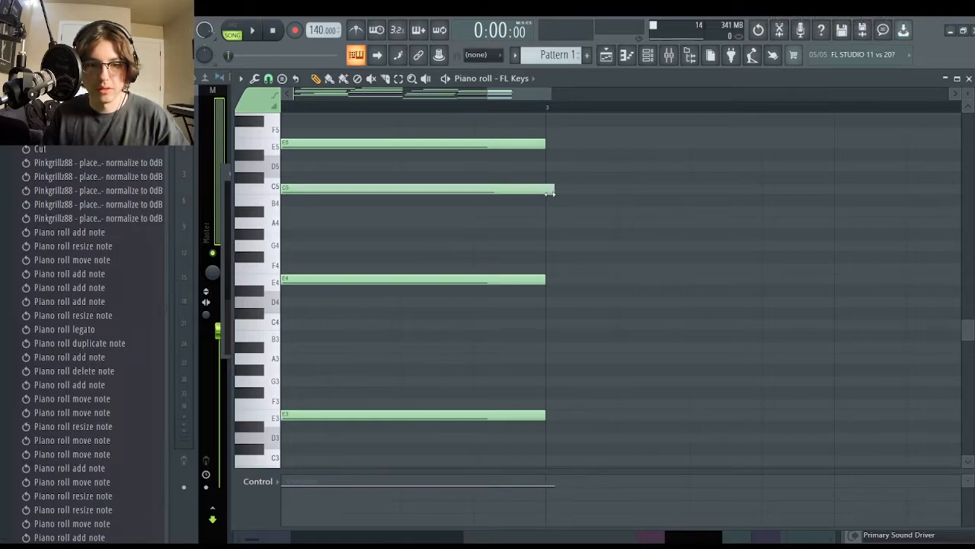
{"action": "scroll", "coordinate": [550, 195], "scroll_direction": "down", "scroll_amount": 4}
{"action": "scroll", "coordinate": [536, 213], "scroll_direction": "up", "scroll_amount": 3}
{"action": "scroll", "coordinate": [544, 211], "scroll_direction": "down", "scroll_amount": 1}
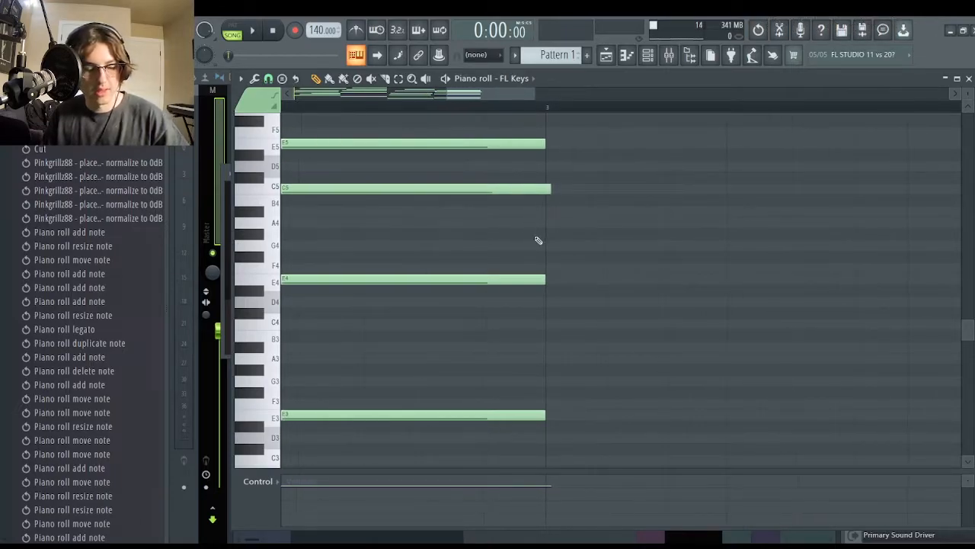
{"action": "key", "text": "ctrl+b"}
{"action": "scroll", "coordinate": [503, 271], "scroll_direction": "down", "scroll_amount": 6}
{"action": "scroll", "coordinate": [624, 241], "scroll_direction": "up", "scroll_amount": 3}
{"action": "scroll", "coordinate": [568, 226], "scroll_direction": "up", "scroll_amount": 2}
{"action": "scroll", "coordinate": [398, 246], "scroll_direction": "down", "scroll_amount": 4}
{"action": "scroll", "coordinate": [503, 209], "scroll_direction": "up", "scroll_amount": 4}
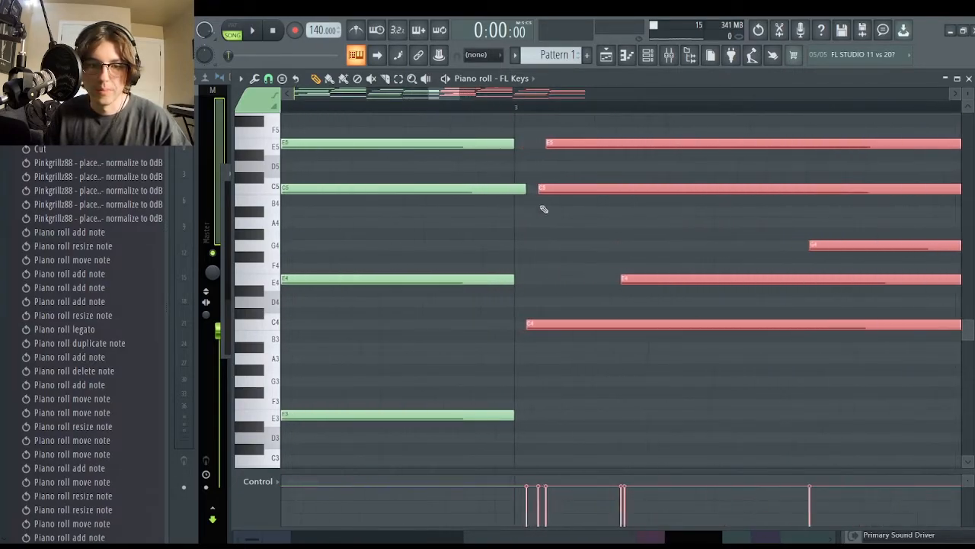
Try to shift the duplicated notes back to the start of bar 3 and look through the snap options.
{"action": "left_click_drag", "start_coordinate": [544, 325], "coordinate": [530, 321]}
{"action": "key", "text": "ctrl+z"}
{"action": "scroll", "coordinate": [536, 323], "scroll_direction": "down", "scroll_amount": 3}
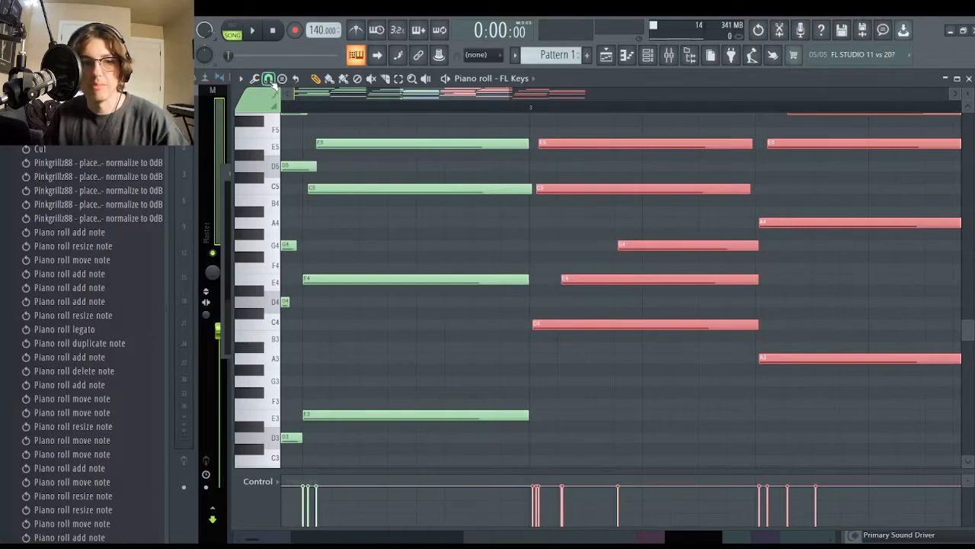
{"action": "left_click", "coordinate": [269, 79]}
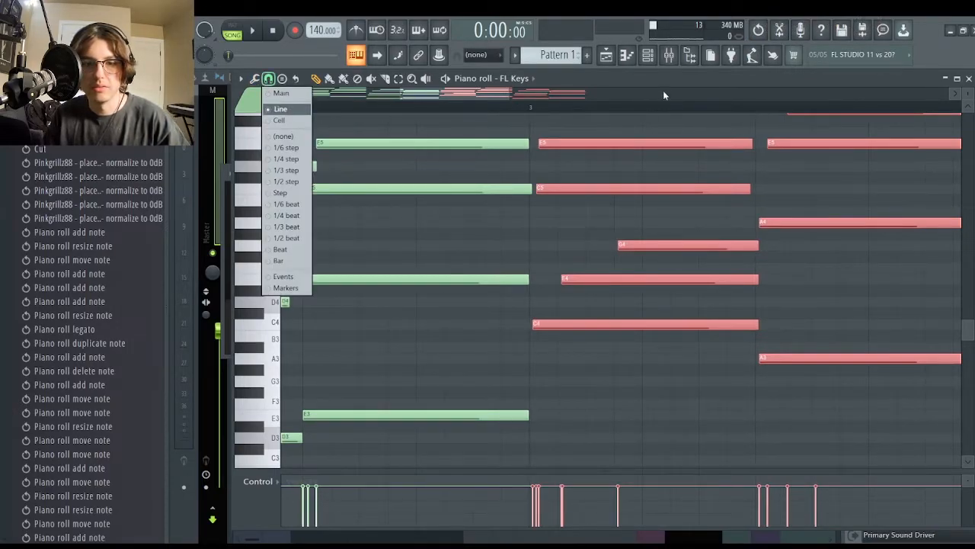
{"action": "left_click", "coordinate": [521, 211]}
{"action": "mouse_move", "coordinate": [581, 191]}
{"action": "left_mouse_down"}
{"action": "mouse_move", "coordinate": [570, 192]}
{"action": "mouse_move", "coordinate": [592, 194]}
{"action": "mouse_move", "coordinate": [577, 188]}
{"action": "left_mouse_up"}
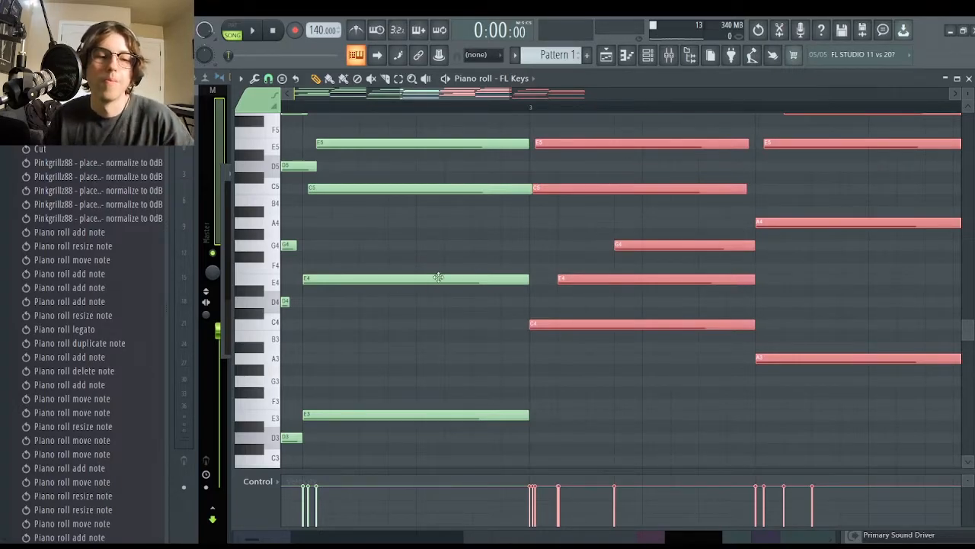
{"action": "scroll", "coordinate": [532, 324], "scroll_direction": "up", "scroll_amount": 2}
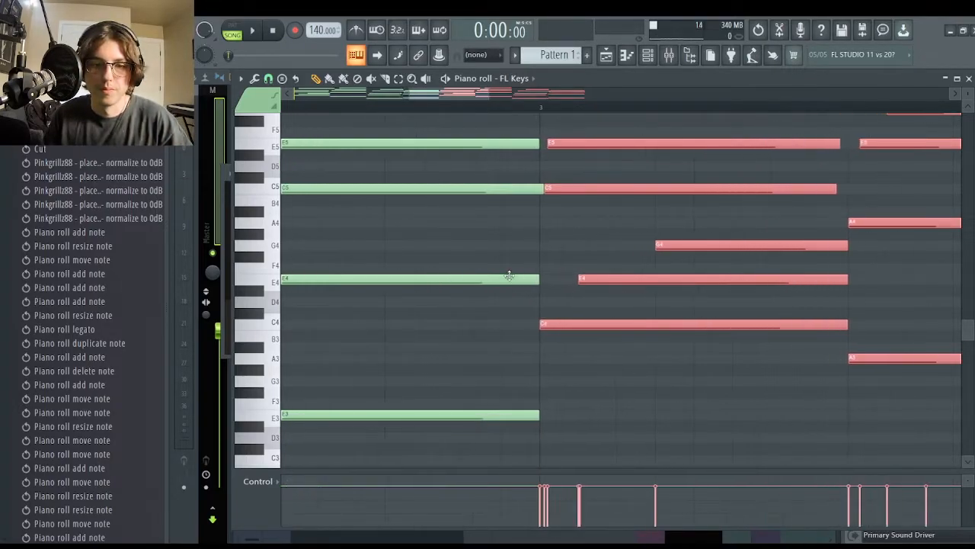
Undo the moves of the copied notes and the pattern duplication.
{"action": "key", "text": "ctrl+z"}
{"action": "key", "text": "ctrl+z"}
{"action": "key", "text": "ctrl+z"}
{"action": "key", "text": "ctrl+z"}
{"action": "key", "text": "ctrl+z"}
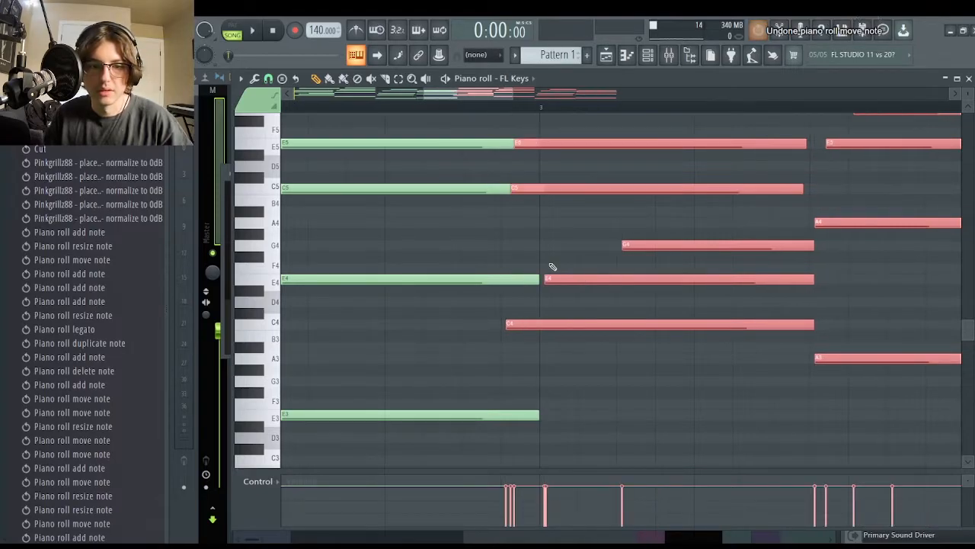
{"action": "scroll", "coordinate": [518, 224], "scroll_direction": "up", "scroll_amount": 3}
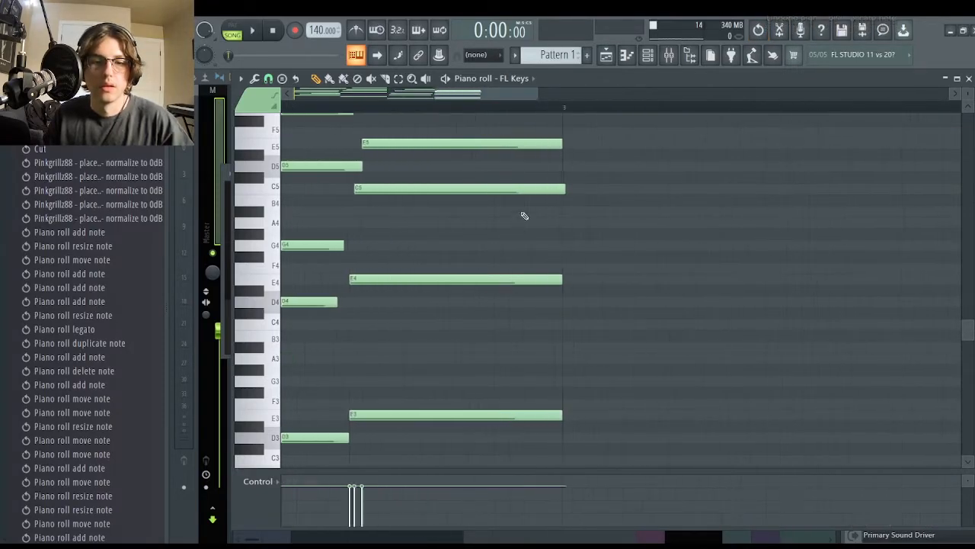
Try slicing off the C5 end that overhangs bar 3 with the Slice tool, then undo the cut.
{"action": "scroll", "coordinate": [606, 185], "scroll_direction": "down", "scroll_amount": 2}
{"action": "scroll", "coordinate": [591, 194], "scroll_direction": "up", "scroll_amount": 2}
{"action": "scroll", "coordinate": [579, 192], "scroll_direction": "down", "scroll_amount": 3}
{"action": "scroll", "coordinate": [579, 192], "scroll_direction": "up", "scroll_amount": 2}
{"action": "left_click", "coordinate": [386, 80]}
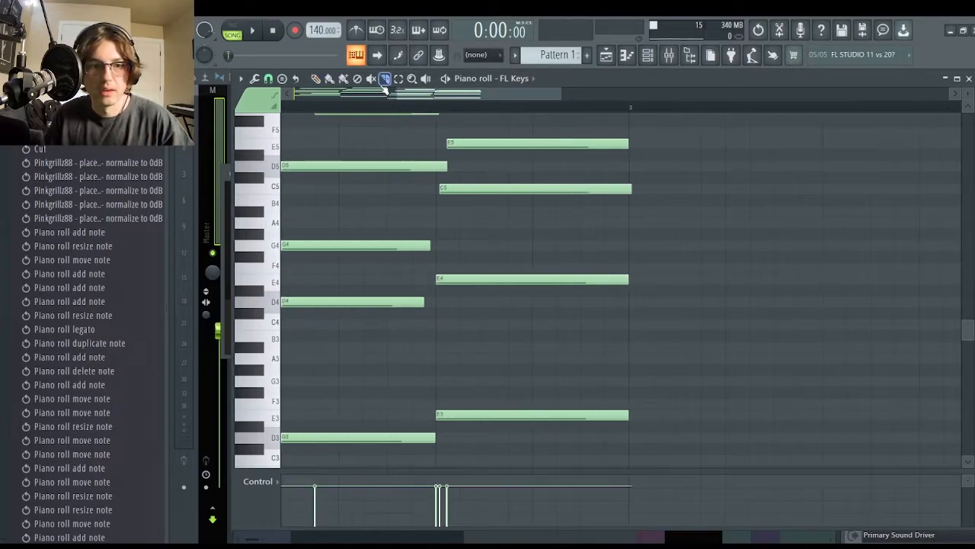
{"action": "scroll", "coordinate": [671, 193], "scroll_direction": "down", "scroll_amount": 3}
{"action": "scroll", "coordinate": [656, 183], "scroll_direction": "up", "scroll_amount": 6}
{"action": "left_click_drag", "start_coordinate": [645, 181], "coordinate": [651, 457]}
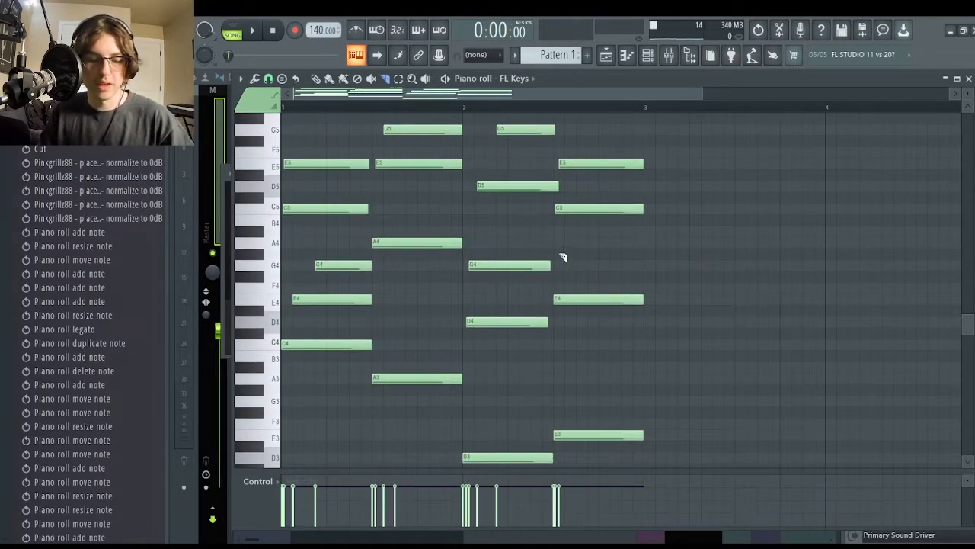
{"action": "key", "text": "ctrl+z"}
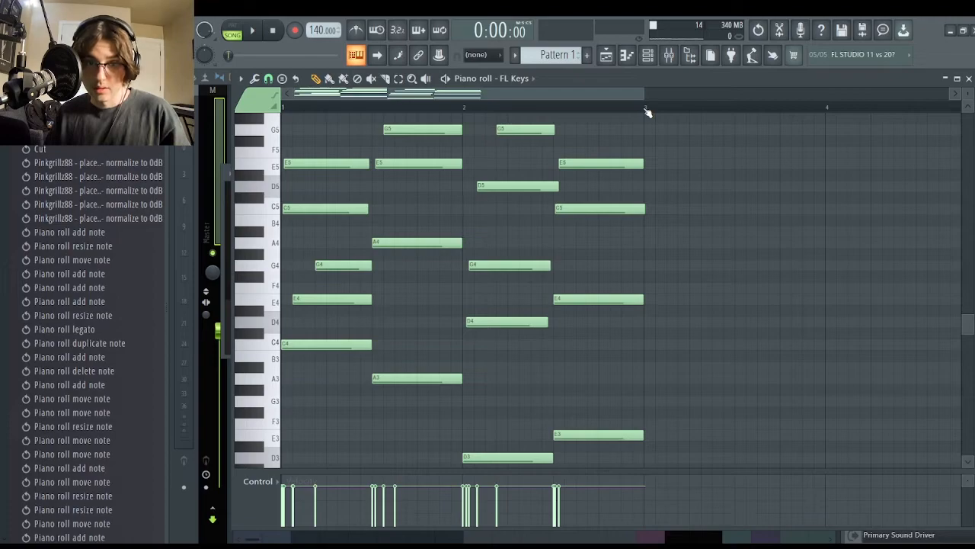
Try duplicating the pattern from a time selection covering bars 1 and 2, then undo the copy.
{"action": "left_click_drag", "start_coordinate": [639, 113], "coordinate": [4, 251]}
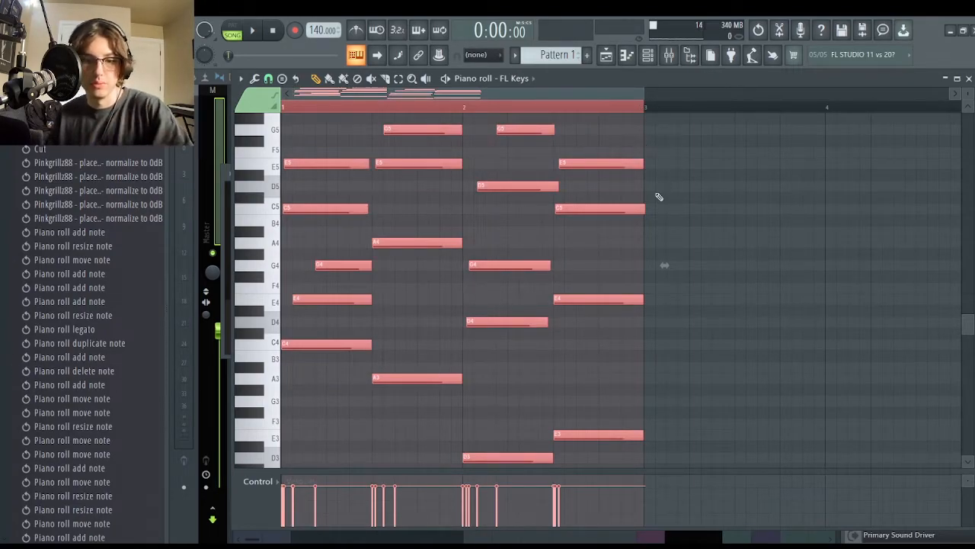
{"action": "scroll", "coordinate": [643, 254], "scroll_direction": "up", "scroll_amount": 5}
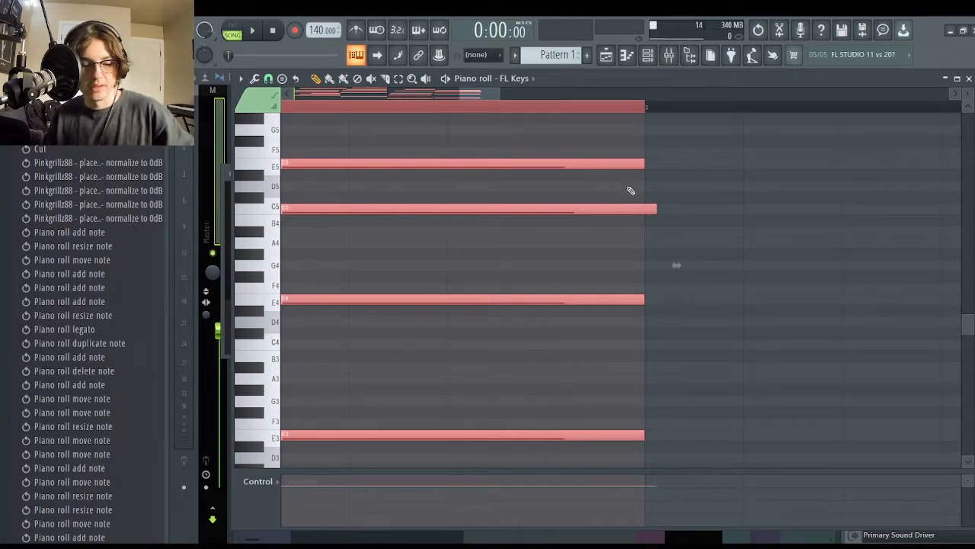
{"action": "scroll", "coordinate": [629, 259], "scroll_direction": "up", "scroll_amount": 2}
{"action": "scroll", "coordinate": [609, 262], "scroll_direction": "down", "scroll_amount": 4}
{"action": "scroll", "coordinate": [457, 235], "scroll_direction": "up", "scroll_amount": 5}
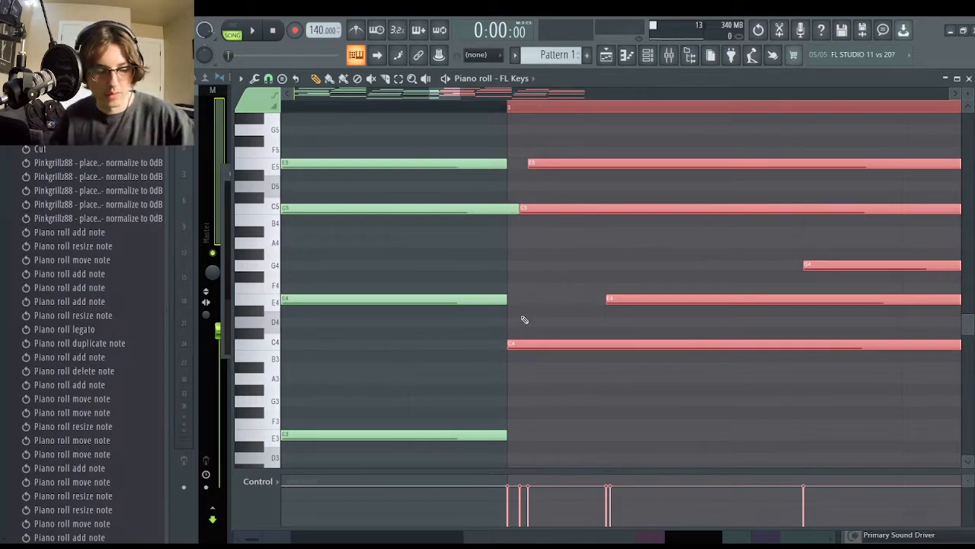
{"action": "key", "text": "ctrl+z"}
Clear the time selection and slice off the last chord's C5 end at the start of bar 3.
{"action": "scroll", "coordinate": [499, 289], "scroll_direction": "down", "scroll_amount": 4}
{"action": "key", "text": "ctrl+d"}
{"action": "scroll", "coordinate": [369, 102], "scroll_direction": "down", "scroll_amount": 3}
{"action": "left_click", "coordinate": [385, 79]}
{"action": "left_click_drag", "start_coordinate": [443, 251], "coordinate": [453, 356]}
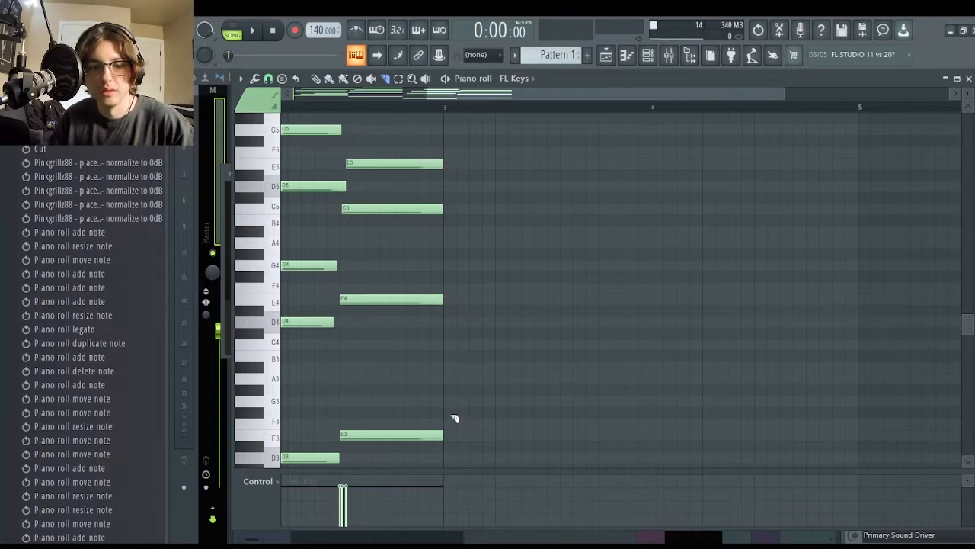
Duplicate the two-bar chord pattern into bars 3 and 4 and deselect the copied notes.
{"action": "scroll", "coordinate": [453, 427], "scroll_direction": "down", "scroll_amount": 5}
{"action": "scroll", "coordinate": [445, 386], "scroll_direction": "down", "scroll_amount": 3}
{"action": "key", "text": "ctrl+b"}
{"action": "key", "text": "ctrl+d"}
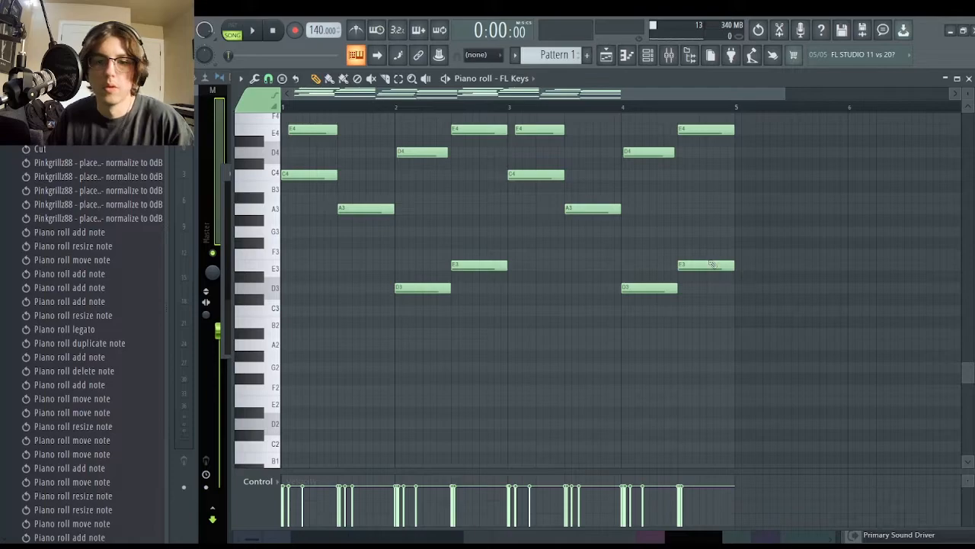
Look over the four-bar chord progression and open the channel rack.
{"action": "scroll", "coordinate": [662, 203], "scroll_direction": "up", "scroll_amount": 3}
{"action": "scroll", "coordinate": [600, 203], "scroll_direction": "down", "scroll_amount": 2}
{"action": "scroll", "coordinate": [595, 195], "scroll_direction": "up", "scroll_amount": 6}
{"action": "scroll", "coordinate": [592, 189], "scroll_direction": "down", "scroll_amount": 2}
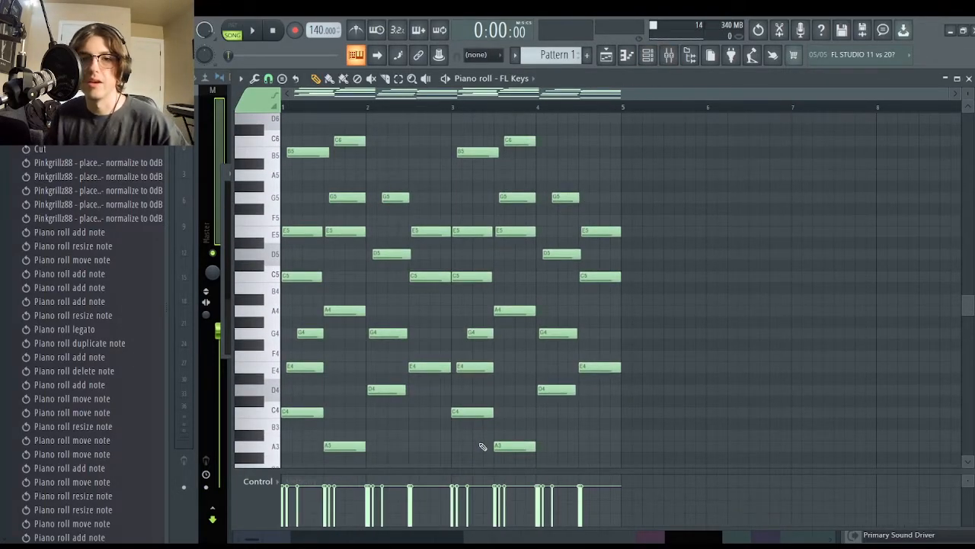
{"action": "left_click", "coordinate": [647, 57]}
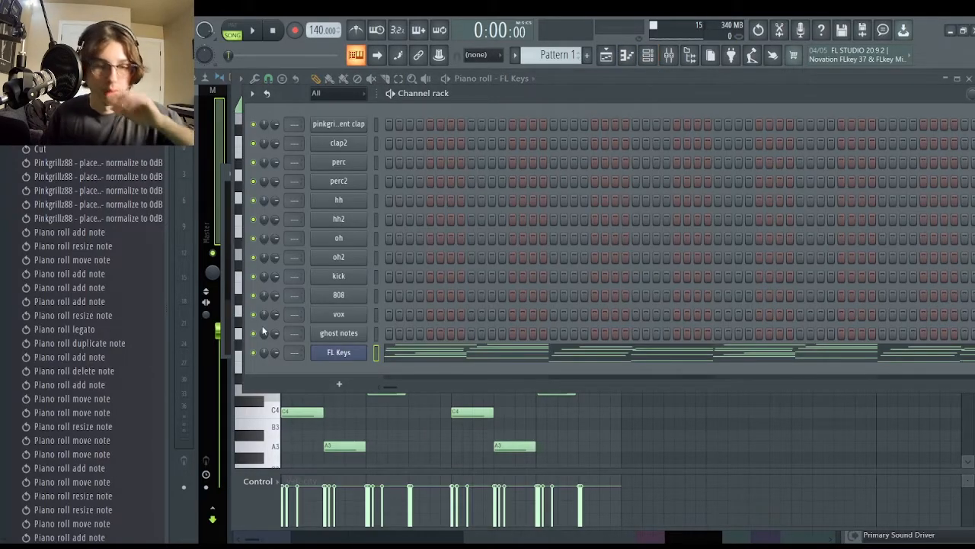
Replace the FL Keys channel's instrument with reFX Nexus.
{"action": "left_click", "coordinate": [84, 79]}
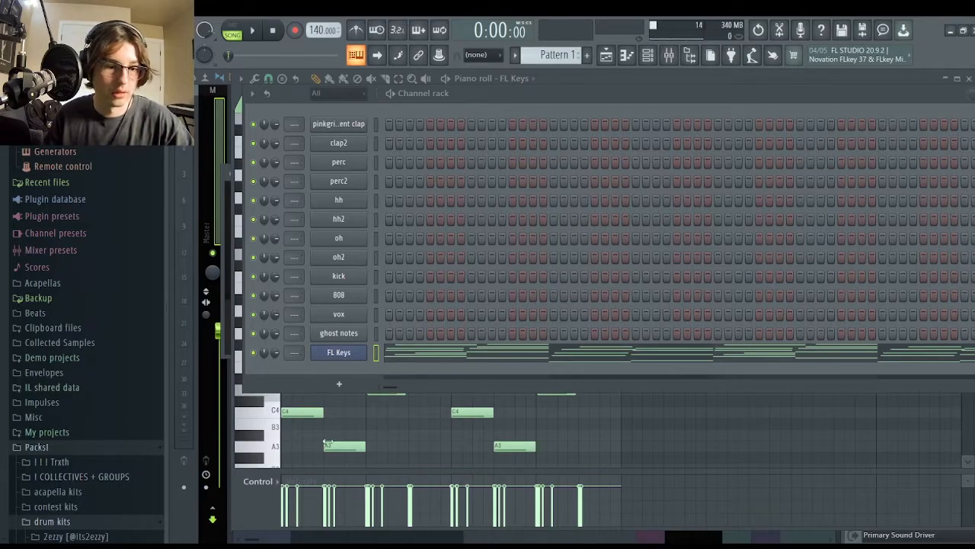
{"action": "right_click", "coordinate": [371, 352]}
{"action": "mouse_move", "coordinate": [427, 444]}
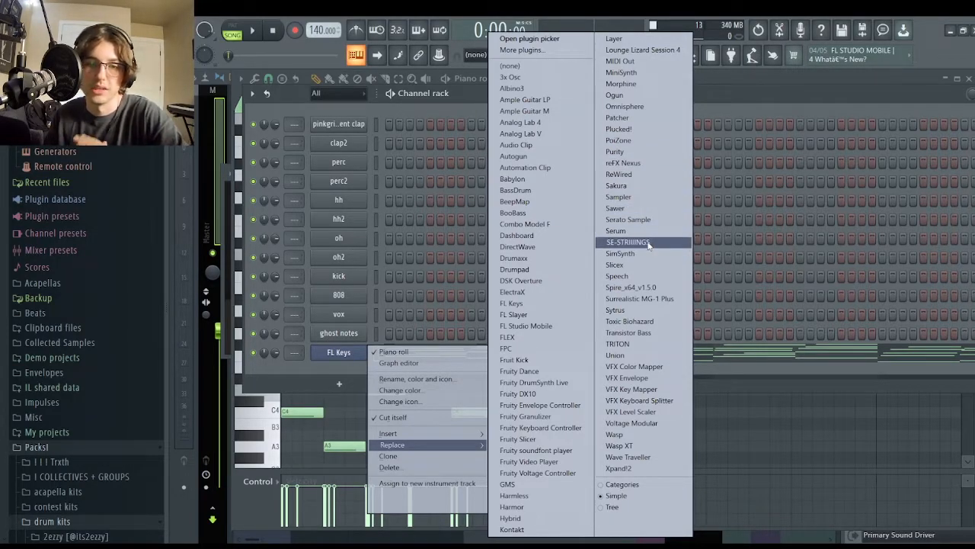
{"action": "left_click", "coordinate": [622, 163]}
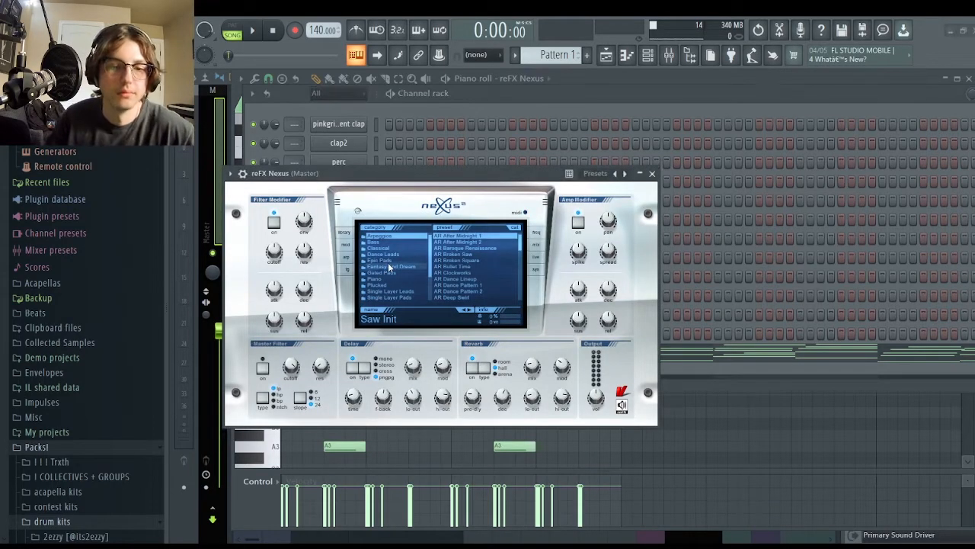
Load the CL Soft Orchester preset from the Classical category, play the chords and return to the piano roll.
{"action": "left_click", "coordinate": [381, 248]}
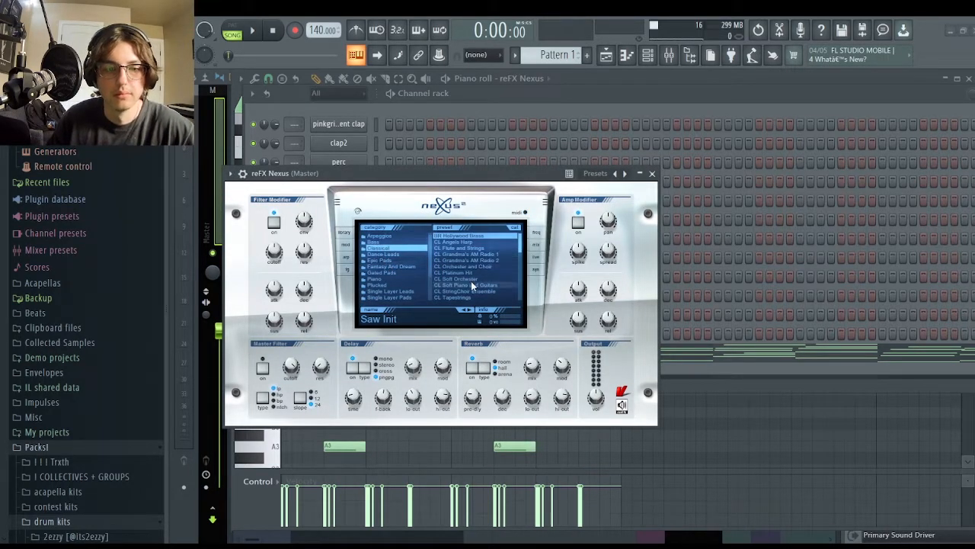
{"action": "left_click", "coordinate": [451, 278]}
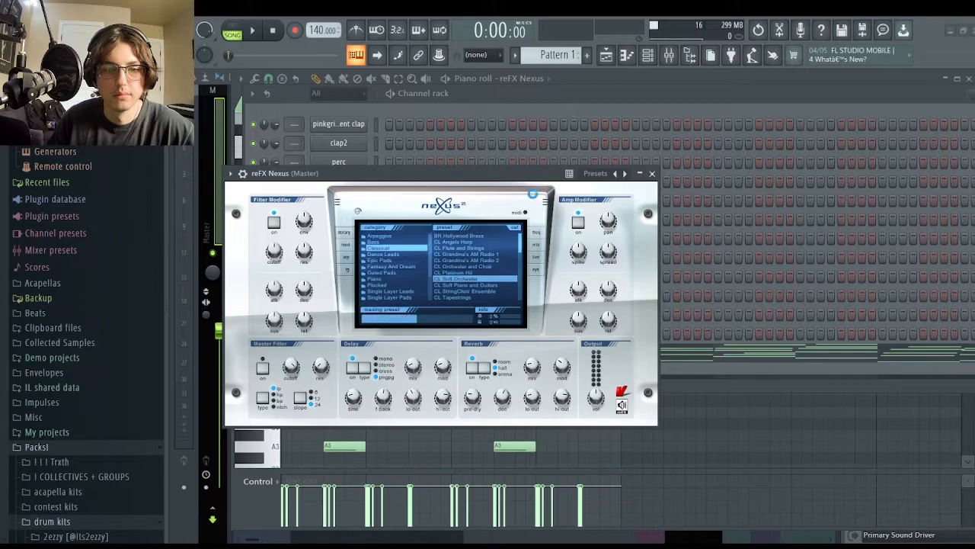
{"action": "left_click", "coordinate": [258, 33]}
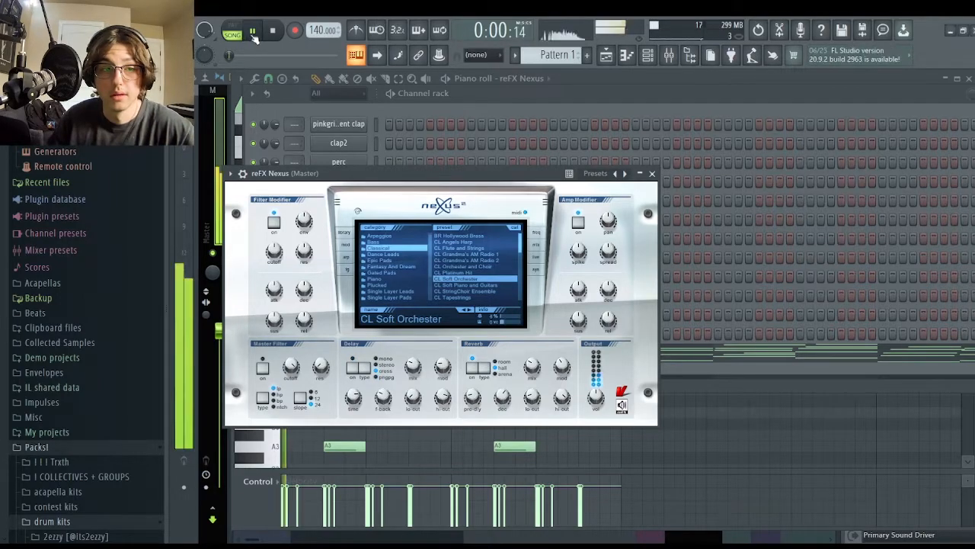
{"action": "left_click", "coordinate": [652, 173]}
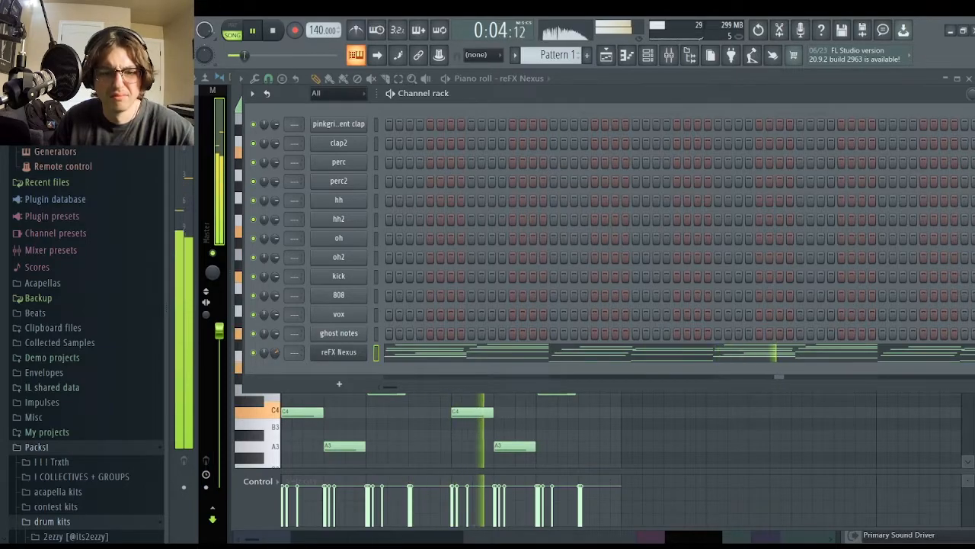
{"action": "key", "text": "F9"}
{"action": "left_click", "coordinate": [470, 360]}
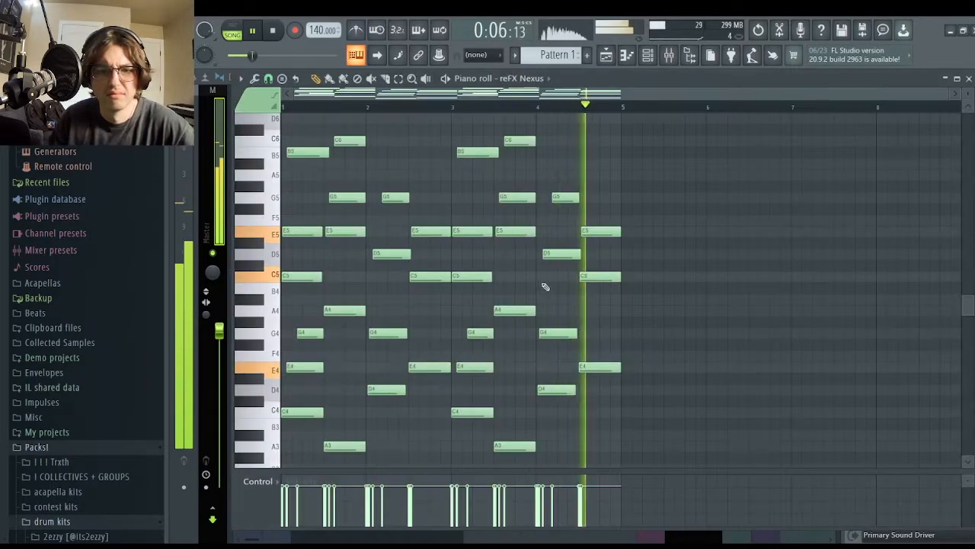
Delete the last chord of bar 4 and the chord in the second half of bar 2, and play the remaining pattern.
{"action": "left_click_drag", "start_coordinate": [609, 185], "coordinate": [624, 518]}
{"action": "key", "text": "Delete"}
{"action": "key", "text": "space"}
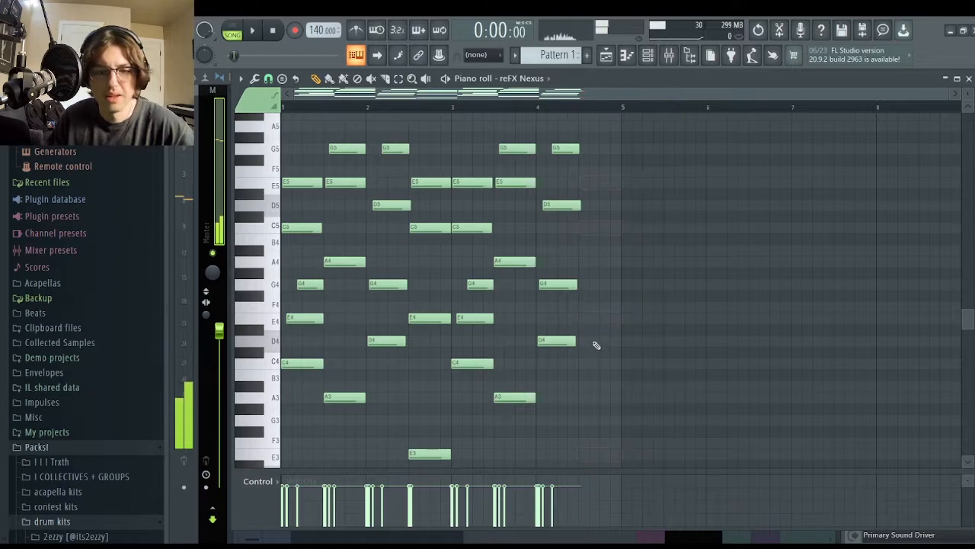
{"action": "scroll", "coordinate": [564, 320], "scroll_direction": "down", "scroll_amount": 4}
{"action": "scroll", "coordinate": [472, 248], "scroll_direction": "up", "scroll_amount": 4}
{"action": "left_click_drag", "start_coordinate": [415, 144], "coordinate": [432, 457]}
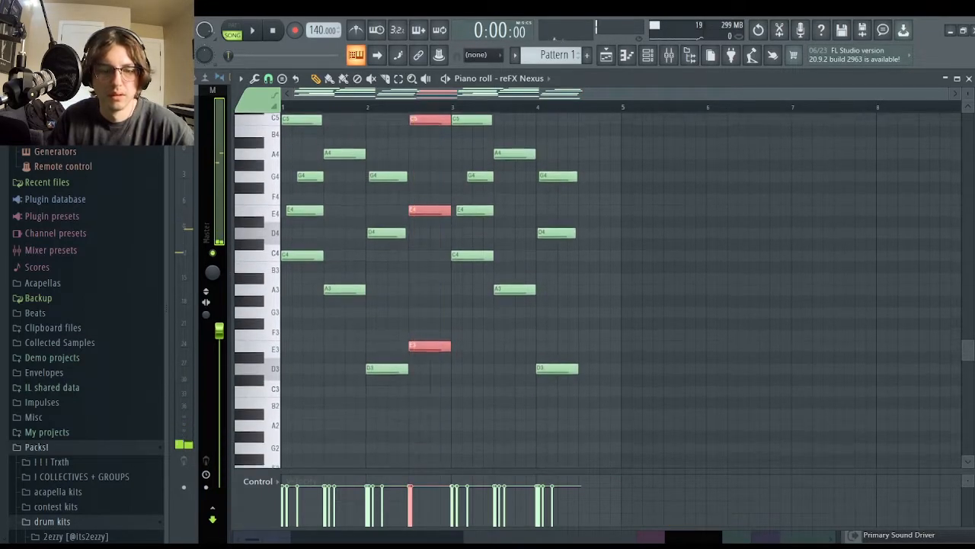
{"action": "key", "text": "Delete"}
{"action": "left_click", "coordinate": [367, 111]}
{"action": "key", "text": "space"}
{"action": "scroll", "coordinate": [397, 188], "scroll_direction": "up", "scroll_amount": 3}
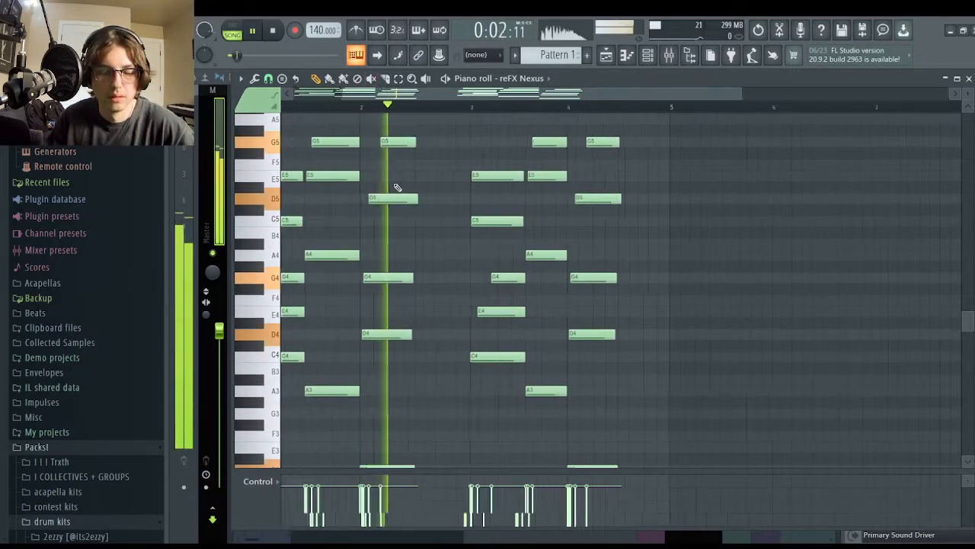
{"action": "key", "text": "space"}
Draw a new chord in the second half of bar 2 with B2, G3, E4, A4 and a higher top note.
{"action": "left_click", "coordinate": [429, 391]}
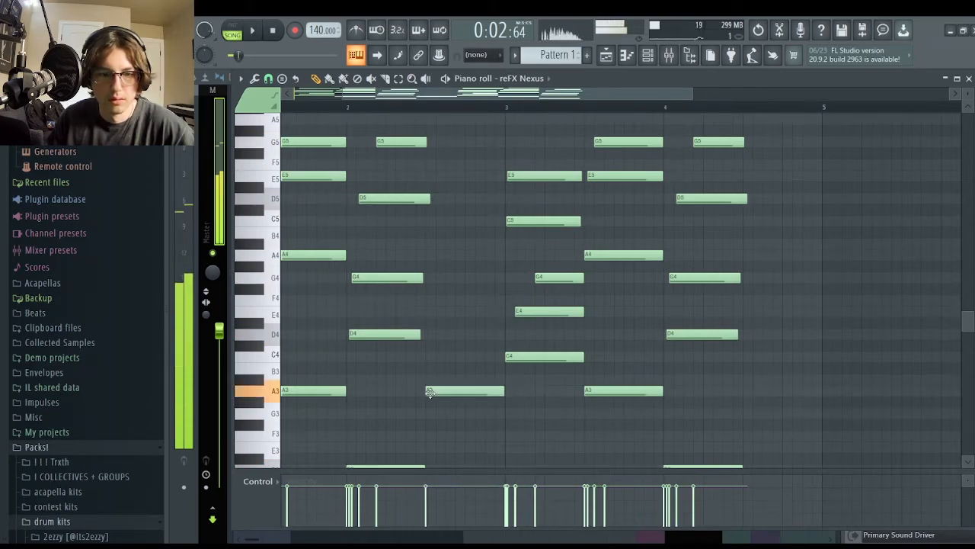
{"action": "scroll", "coordinate": [436, 241], "scroll_direction": "down", "scroll_amount": 4}
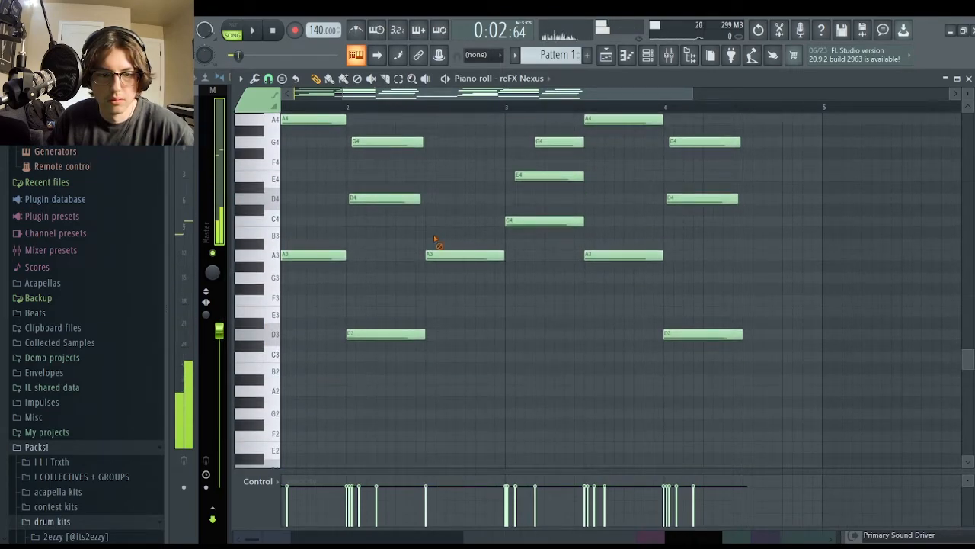
{"action": "left_click", "coordinate": [408, 336]}
{"action": "left_click_drag", "start_coordinate": [427, 392], "coordinate": [421, 362]}
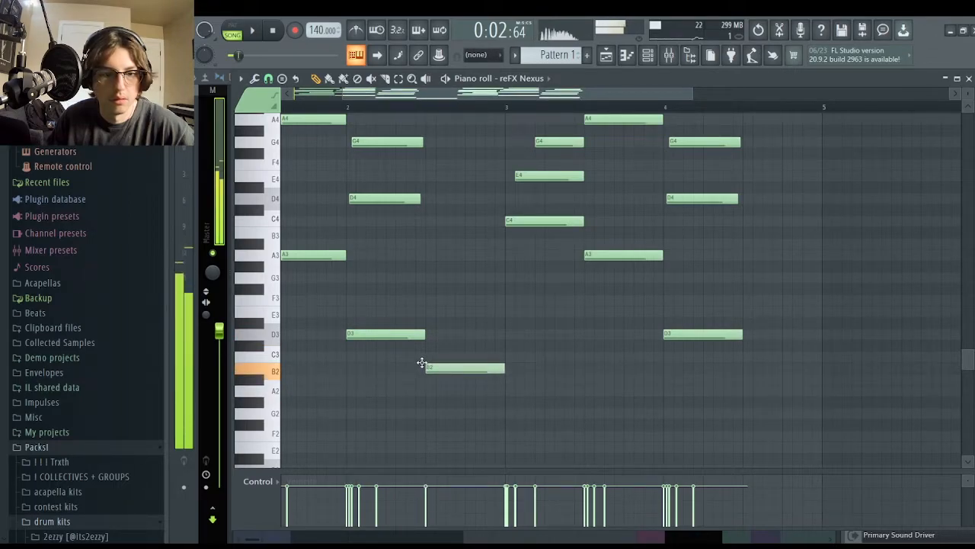
{"action": "left_click_drag", "start_coordinate": [453, 278], "coordinate": [431, 263]}
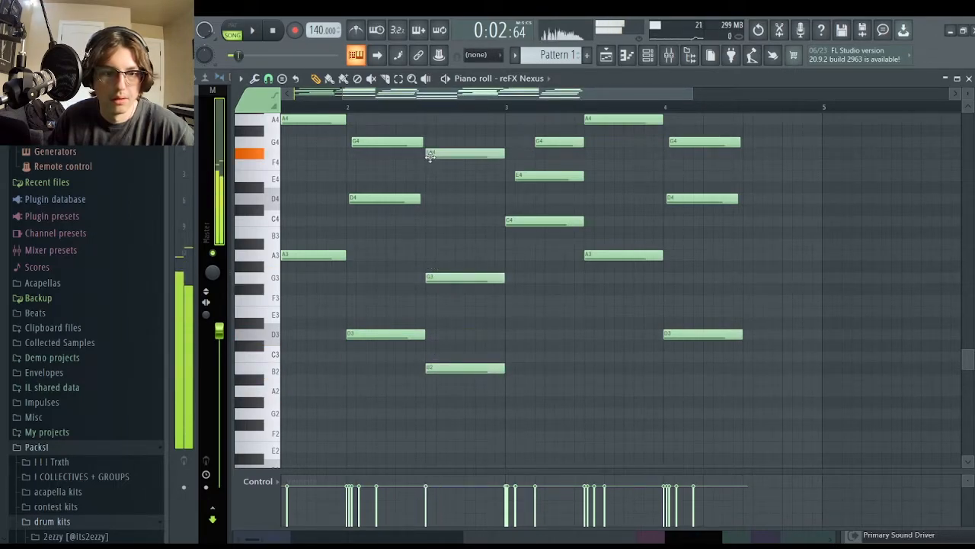
{"action": "left_click_drag", "start_coordinate": [434, 155], "coordinate": [430, 192]}
{"action": "scroll", "coordinate": [434, 179], "scroll_direction": "up", "scroll_amount": 3}
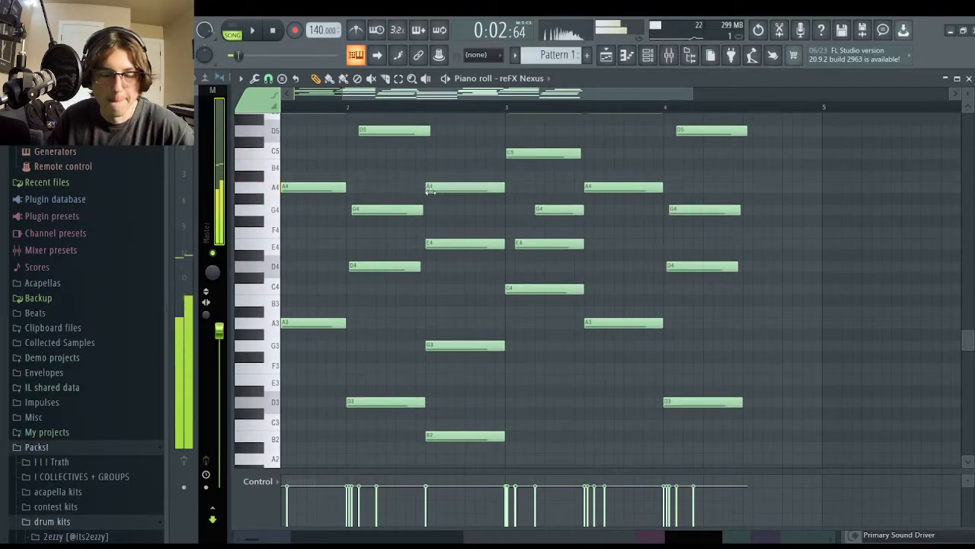
{"action": "scroll", "coordinate": [430, 192], "scroll_direction": "up", "scroll_amount": 5}
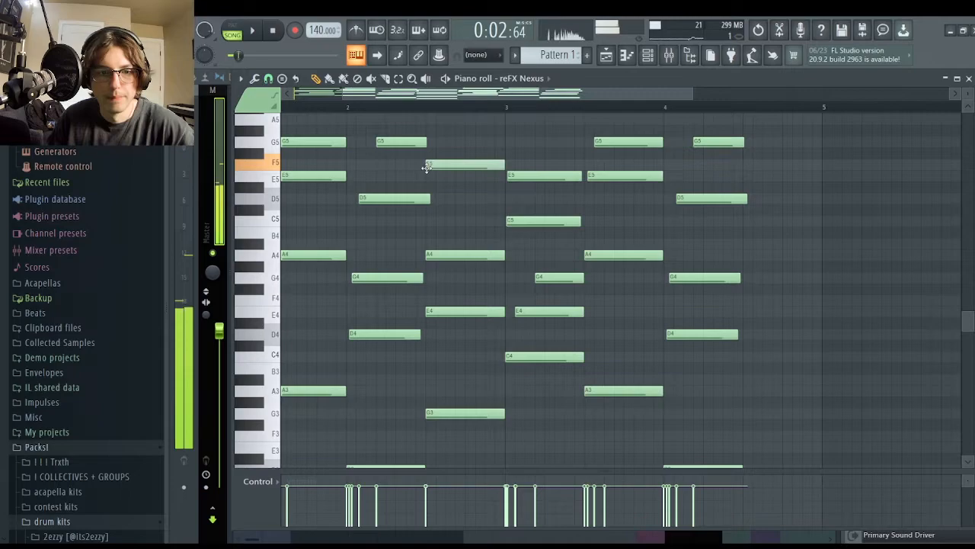
{"action": "left_click_drag", "start_coordinate": [435, 185], "coordinate": [426, 220]}
Audition the new chord in bar 2 and rework it to G3, B4 and D5, removing its other notes.
{"action": "key", "text": "space"}
{"action": "left_click_drag", "start_coordinate": [444, 137], "coordinate": [497, 442]}
{"action": "scroll", "coordinate": [468, 305], "scroll_direction": "up", "scroll_amount": 2}
{"action": "key", "text": "space"}
{"action": "scroll", "coordinate": [466, 225], "scroll_direction": "down", "scroll_amount": 3}
{"action": "key", "text": "space"}
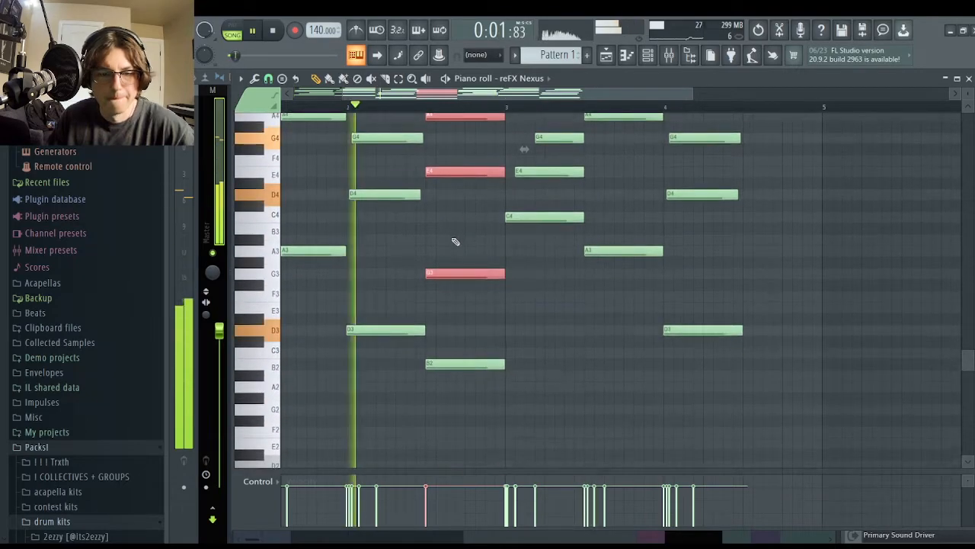
{"action": "left_click", "coordinate": [461, 407], "text": "ctrl"}
{"action": "right_click", "coordinate": [458, 367]}
{"action": "scroll", "coordinate": [458, 378], "scroll_direction": "down", "scroll_amount": 2}
{"action": "scroll", "coordinate": [456, 375], "scroll_direction": "up", "scroll_amount": 3}
{"action": "key", "text": "space"}
{"action": "key", "text": "space"}
{"action": "right_click", "coordinate": [438, 184]}
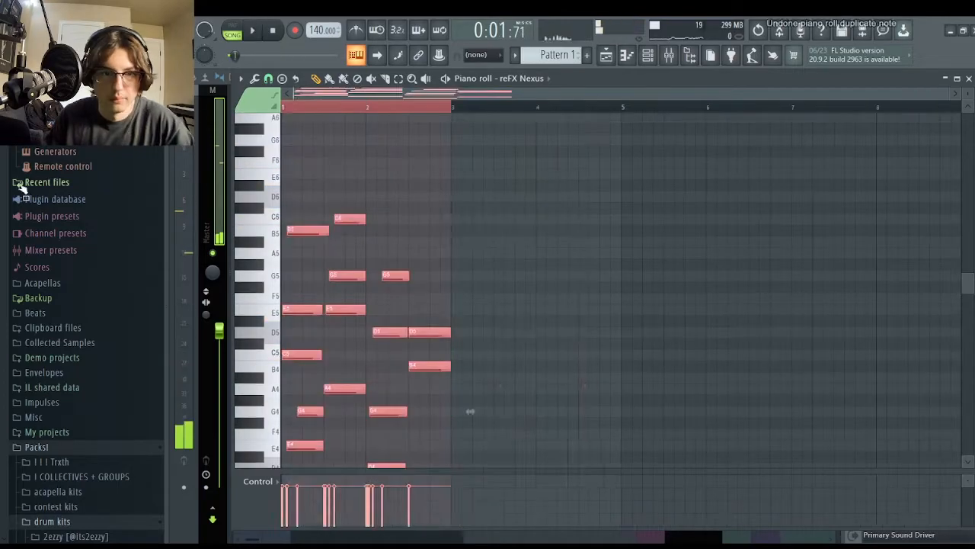
Duplicate the reworked chords of bars 1 and 2 into bars 3 and 4 and clear the selection.
{"action": "key", "text": "ctrl+b"}
{"action": "left_click", "coordinate": [451, 204]}
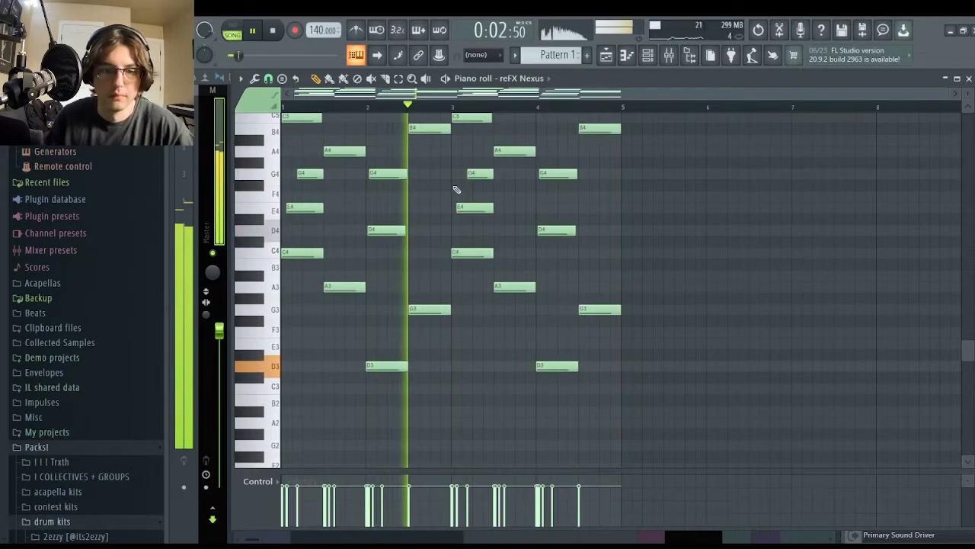
Clone the reFX Nexus channel, close the clone's plugin window and stop playback.
{"action": "left_click", "coordinate": [647, 55]}
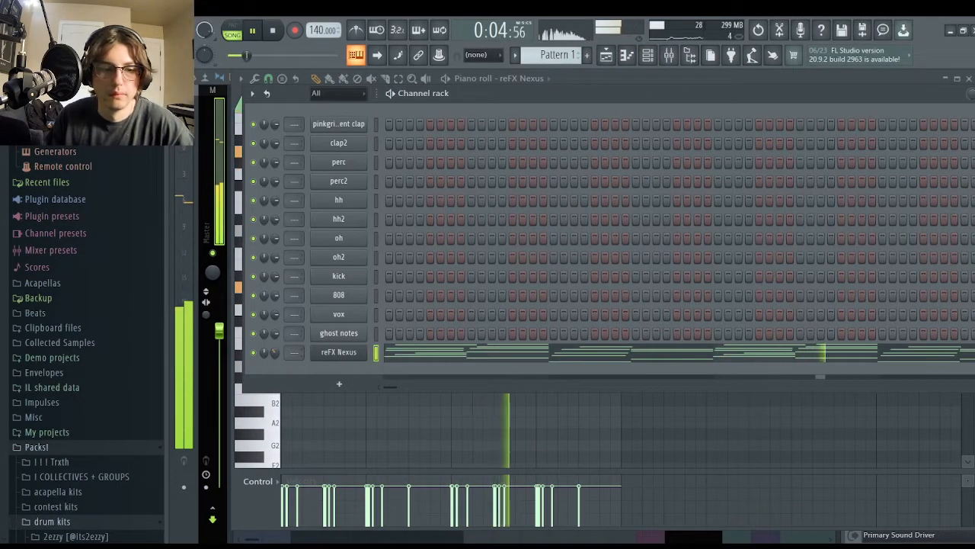
{"action": "right_click", "coordinate": [363, 352]}
{"action": "left_click", "coordinate": [451, 457]}
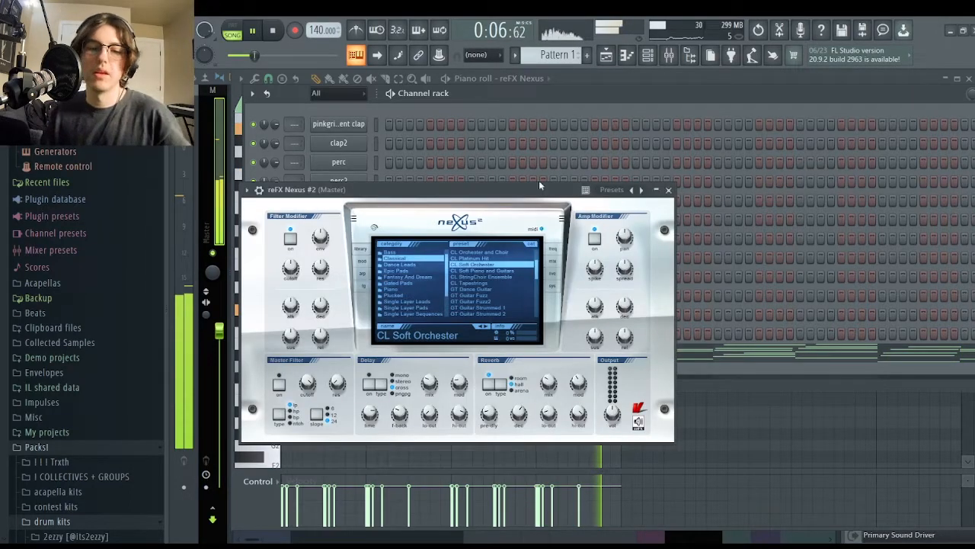
{"action": "left_click", "coordinate": [669, 189]}
{"action": "left_click", "coordinate": [254, 31]}
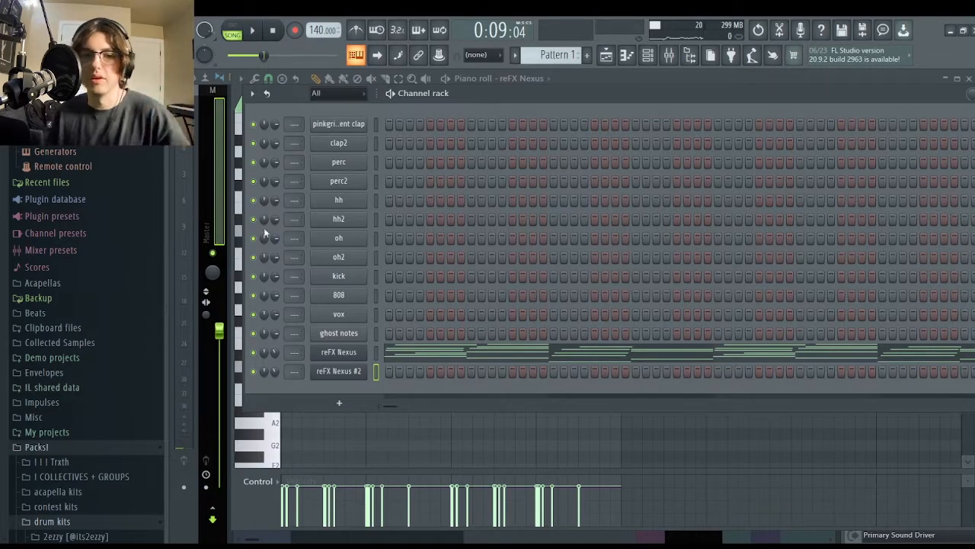
Copy the chord notes from the reFX Nexus channel and paste them into the cloned reFX Nexus #2 channel.
{"action": "right_click", "coordinate": [347, 350]}
{"action": "left_click", "coordinate": [504, 372]}
{"action": "right_click", "coordinate": [367, 372]}
{"action": "left_click", "coordinate": [537, 394]}
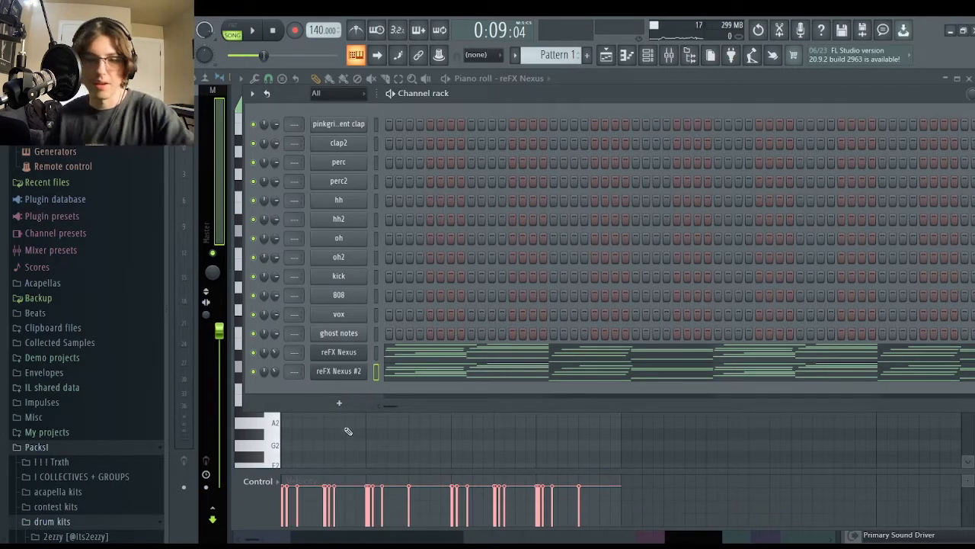
{"action": "right_click", "coordinate": [342, 362]}
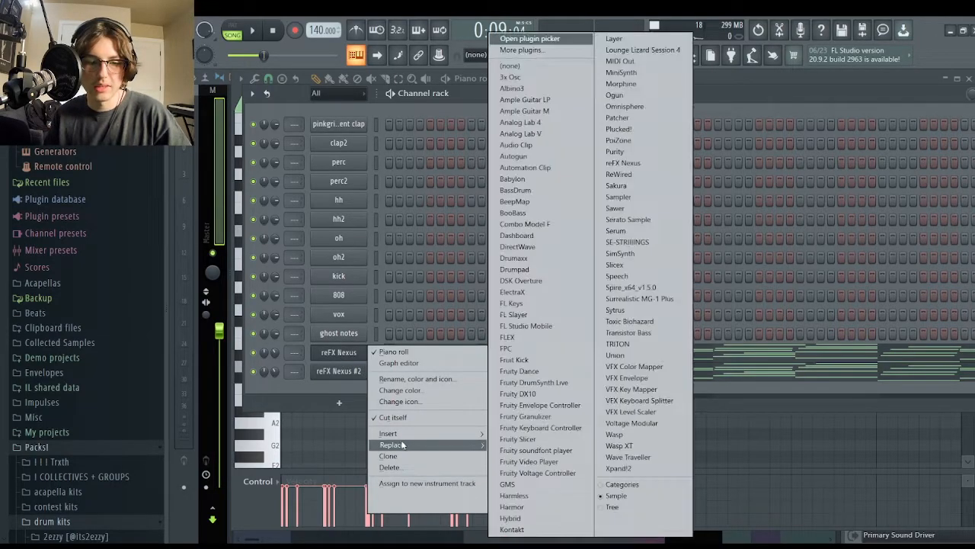
{"action": "left_click", "coordinate": [306, 401]}
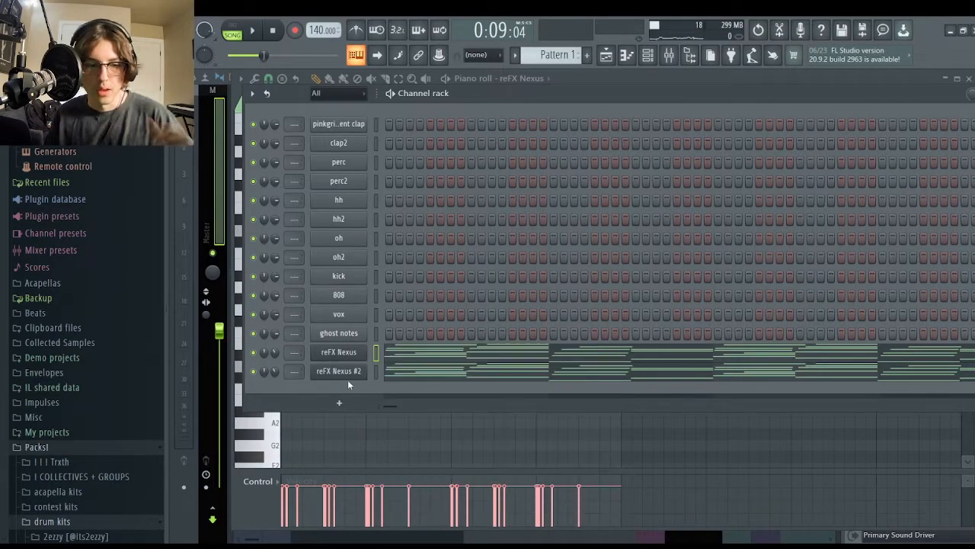
{"action": "right_click", "coordinate": [340, 349]}
{"action": "left_click", "coordinate": [442, 366]}
{"action": "right_click", "coordinate": [339, 371]}
{"action": "left_click", "coordinate": [523, 394]}
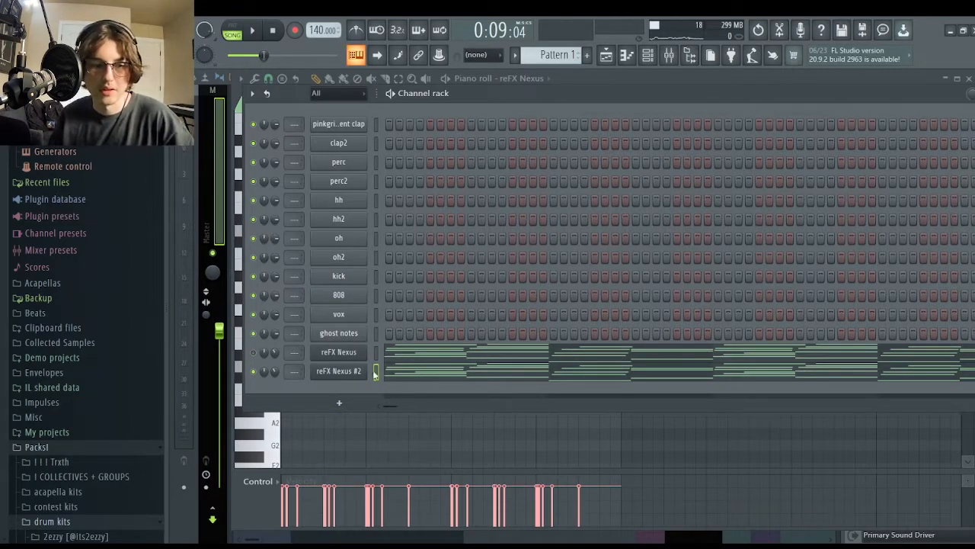
Load the PN Dancepiano 2k7 preset from the Piano category in reFX Nexus #2 and play its chords from the start.
{"action": "left_click", "coordinate": [354, 375]}
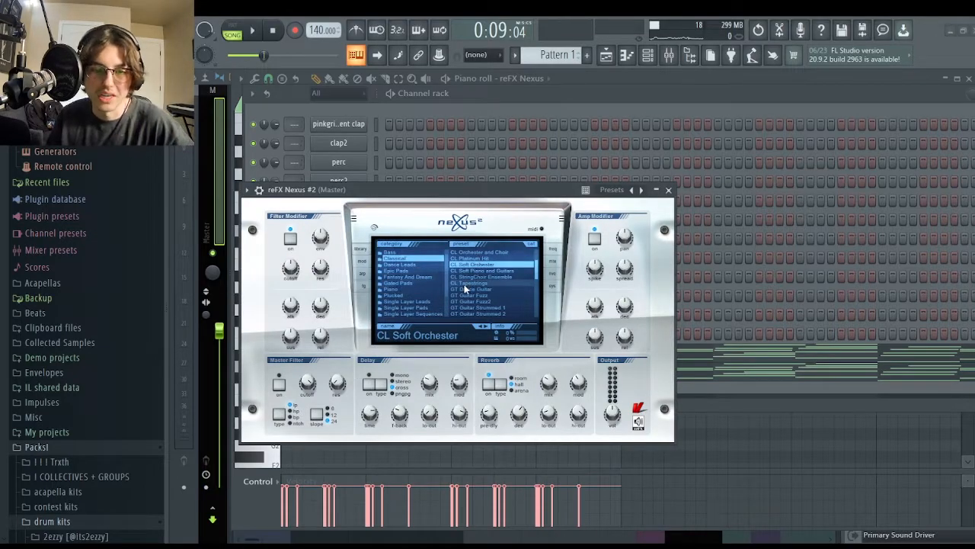
{"action": "left_click", "coordinate": [395, 294]}
{"action": "left_click", "coordinate": [531, 281]}
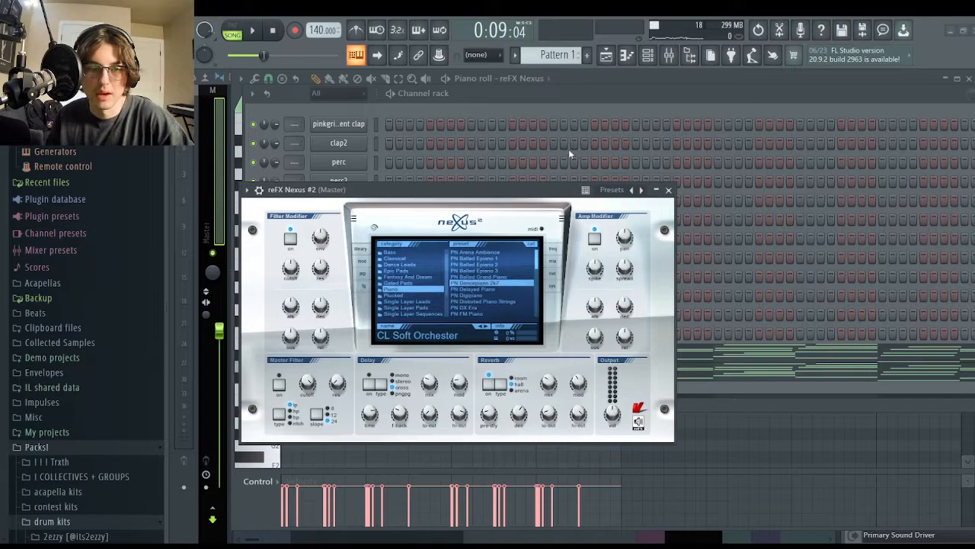
{"action": "left_click", "coordinate": [496, 276]}
{"action": "left_click", "coordinate": [606, 57]}
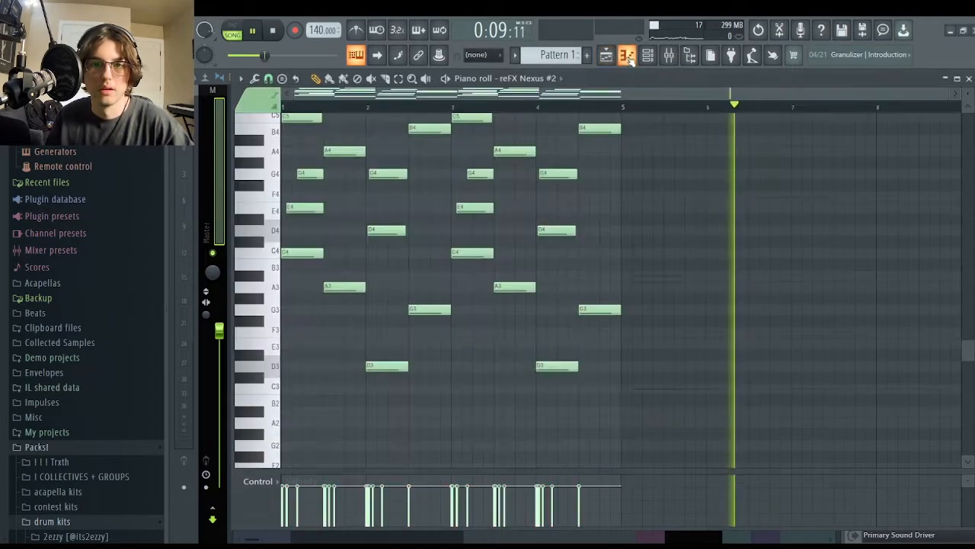
{"action": "key", "text": "space"}
{"action": "key", "text": "space"}
{"action": "key", "text": "space"}
{"action": "scroll", "coordinate": [648, 261], "scroll_direction": "up", "scroll_amount": 3}
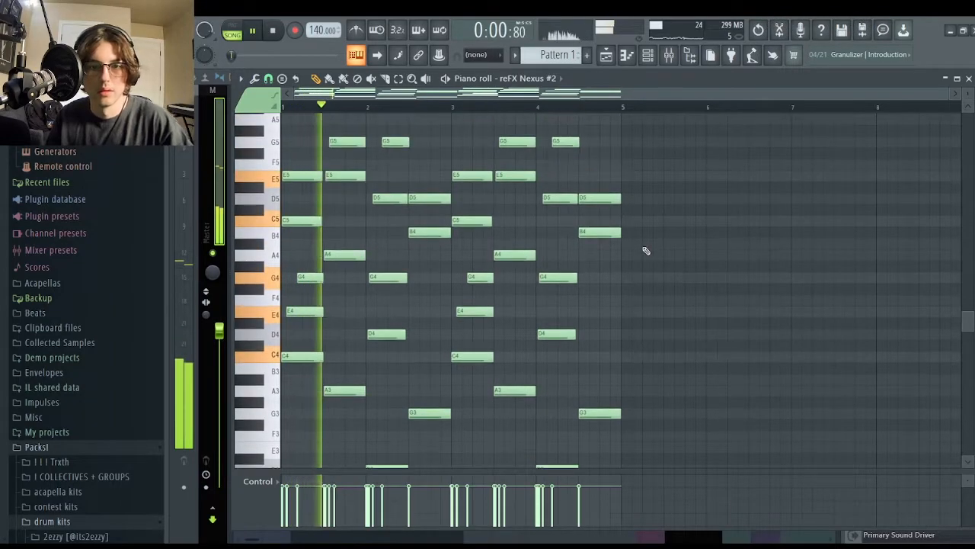
Duplicate the reFX Nexus #2 chord pattern out to 16 bars and deselect the copied notes.
{"action": "key", "text": "ctrl+b"}
{"action": "left_click", "coordinate": [644, 127], "text": "ctrl"}
{"action": "key", "text": "ctrl+b"}
{"action": "scroll", "coordinate": [670, 195], "scroll_direction": "down", "scroll_amount": 2}
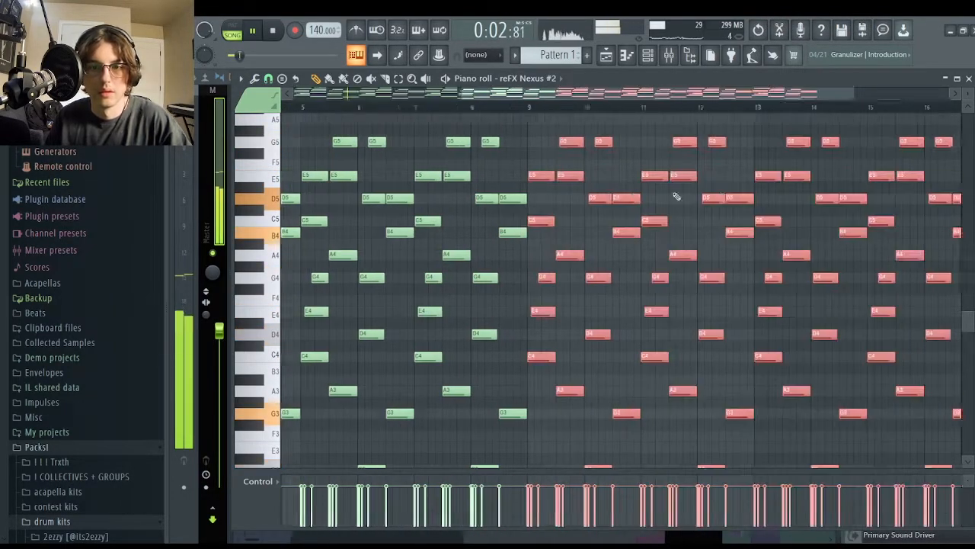
{"action": "left_click", "coordinate": [663, 187], "text": "ctrl"}
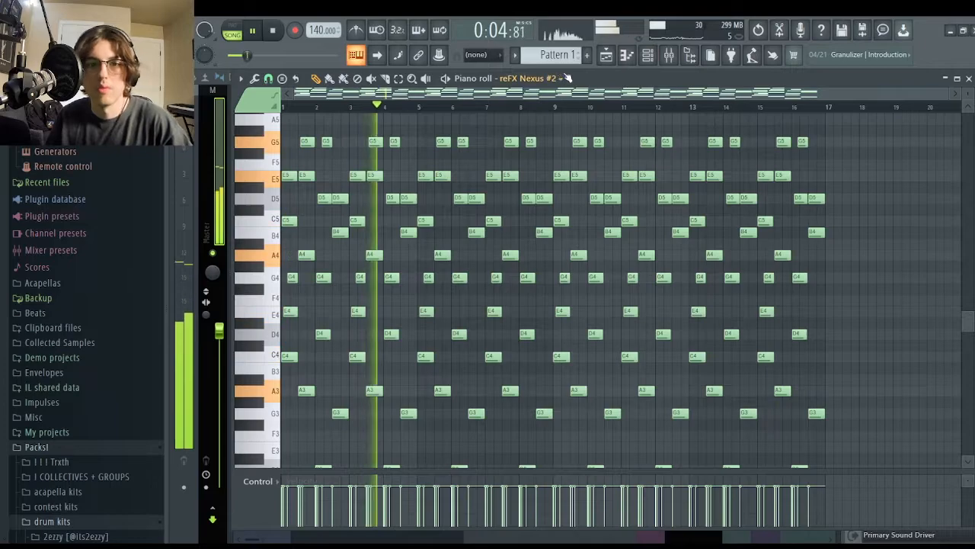
Extend the reFX Nexus channel's chord pattern to 16 bars, deselect the notes and unmute the channel.
{"action": "left_click", "coordinate": [648, 54]}
{"action": "left_click", "coordinate": [518, 353]}
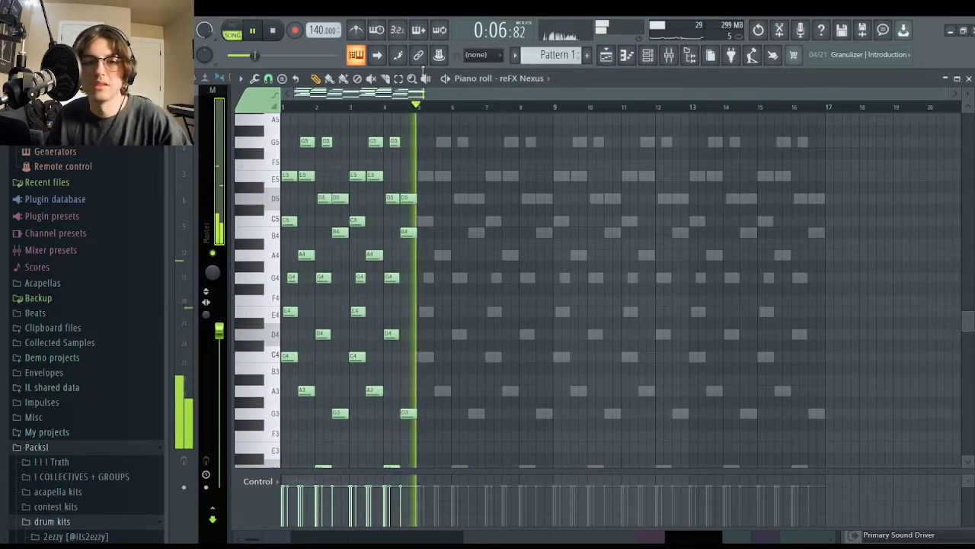
{"action": "key", "text": "ctrl+b"}
{"action": "key", "text": "ctrl+b"}
{"action": "key", "text": "ctrl+b"}
{"action": "key", "text": "ctrl+d"}
{"action": "left_click", "coordinate": [648, 55]}
{"action": "left_click", "coordinate": [255, 352]}
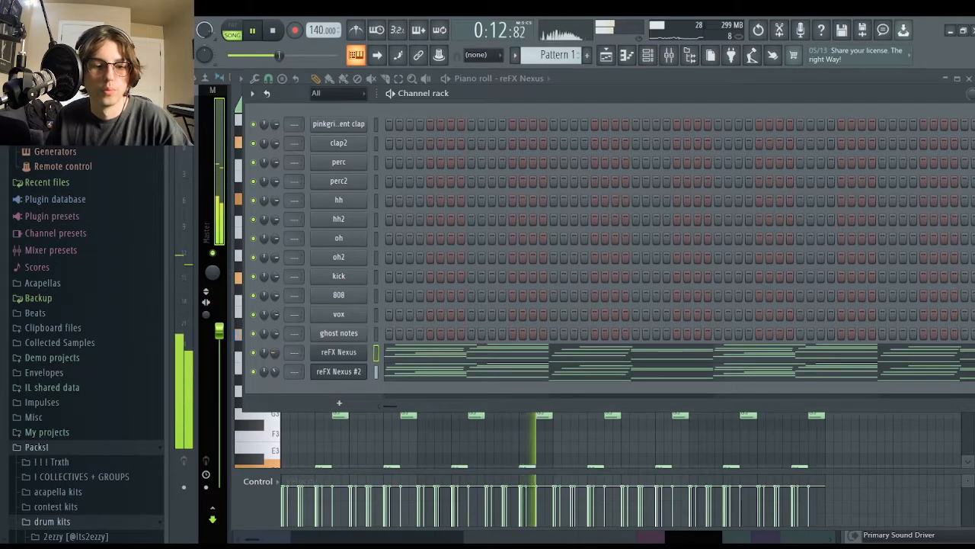
{"action": "left_click", "coordinate": [411, 353]}
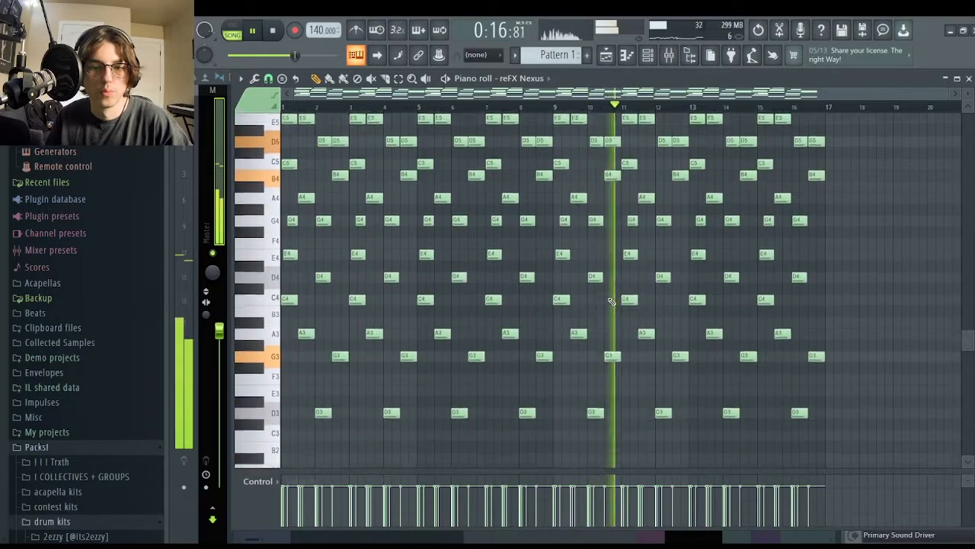
{"action": "scroll", "coordinate": [611, 300], "scroll_direction": "down", "scroll_amount": 3}
{"action": "left_click", "coordinate": [647, 56]}
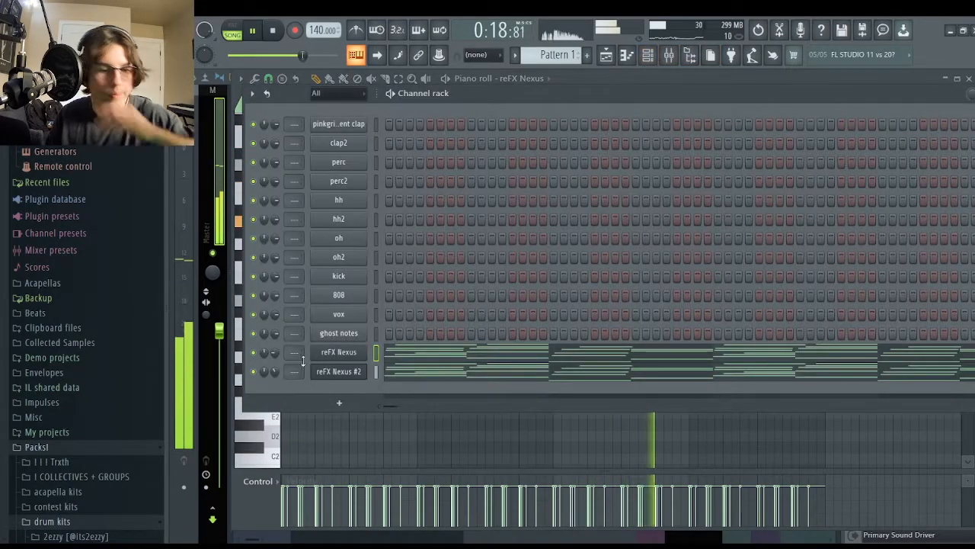
Stop playback and load the pinkgrillz88 - luger clap sample from the PinkGrillz88 kit onto the first clap channel.
{"action": "scroll", "coordinate": [65, 464], "scroll_direction": "down", "scroll_amount": 5}
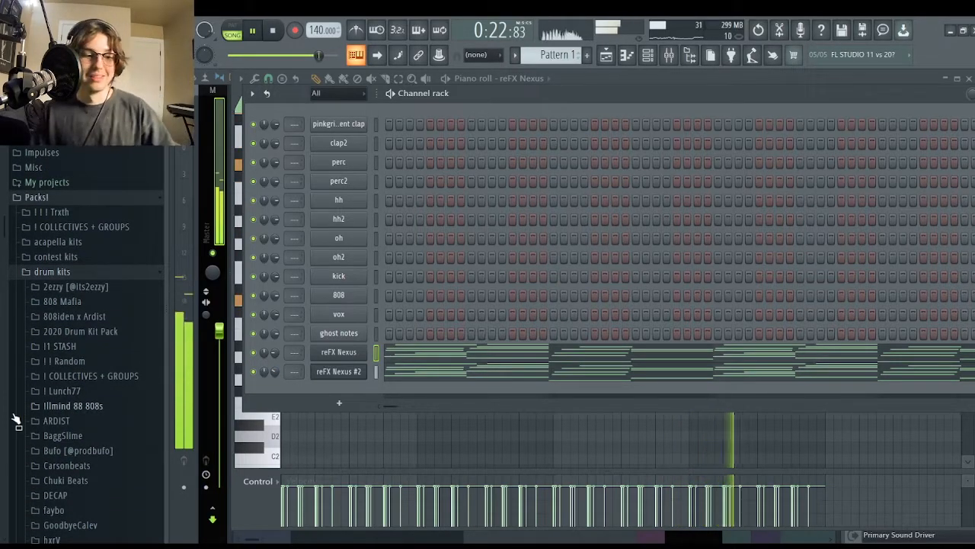
{"action": "key", "text": "space"}
{"action": "scroll", "coordinate": [89, 372], "scroll_direction": "down", "scroll_amount": 9}
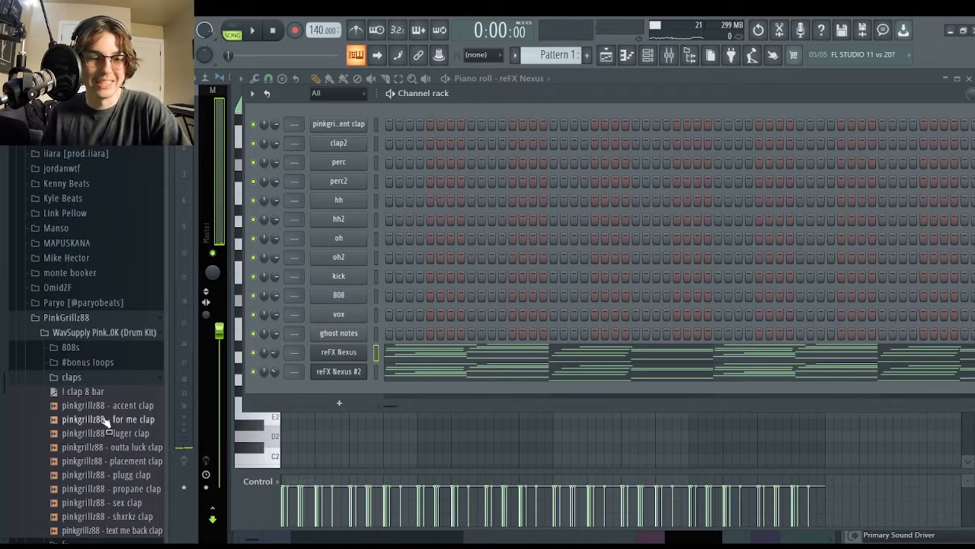
{"action": "left_click", "coordinate": [110, 432]}
{"action": "left_click_drag", "start_coordinate": [232, 293], "coordinate": [341, 126]}
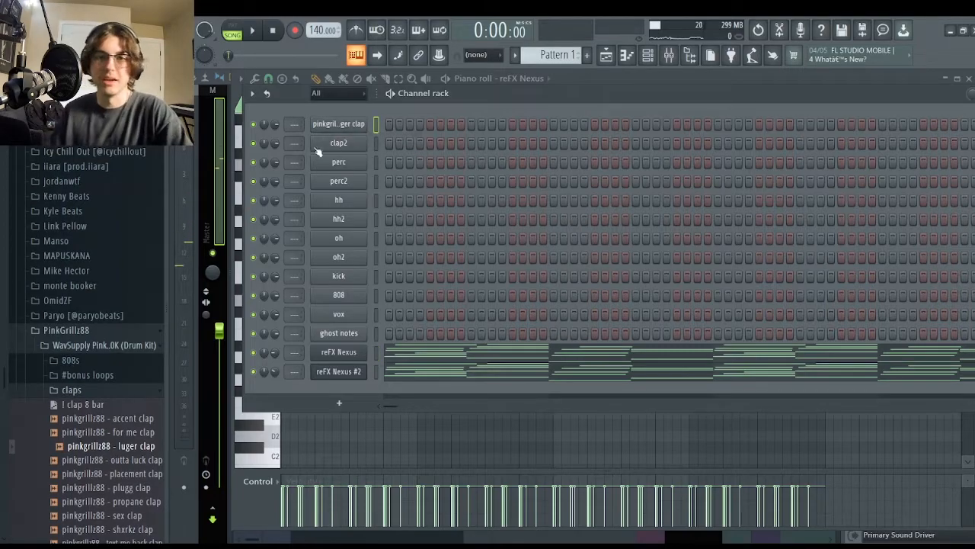
Place short C5 luger clap notes on the third beat of bars 1 to 4 in the clap's piano roll.
{"action": "right_click", "coordinate": [339, 124]}
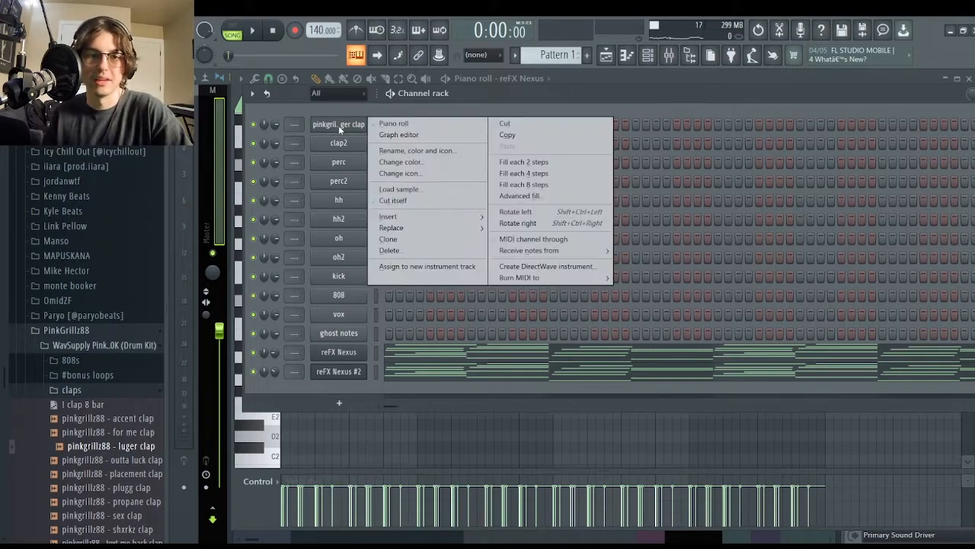
{"action": "left_click", "coordinate": [393, 125]}
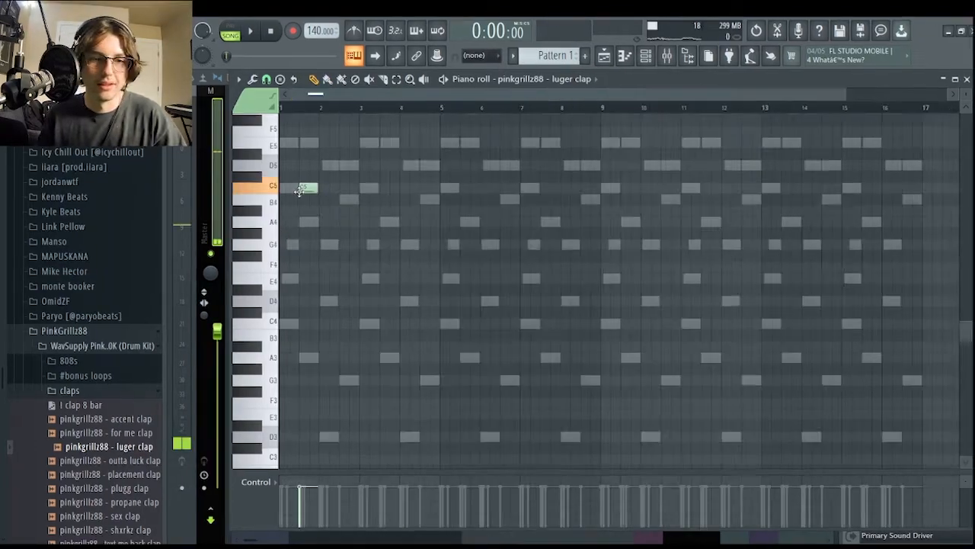
{"action": "key", "text": "space"}
{"action": "left_click_drag", "start_coordinate": [314, 188], "coordinate": [299, 189]}
{"action": "left_click", "coordinate": [340, 189]}
{"action": "left_click", "coordinate": [387, 188]}
{"action": "left_click", "coordinate": [423, 188]}
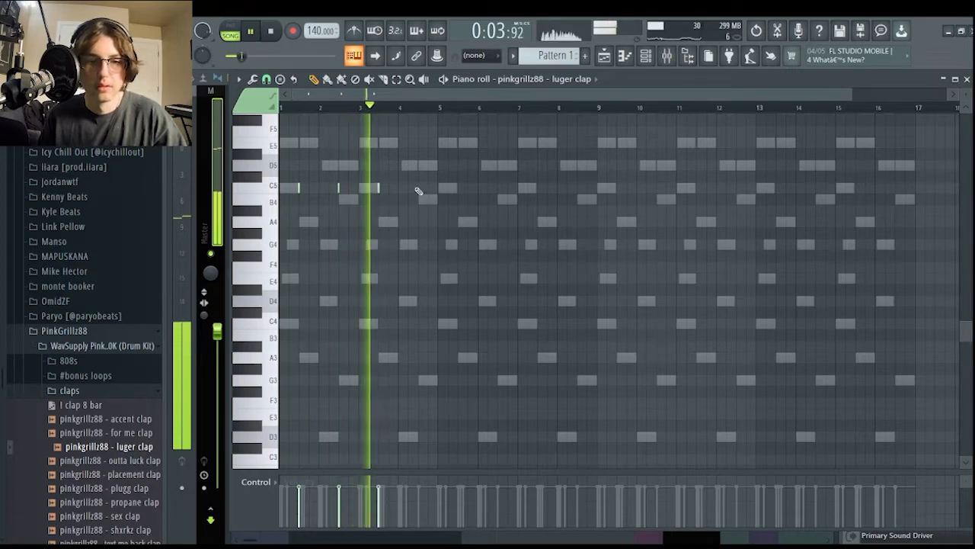
{"action": "key", "text": "space"}
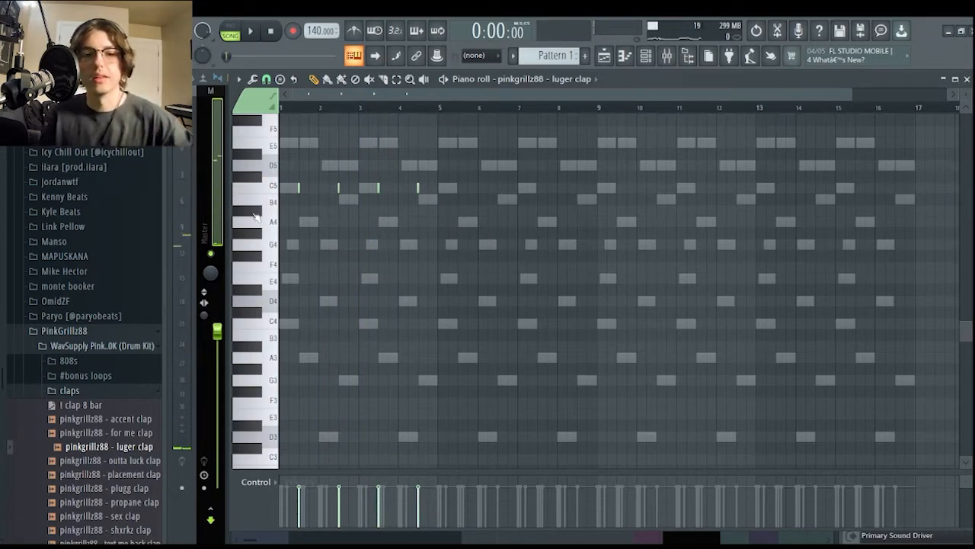
Duplicate the four-bar clap pattern out to 16 bars, deselect it and play from the start with the metronome on.
{"action": "left_click_drag", "start_coordinate": [438, 112], "coordinate": [281, 112]}
{"action": "key", "text": "ctrl+b"}
{"action": "key", "text": "ctrl+b"}
{"action": "key", "text": "ctrl+b"}
{"action": "key", "text": "ctrl+d"}
{"action": "scroll", "coordinate": [368, 119], "scroll_direction": "down", "scroll_amount": 1}
{"action": "key", "text": "space"}
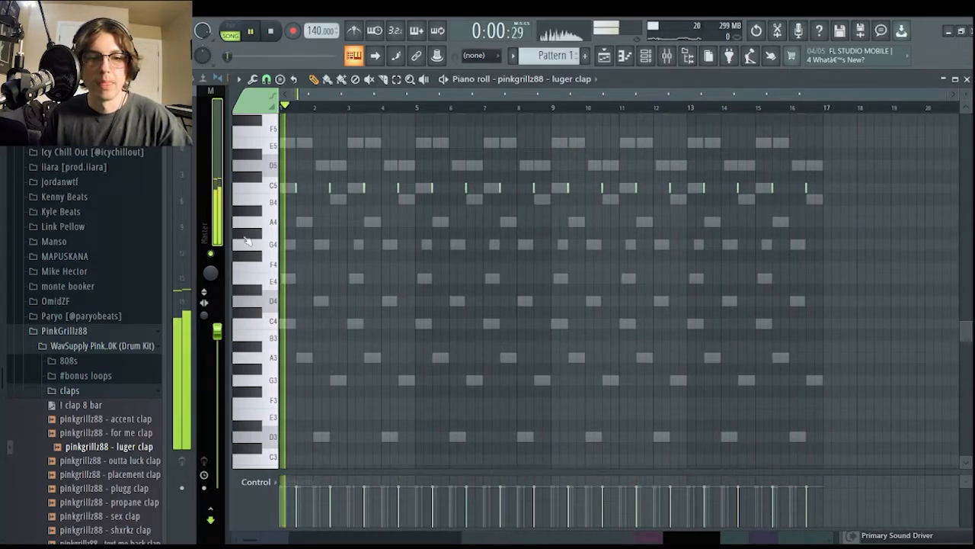
{"action": "key", "text": "space"}
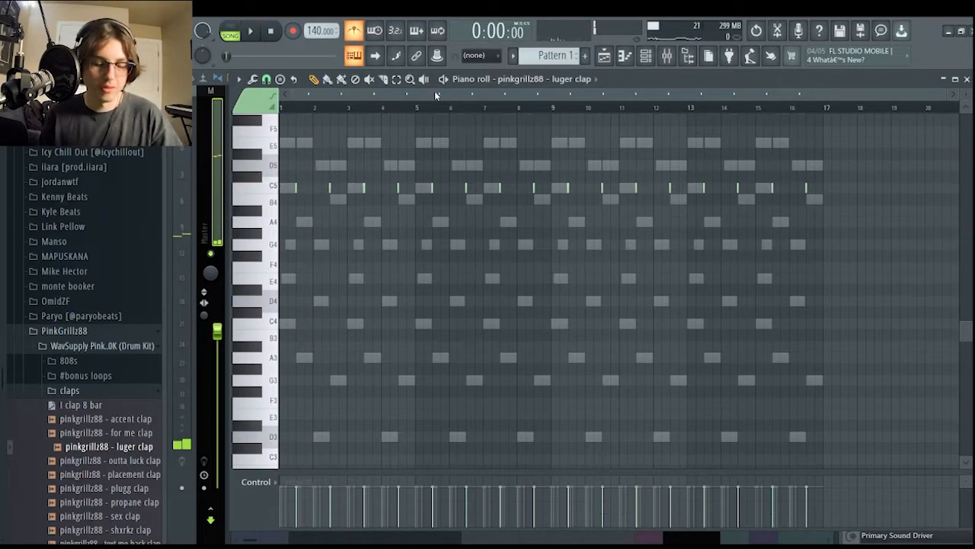
{"action": "key", "text": "space"}
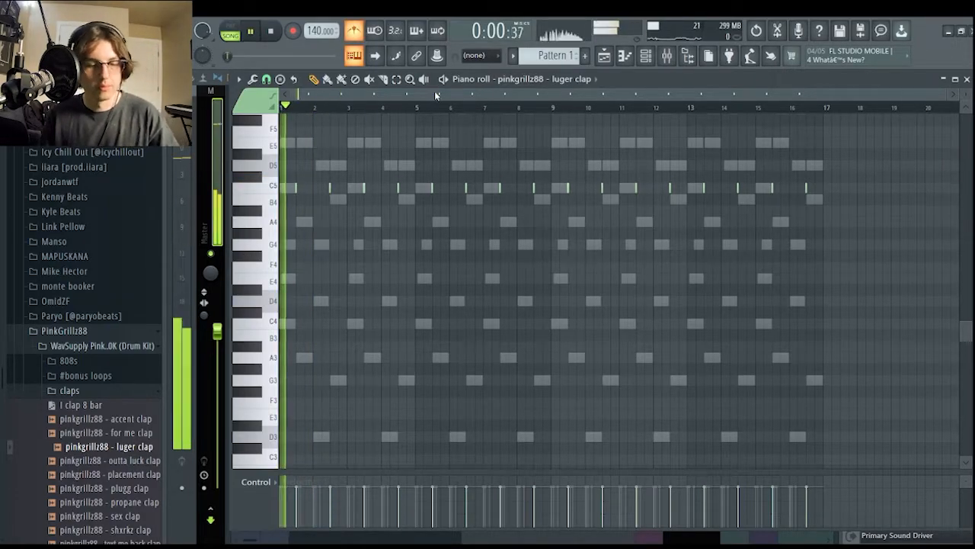
Load the pinkgrillz88 - n2deep hihat sample onto the hh channel and fill every 2 steps.
{"action": "left_click", "coordinate": [651, 56]}
{"action": "left_click", "coordinate": [61, 390]}
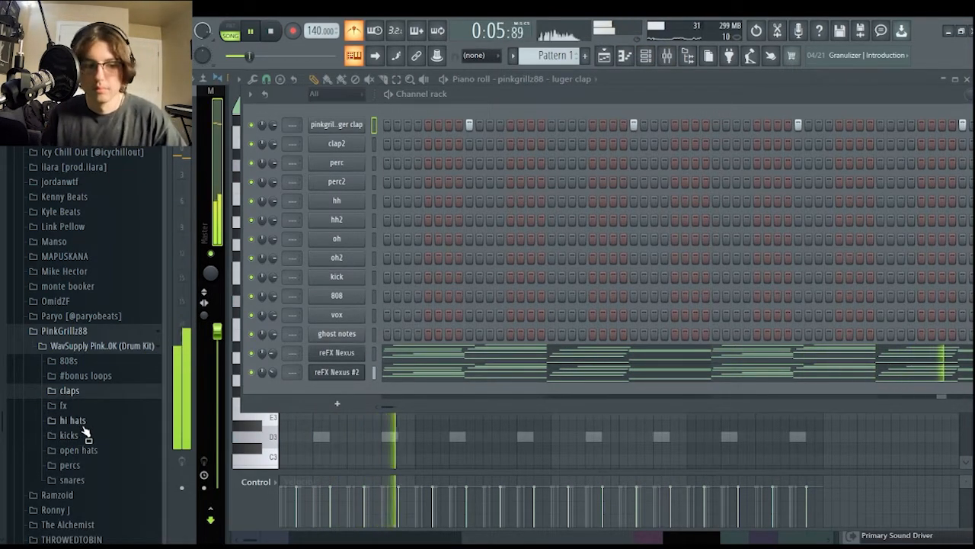
{"action": "left_click", "coordinate": [74, 419]}
{"action": "left_click", "coordinate": [79, 428]}
{"action": "left_click", "coordinate": [111, 444]}
{"action": "left_click_drag", "start_coordinate": [109, 484], "coordinate": [343, 206]}
{"action": "right_click", "coordinate": [343, 204]}
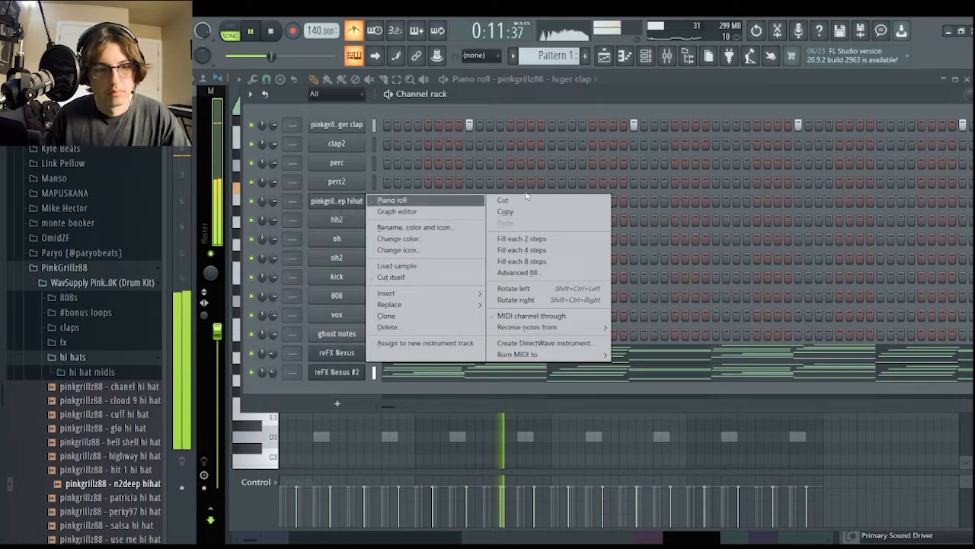
{"action": "left_click", "coordinate": [541, 242]}
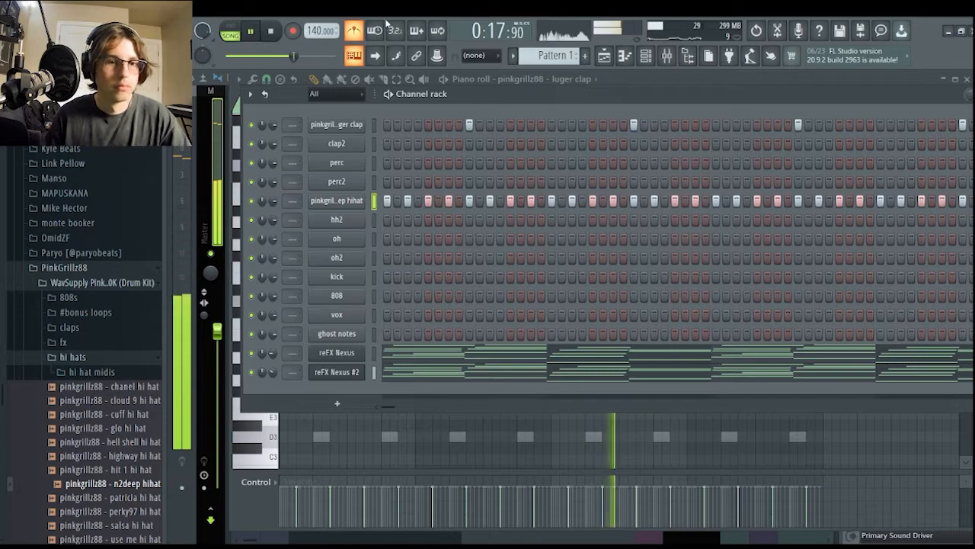
Load the pinkgrillz88 - balmain kick sample from the kit's kicks folder onto the kick channel.
{"action": "left_click", "coordinate": [76, 358]}
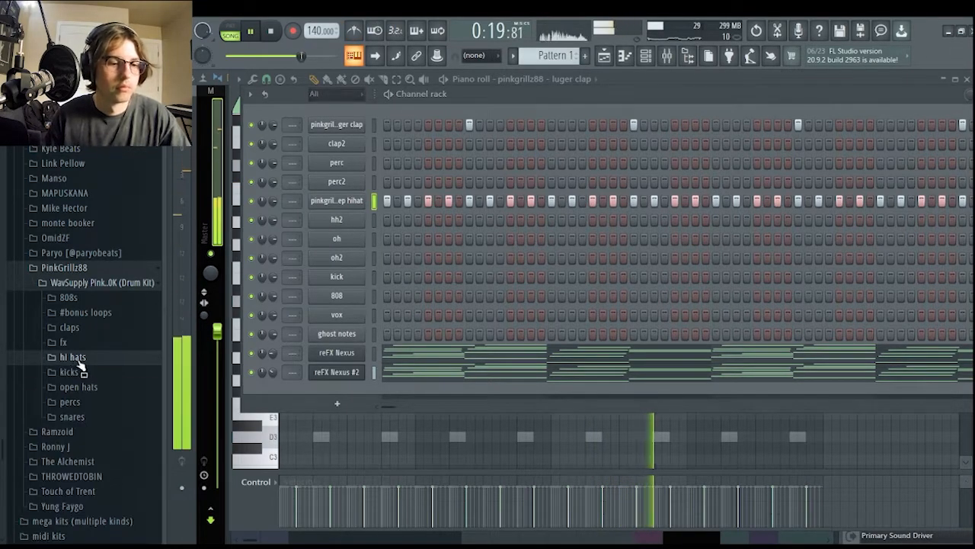
{"action": "left_click", "coordinate": [70, 372]}
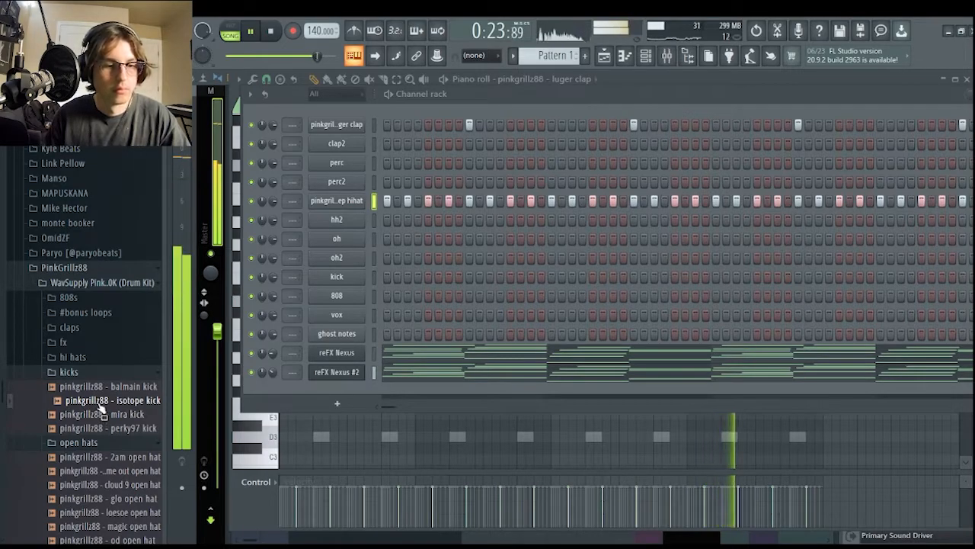
{"action": "left_click", "coordinate": [106, 387]}
{"action": "left_click_drag", "start_coordinate": [107, 386], "coordinate": [338, 279]}
Place balmain kick hits on steps 1, 21, 33 and 35 of the pattern.
{"action": "left_click", "coordinate": [387, 278]}
{"action": "key", "text": "space"}
{"action": "scroll", "coordinate": [105, 261], "scroll_direction": "up", "scroll_amount": 1}
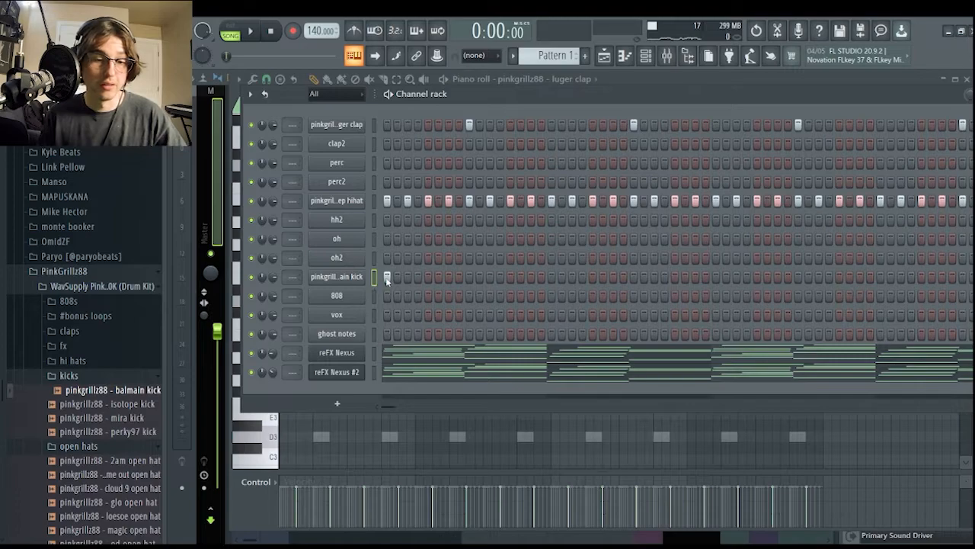
{"action": "left_click", "coordinate": [593, 277]}
{"action": "left_click", "coordinate": [716, 277]}
{"action": "left_click", "coordinate": [736, 277]}
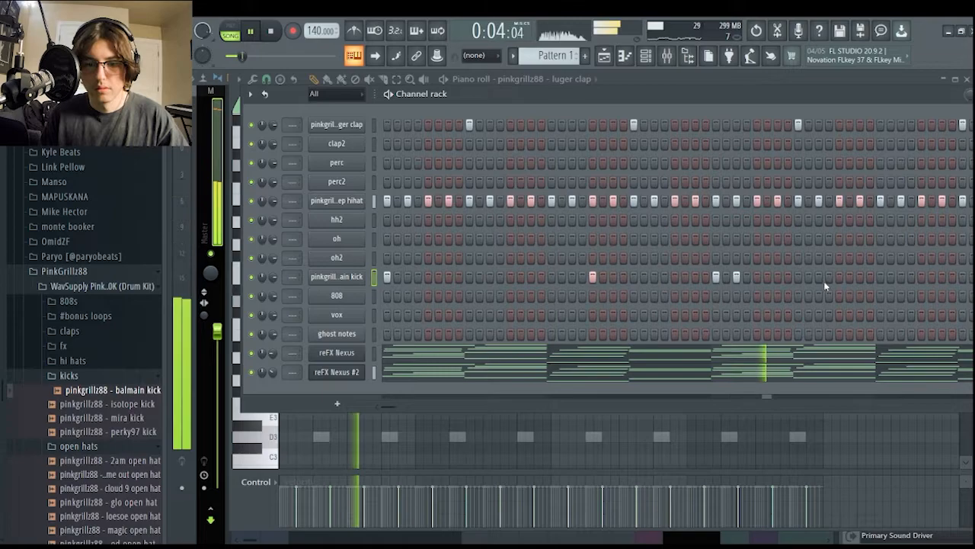
Duplicate the four-bar kick pattern into bars 5 to 8 and add an extra kick in bars 6 and 8.
{"action": "right_click", "coordinate": [356, 278]}
{"action": "left_click", "coordinate": [415, 278]}
{"action": "left_click_drag", "start_coordinate": [421, 107], "coordinate": [282, 107]}
{"action": "key", "text": "ctrl+b"}
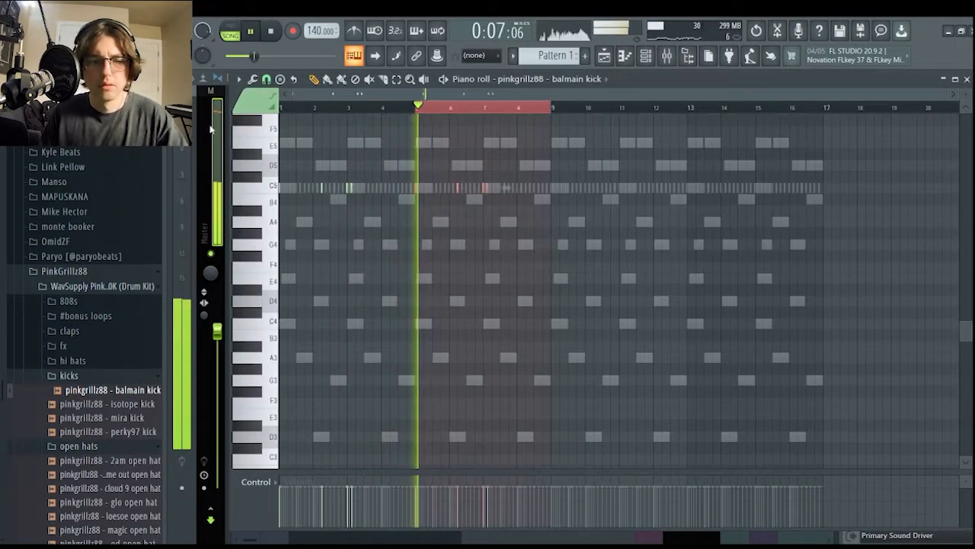
{"action": "key", "text": "ctrl+d"}
{"action": "scroll", "coordinate": [414, 231], "scroll_direction": "up", "scroll_amount": 4}
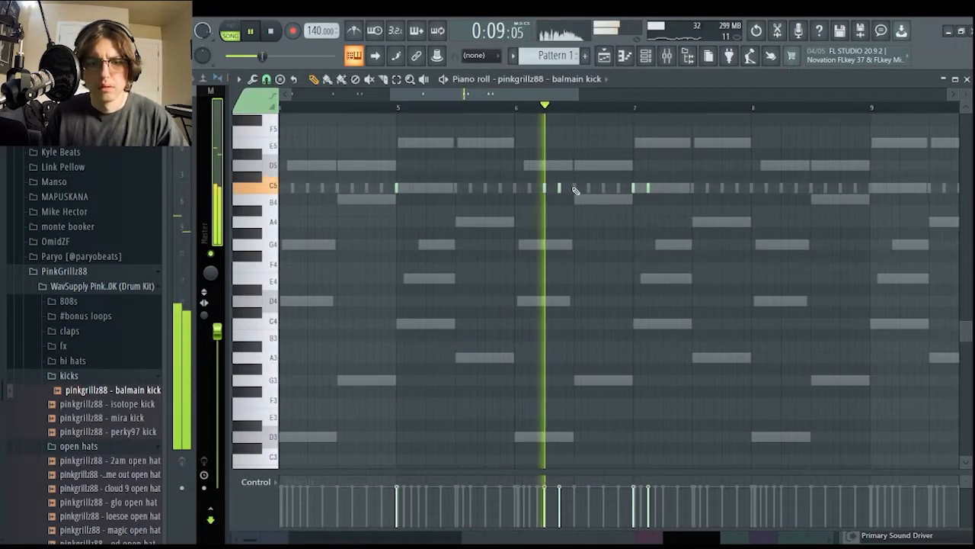
{"action": "scroll", "coordinate": [579, 194], "scroll_direction": "down", "scroll_amount": 2}
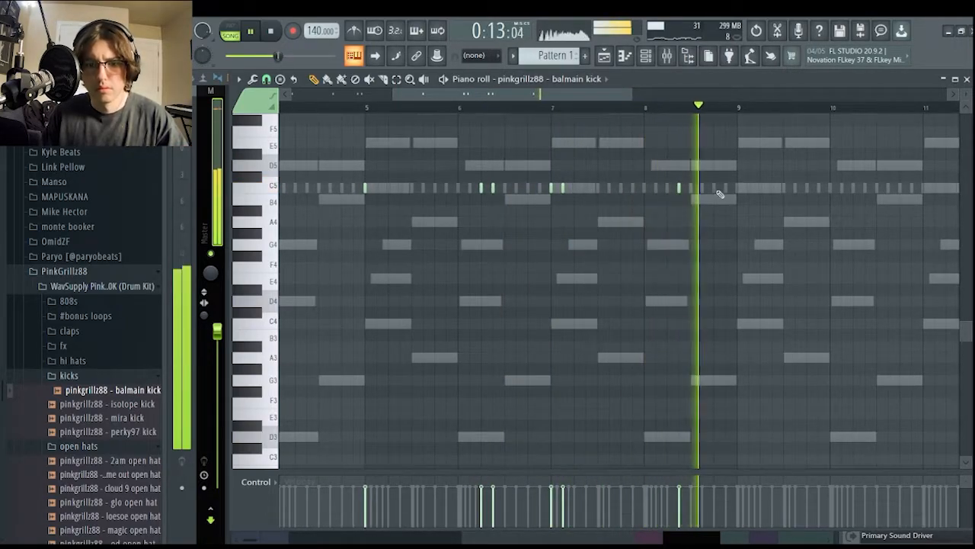
Duplicate the eight-bar kick pattern into bars 9 to 16 and deselect the notes.
{"action": "scroll", "coordinate": [721, 182], "scroll_direction": "down", "scroll_amount": 3}
{"action": "left_click_drag", "start_coordinate": [682, 107], "coordinate": [290, 131]}
{"action": "key", "text": "ctrl+b"}
{"action": "key", "text": "ctrl+d"}
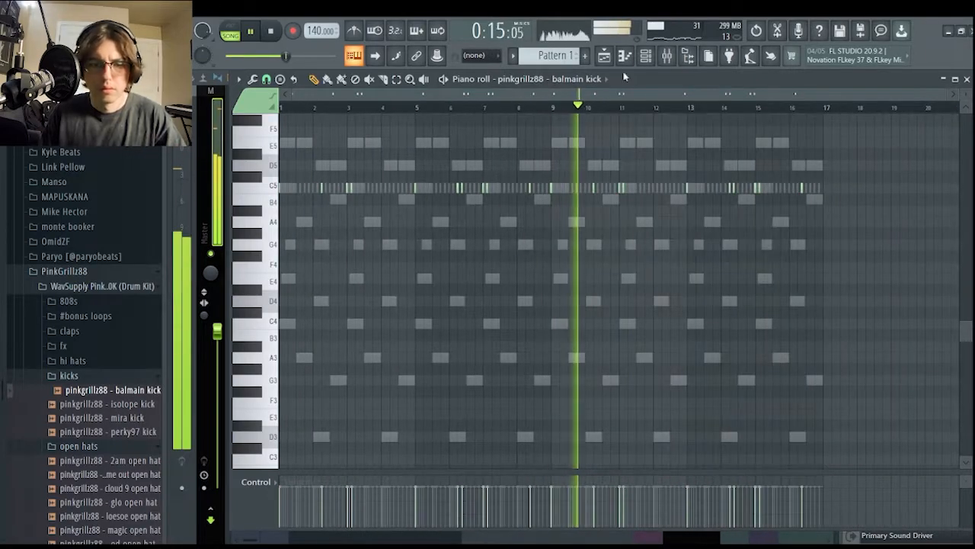
Load the pinkgrillz88 - came out open hat sample from the kit's open hats folder onto the oh channel.
{"action": "key", "text": "F6"}
{"action": "left_click", "coordinate": [75, 360]}
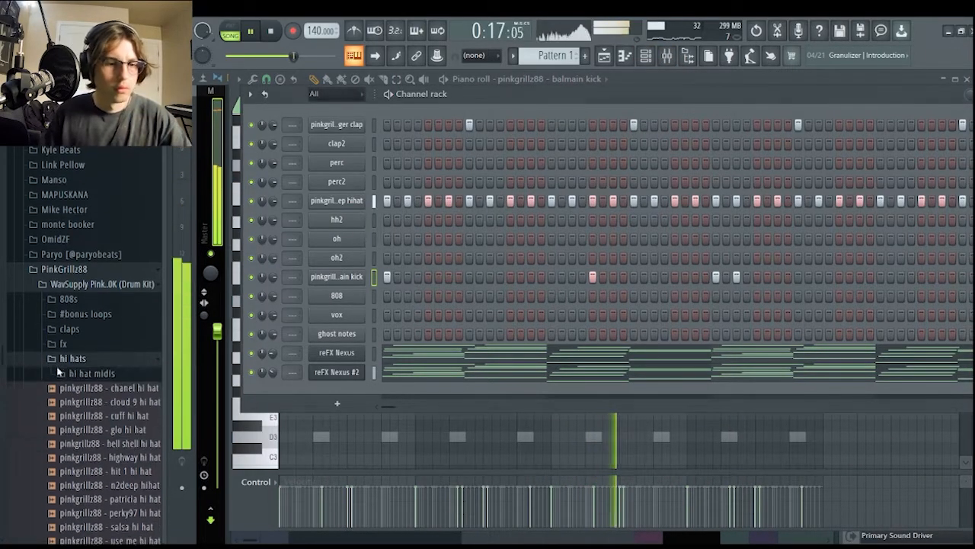
{"action": "left_click", "coordinate": [86, 356]}
{"action": "left_click", "coordinate": [92, 357]}
{"action": "left_click", "coordinate": [96, 359]}
{"action": "left_click", "coordinate": [94, 373]}
{"action": "left_click", "coordinate": [99, 415]}
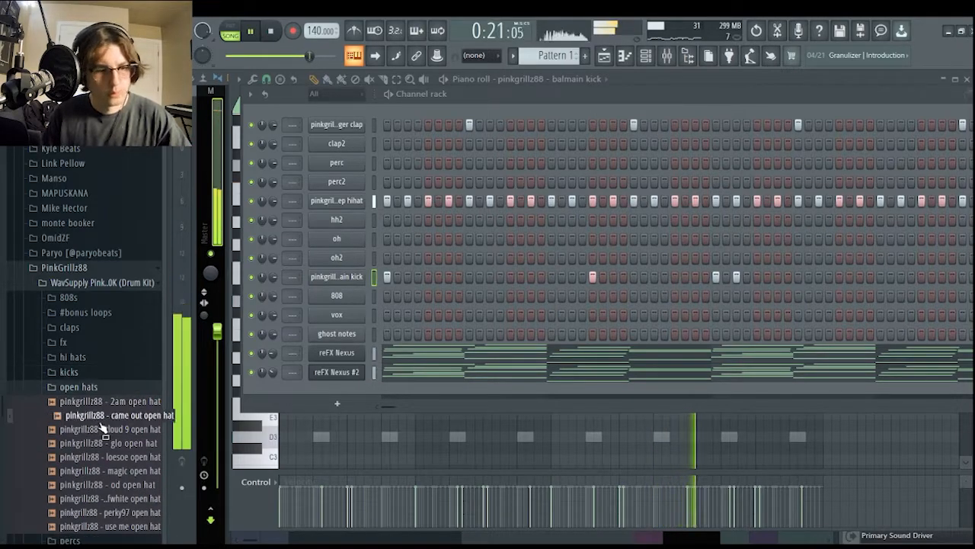
{"action": "left_click_drag", "start_coordinate": [99, 416], "coordinate": [339, 240]}
Place the open hat on the second beat of bar 1 and repeat it in bar 9 in the piano roll.
{"action": "right_click", "coordinate": [362, 235]}
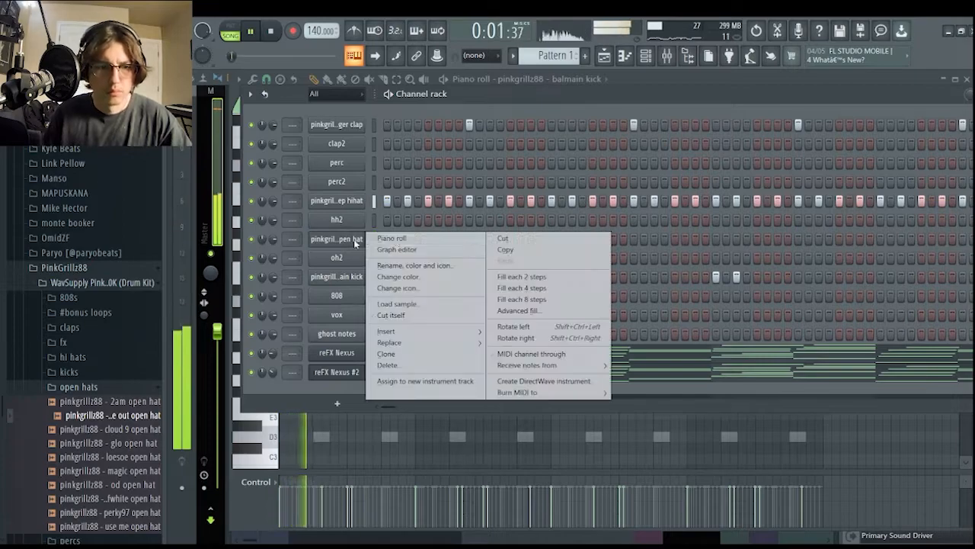
{"action": "left_click", "coordinate": [404, 239]}
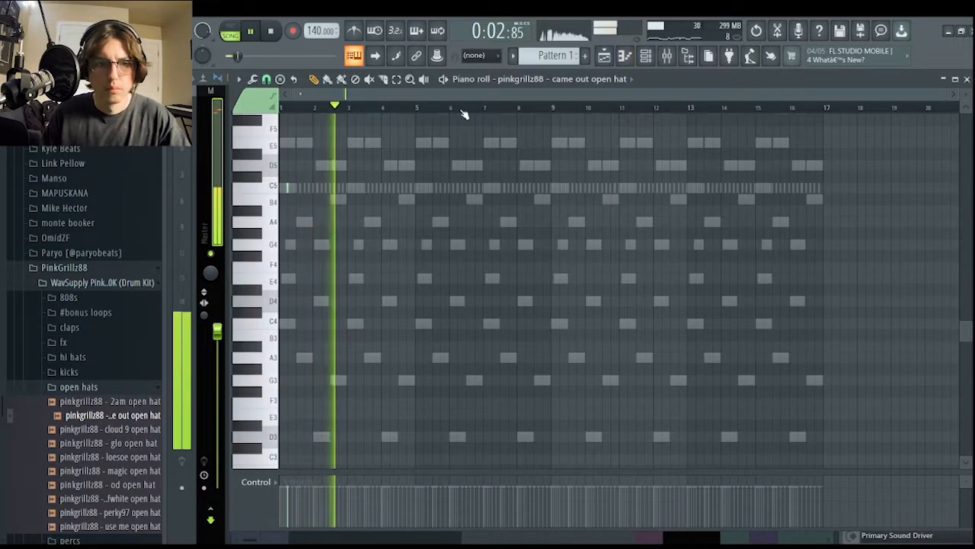
{"action": "double_click", "coordinate": [557, 109]}
Audition the offwhite, perky97 and use me open hat samples in the kit's open hats folder.
{"action": "left_click", "coordinate": [648, 59]}
{"action": "left_click", "coordinate": [73, 502]}
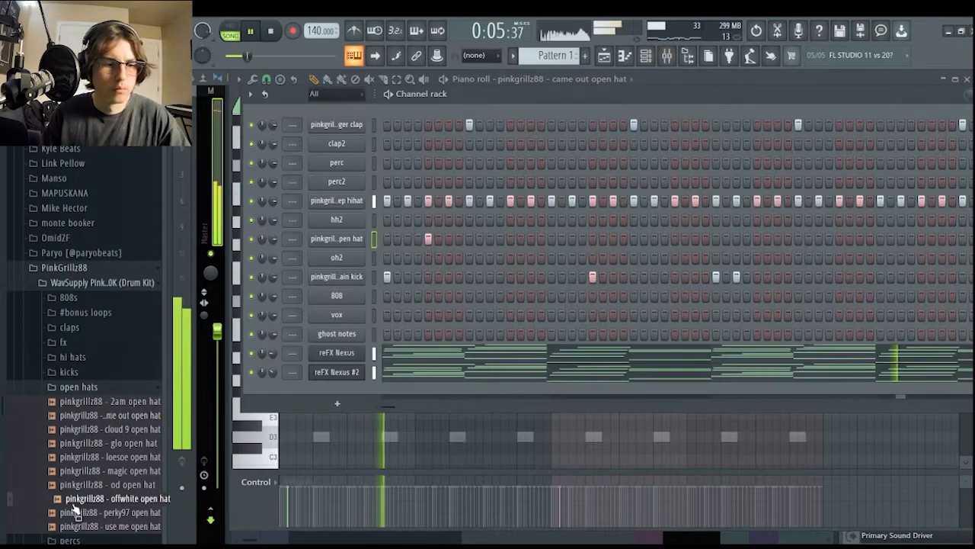
{"action": "left_click", "coordinate": [110, 514]}
{"action": "left_click", "coordinate": [116, 528]}
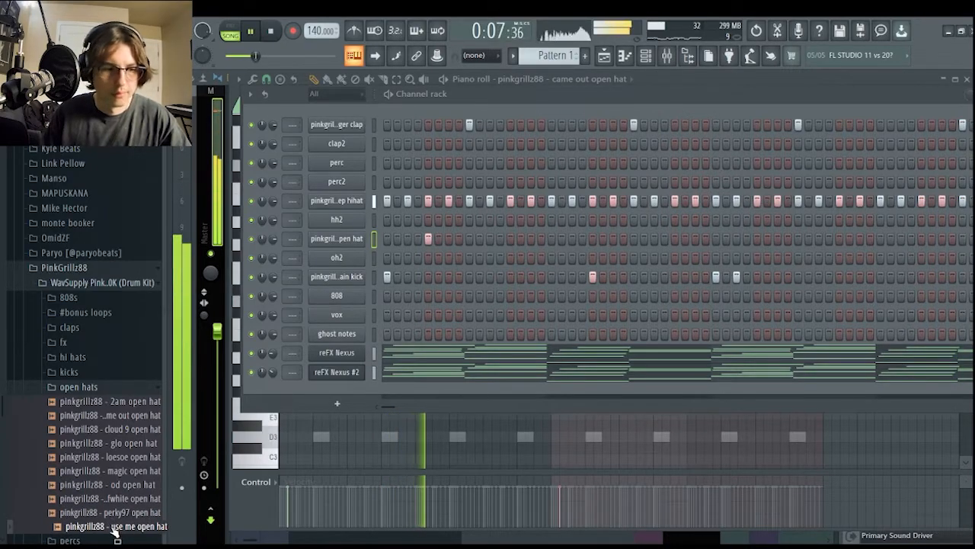
{"action": "left_click", "coordinate": [80, 387]}
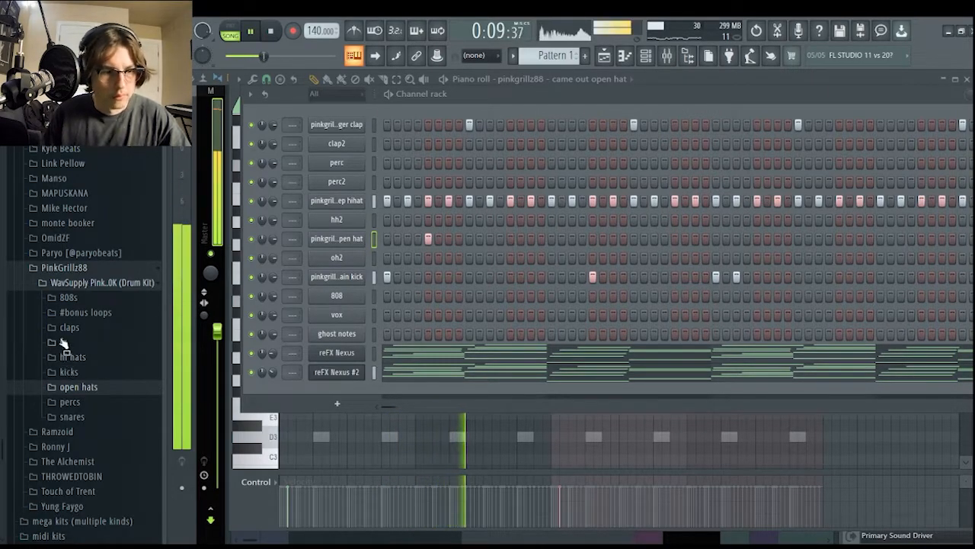
Load the pinkgrillz88 - mino rim sample onto the perc channel and place hits on steps 3, 11 and 17.
{"action": "left_click", "coordinate": [68, 401]}
{"action": "left_click_drag", "start_coordinate": [106, 433], "coordinate": [380, 164]}
{"action": "left_click", "coordinate": [408, 162]}
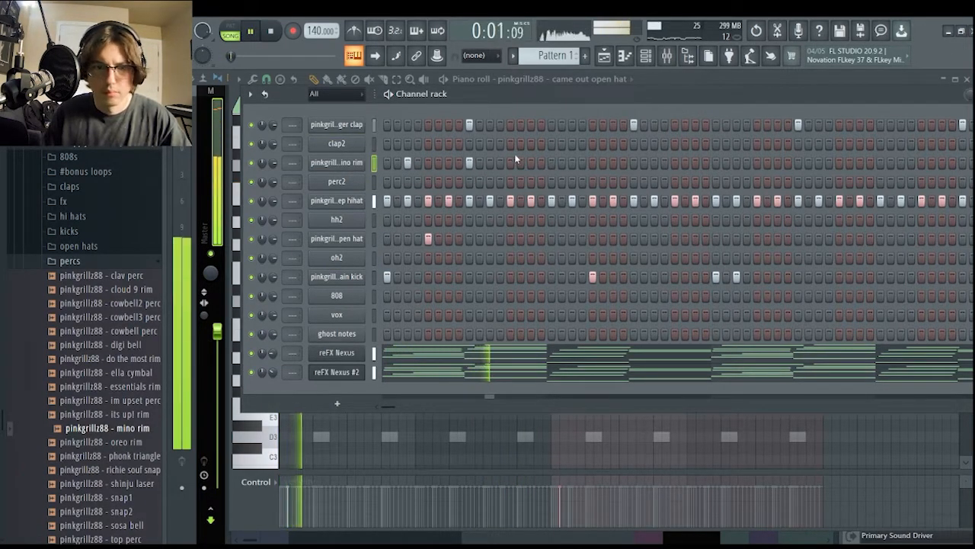
{"action": "left_click", "coordinate": [489, 162]}
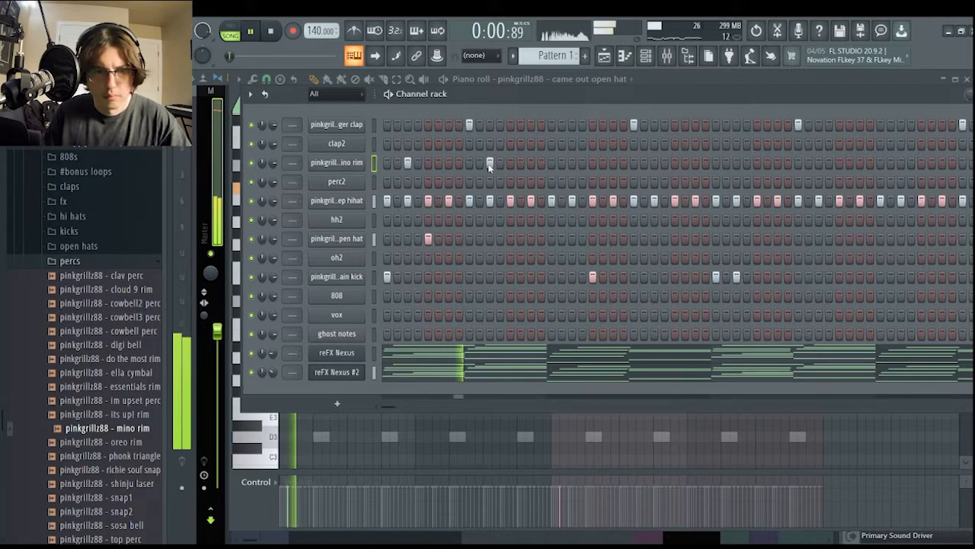
{"action": "left_click", "coordinate": [552, 162]}
In the mino rim's piano roll, remove the hits from bars 5–8 and 13–16, keeping the pattern in bars 1–4 and 9–12.
{"action": "right_click", "coordinate": [336, 162]}
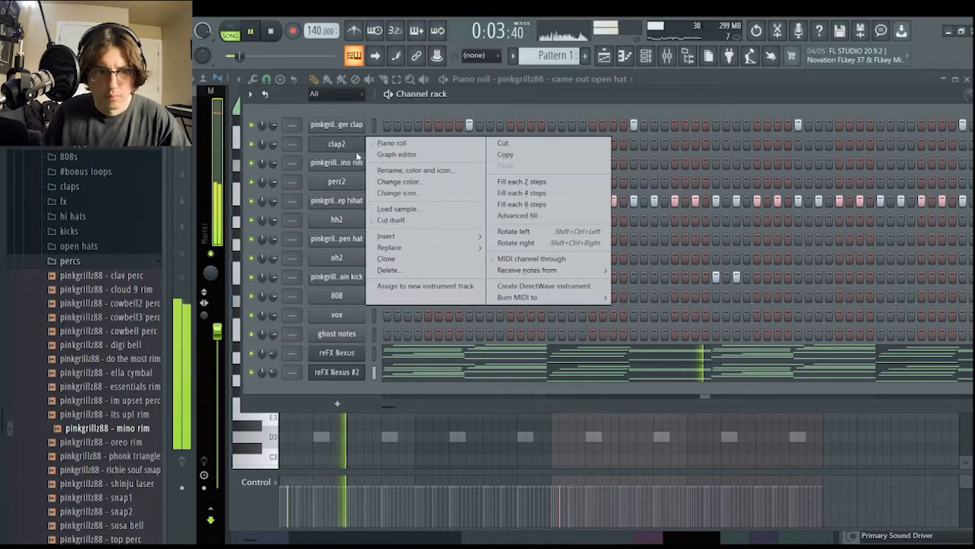
{"action": "left_click", "coordinate": [358, 149]}
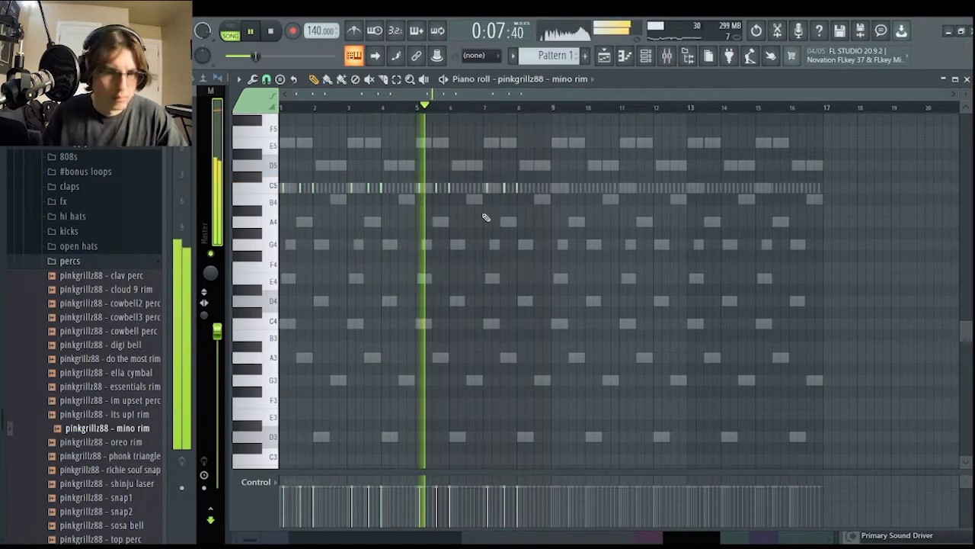
{"action": "scroll", "coordinate": [458, 211], "scroll_direction": "up", "scroll_amount": 3, "text": "ctrl"}
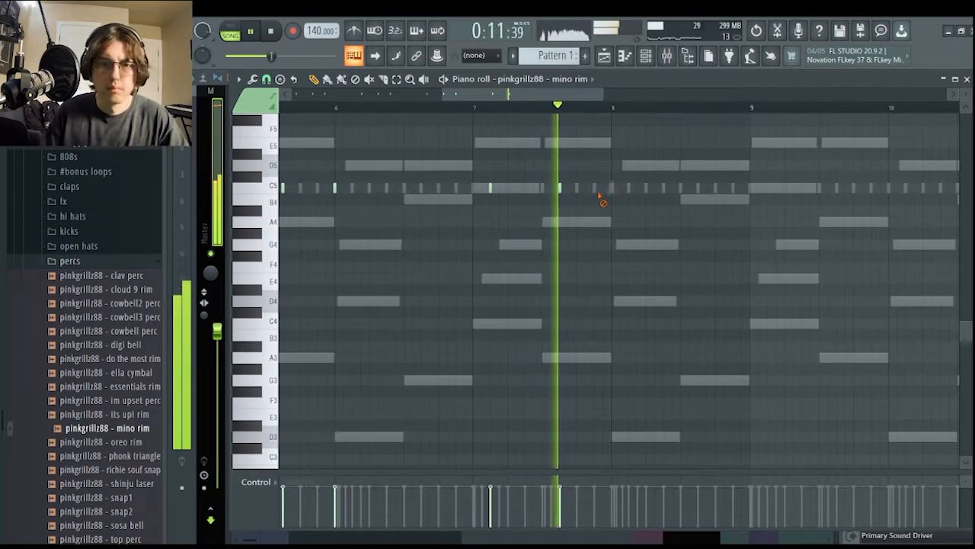
{"action": "scroll", "coordinate": [414, 192], "scroll_direction": "down", "scroll_amount": 3, "text": "ctrl"}
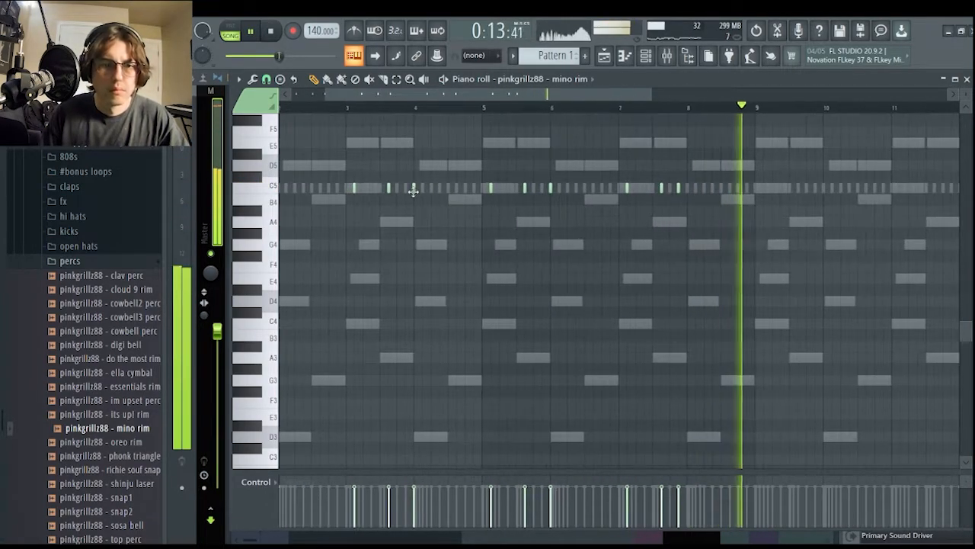
{"action": "scroll", "coordinate": [503, 162], "scroll_direction": "down", "scroll_amount": 2, "text": "ctrl"}
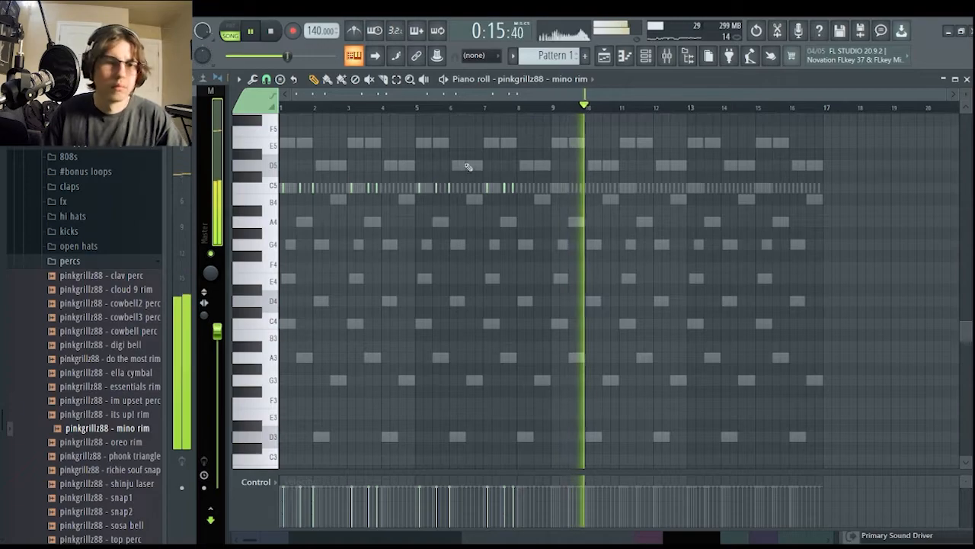
{"action": "left_click_drag", "start_coordinate": [529, 173], "coordinate": [404, 230]}
{"action": "key", "text": "Delete"}
{"action": "left_click_drag", "start_coordinate": [685, 174], "coordinate": [867, 221], "text": "ctrl"}
{"action": "key", "text": "Delete"}
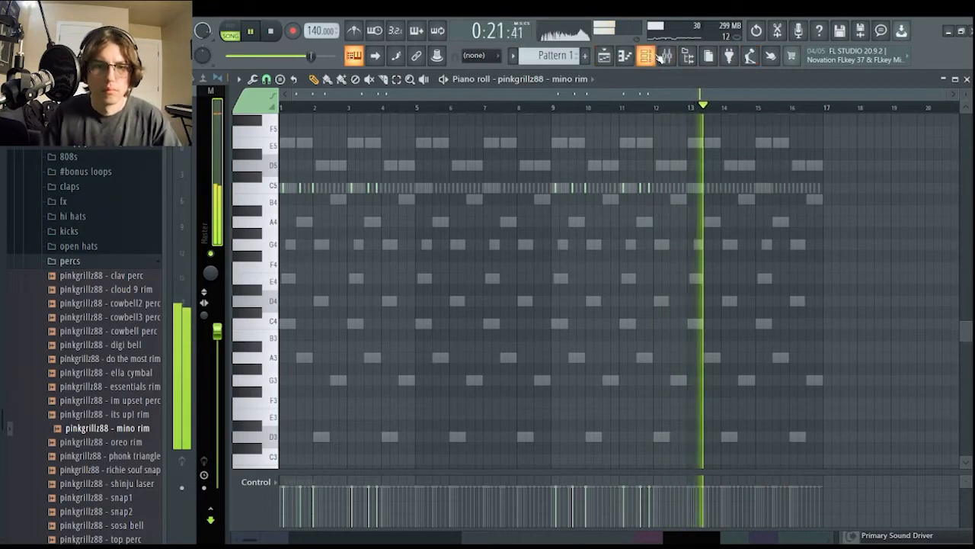
Load the pinkgrillz88 - snap1 sample from the kit's percs folder onto the clap2 channel.
{"action": "key", "text": "F6"}
{"action": "left_click", "coordinate": [115, 499]}
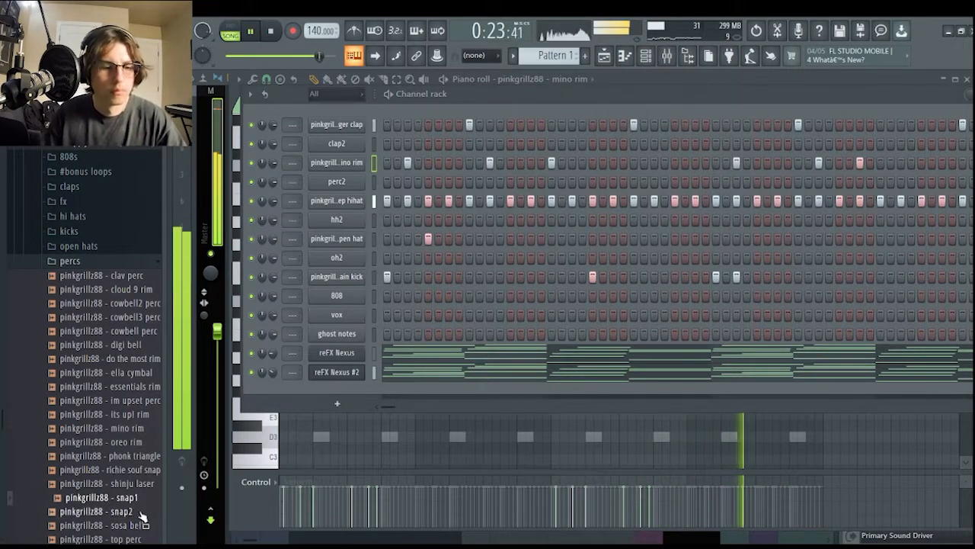
{"action": "left_click_drag", "start_coordinate": [118, 503], "coordinate": [352, 144]}
Copy the clap channel's hits onto the snap1 channel and stop the playback.
{"action": "right_click", "coordinate": [348, 127]}
{"action": "left_click", "coordinate": [505, 134]}
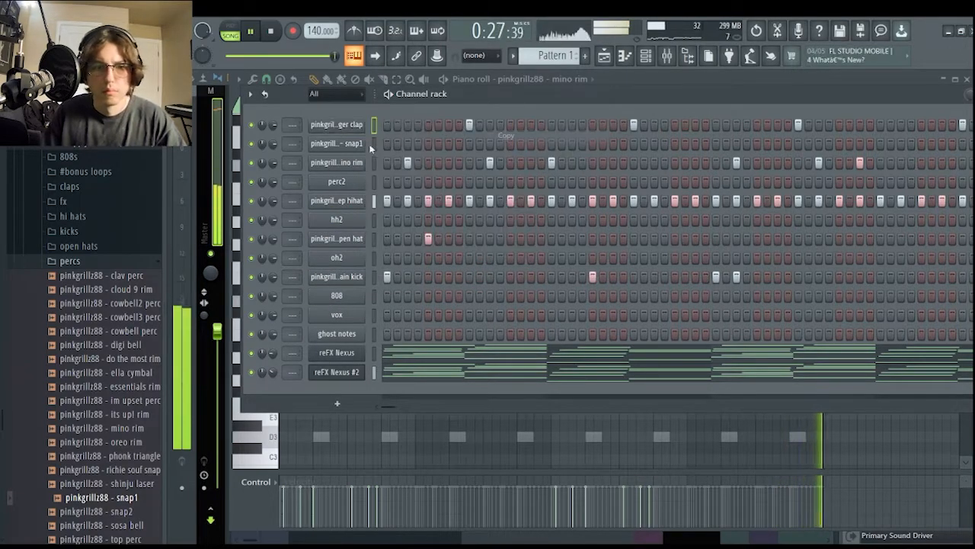
{"action": "right_click", "coordinate": [316, 143]}
{"action": "left_click", "coordinate": [449, 165]}
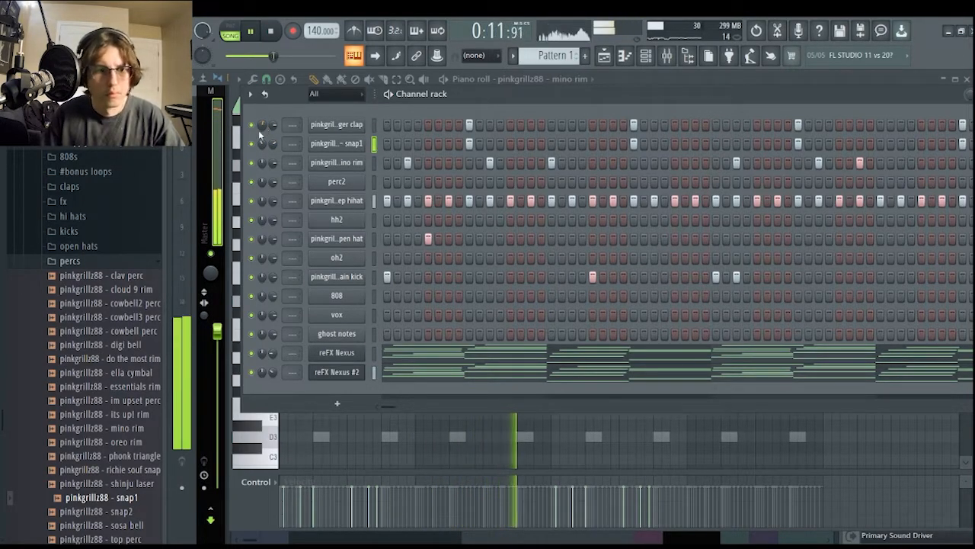
{"action": "key", "text": "space"}
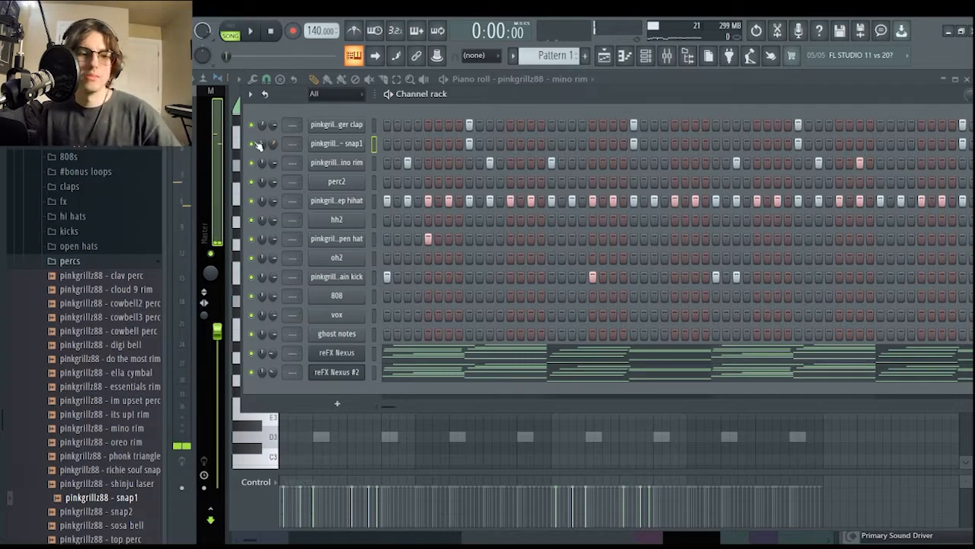
{"action": "left_click_drag", "start_coordinate": [258, 143], "coordinate": [258, 154]}
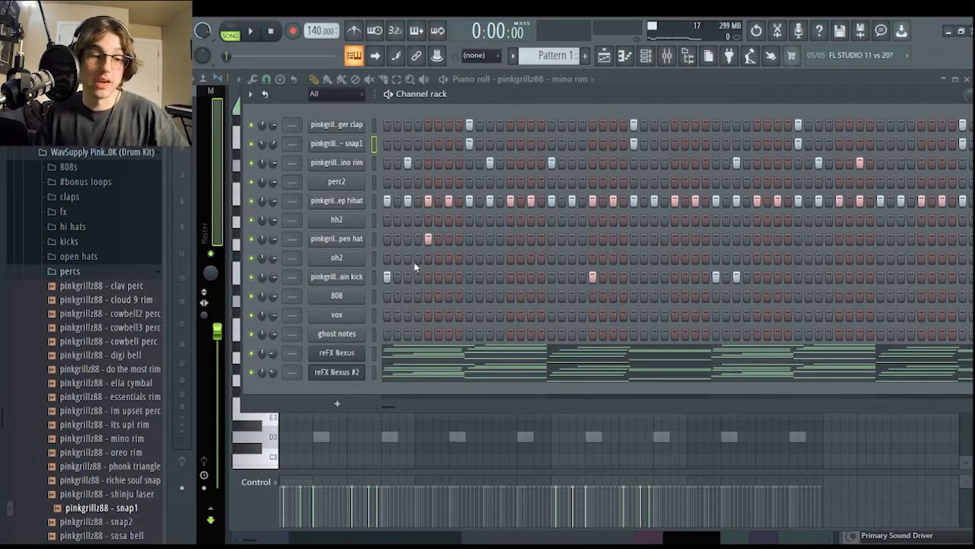
Load the pinkgrillz88 - isotope 808 sample from the kit's 808s folder onto the 808 channel.
{"action": "left_click", "coordinate": [104, 272]}
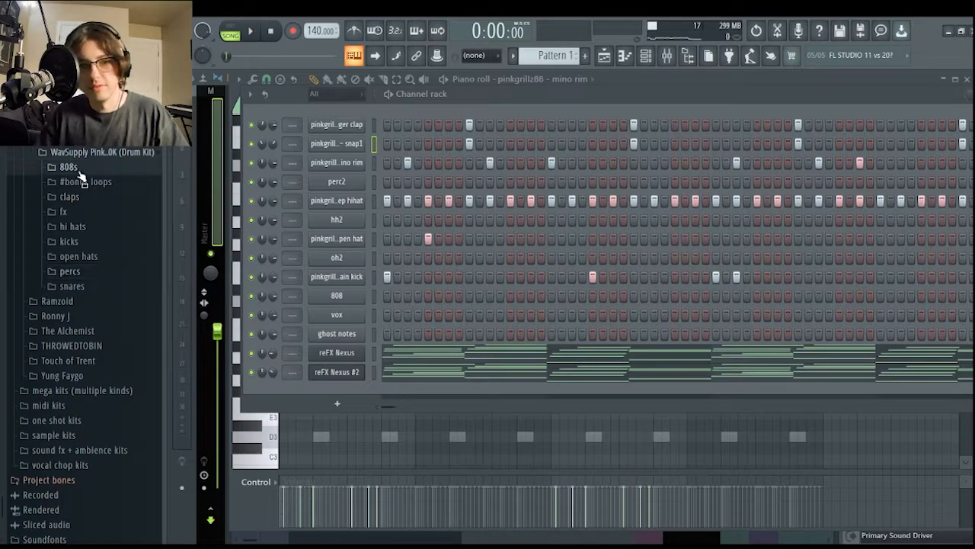
{"action": "left_click", "coordinate": [76, 167]}
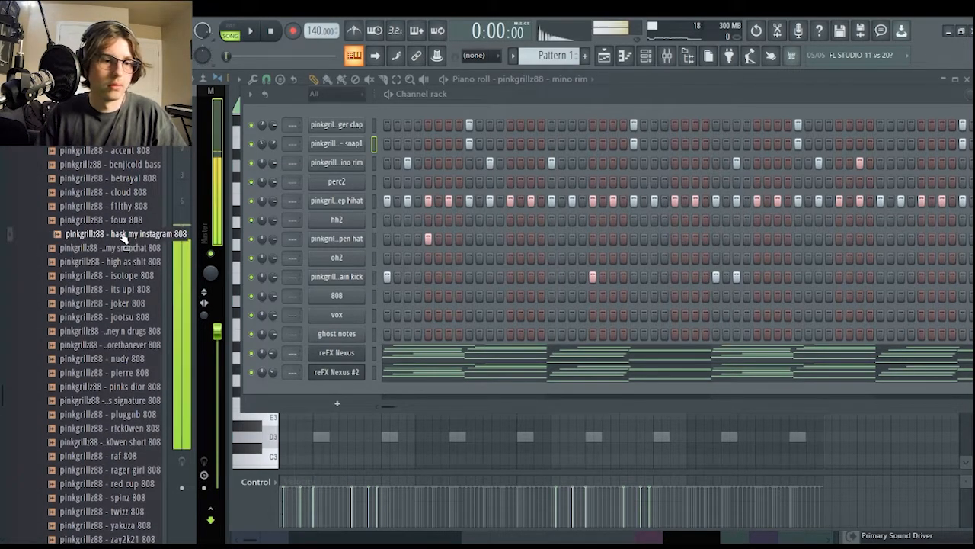
{"action": "left_click", "coordinate": [126, 276]}
{"action": "left_click_drag", "start_coordinate": [127, 282], "coordinate": [335, 296]}
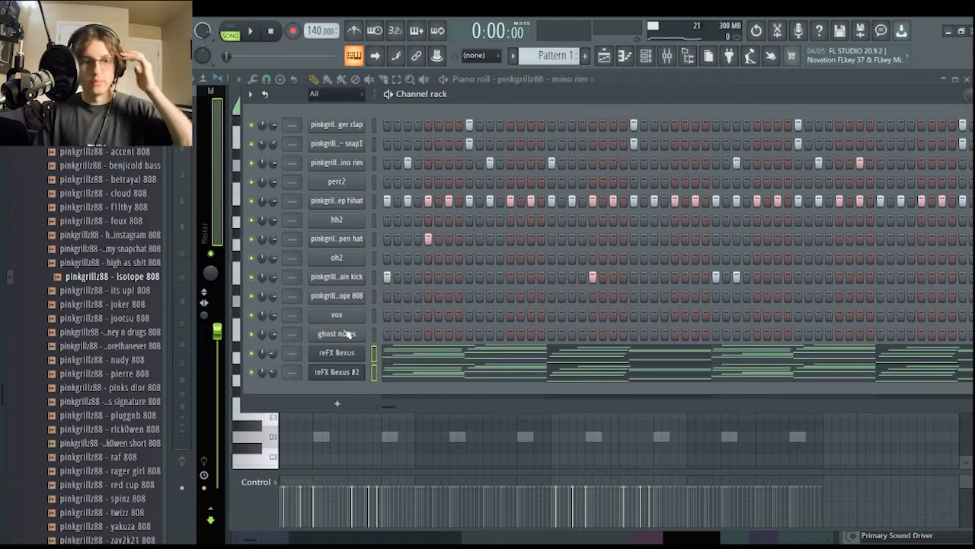
Delete the unused perc2, hh2, oh2, vox and ghost notes channels.
{"action": "left_click", "coordinate": [374, 183]}
{"action": "left_click", "coordinate": [374, 220], "text": "ctrl"}
{"action": "left_click", "coordinate": [374, 257], "text": "ctrl"}
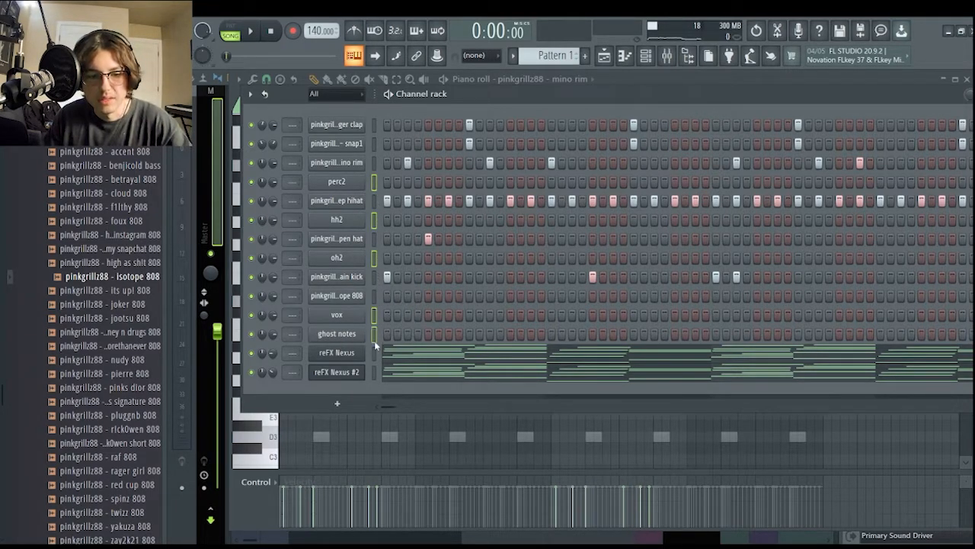
{"action": "key", "text": "alt+Delete"}
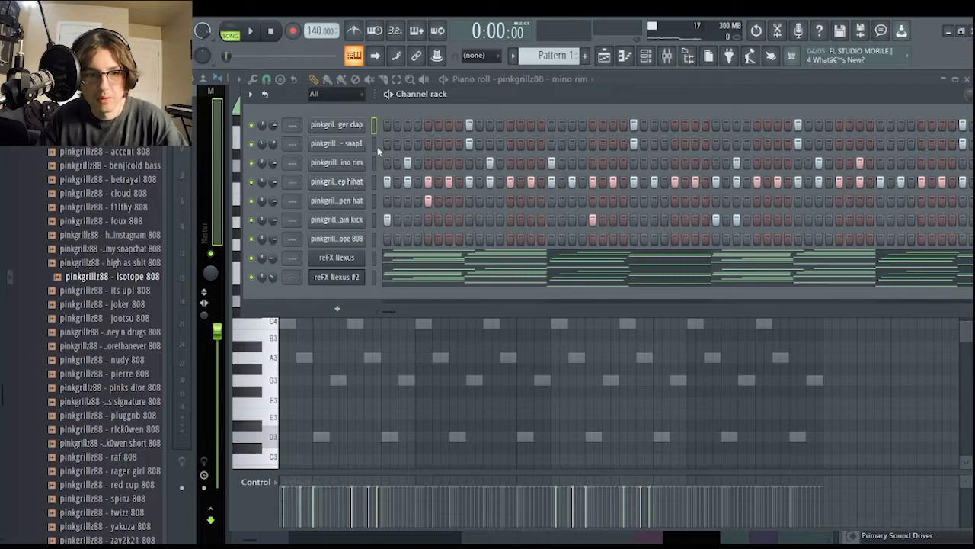
Select only the reFX Nexus and reFX Nexus #2 channels in the channel rack.
{"action": "left_click", "coordinate": [374, 162], "text": "ctrl"}
{"action": "left_click", "coordinate": [374, 183], "text": "ctrl"}
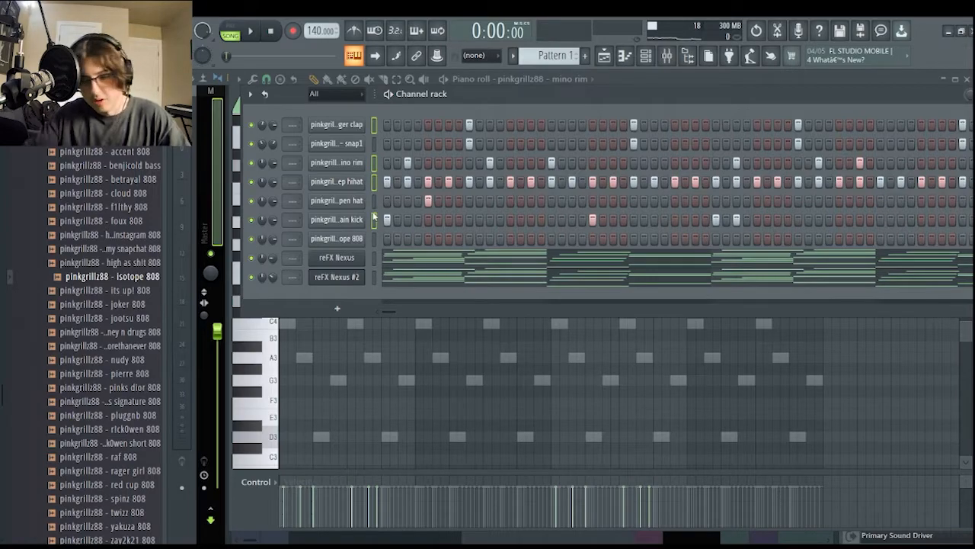
{"action": "key", "text": "ctrl+a"}
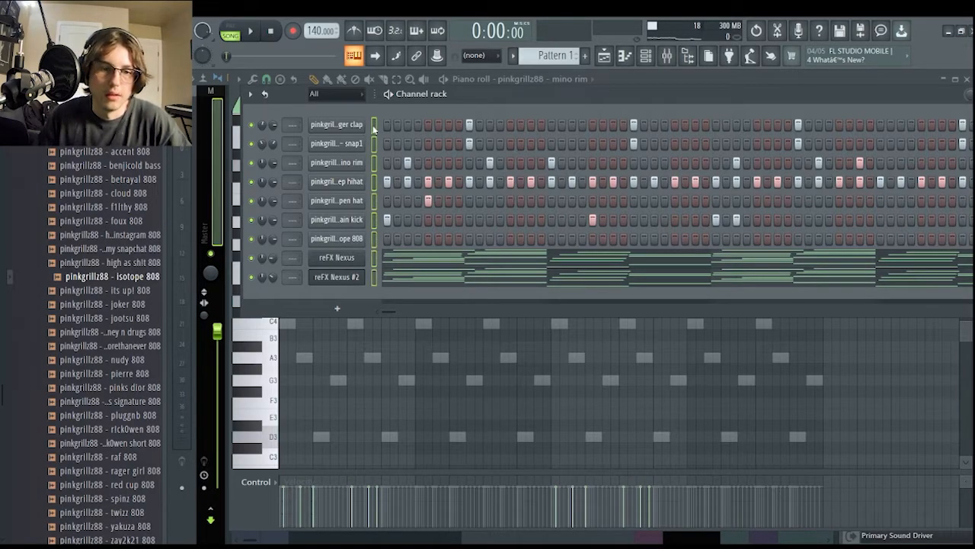
{"action": "left_click", "coordinate": [374, 130]}
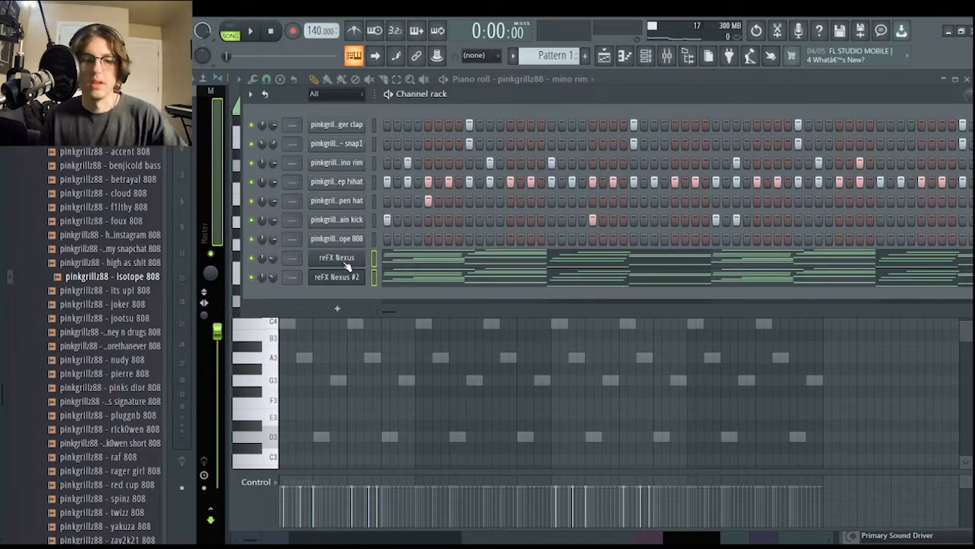
Look through the mixer's tracks, checking the routing of the purple melody inserts 40 to 59.
{"action": "left_click", "coordinate": [667, 56]}
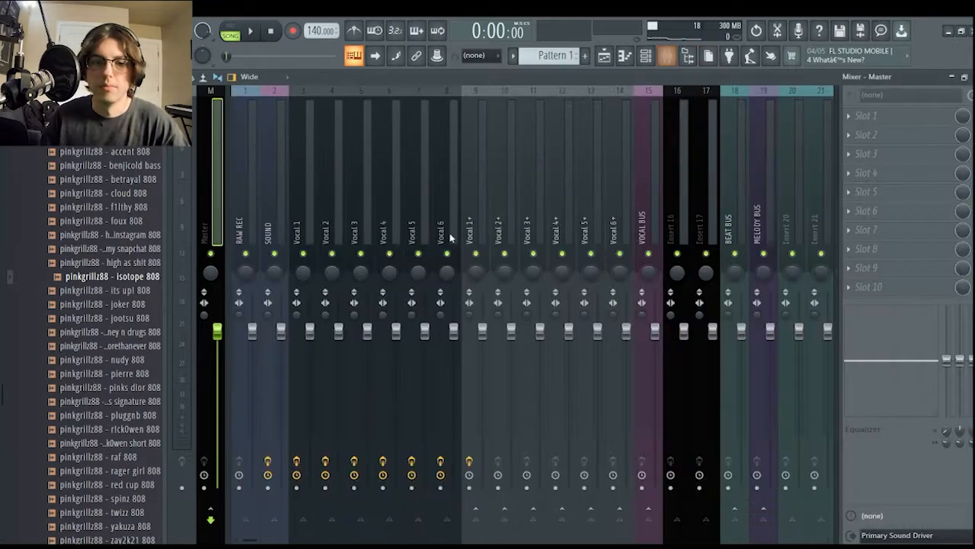
{"action": "scroll", "coordinate": [472, 192], "scroll_direction": "down", "scroll_amount": 10}
{"action": "scroll", "coordinate": [488, 194], "scroll_direction": "down", "scroll_amount": 4}
{"action": "scroll", "coordinate": [468, 194], "scroll_direction": "down", "scroll_amount": 8}
{"action": "scroll", "coordinate": [533, 187], "scroll_direction": "up", "scroll_amount": 10}
{"action": "scroll", "coordinate": [607, 179], "scroll_direction": "down", "scroll_amount": 4}
{"action": "left_click", "coordinate": [585, 168]}
{"action": "left_click", "coordinate": [483, 177]}
{"action": "left_click", "coordinate": [513, 181]}
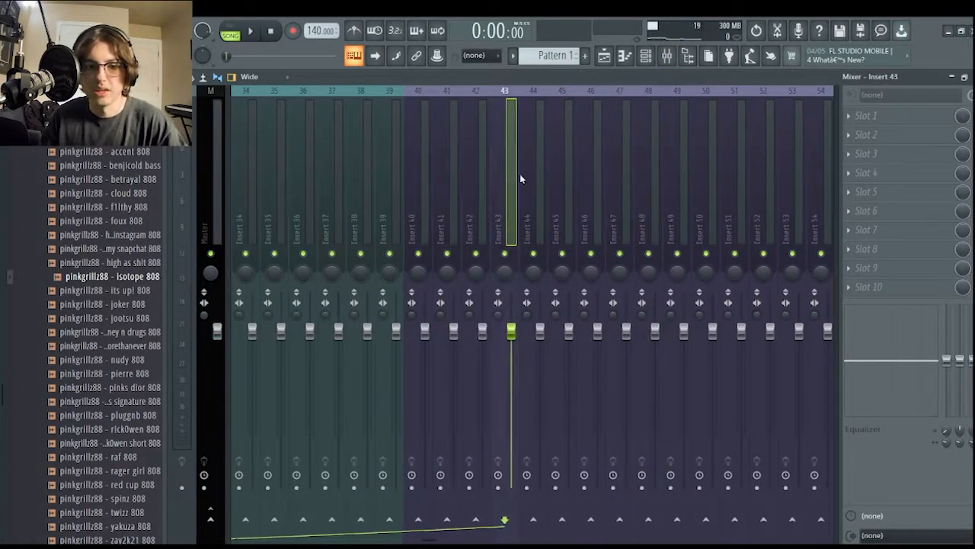
{"action": "left_click", "coordinate": [594, 177]}
{"action": "left_click", "coordinate": [570, 174]}
{"action": "scroll", "coordinate": [572, 173], "scroll_direction": "down", "scroll_amount": 7}
{"action": "left_click", "coordinate": [382, 188]}
{"action": "left_click", "coordinate": [646, 189]}
{"action": "left_click", "coordinate": [587, 193]}
{"action": "left_click", "coordinate": [643, 189]}
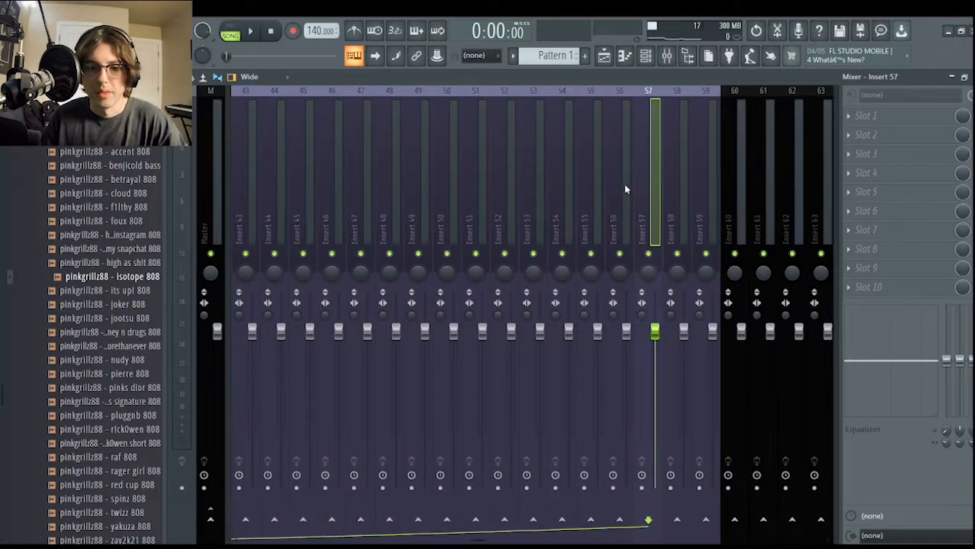
Examine how the green beat inserts 20 to 39 route through BEAT BUS to the Master track.
{"action": "scroll", "coordinate": [640, 183], "scroll_direction": "up", "scroll_amount": 20}
{"action": "left_click", "coordinate": [618, 165]}
{"action": "left_click", "coordinate": [369, 172]}
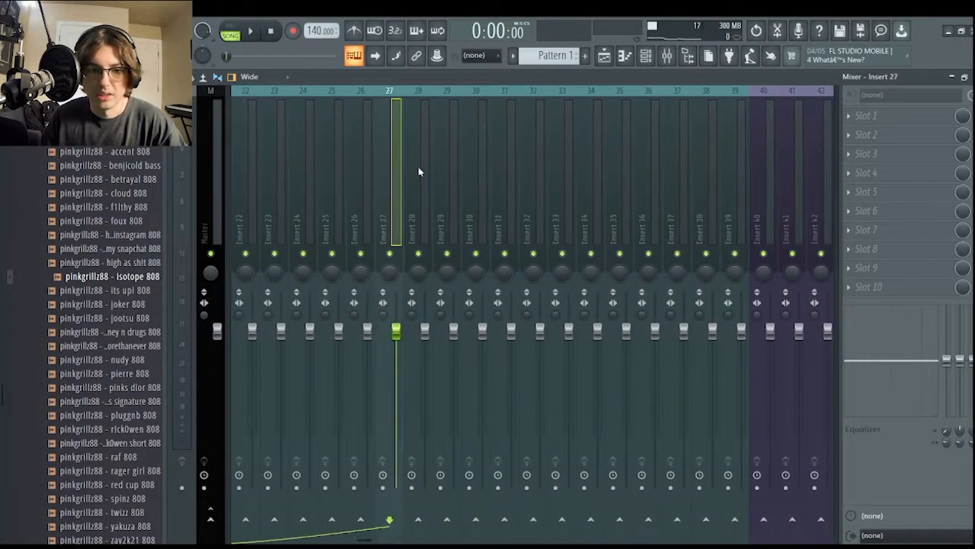
{"action": "left_click", "coordinate": [394, 172]}
{"action": "left_click", "coordinate": [533, 183]}
{"action": "scroll", "coordinate": [519, 206], "scroll_direction": "up", "scroll_amount": 12}
{"action": "scroll", "coordinate": [647, 187], "scroll_direction": "down", "scroll_amount": 12}
{"action": "scroll", "coordinate": [668, 188], "scroll_direction": "up", "scroll_amount": 6}
{"action": "left_click", "coordinate": [599, 169]}
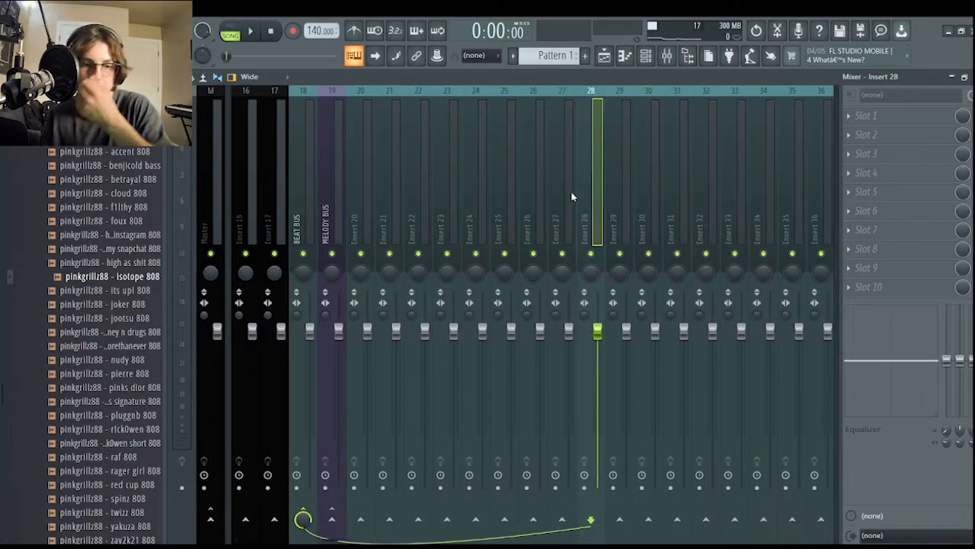
{"action": "left_click", "coordinate": [506, 183]}
{"action": "left_click", "coordinate": [619, 182]}
{"action": "left_click", "coordinate": [296, 182]}
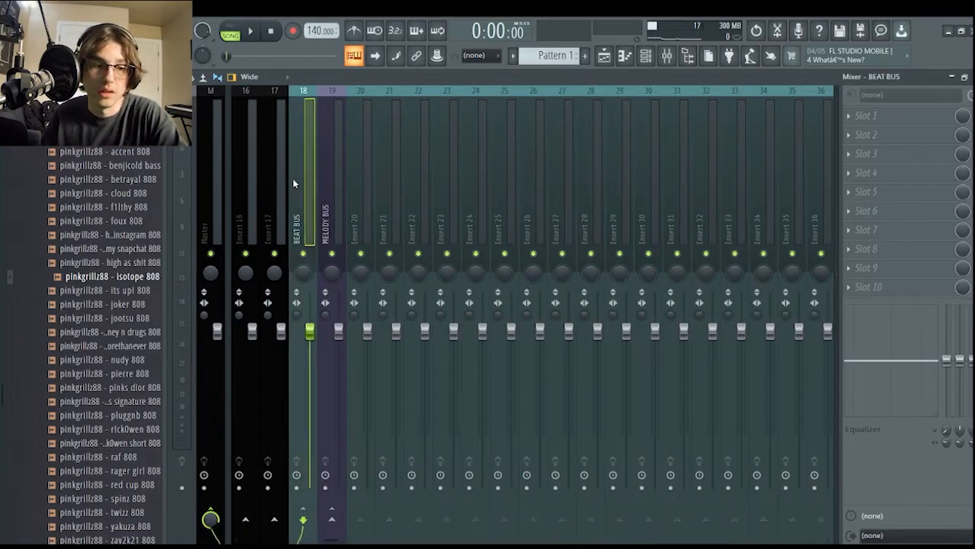
{"action": "left_click", "coordinate": [217, 198]}
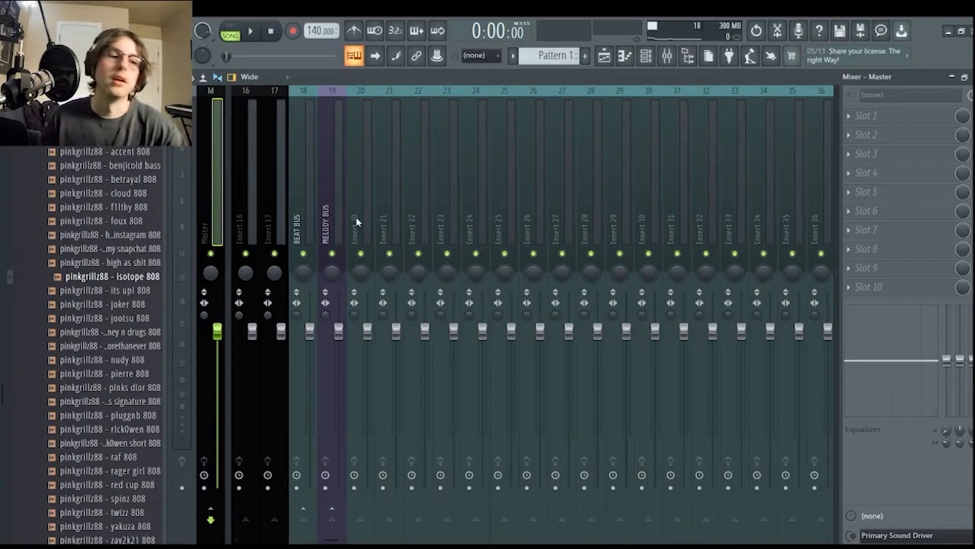
Select mixer Insert 41 and view its channel routing options for the selected Nexus channels.
{"action": "left_click", "coordinate": [391, 221]}
{"action": "scroll", "coordinate": [488, 194], "scroll_direction": "down", "scroll_amount": 5}
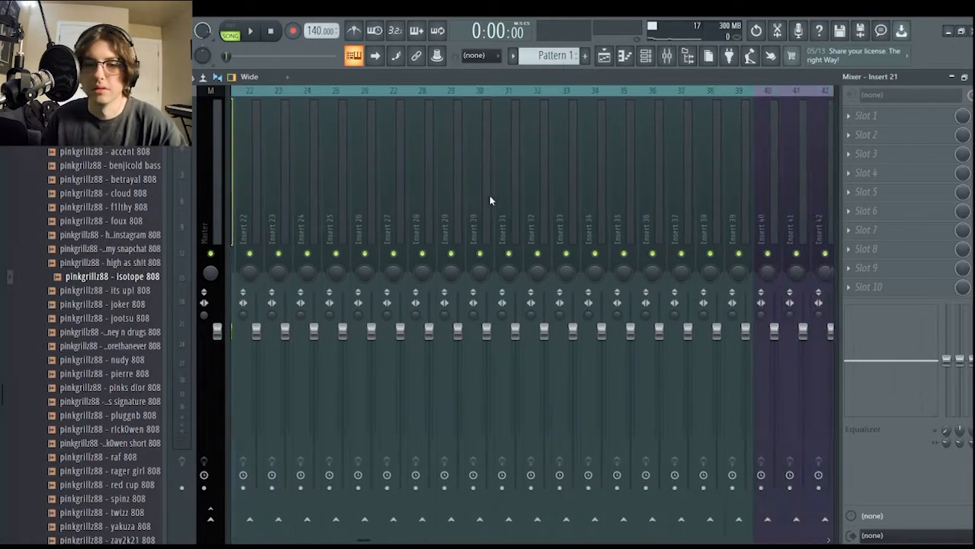
{"action": "left_click", "coordinate": [536, 183]}
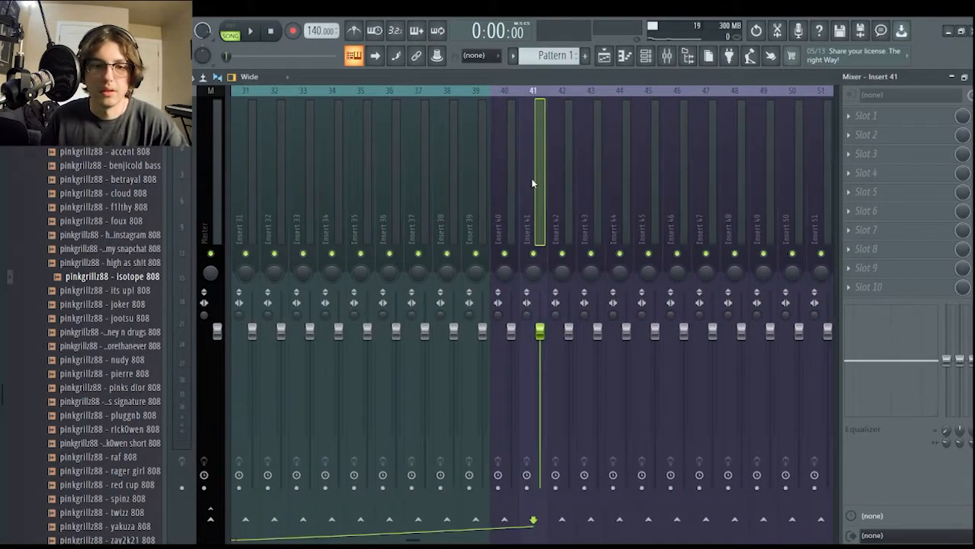
{"action": "left_click", "coordinate": [645, 55]}
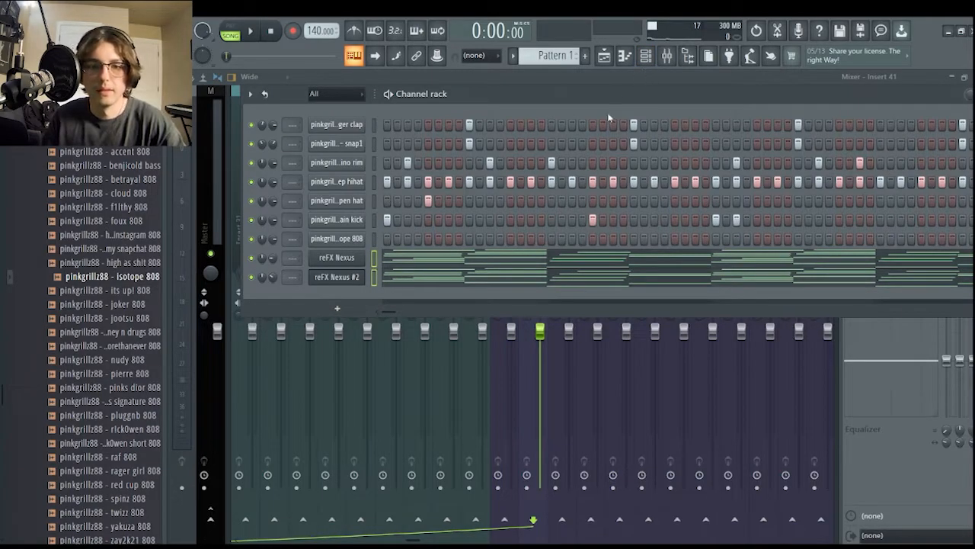
{"action": "left_click", "coordinate": [686, 55]}
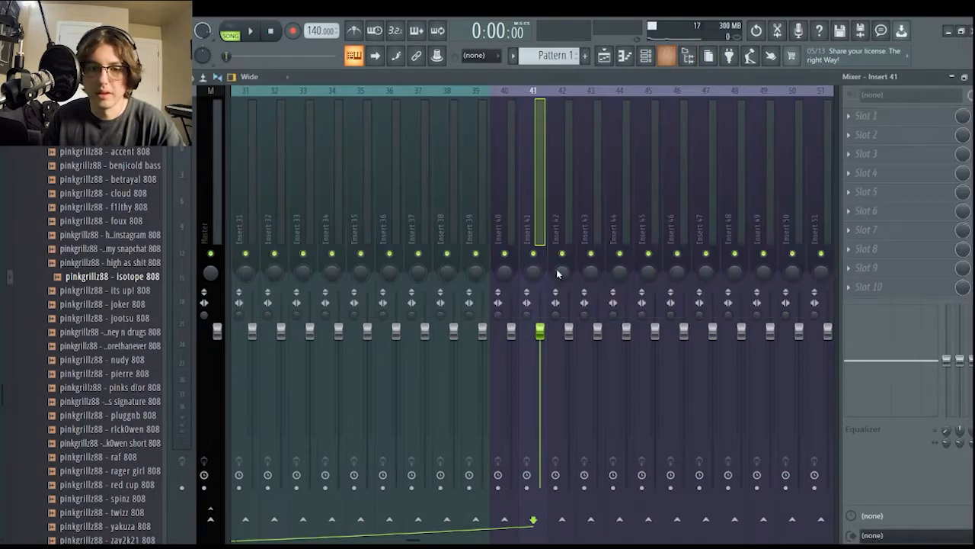
{"action": "right_click", "coordinate": [537, 169]}
{"action": "mouse_move", "coordinate": [600, 213]}
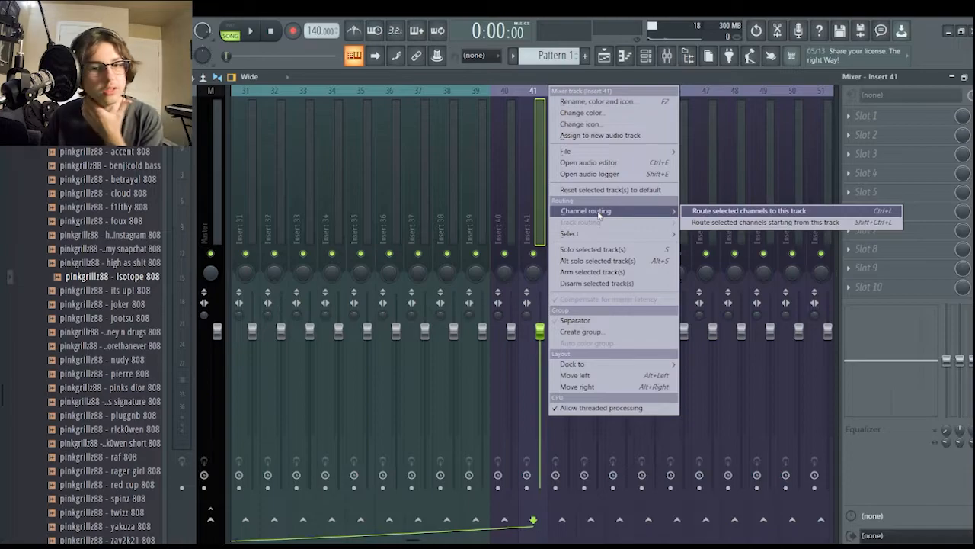
{"action": "left_click", "coordinate": [515, 206]}
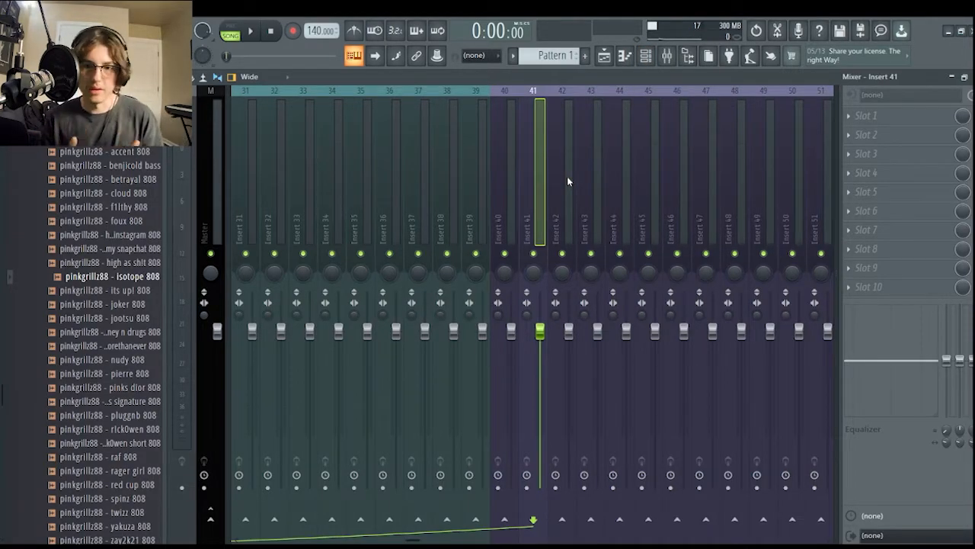
{"action": "left_click", "coordinate": [604, 55]}
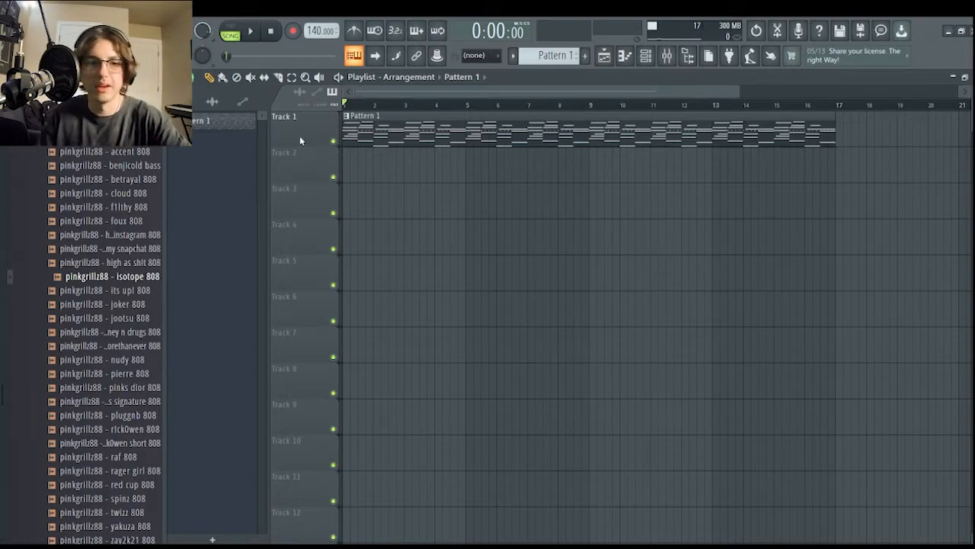
{"action": "left_click", "coordinate": [666, 55]}
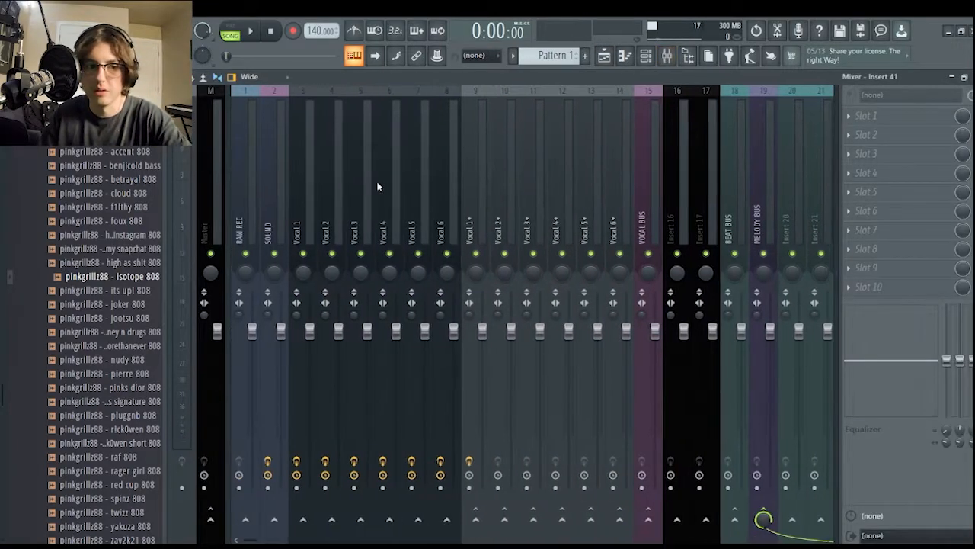
{"action": "scroll", "coordinate": [793, 152], "scroll_direction": "down", "scroll_amount": 7}
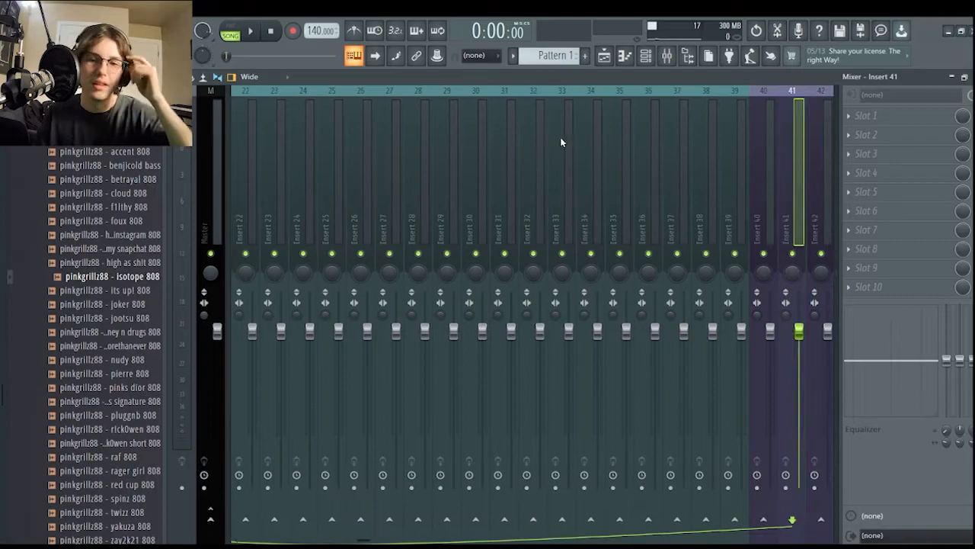
Route the selected Nexus channels to consecutive mixer tracks starting from Insert 41.
{"action": "scroll", "coordinate": [564, 140], "scroll_direction": "down", "scroll_amount": 2}
{"action": "scroll", "coordinate": [613, 166], "scroll_direction": "up", "scroll_amount": 1}
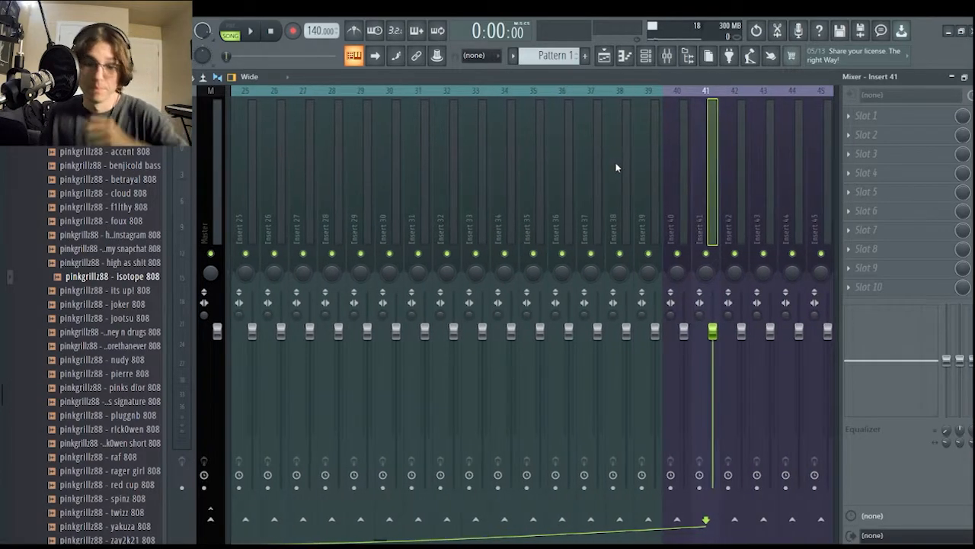
{"action": "scroll", "coordinate": [587, 167], "scroll_direction": "down", "scroll_amount": 2}
{"action": "right_click", "coordinate": [542, 170]}
{"action": "mouse_move", "coordinate": [588, 214]}
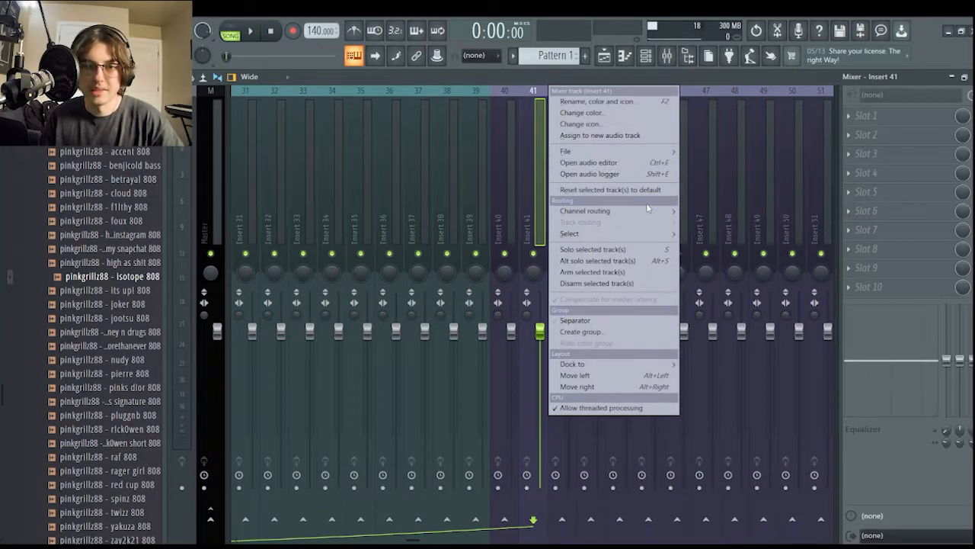
{"action": "mouse_move", "coordinate": [647, 210]}
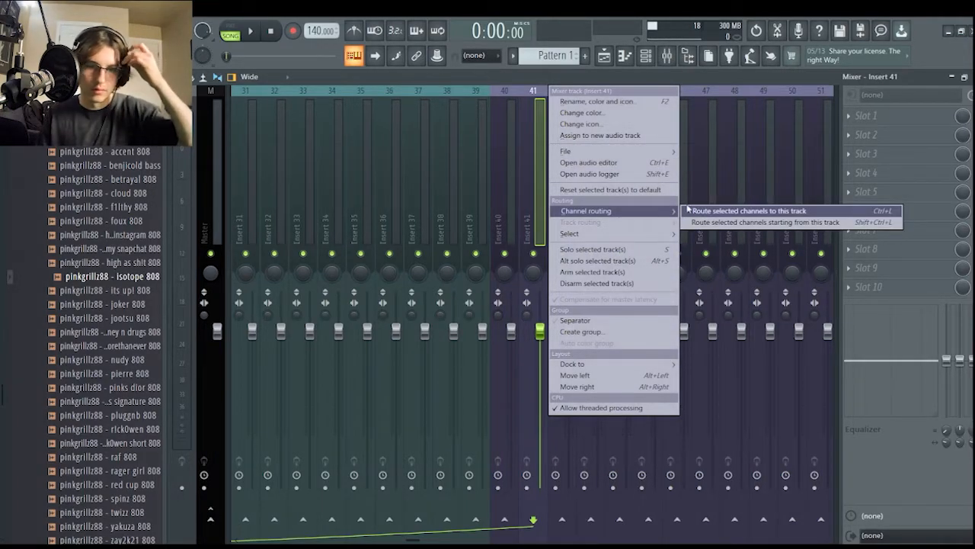
{"action": "left_click", "coordinate": [734, 221]}
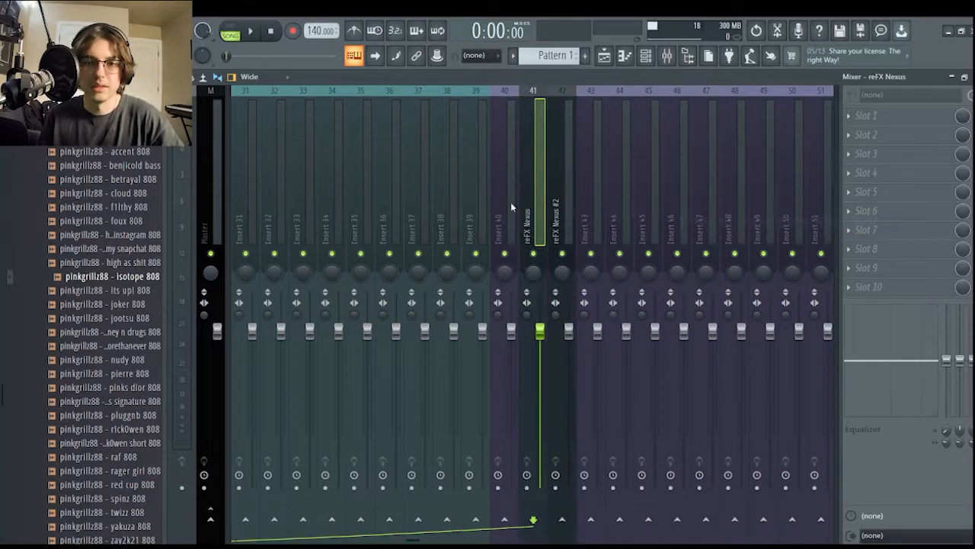
Check the newly assigned reFX Nexus and reFX Nexus #2 mixer tracks and their neighbour, Insert 40.
{"action": "left_click", "coordinate": [557, 212]}
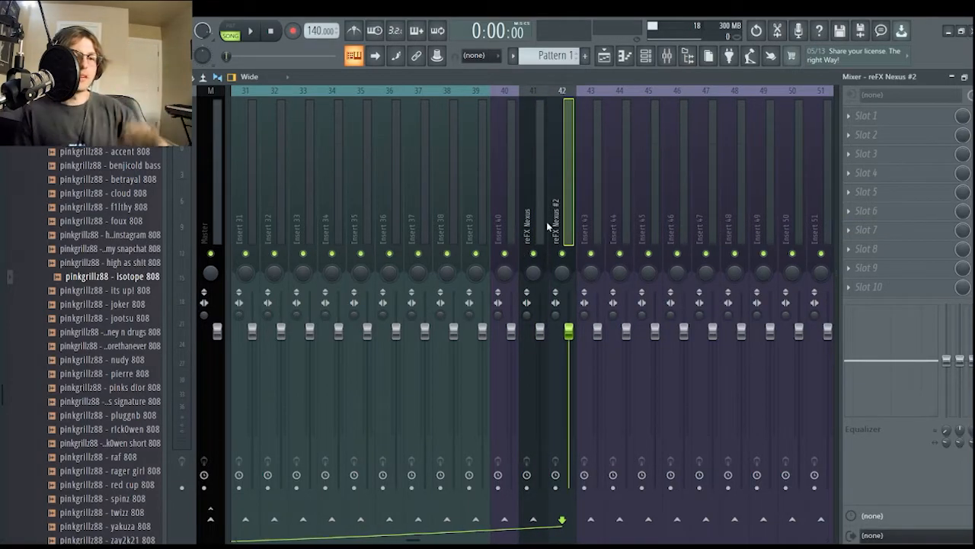
{"action": "left_click", "coordinate": [541, 224]}
{"action": "left_click", "coordinate": [513, 212]}
{"action": "left_click", "coordinate": [539, 211]}
{"action": "left_click", "coordinate": [562, 200]}
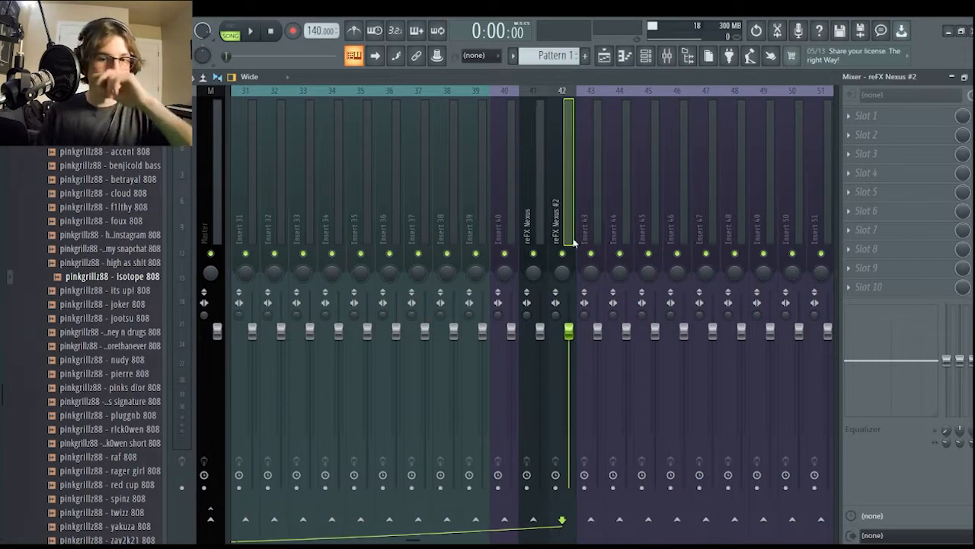
Look through the mixer tracks around the Nexus pair, including Inserts 43, 46 and 57, checking where they route.
{"action": "scroll", "coordinate": [551, 160], "scroll_direction": "left", "scroll_amount": 3}
{"action": "scroll", "coordinate": [653, 161], "scroll_direction": "right", "scroll_amount": 3}
{"action": "scroll", "coordinate": [605, 187], "scroll_direction": "left", "scroll_amount": 2}
{"action": "scroll", "coordinate": [641, 177], "scroll_direction": "right", "scroll_amount": 6}
{"action": "left_click", "coordinate": [730, 151]}
{"action": "scroll", "coordinate": [712, 157], "scroll_direction": "left", "scroll_amount": 4}
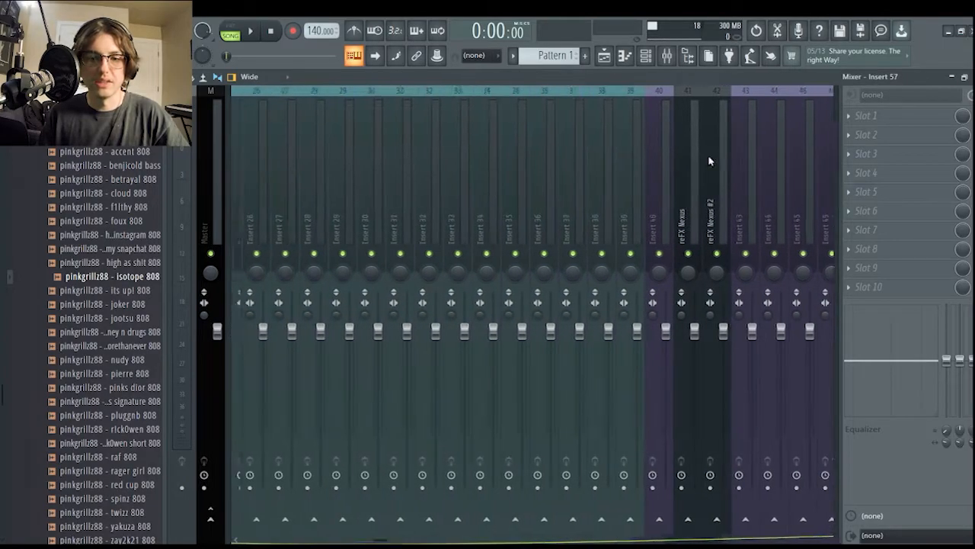
{"action": "left_click", "coordinate": [606, 187]}
{"action": "left_click", "coordinate": [674, 179]}
{"action": "scroll", "coordinate": [672, 178], "scroll_direction": "right", "scroll_amount": 4}
{"action": "scroll", "coordinate": [660, 174], "scroll_direction": "left", "scroll_amount": 1}
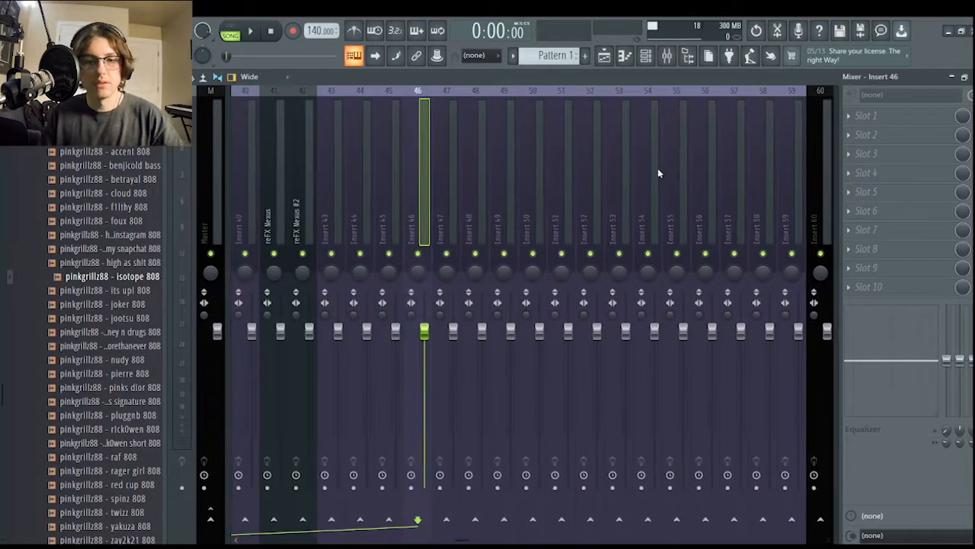
{"action": "scroll", "coordinate": [610, 167], "scroll_direction": "left", "scroll_amount": 2}
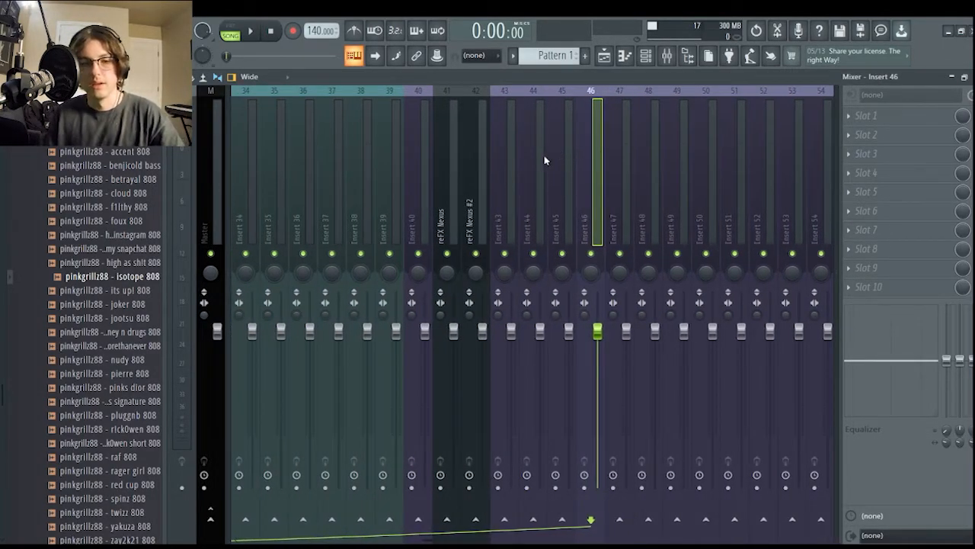
{"action": "left_click", "coordinate": [514, 163]}
Load Fruity parametric EQ 2 into the first effect slot of the MELODY BUS track and close its window.
{"action": "scroll", "coordinate": [499, 165], "scroll_direction": "left", "scroll_amount": 8}
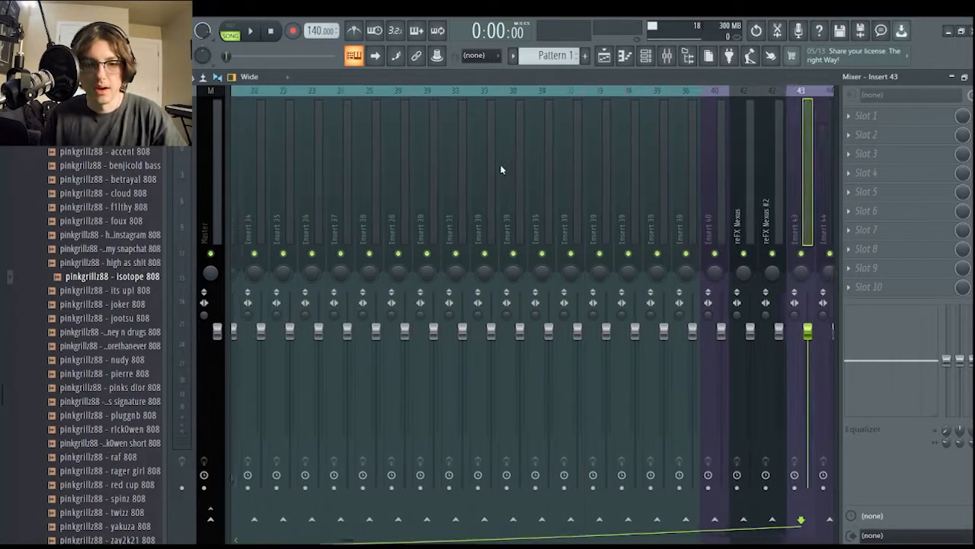
{"action": "left_click", "coordinate": [477, 207]}
{"action": "left_click", "coordinate": [507, 202]}
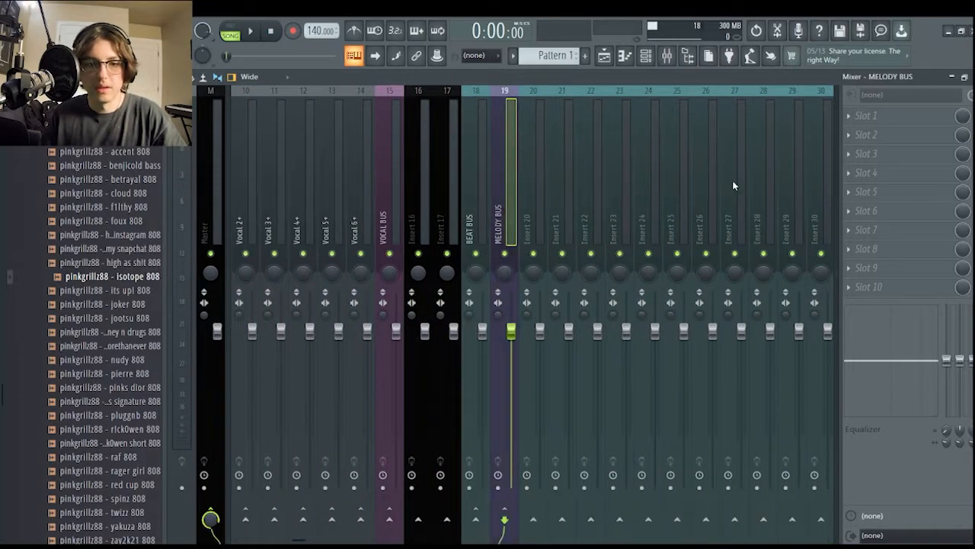
{"action": "left_click", "coordinate": [882, 124]}
{"action": "left_click", "coordinate": [629, 231]}
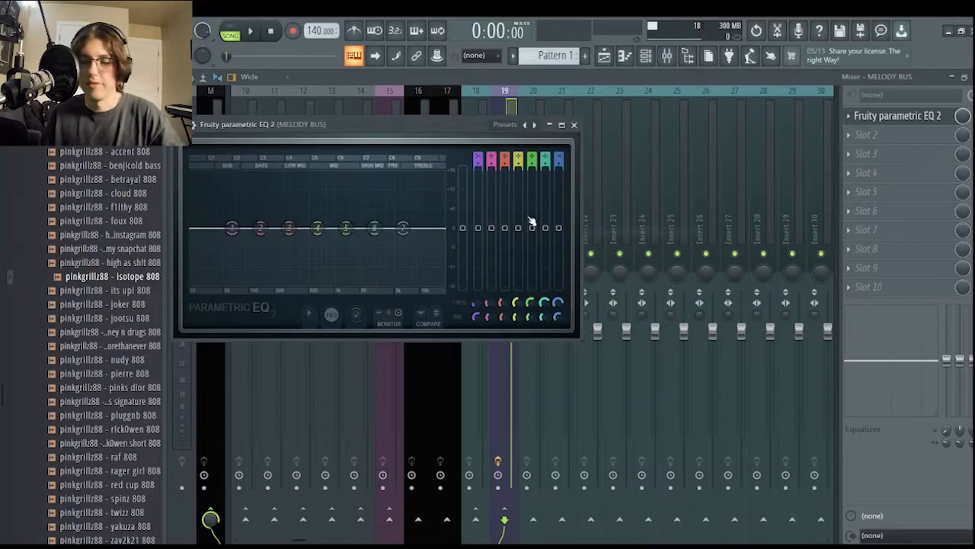
{"action": "left_click", "coordinate": [574, 124]}
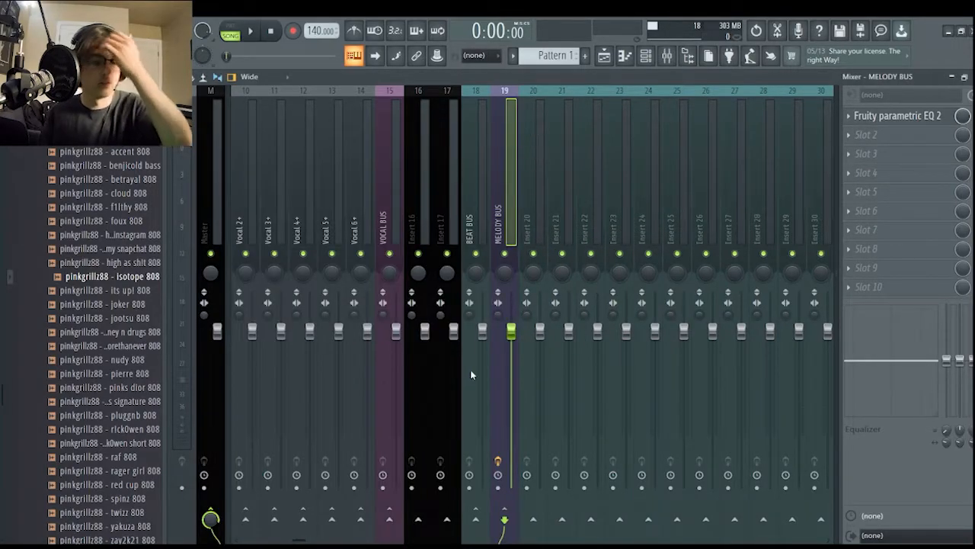
Compare how Insert 22 and the reFX Nexus #2 track route to their respective buses.
{"action": "mouse_move", "coordinate": [513, 337]}
{"action": "left_mouse_down"}
{"action": "mouse_move", "coordinate": [512, 371]}
{"action": "mouse_move", "coordinate": [511, 330]}
{"action": "left_mouse_up"}
{"action": "left_click", "coordinate": [589, 147]}
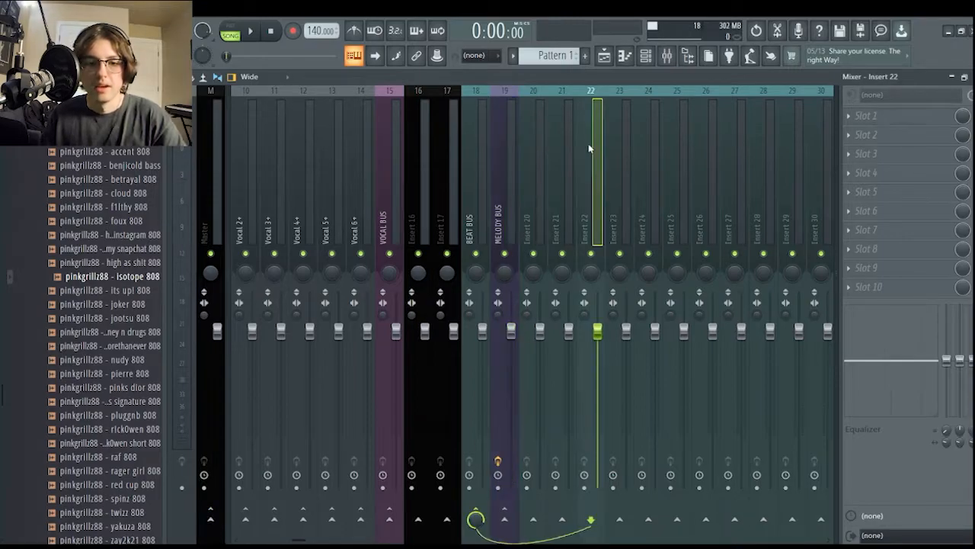
{"action": "scroll", "coordinate": [662, 161], "scroll_direction": "down", "scroll_amount": 5}
{"action": "left_click", "coordinate": [738, 176]}
{"action": "scroll", "coordinate": [586, 173], "scroll_direction": "up", "scroll_amount": 5}
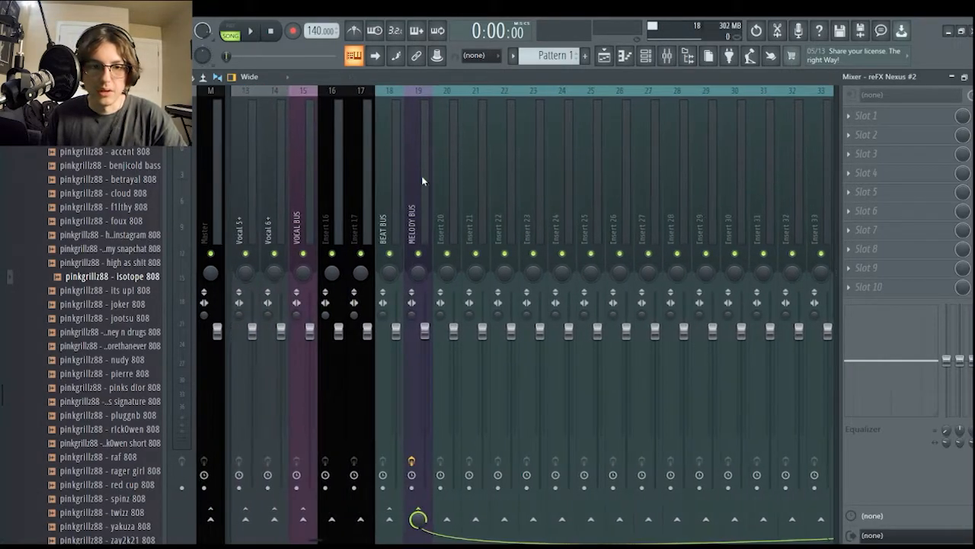
Roll off the MELODY BUS low end by lowering bands 1 and 2 in Fruity parametric EQ 2 while playing the beat.
{"action": "left_click", "coordinate": [421, 180]}
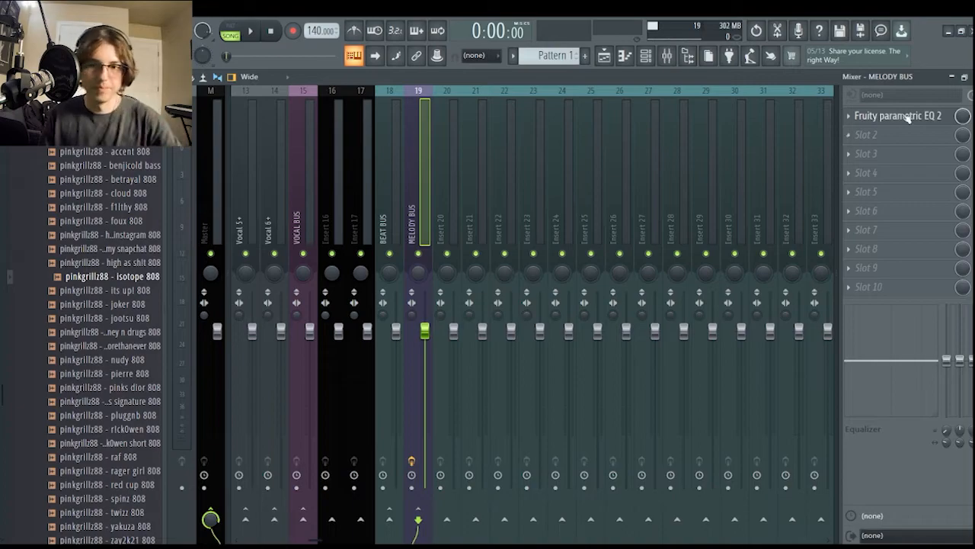
{"action": "left_click", "coordinate": [891, 115]}
{"action": "left_click_drag", "start_coordinate": [233, 229], "coordinate": [266, 244]}
{"action": "scroll", "coordinate": [257, 284], "scroll_direction": "down", "scroll_amount": 4}
{"action": "key", "text": "space"}
{"action": "left_click_drag", "start_coordinate": [264, 283], "coordinate": [259, 284]}
{"action": "left_click_drag", "start_coordinate": [266, 243], "coordinate": [268, 244]}
{"action": "left_click_drag", "start_coordinate": [259, 284], "coordinate": [248, 284]}
{"action": "left_click_drag", "start_coordinate": [269, 243], "coordinate": [266, 250]}
{"action": "left_click_drag", "start_coordinate": [248, 284], "coordinate": [244, 280]}
{"action": "mouse_move", "coordinate": [266, 250]}
{"action": "left_mouse_down"}
{"action": "mouse_move", "coordinate": [244, 285]}
{"action": "mouse_move", "coordinate": [266, 249]}
{"action": "left_mouse_up"}
{"action": "key", "text": "space"}
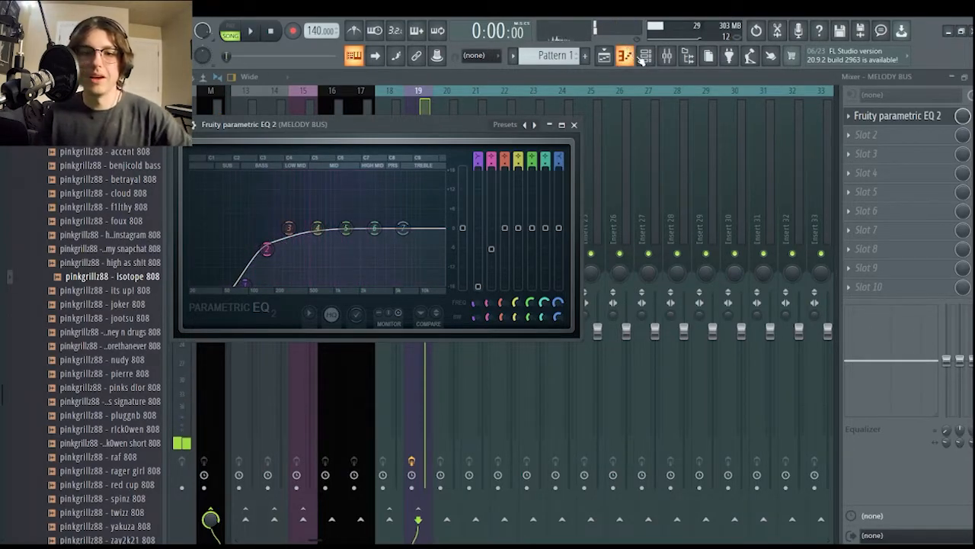
Enable Cut itself on the isotope 808 channel in the channel rack and stop playback.
{"action": "key", "text": "space"}
{"action": "left_click", "coordinate": [646, 56]}
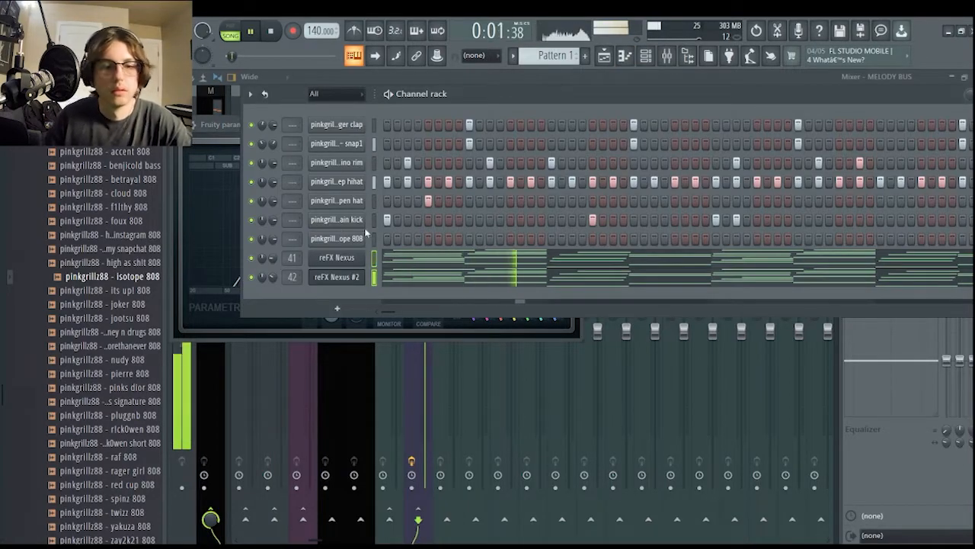
{"action": "right_click", "coordinate": [366, 234]}
{"action": "left_click", "coordinate": [394, 318]}
{"action": "key", "text": "space"}
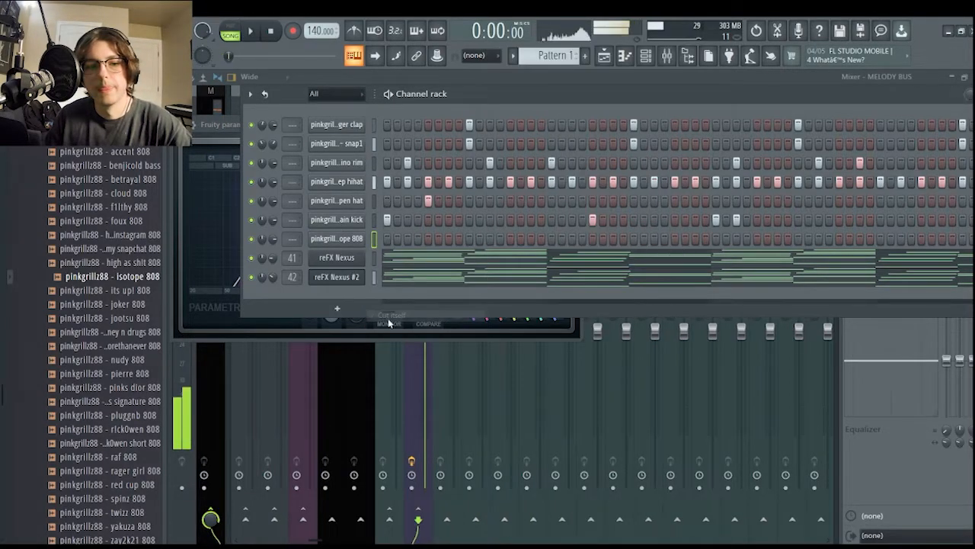
Place three short C5 test notes in bar 1 of the isotope 808's piano roll and play them.
{"action": "right_click", "coordinate": [355, 239]}
{"action": "left_click", "coordinate": [342, 240]}
{"action": "right_click", "coordinate": [347, 240]}
{"action": "left_click", "coordinate": [387, 238]}
{"action": "left_click_drag", "start_coordinate": [288, 237], "coordinate": [283, 257]}
{"action": "scroll", "coordinate": [285, 244], "scroll_direction": "up", "scroll_amount": 2}
{"action": "scroll", "coordinate": [325, 239], "scroll_direction": "up", "scroll_amount": 2}
{"action": "scroll", "coordinate": [305, 256], "scroll_direction": "up", "scroll_amount": 2}
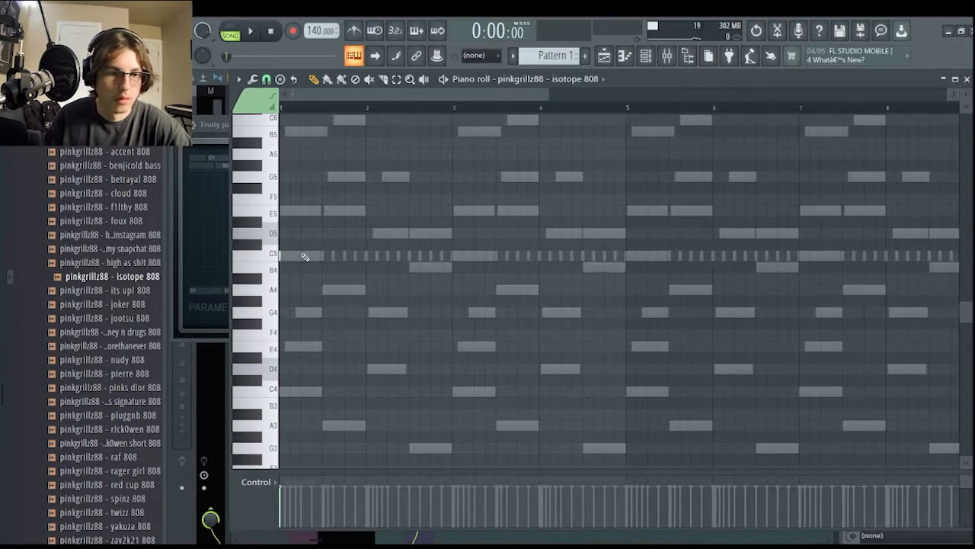
{"action": "left_click", "coordinate": [291, 255]}
{"action": "left_click", "coordinate": [301, 256]}
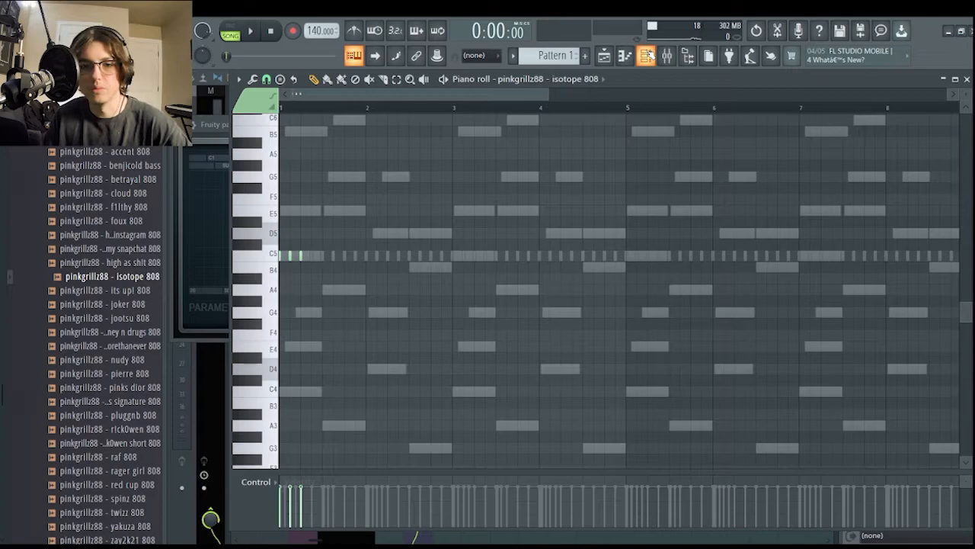
{"action": "key", "text": "space"}
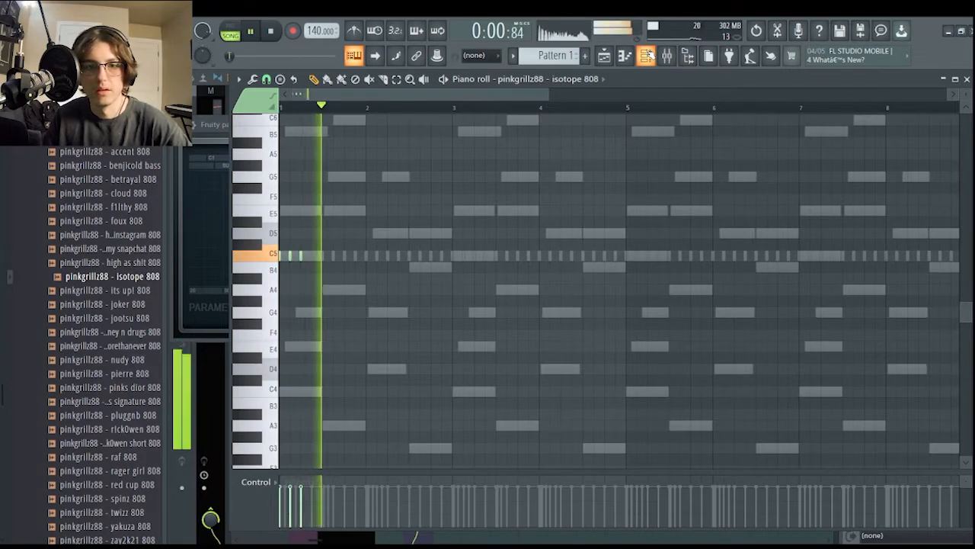
Turn Cut itself off on the isotope 808 channel, play the test notes, and turn the option back on.
{"action": "left_click", "coordinate": [646, 55]}
{"action": "right_click", "coordinate": [362, 235]}
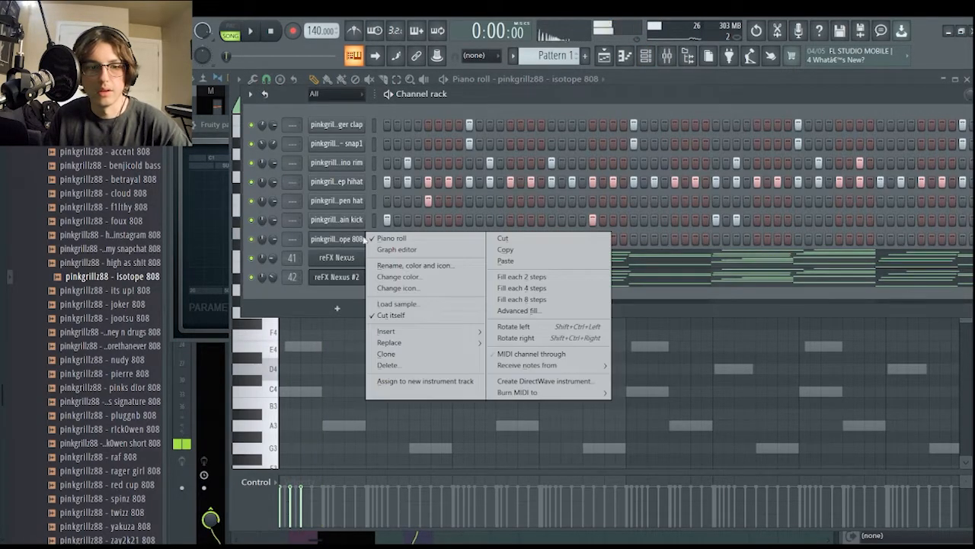
{"action": "left_click", "coordinate": [410, 315]}
{"action": "key", "text": "space"}
{"action": "key", "text": "space"}
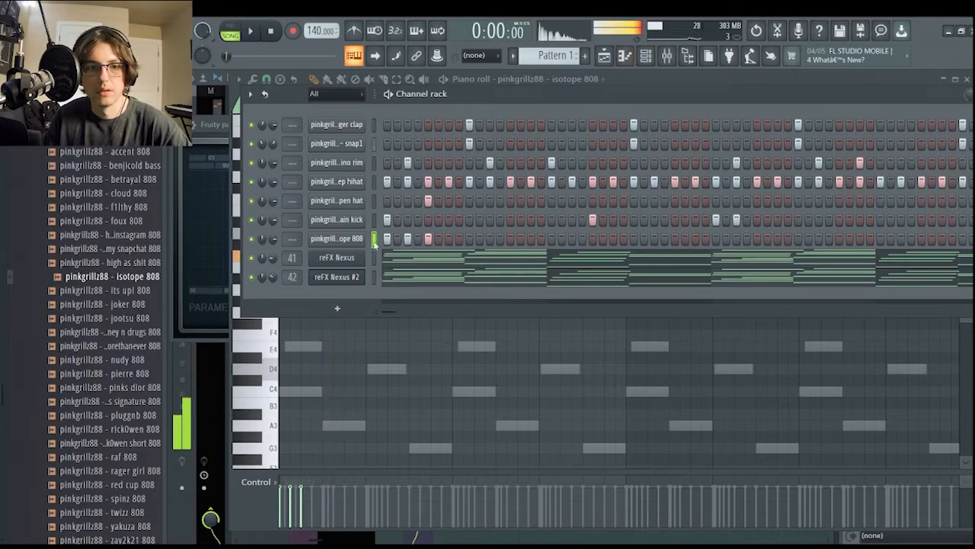
{"action": "right_click", "coordinate": [365, 235]}
{"action": "left_click", "coordinate": [425, 316]}
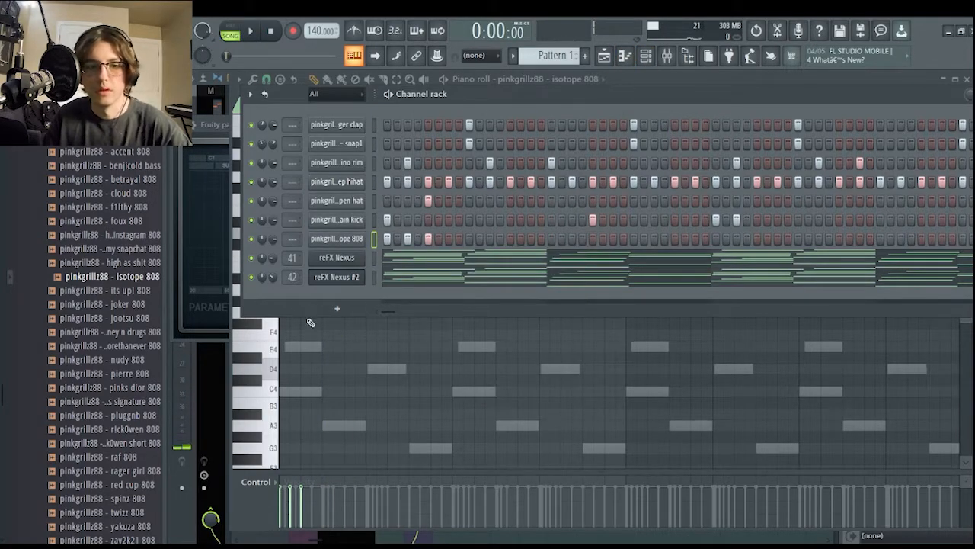
Set the isotope 808's volume envelope to maximum hold with zero attack, decay, sustain and release, and close the channel settings.
{"action": "right_click", "coordinate": [348, 238]}
{"action": "left_click", "coordinate": [331, 238]}
{"action": "left_click", "coordinate": [351, 240]}
{"action": "left_click_drag", "start_coordinate": [457, 369], "coordinate": [368, 138]}
{"action": "left_click", "coordinate": [361, 161]}
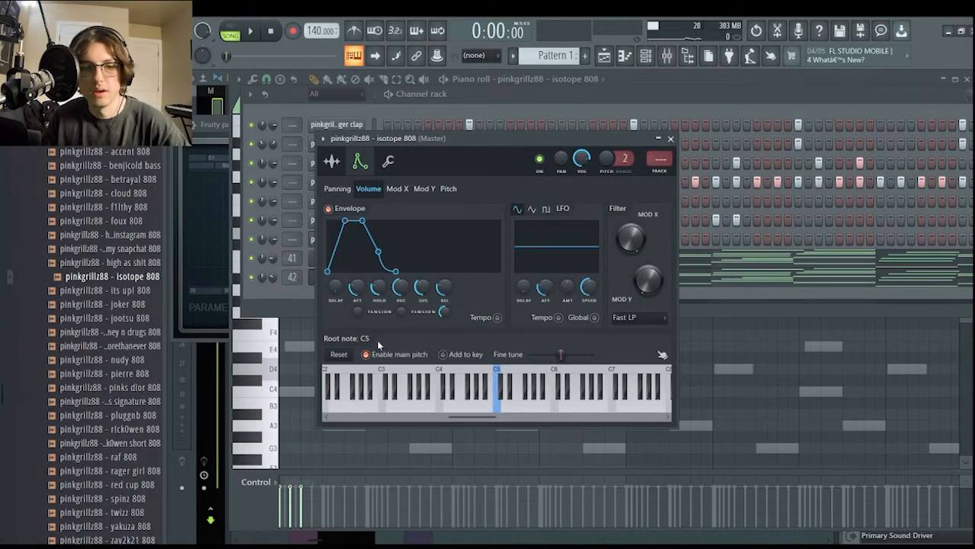
{"action": "left_click_drag", "start_coordinate": [357, 287], "coordinate": [453, 211]}
{"action": "left_click_drag", "start_coordinate": [397, 288], "coordinate": [399, 335]}
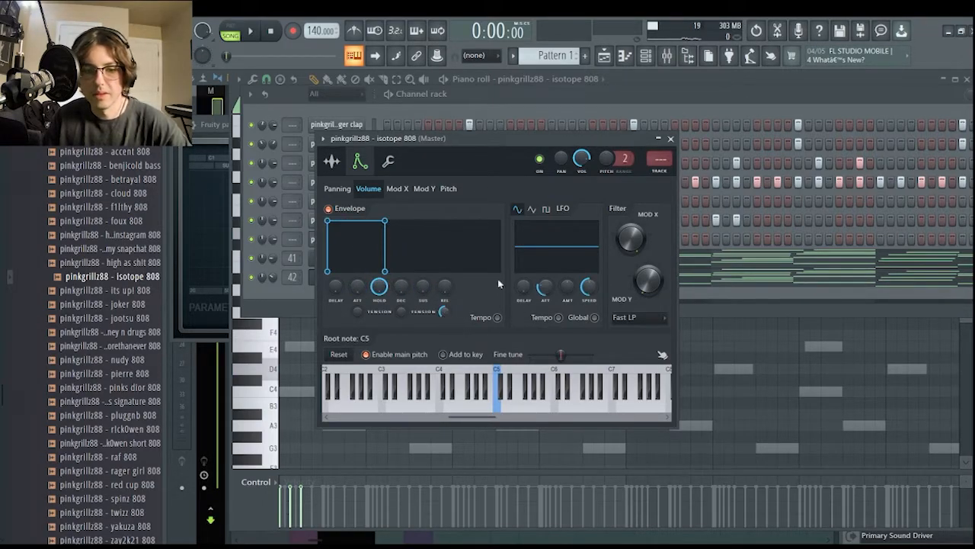
{"action": "left_click", "coordinate": [671, 139]}
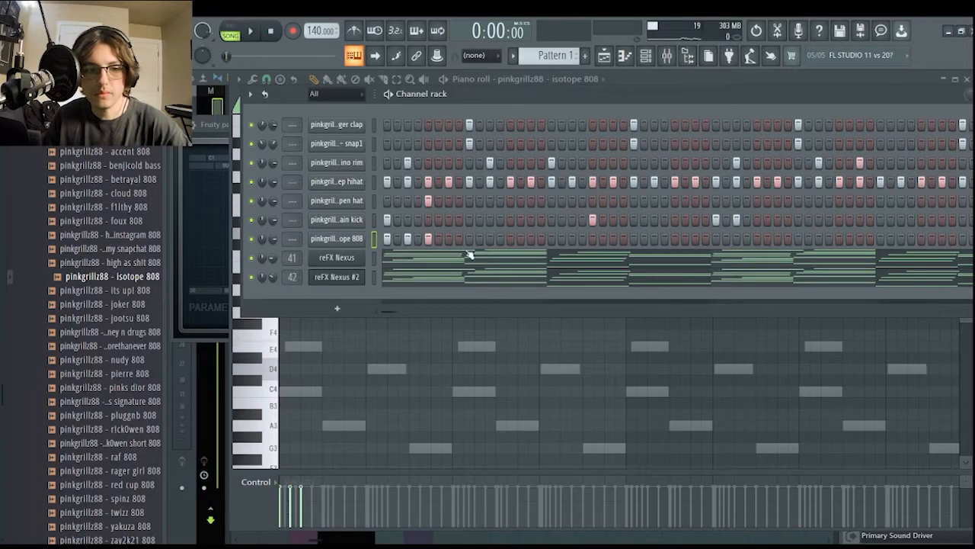
Replace the test notes in the isotope 808's piano roll with C5, E5 and G#5 notes across bar 1.
{"action": "right_click", "coordinate": [351, 244]}
{"action": "left_click", "coordinate": [390, 238]}
{"action": "right_click", "coordinate": [352, 241]}
{"action": "left_click", "coordinate": [392, 239]}
{"action": "left_click", "coordinate": [289, 257]}
{"action": "left_click_drag", "start_coordinate": [280, 255], "coordinate": [311, 255]}
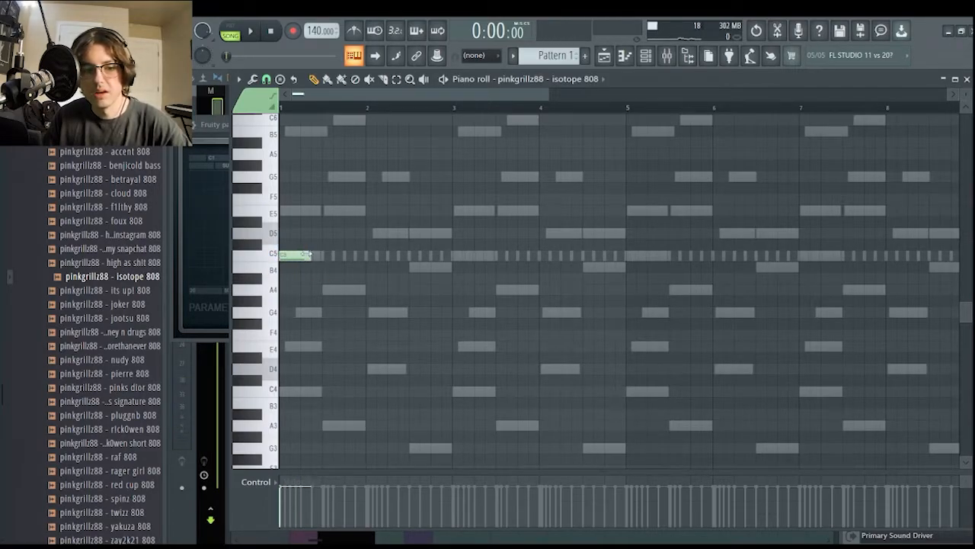
{"action": "left_click", "coordinate": [303, 209]}
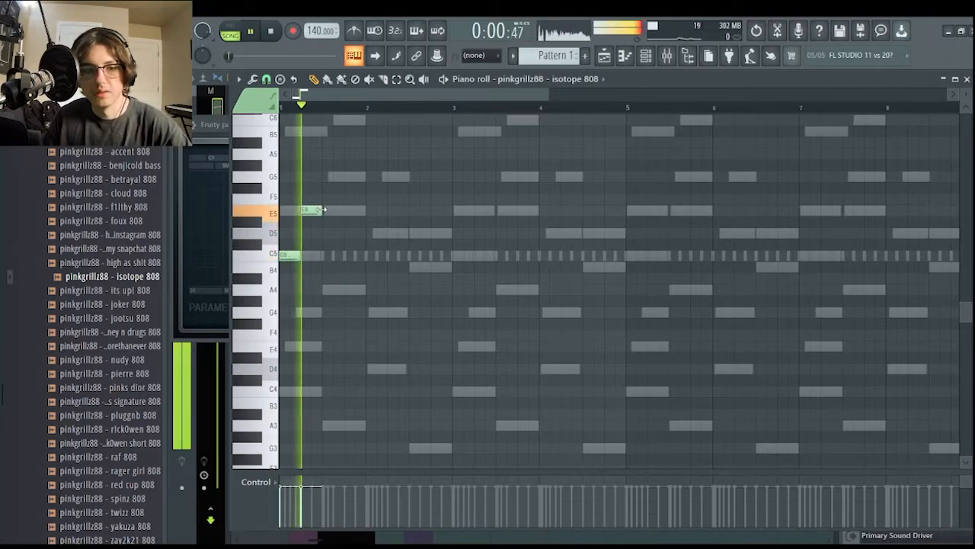
{"action": "left_click", "coordinate": [336, 166]}
{"action": "key", "text": "space"}
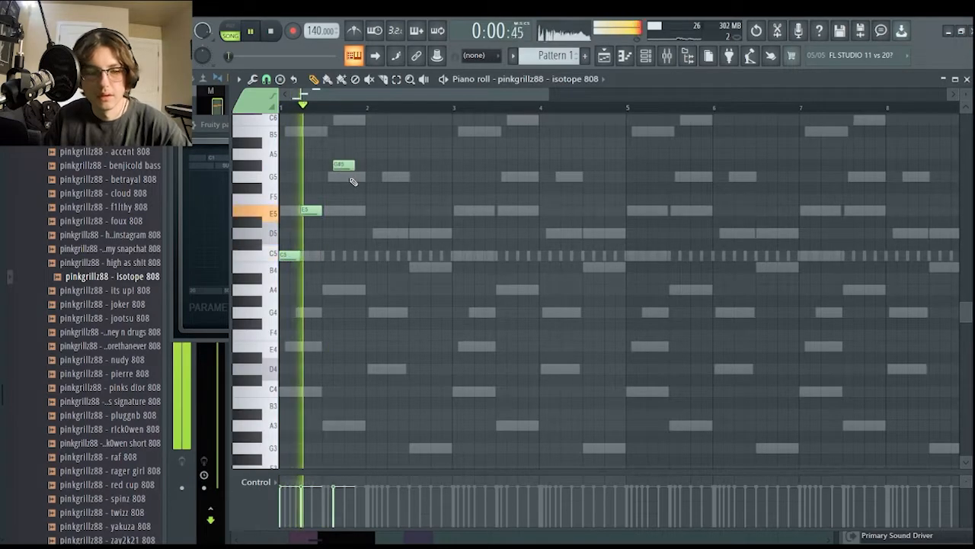
Add two consecutive D5 notes in bar 2 of the 808 pattern and play it back.
{"action": "key", "text": "space"}
{"action": "left_click_drag", "start_coordinate": [377, 268], "coordinate": [404, 235]}
{"action": "key", "text": "space"}
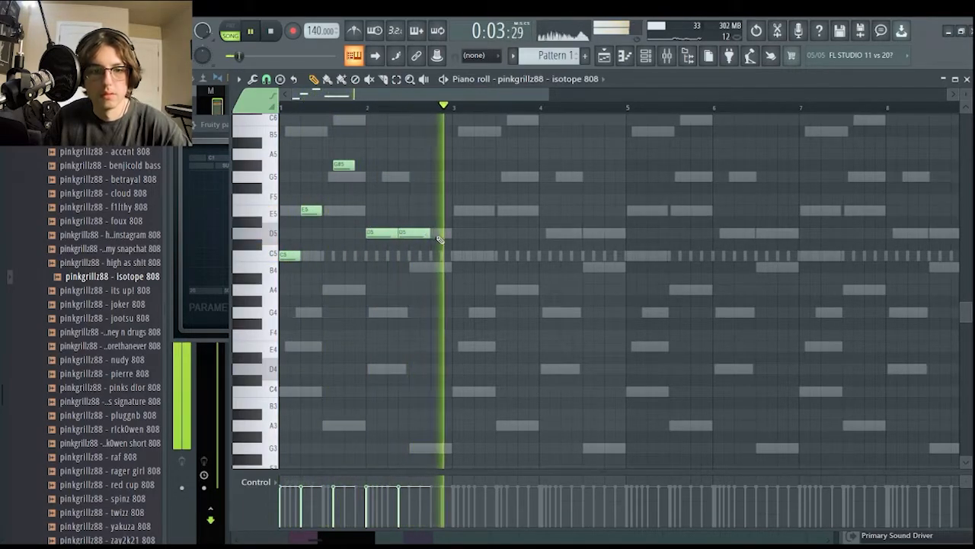
{"action": "key", "text": "space"}
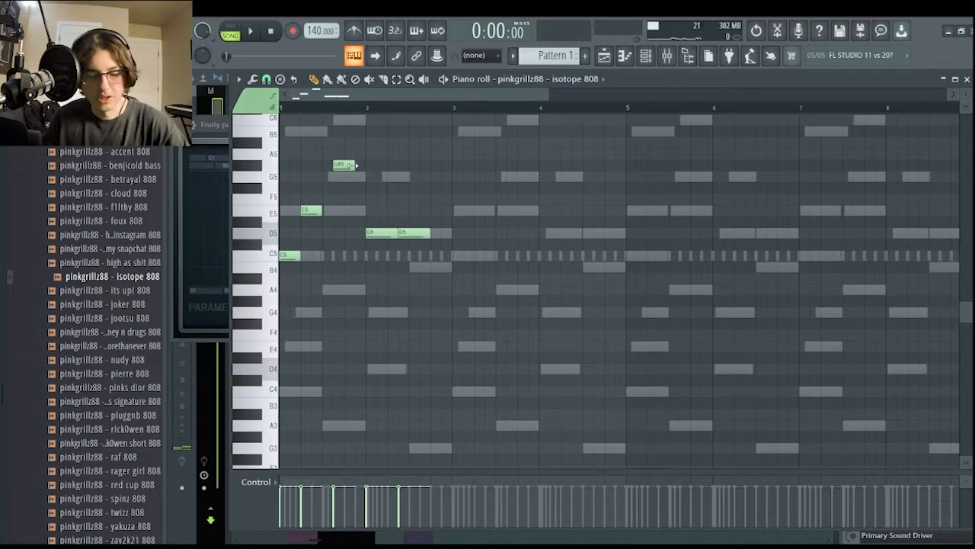
Bring up the channel rack and check the isotope 808 channel's settings.
{"action": "left_click", "coordinate": [645, 55]}
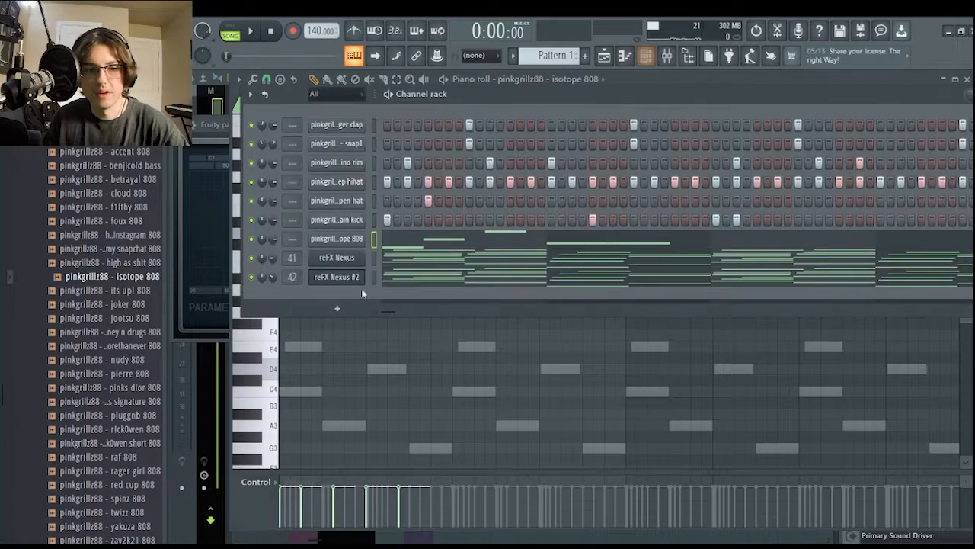
{"action": "left_click", "coordinate": [347, 238]}
{"action": "key", "text": "Escape"}
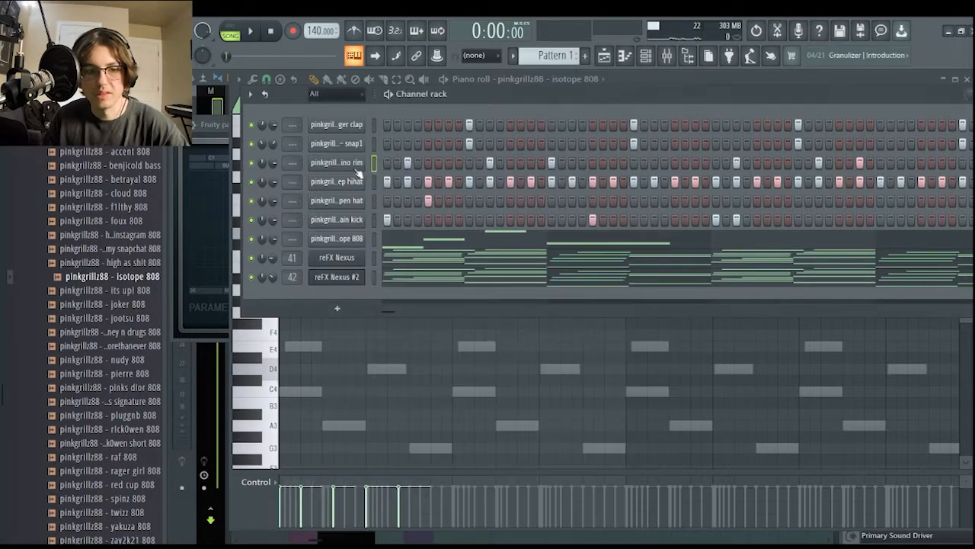
Check the isotope 808's sample settings and waveform, close them, and return to its piano roll.
{"action": "left_click", "coordinate": [350, 240]}
{"action": "left_click", "coordinate": [332, 161]}
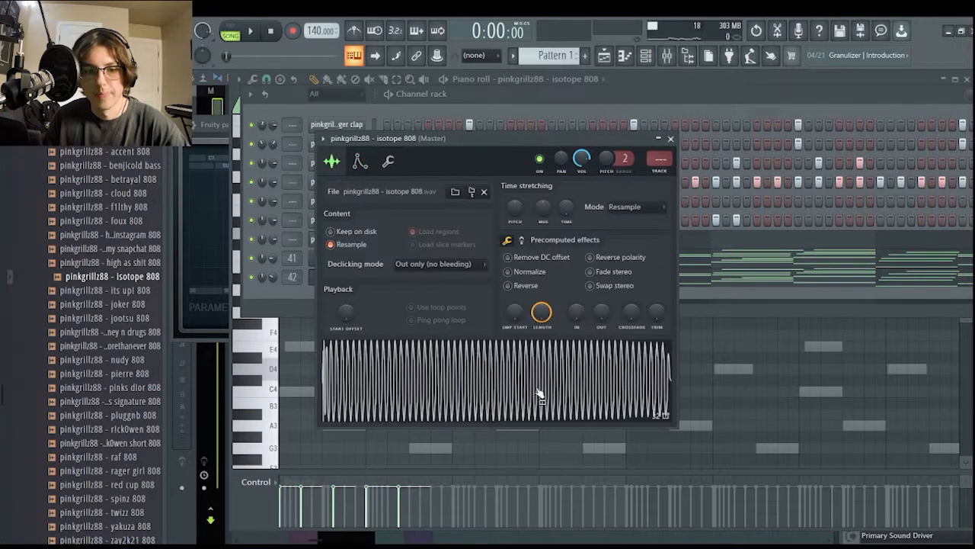
{"action": "left_click", "coordinate": [667, 137]}
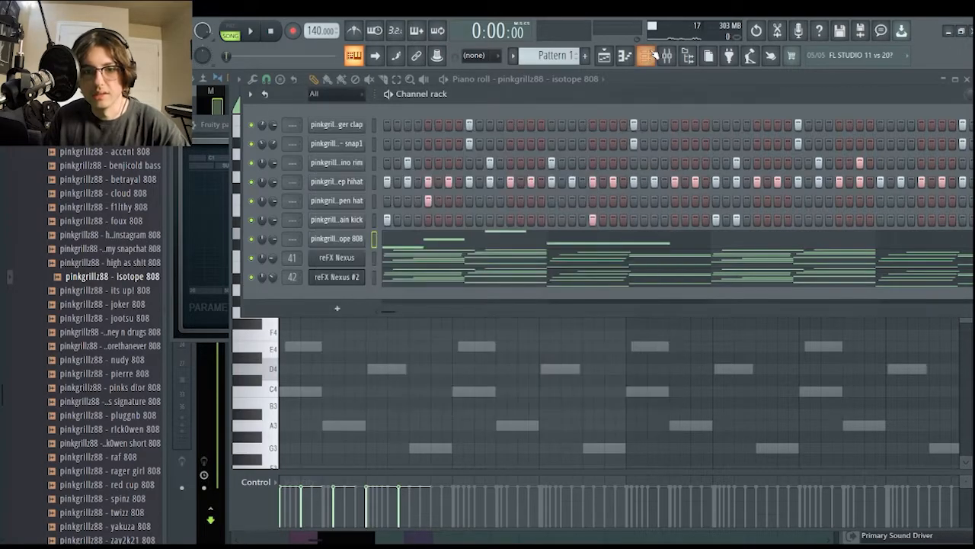
{"action": "key", "text": "F6"}
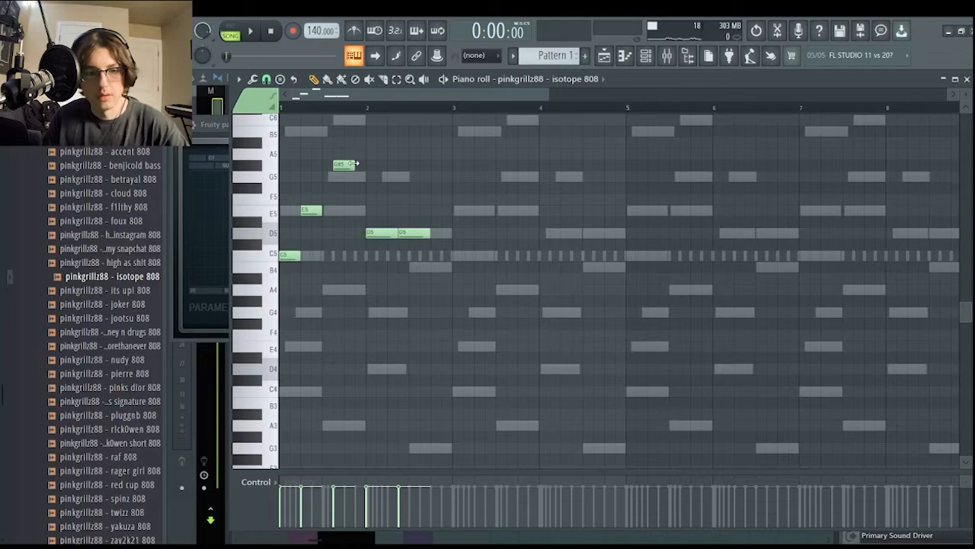
Shorten the G#5 note in bar 1 of the 808 piano roll to a very short hit.
{"action": "left_click_drag", "start_coordinate": [354, 163], "coordinate": [143, 200]}
{"action": "scroll", "coordinate": [330, 175], "scroll_direction": "up", "scroll_amount": 3}
{"action": "scroll", "coordinate": [407, 178], "scroll_direction": "down", "scroll_amount": 5}
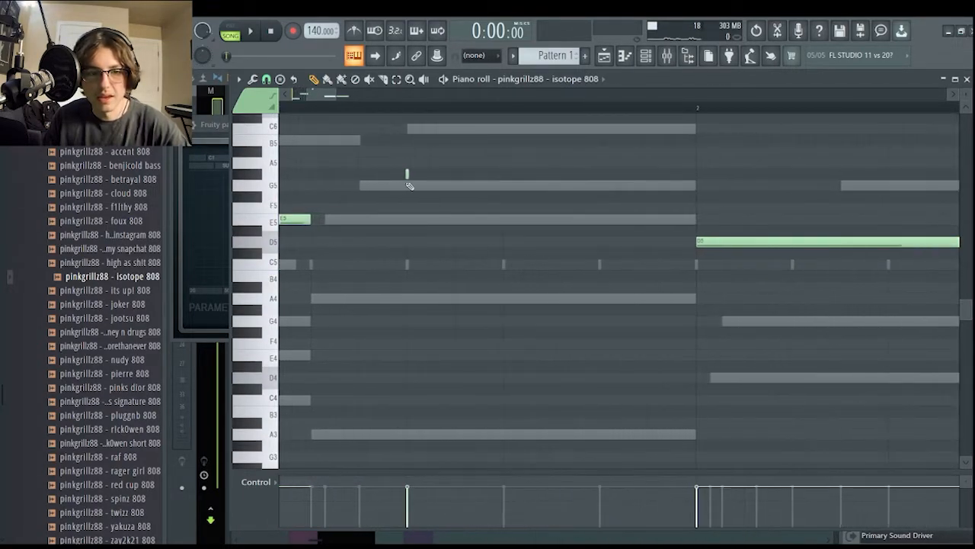
{"action": "scroll", "coordinate": [357, 192], "scroll_direction": "up", "scroll_amount": 4}
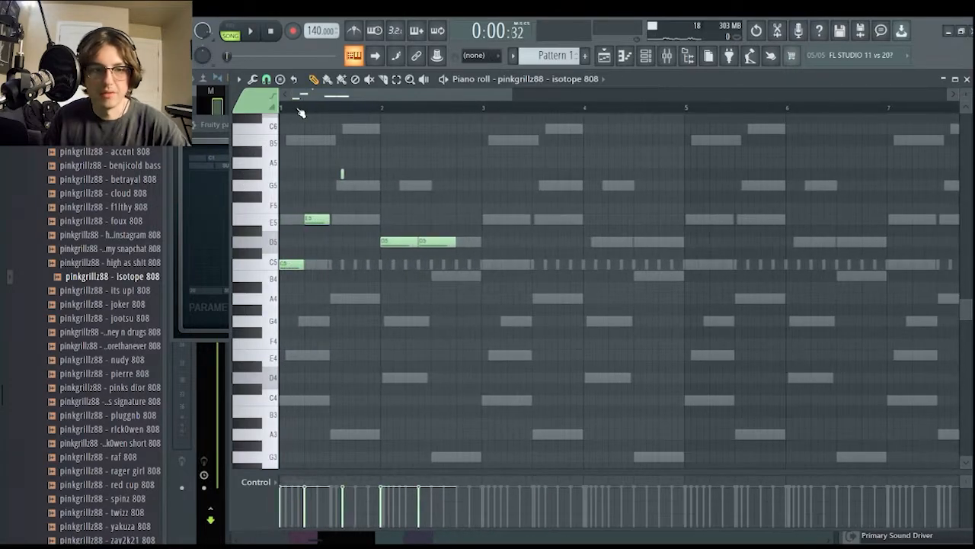
Play back the 808 pattern and delete all of its notes in bars 1 and 2.
{"action": "key", "text": "space"}
{"action": "right_click", "coordinate": [406, 242]}
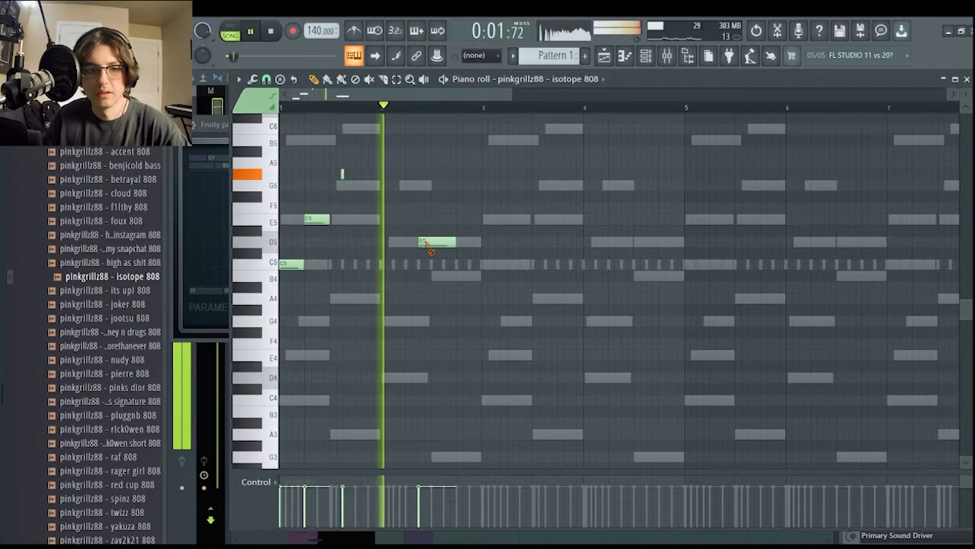
{"action": "right_click", "coordinate": [442, 242]}
{"action": "key", "text": "space"}
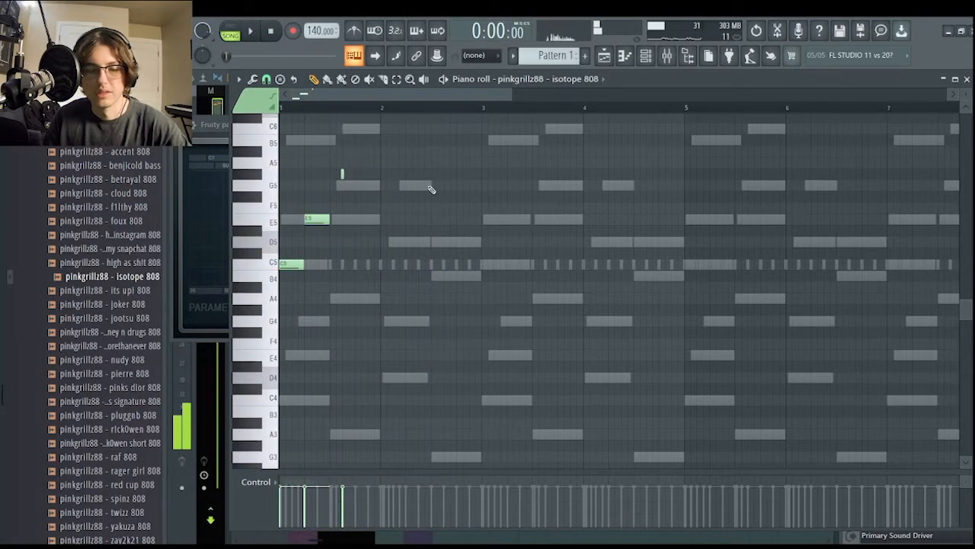
{"action": "right_click", "coordinate": [342, 174]}
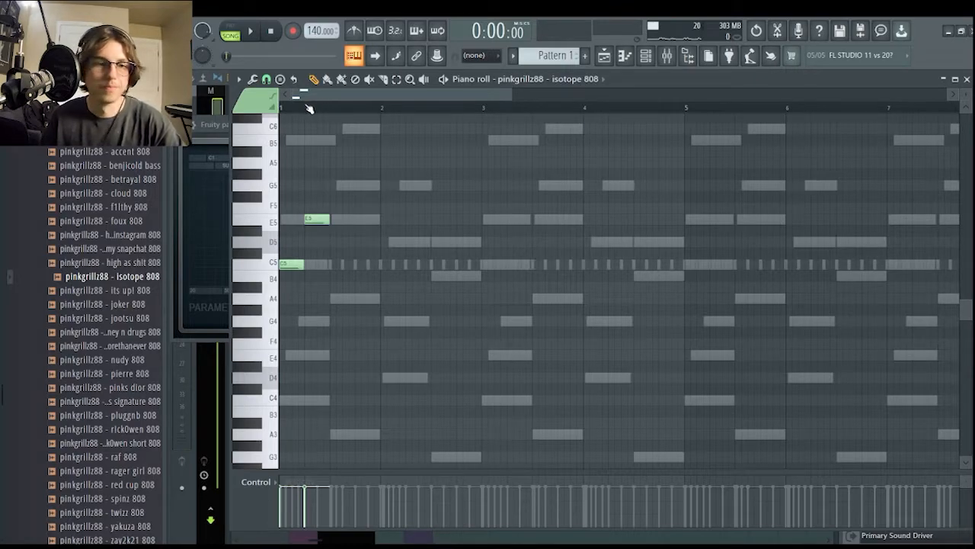
{"action": "key", "text": "space"}
{"action": "key", "text": "space"}
{"action": "right_click", "coordinate": [323, 220]}
{"action": "right_click", "coordinate": [297, 264]}
Place a very short E5 note at the start of bar 1 in the 808 piano roll.
{"action": "scroll", "coordinate": [355, 201], "scroll_direction": "up", "scroll_amount": 1}
{"action": "scroll", "coordinate": [379, 178], "scroll_direction": "down", "scroll_amount": 1}
{"action": "left_click_drag", "start_coordinate": [379, 177], "coordinate": [269, 220]}
{"action": "right_click", "coordinate": [281, 176]}
Audition the 808 with the beat, add a short C5 note late in bar 1, and remove the trial E5 note in bar 2.
{"action": "key", "text": "space"}
{"action": "left_click", "coordinate": [412, 220]}
{"action": "right_click", "coordinate": [413, 220]}
{"action": "key", "text": "space"}
{"action": "key", "text": "space"}
{"action": "left_click", "coordinate": [418, 219]}
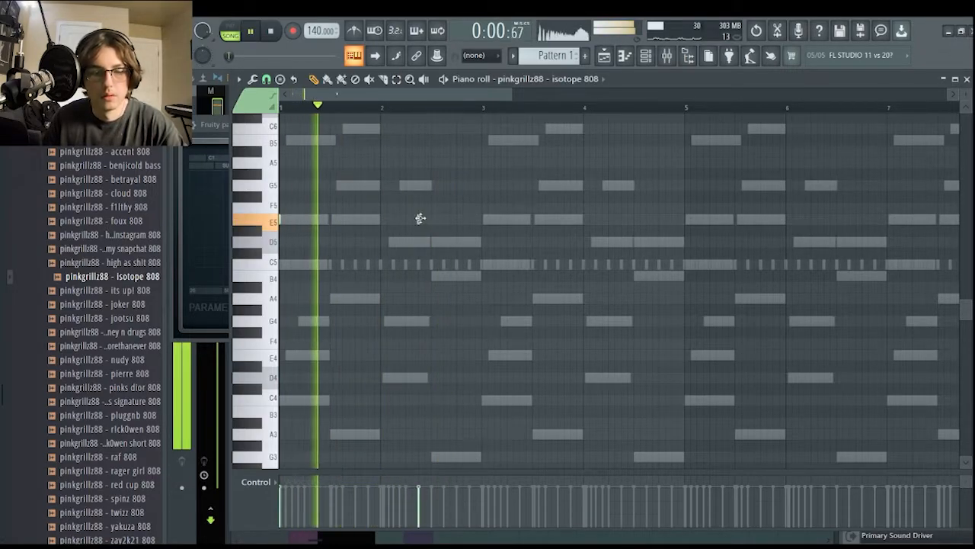
{"action": "key", "text": "space"}
{"action": "left_click_drag", "start_coordinate": [380, 254], "coordinate": [354, 271]}
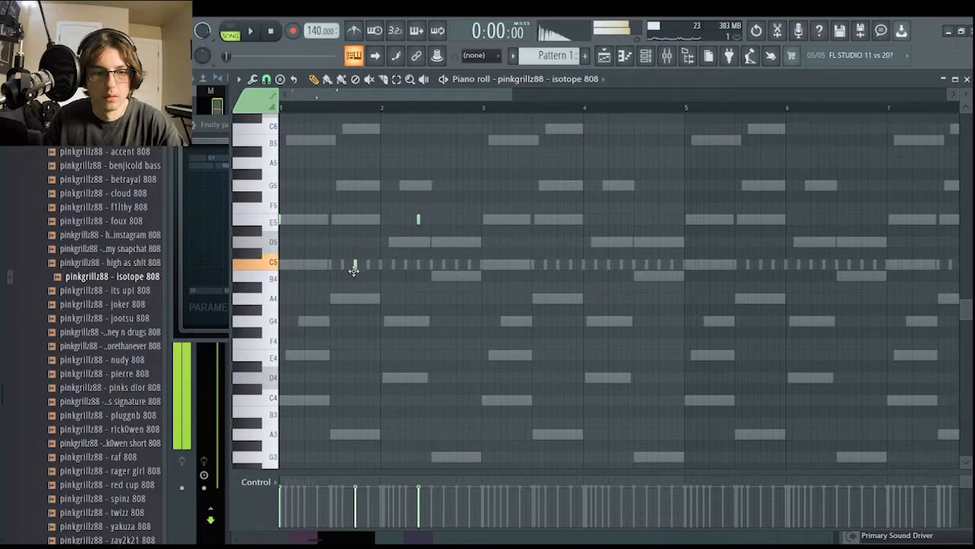
{"action": "right_click", "coordinate": [418, 220]}
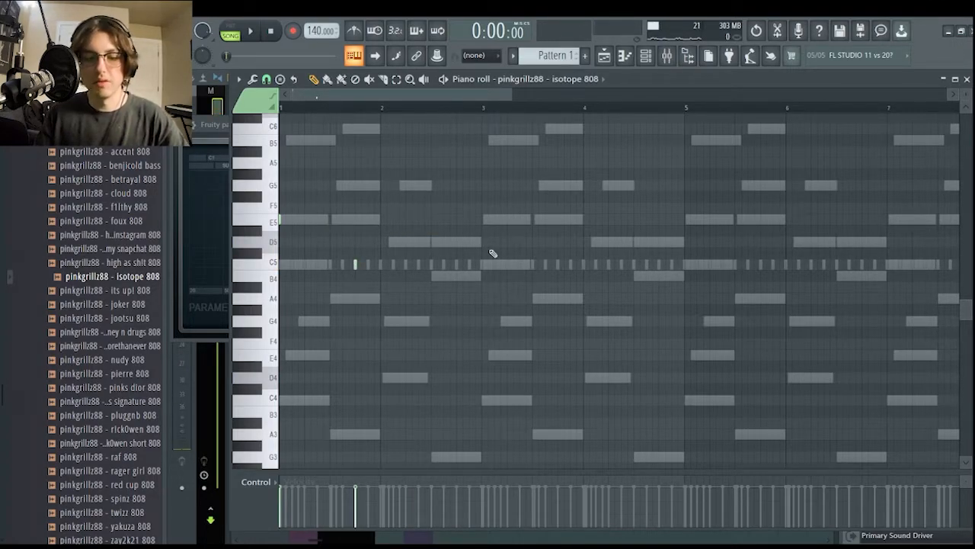
Transpose the 808 notes up one octave and add two short C6 notes and a G5 note in bar 2 while auditioning.
{"action": "scroll", "coordinate": [486, 248], "scroll_direction": "up", "scroll_amount": 3}
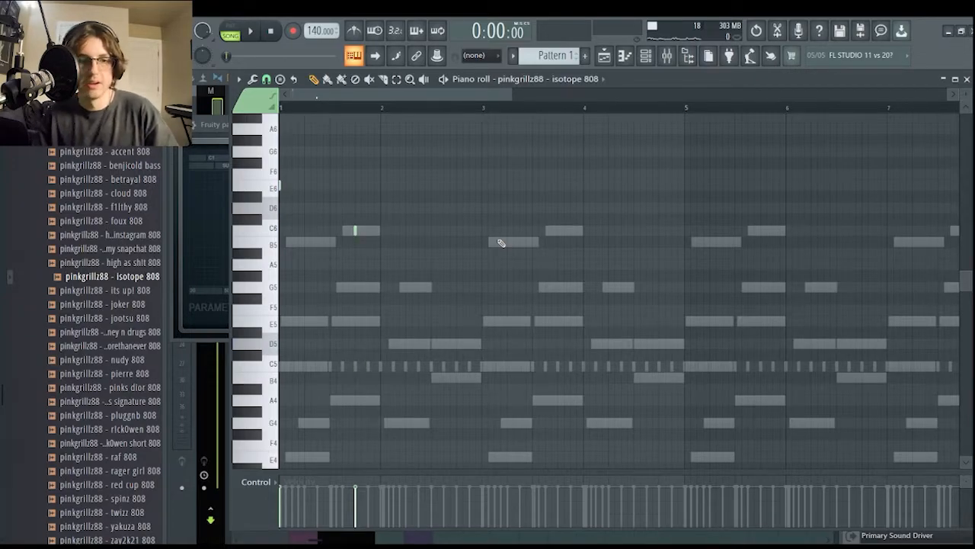
{"action": "scroll", "coordinate": [404, 177], "scroll_direction": "up", "scroll_amount": 3}
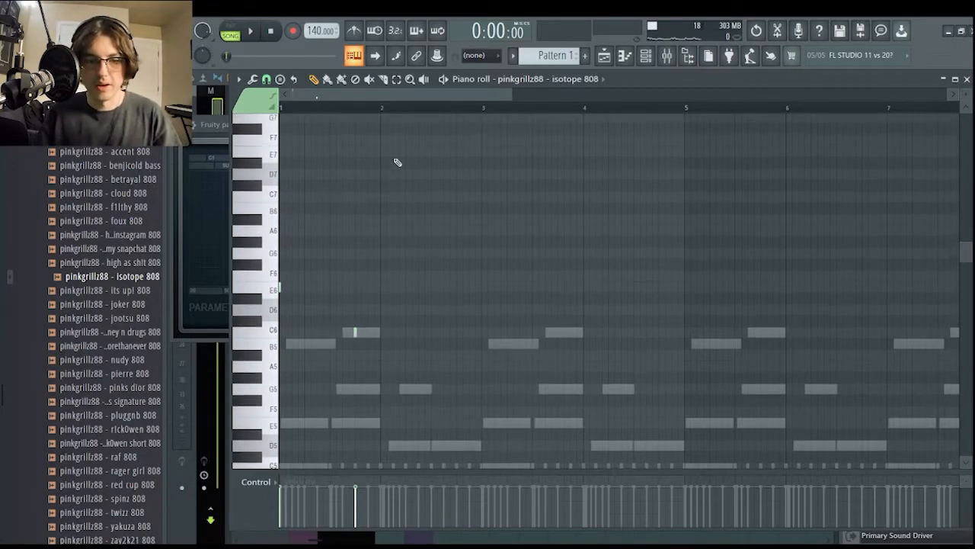
{"action": "key", "text": "space"}
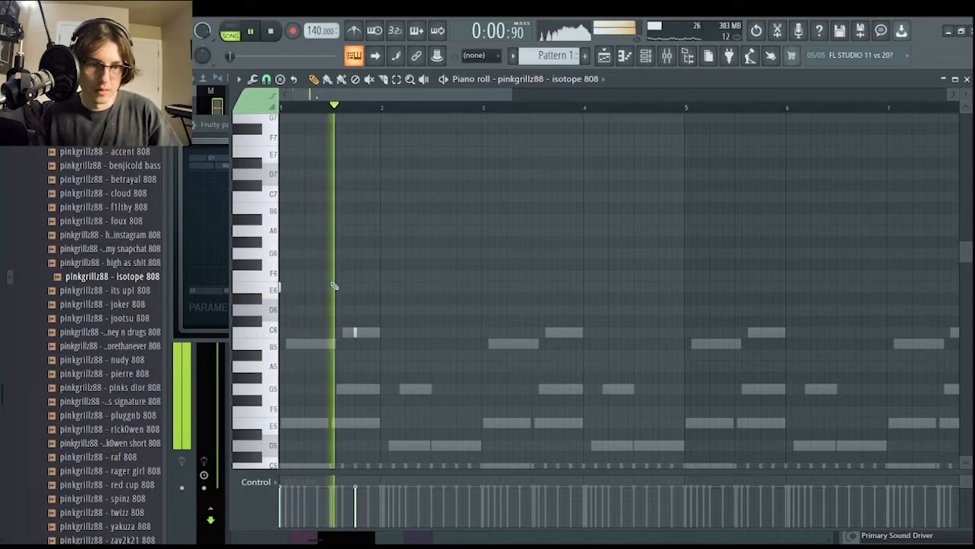
{"action": "left_click", "coordinate": [405, 333]}
{"action": "key", "text": "space"}
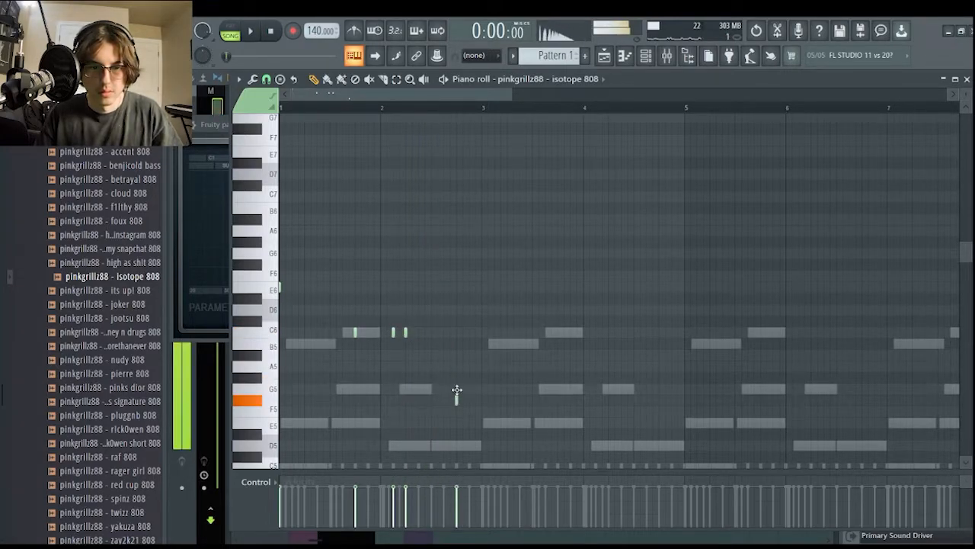
{"action": "key", "text": "space"}
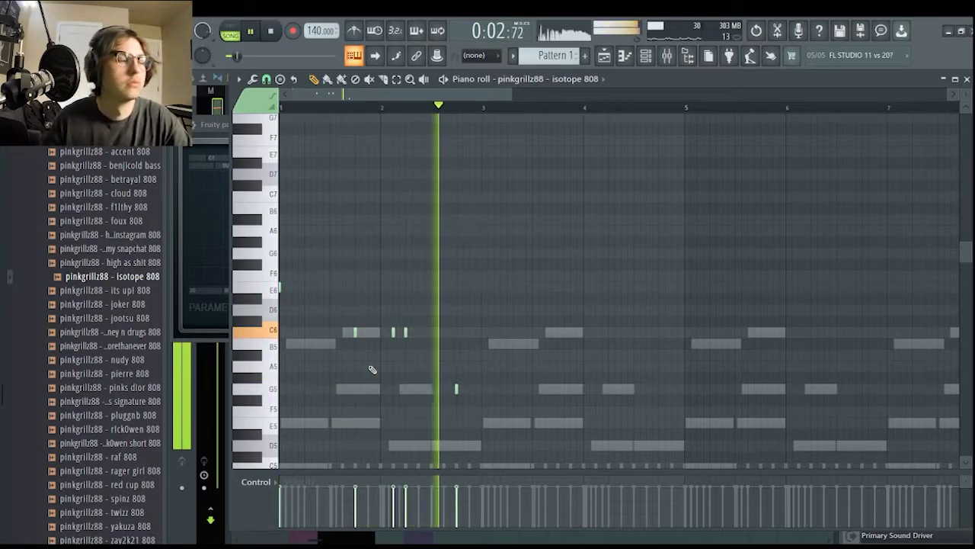
Duplicate the 808 notes of bars 1 and 2 into bars 3 and 4 and delete the copied G5 in bar 4.
{"action": "left_click_drag", "start_coordinate": [486, 108], "coordinate": [282, 111]}
{"action": "key", "text": "ctrl+b"}
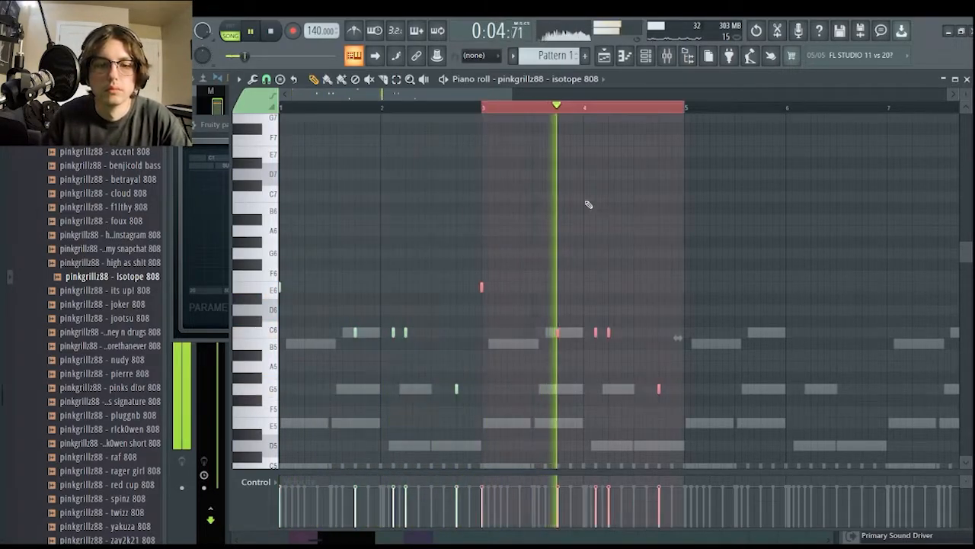
{"action": "key", "text": "ctrl+d"}
{"action": "right_click", "coordinate": [659, 390]}
{"action": "scroll", "coordinate": [663, 144], "scroll_direction": "down", "scroll_amount": 1}
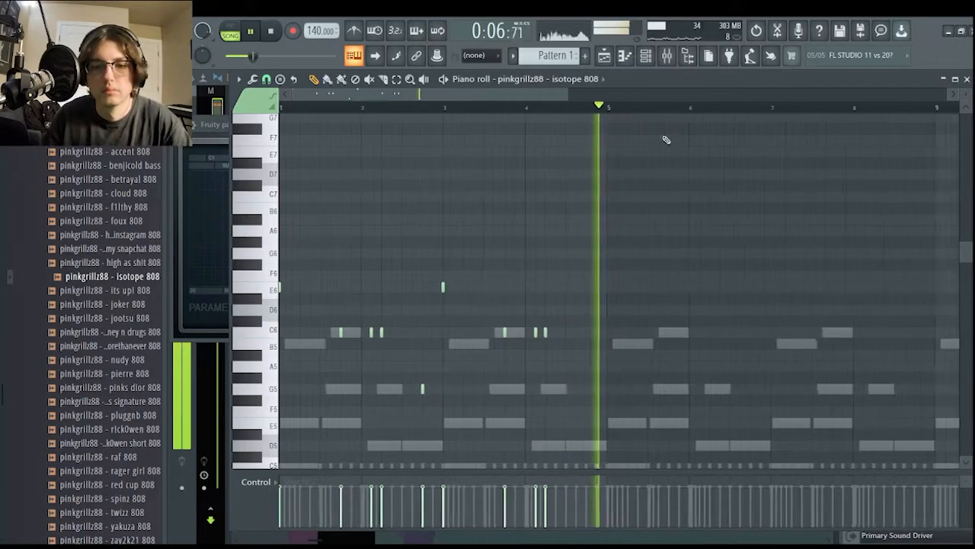
Duplicate the 808 notes of bars 1–4 into bars 5–8 and add two extra C6 notes late in bar 8.
{"action": "left_click_drag", "start_coordinate": [604, 107], "coordinate": [281, 110]}
{"action": "key", "text": "ctrl+b"}
{"action": "key", "text": "ctrl+d"}
{"action": "scroll", "coordinate": [623, 257], "scroll_direction": "down", "scroll_amount": 2}
{"action": "scroll", "coordinate": [594, 328], "scroll_direction": "up", "scroll_amount": 3}
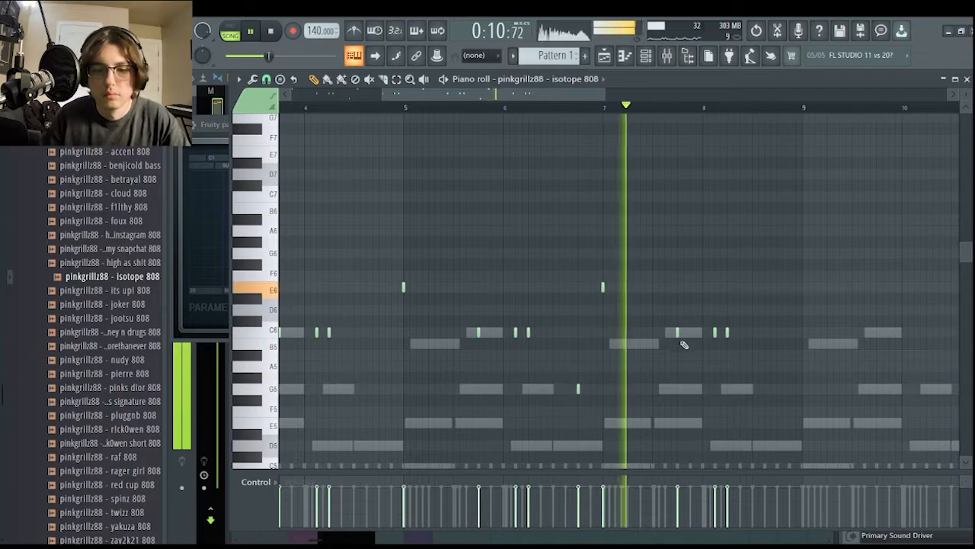
{"action": "left_click", "coordinate": [765, 332]}
{"action": "scroll", "coordinate": [630, 92], "scroll_direction": "down", "scroll_amount": 3}
Duplicate the first eight bars of 808 notes into bars 9–16 and replace the E6 at bar 9's start with C6.
{"action": "left_click_drag", "start_coordinate": [553, 108], "coordinate": [281, 108], "text": "ctrl"}
{"action": "key", "text": "ctrl+b"}
{"action": "key", "text": "ctrl+d"}
{"action": "right_click", "coordinate": [550, 289]}
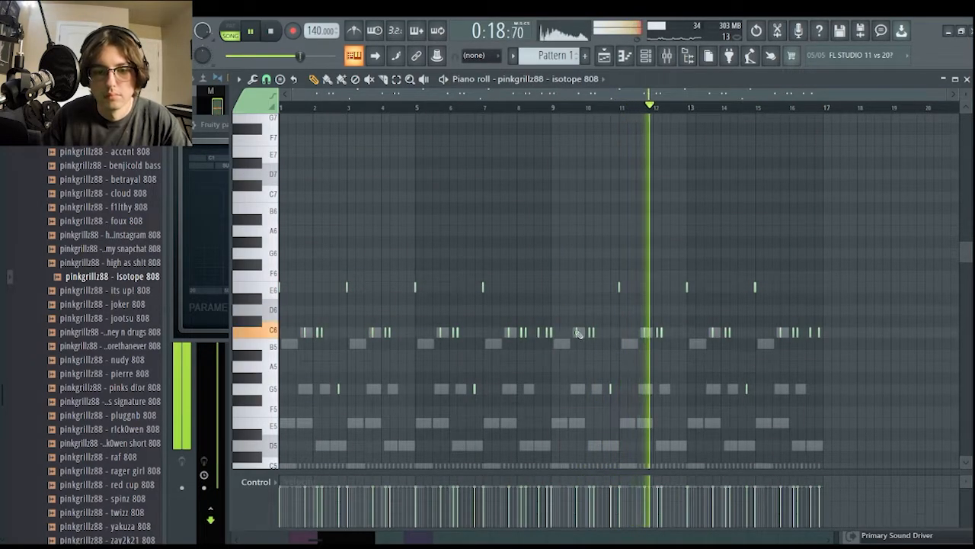
Delete the 808 notes following bar 9's opening hit through bar 10, and replace bar 11's opening E6 with C6.
{"action": "left_click", "coordinate": [539, 108]}
{"action": "scroll", "coordinate": [562, 303], "scroll_direction": "up", "scroll_amount": 3}
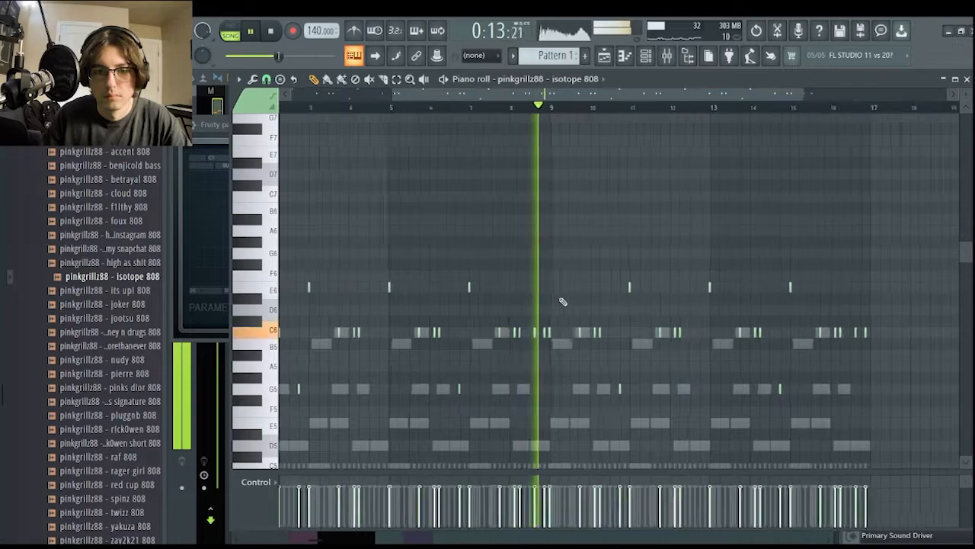
{"action": "right_click", "coordinate": [597, 333]}
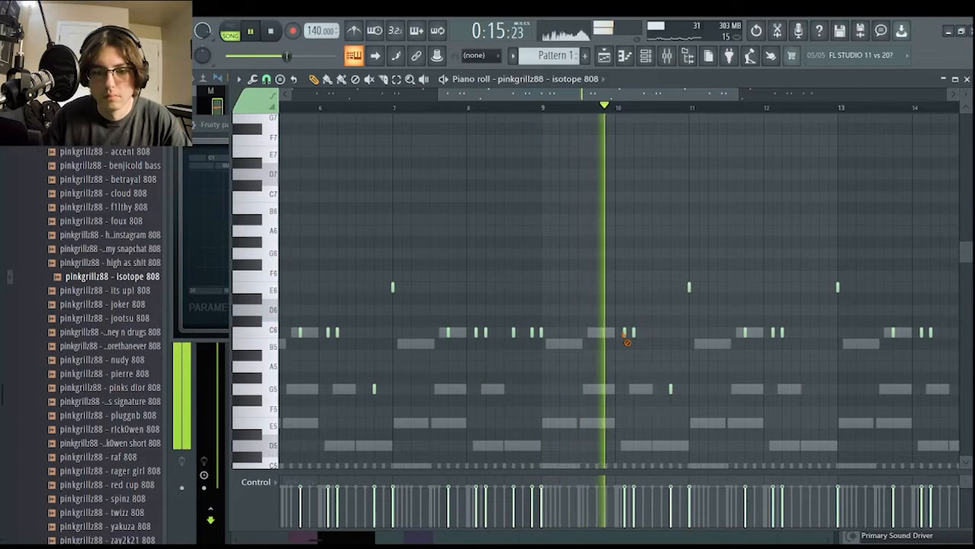
{"action": "right_click", "coordinate": [672, 389]}
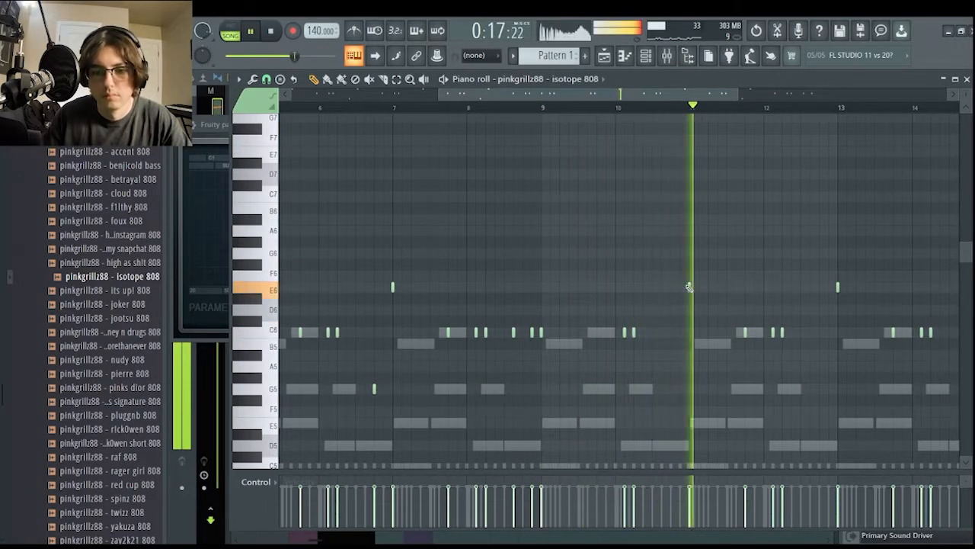
{"action": "right_click", "coordinate": [689, 289]}
{"action": "left_click", "coordinate": [503, 108]}
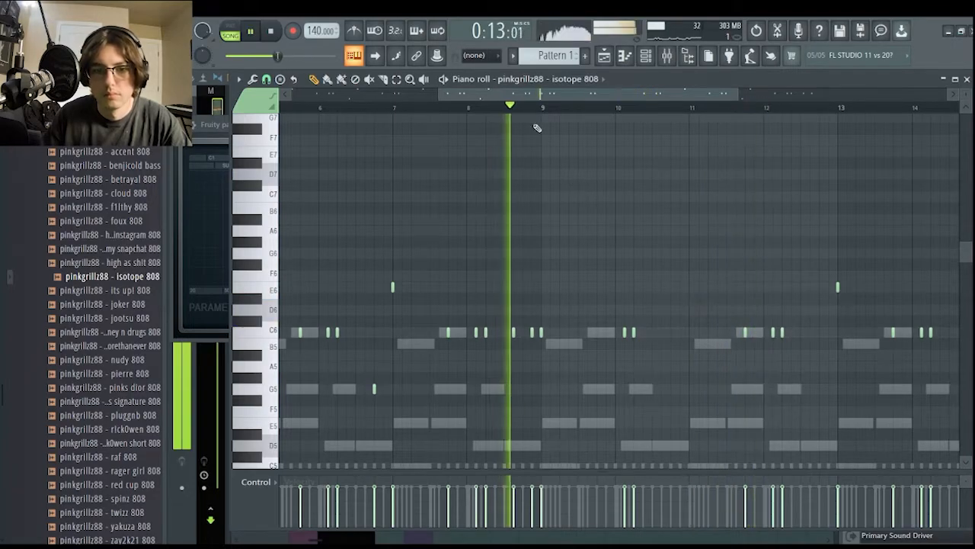
{"action": "right_click", "coordinate": [633, 333]}
{"action": "right_click", "coordinate": [624, 333]}
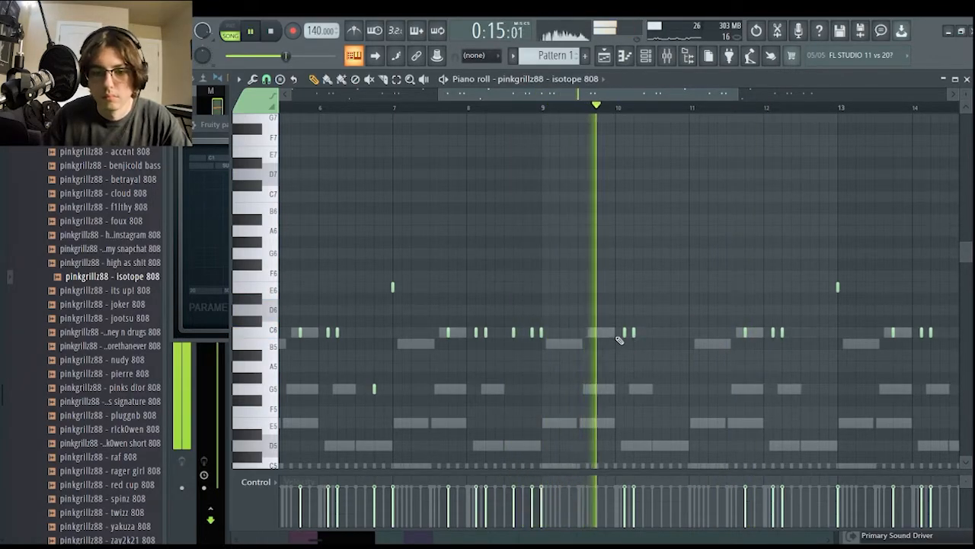
{"action": "left_click", "coordinate": [689, 332]}
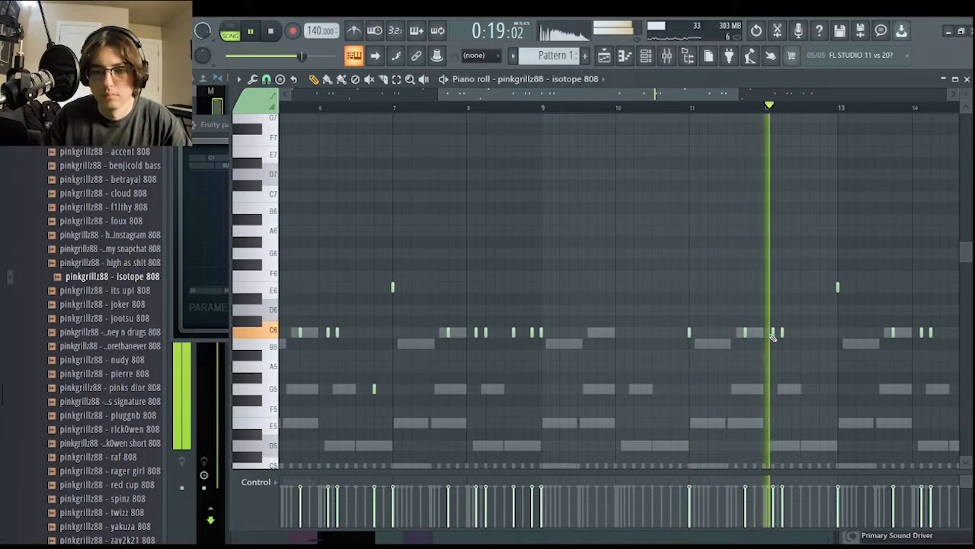
Replace the E6 at the start of bar 13 with C6 and delete the following C6 notes in bars 13 and 14.
{"action": "right_click", "coordinate": [837, 288]}
{"action": "left_click", "coordinate": [838, 332]}
{"action": "right_click", "coordinate": [892, 332]}
{"action": "right_click", "coordinate": [921, 332]}
{"action": "right_click", "coordinate": [930, 333]}
Replace the E6 note at the start of bar 15 with a short C6 note.
{"action": "scroll", "coordinate": [911, 343], "scroll_direction": "down", "scroll_amount": 3}
{"action": "scroll", "coordinate": [909, 347], "scroll_direction": "up", "scroll_amount": 4}
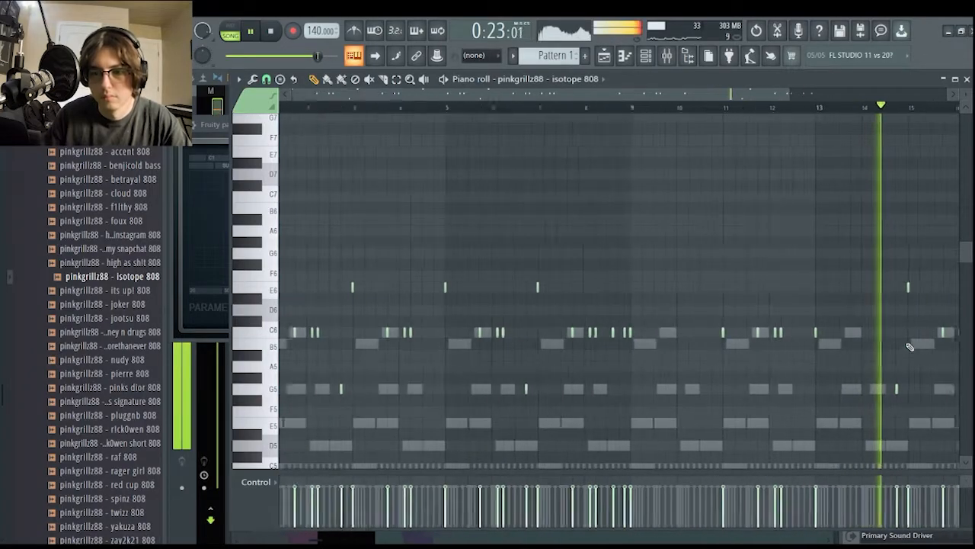
{"action": "scroll", "coordinate": [908, 307], "scroll_direction": "down", "scroll_amount": 3}
{"action": "scroll", "coordinate": [884, 303], "scroll_direction": "up", "scroll_amount": 3}
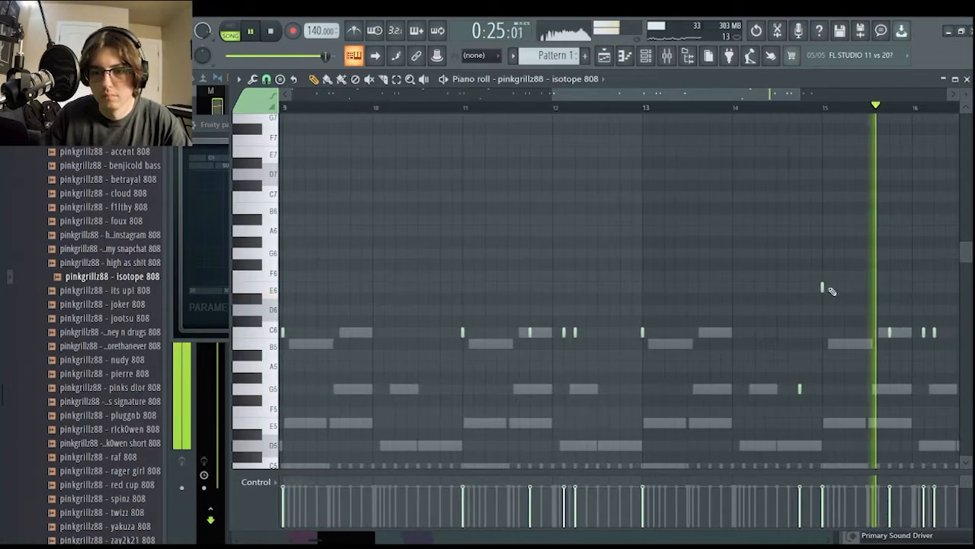
{"action": "right_click", "coordinate": [824, 288]}
{"action": "left_click", "coordinate": [822, 335]}
Listen to the 808 pattern from the start, stop playback, and transpose all its notes down one octave.
{"action": "scroll", "coordinate": [859, 337], "scroll_direction": "down", "scroll_amount": 4}
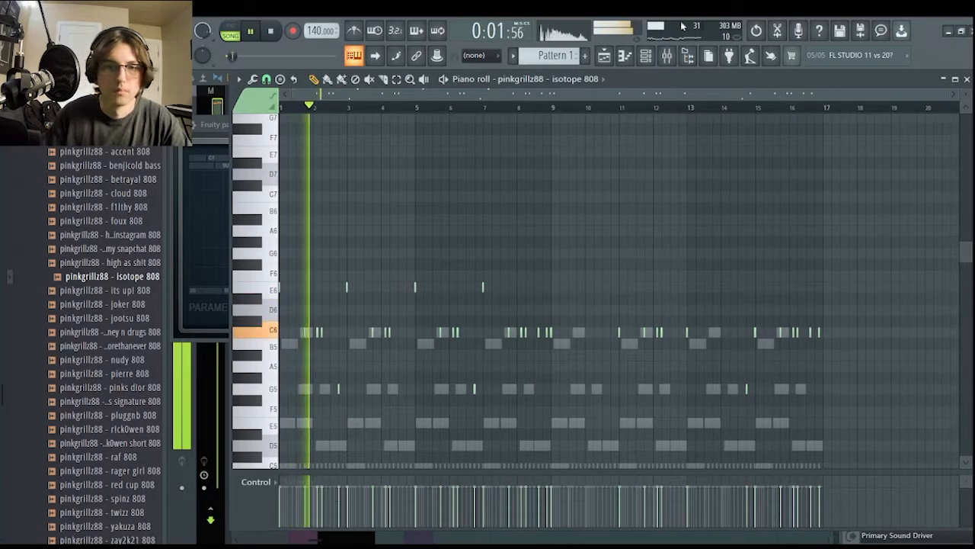
{"action": "left_click", "coordinate": [645, 57]}
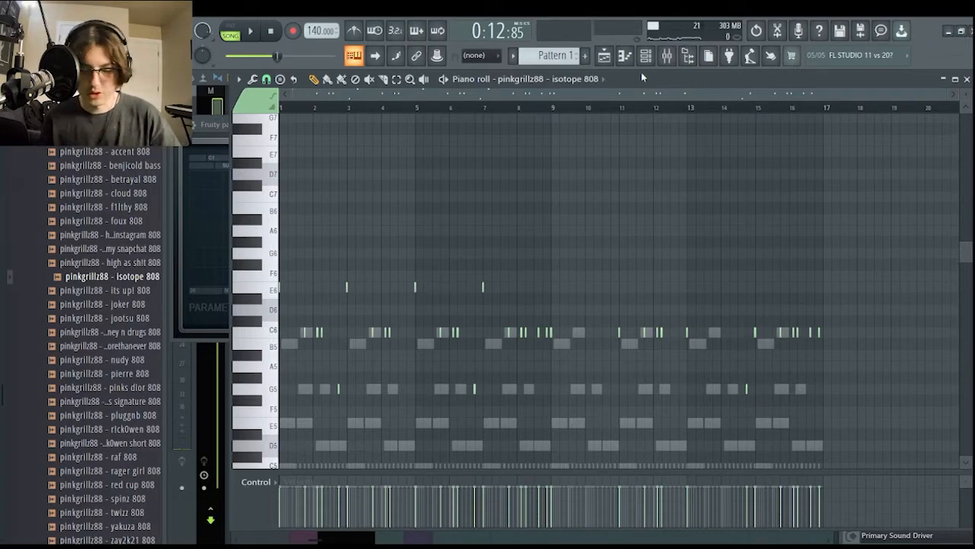
{"action": "scroll", "coordinate": [409, 288], "scroll_direction": "down", "scroll_amount": 4}
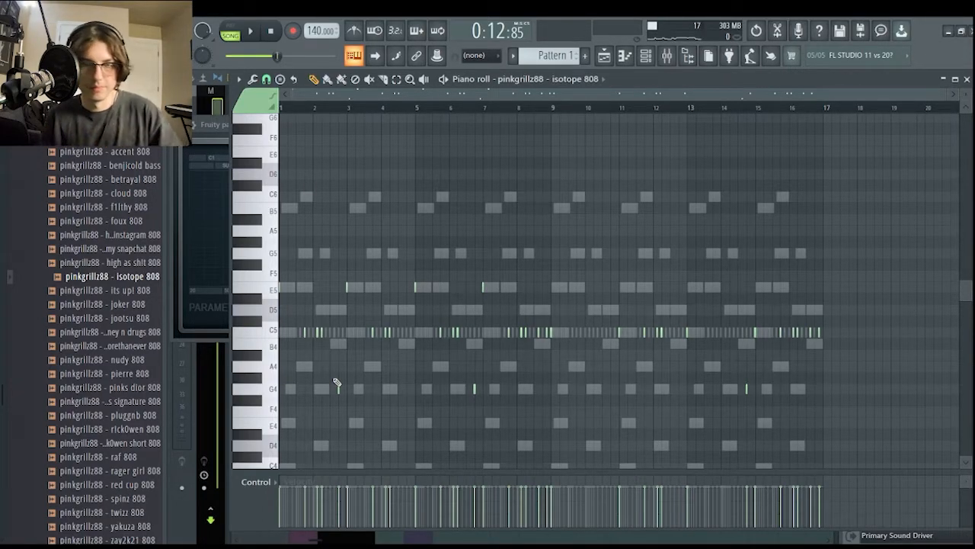
Play the pattern from its beginning to hear the current drums and melody together.
{"action": "key", "text": "space"}
{"action": "key", "text": "space"}
{"action": "left_click", "coordinate": [283, 108]}
{"action": "key", "text": "space"}
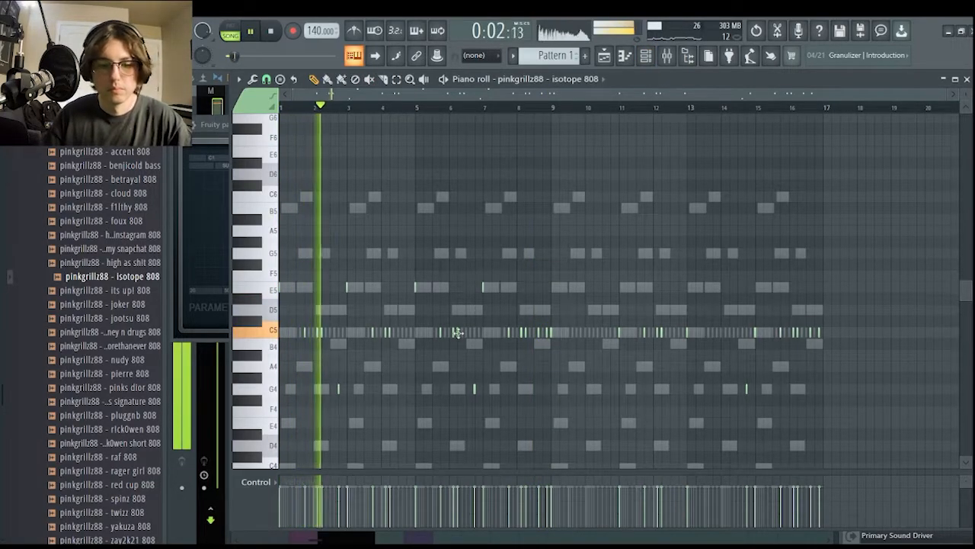
Add the ella cymbal sample from the percs folder as a new channel below the open hat.
{"action": "left_click", "coordinate": [645, 56]}
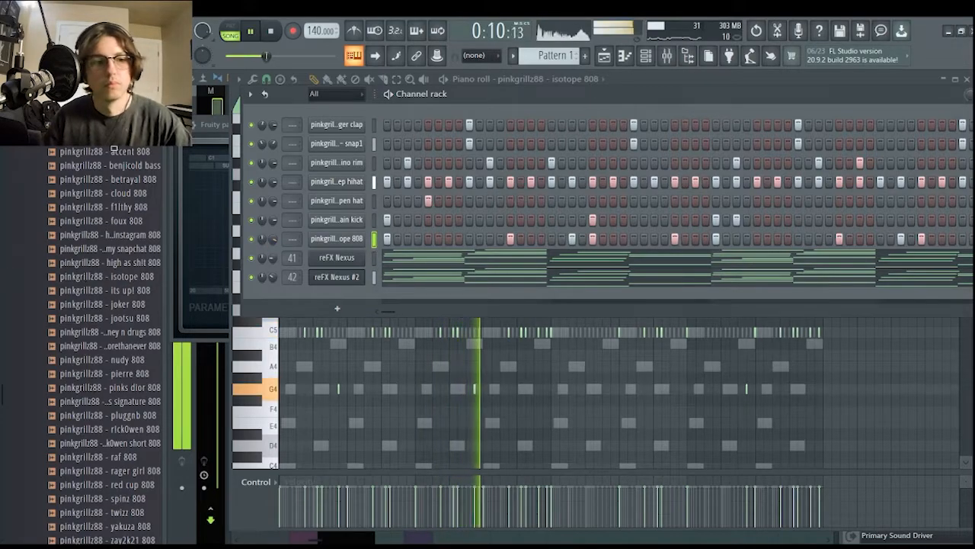
{"action": "scroll", "coordinate": [99, 179], "scroll_direction": "down", "scroll_amount": 5}
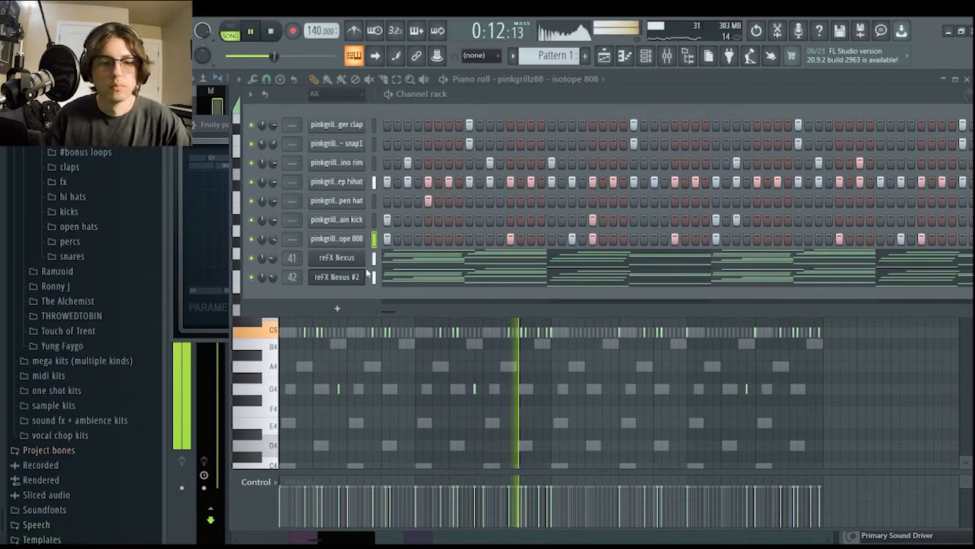
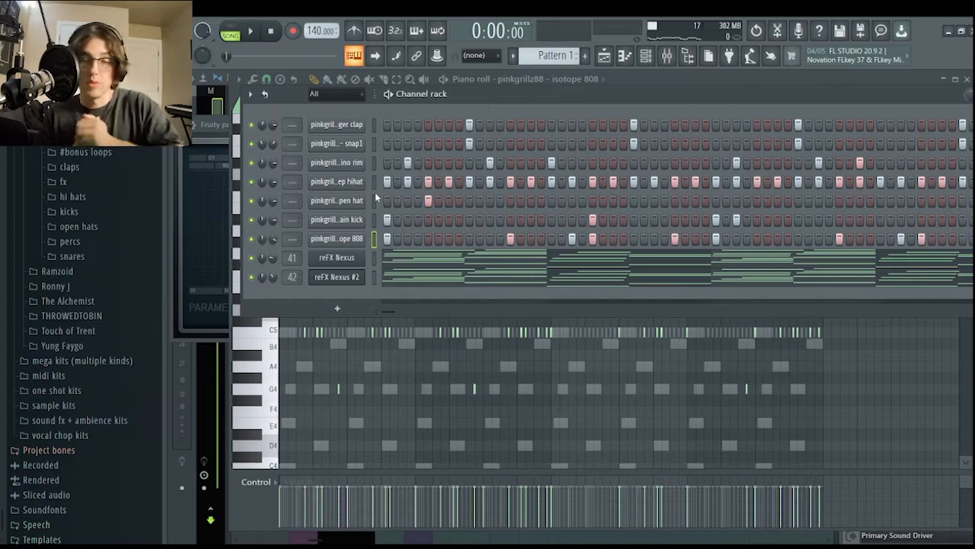
{"action": "key", "text": "space"}
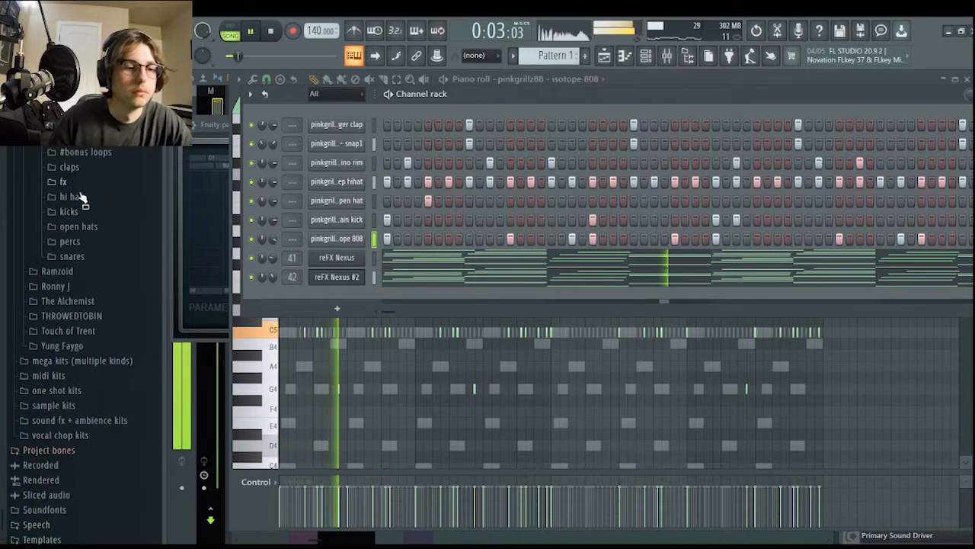
{"action": "left_click", "coordinate": [87, 244]}
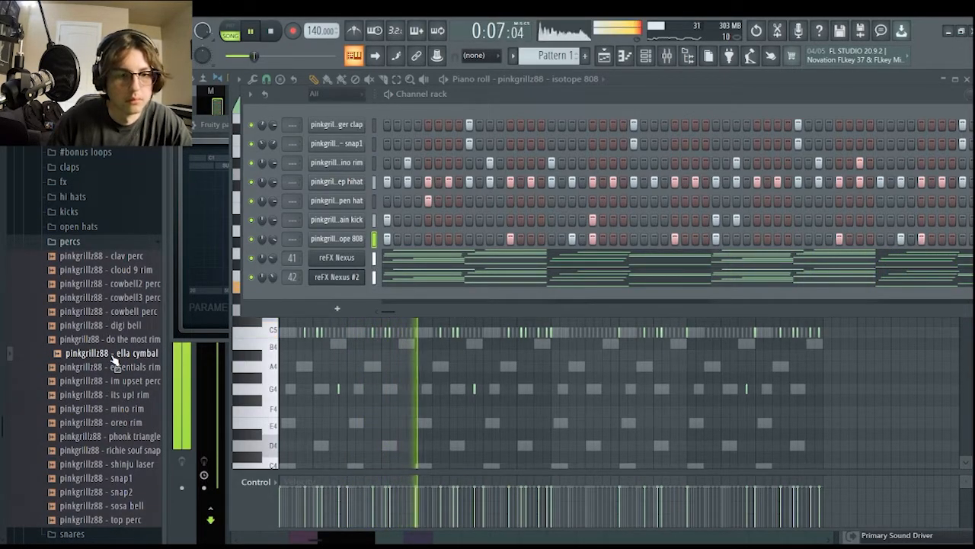
{"action": "left_click_drag", "start_coordinate": [113, 358], "coordinate": [402, 211]}
Place ella cymbal hits on step 5 and every eighth step after it, filling bars 1–8 while the beat plays.
{"action": "key", "text": "space"}
{"action": "left_click", "coordinate": [428, 220]}
{"action": "key", "text": "space"}
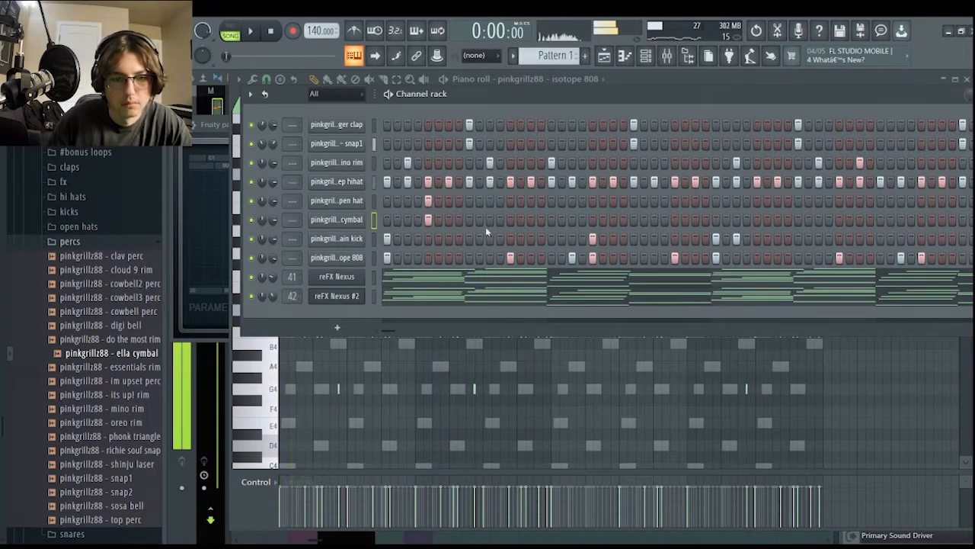
{"action": "left_click", "coordinate": [510, 219]}
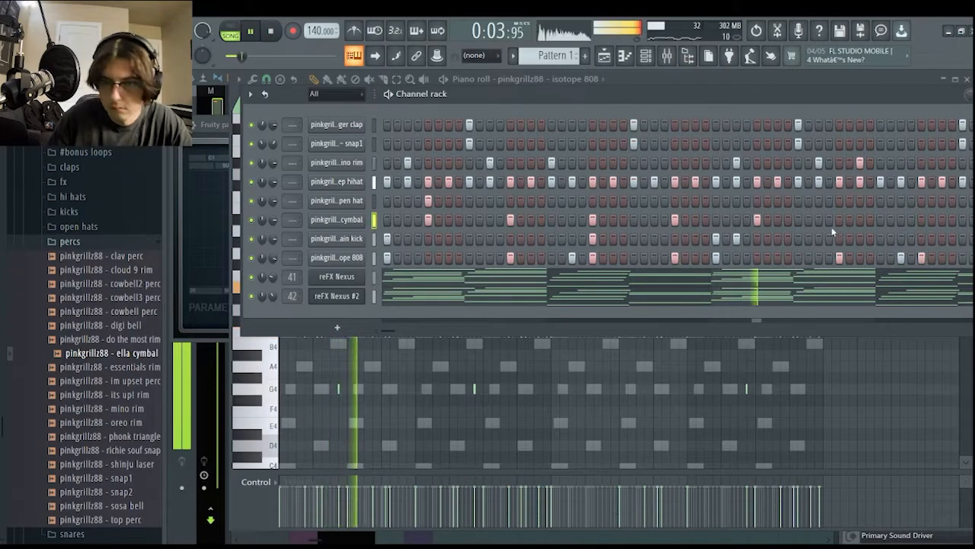
{"action": "right_click", "coordinate": [370, 233]}
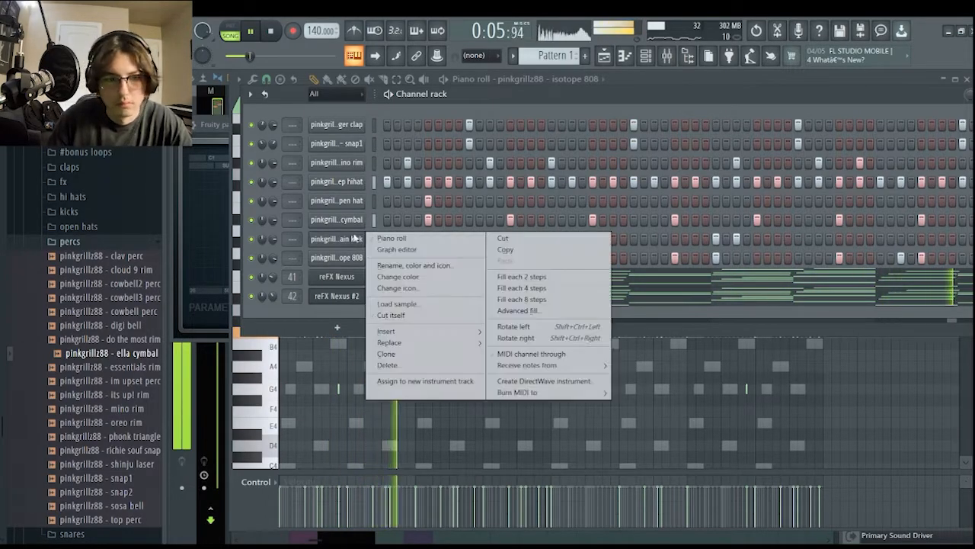
{"action": "right_click", "coordinate": [366, 219]}
{"action": "left_click", "coordinate": [385, 221]}
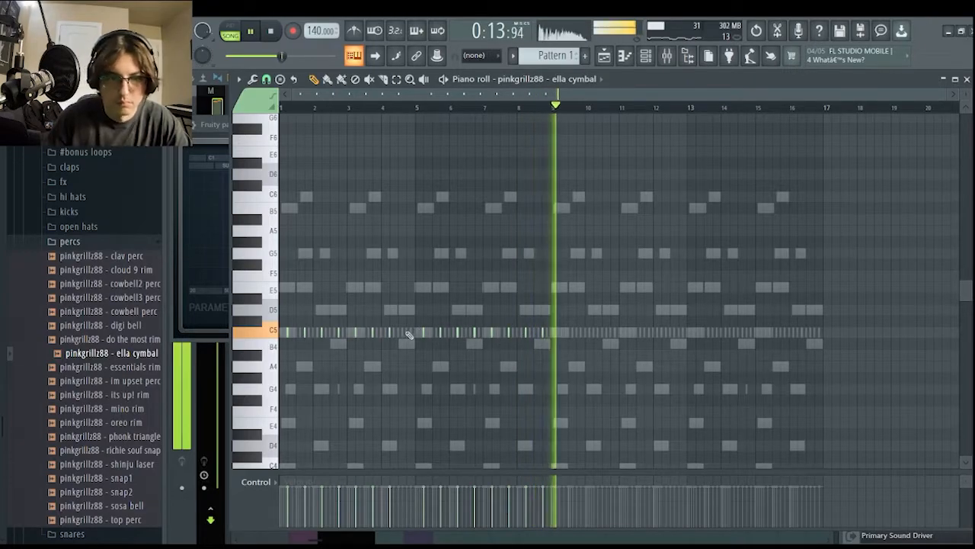
{"action": "left_click", "coordinate": [644, 55]}
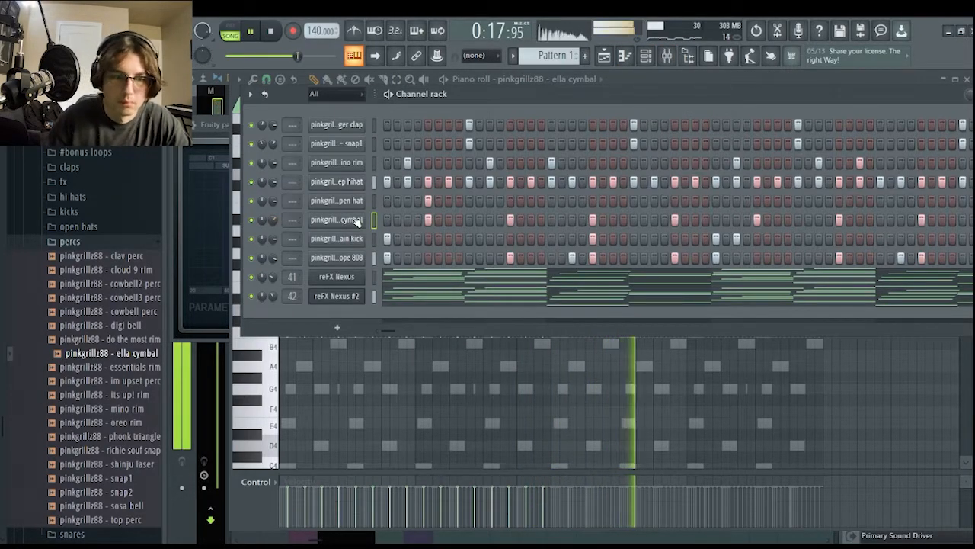
Duplicate the ella cymbal notes into bars 9–16 and delete the originals in bars 1–8.
{"action": "right_click", "coordinate": [332, 223]}
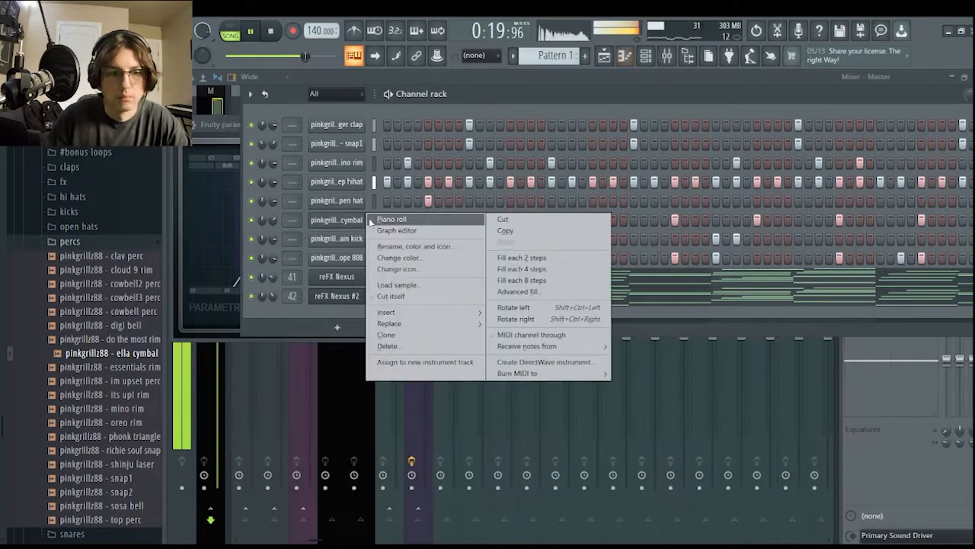
{"action": "left_click", "coordinate": [393, 219]}
{"action": "key", "text": "ctrl+b"}
{"action": "key", "text": "ctrl+d"}
{"action": "left_click_drag", "start_coordinate": [546, 328], "coordinate": [139, 458]}
{"action": "key", "text": "Delete"}
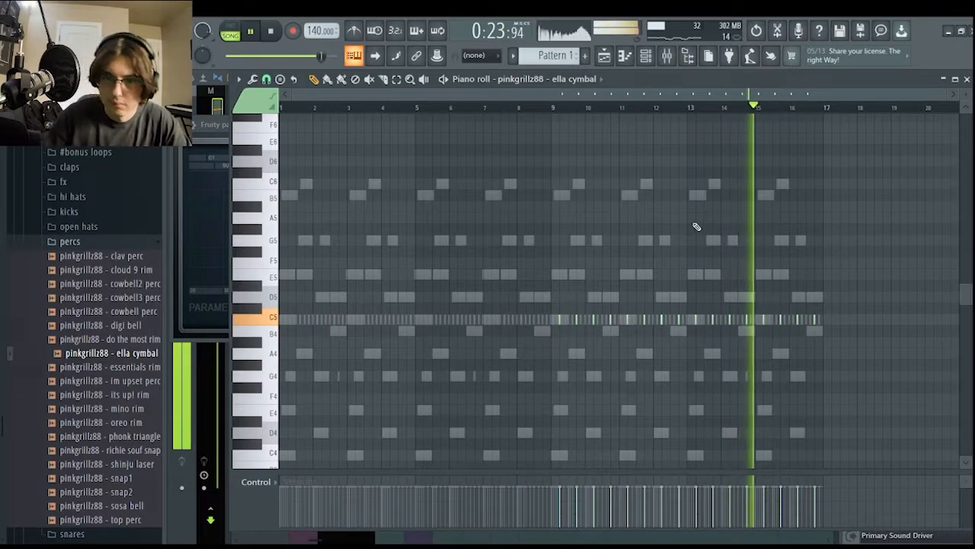
Rearrange the ella cymbal notes so they play only in bars 5–8 and 13–16.
{"action": "left_click", "coordinate": [649, 54]}
{"action": "left_click_drag", "start_coordinate": [697, 304], "coordinate": [424, 320]}
{"action": "key", "text": "ctrl+d"}
{"action": "left_click", "coordinate": [646, 55]}
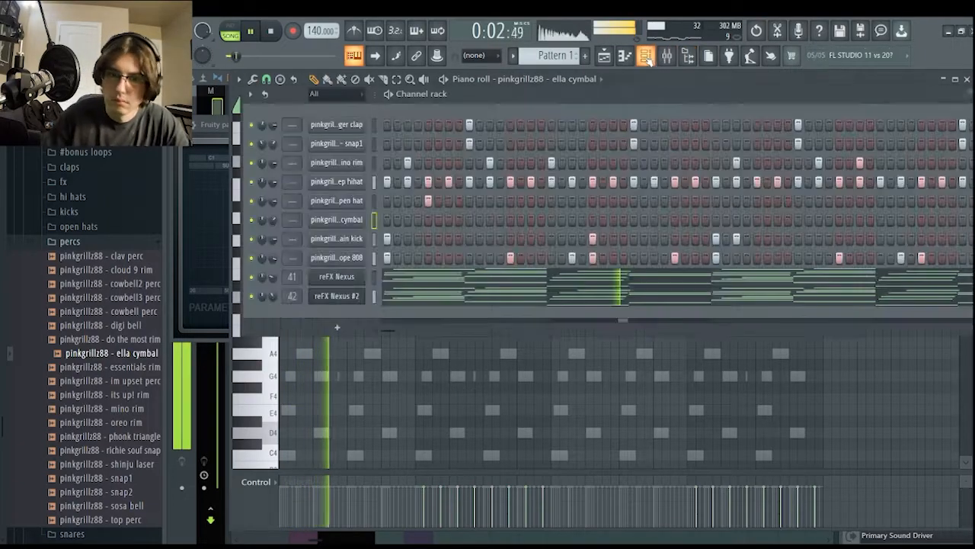
Audition samples in the snares folder and add the lucki snare as a new channel below the clap.
{"action": "left_click", "coordinate": [70, 242]}
{"action": "left_click", "coordinate": [71, 257]}
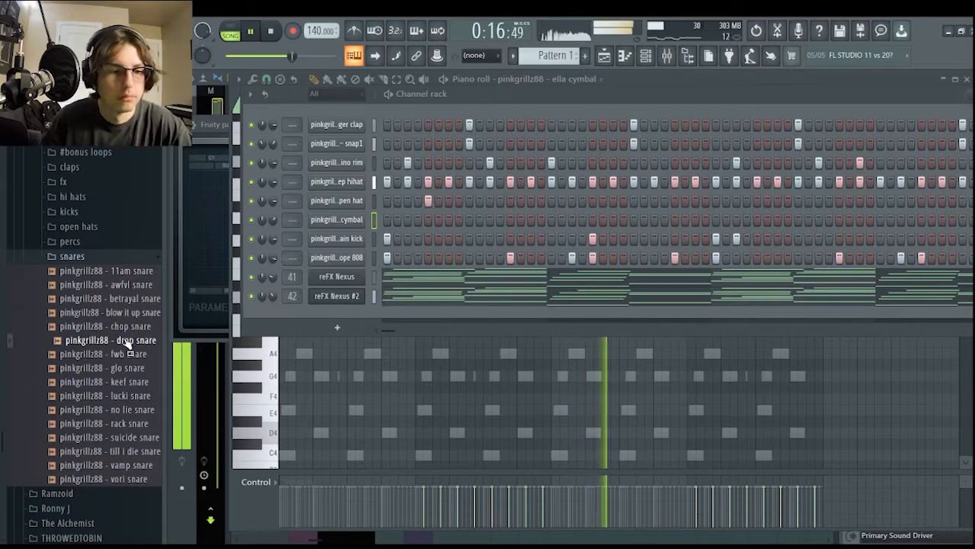
{"action": "left_click", "coordinate": [132, 383]}
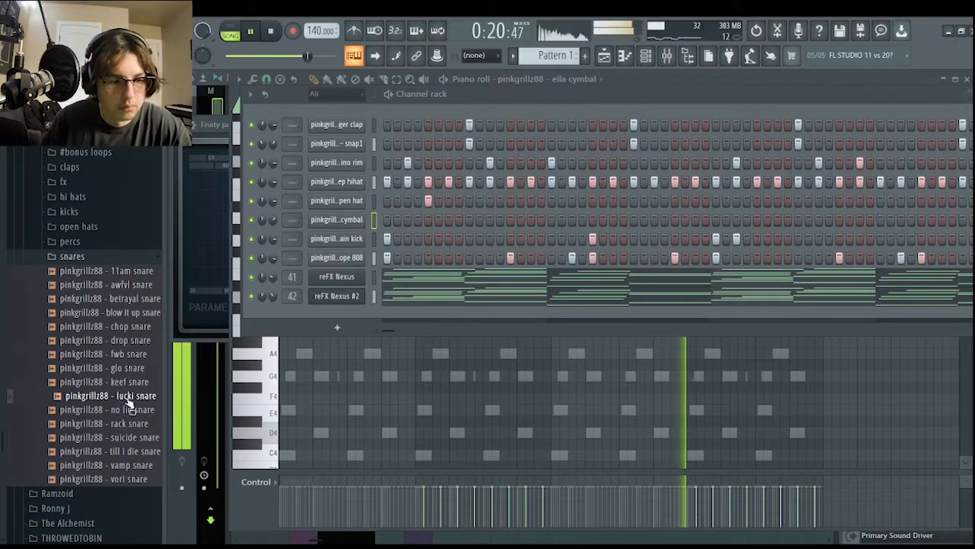
{"action": "left_click_drag", "start_coordinate": [128, 404], "coordinate": [367, 131]}
{"action": "key", "text": "space"}
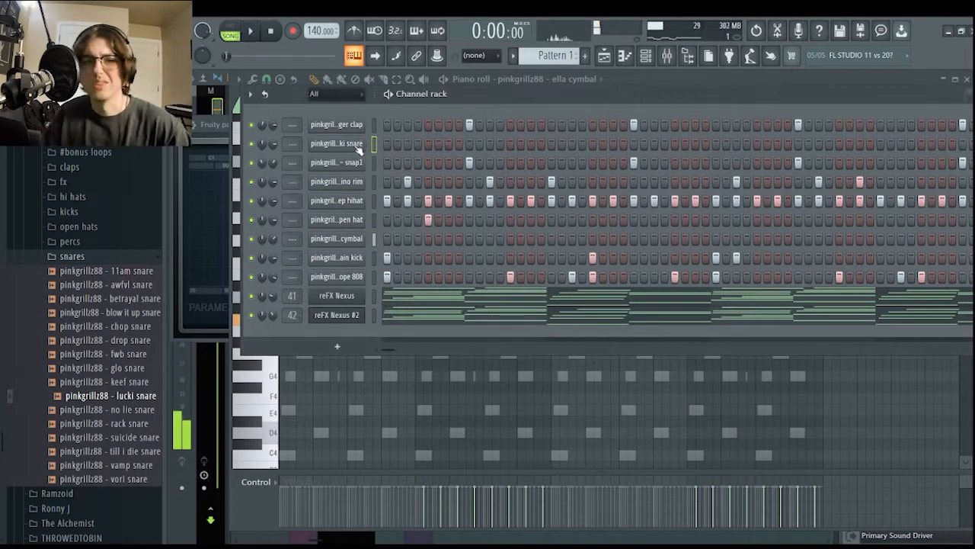
Copy the clap channel's step pattern and paste it into the lucki snare channel.
{"action": "left_click", "coordinate": [362, 143]}
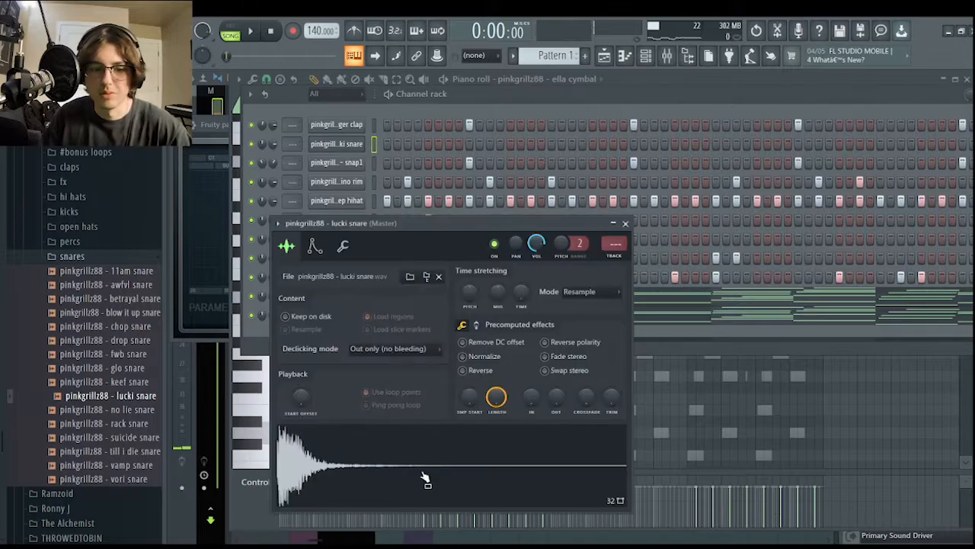
{"action": "left_click", "coordinate": [625, 224]}
{"action": "right_click", "coordinate": [360, 126]}
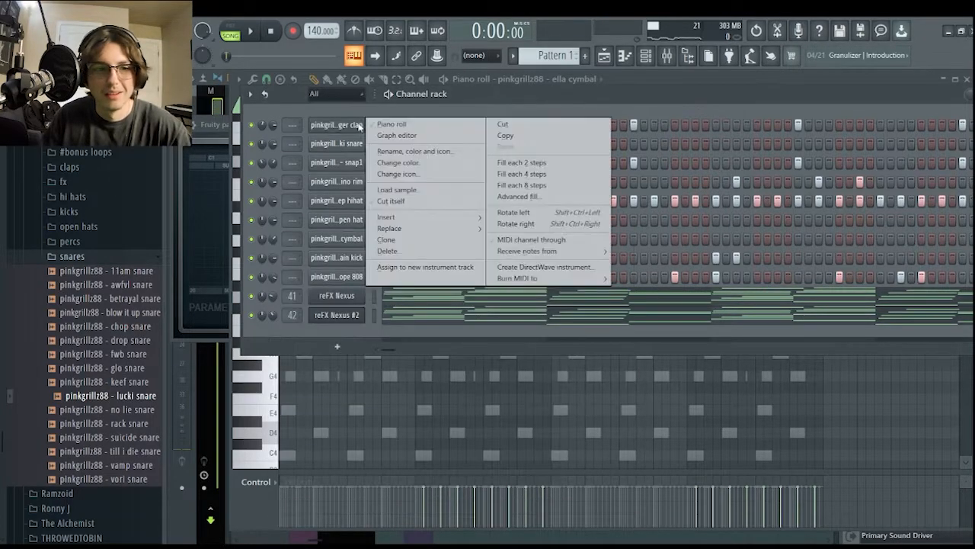
{"action": "left_click", "coordinate": [504, 137]}
{"action": "right_click", "coordinate": [361, 145]}
{"action": "left_click", "coordinate": [533, 167]}
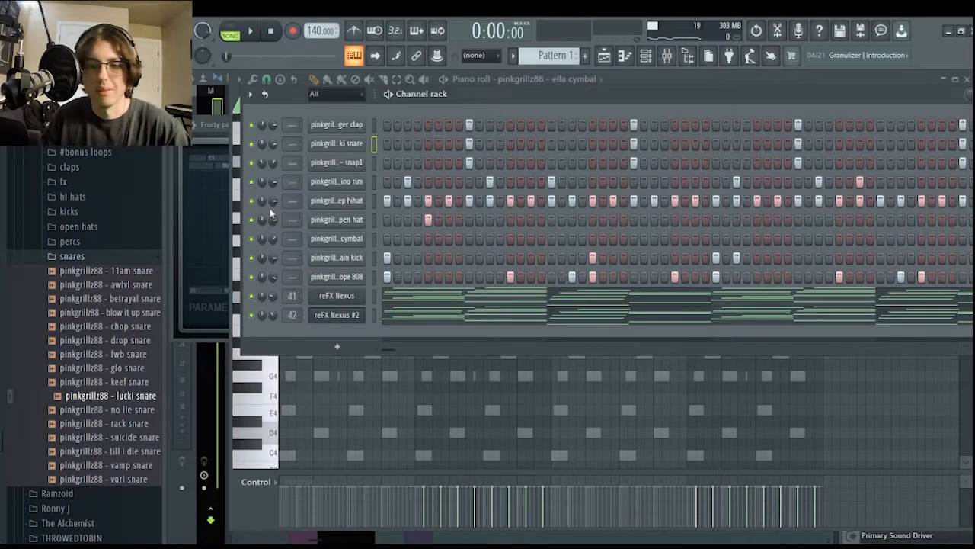
Add extra lucki snare hits on steps 3 and 35 and near the end of bar 6 while the beat plays.
{"action": "key", "text": "space"}
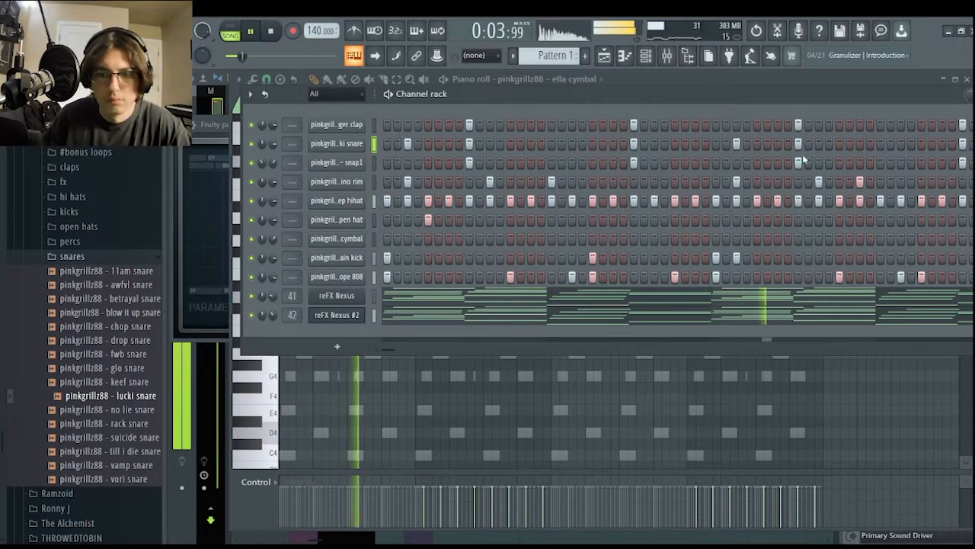
{"action": "right_click", "coordinate": [352, 149]}
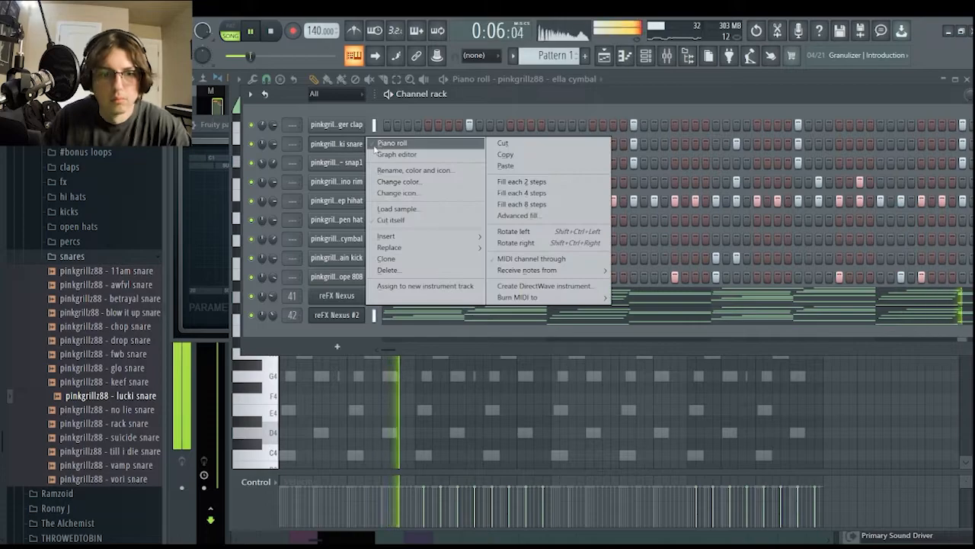
{"action": "left_click", "coordinate": [328, 199]}
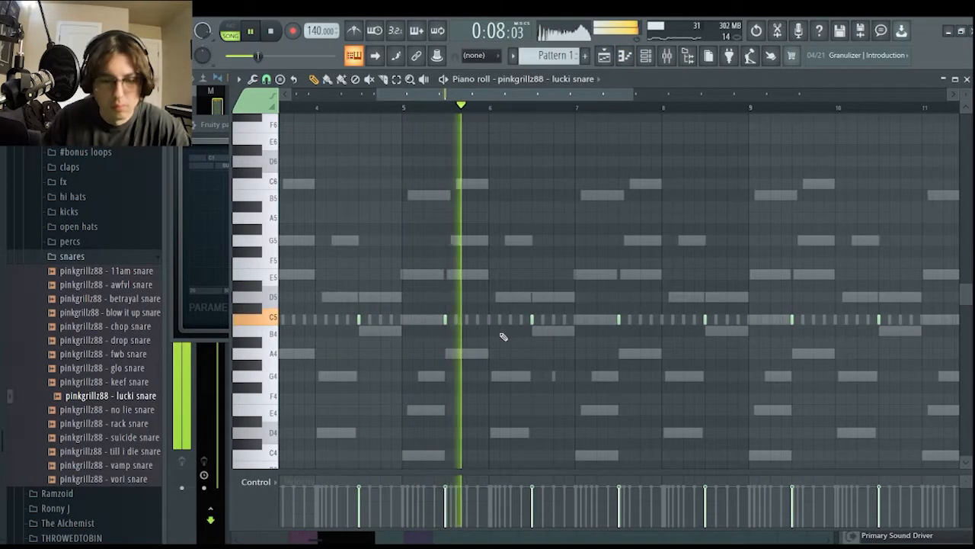
{"action": "scroll", "coordinate": [524, 325], "scroll_direction": "up", "scroll_amount": 1}
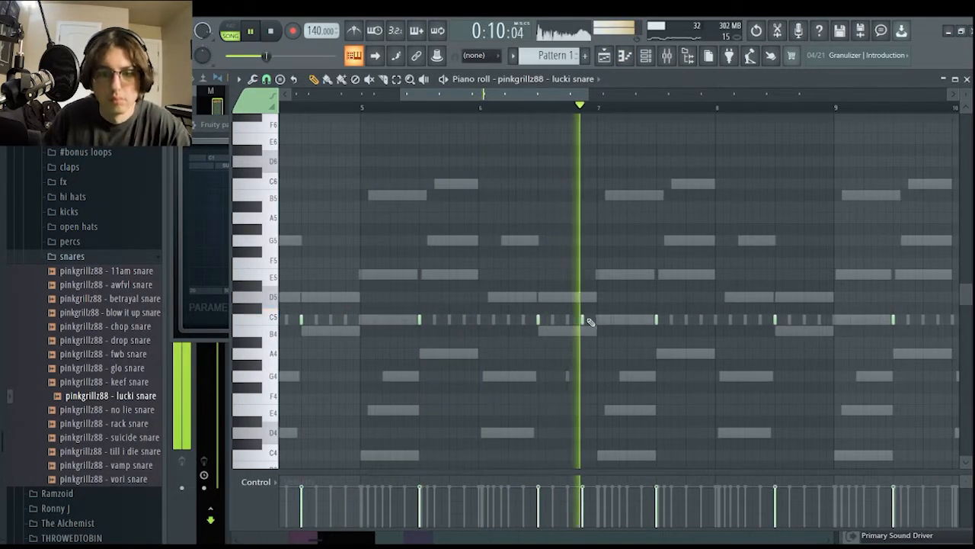
{"action": "scroll", "coordinate": [584, 322], "scroll_direction": "down", "scroll_amount": 4}
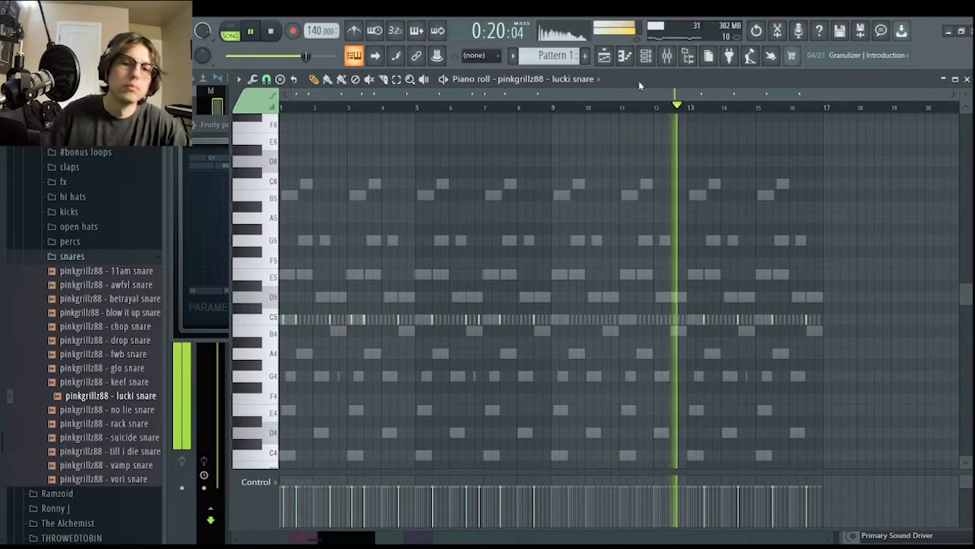
{"action": "left_click", "coordinate": [645, 55]}
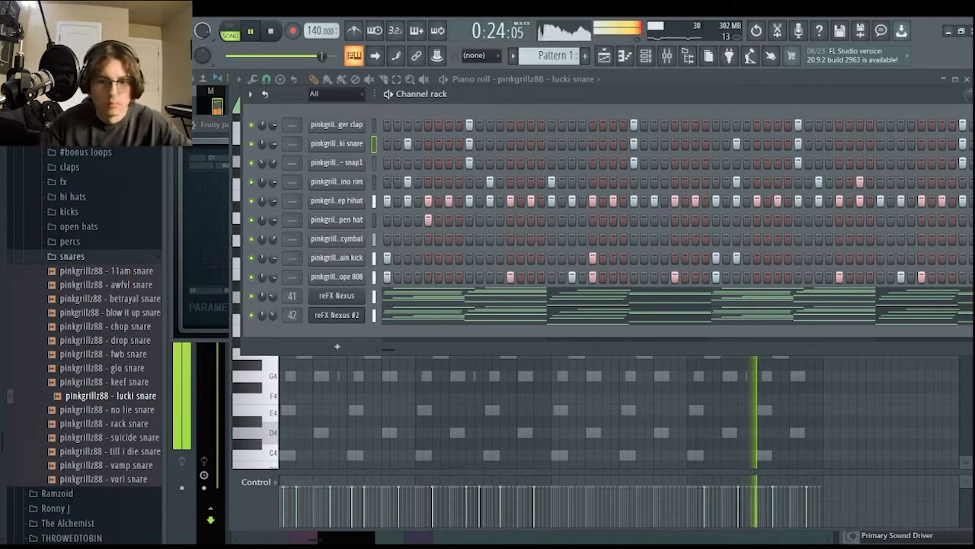
Audition samples in the percs folder and add the im upset perc as a new channel above the mino rim.
{"action": "left_click", "coordinate": [99, 258]}
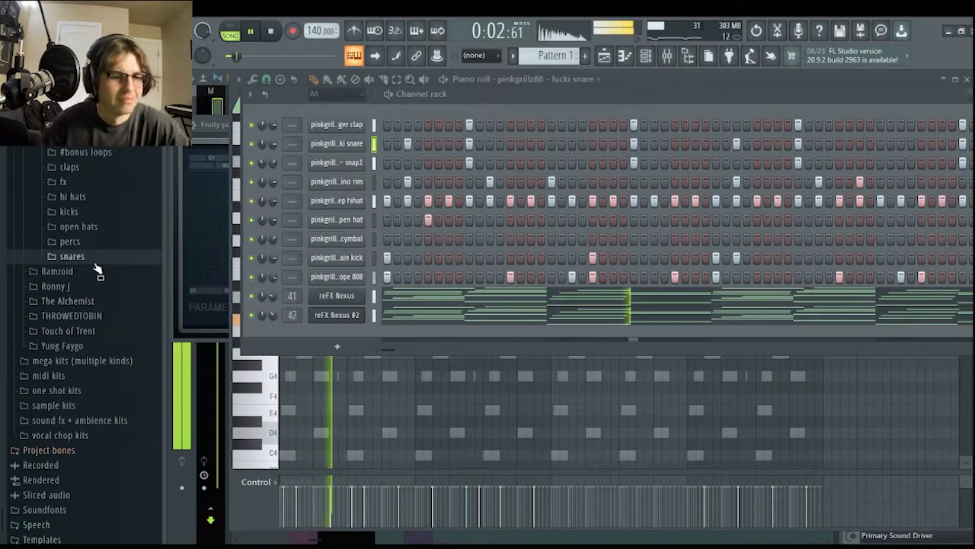
{"action": "left_click", "coordinate": [69, 241]}
{"action": "left_click", "coordinate": [107, 463]}
{"action": "left_click", "coordinate": [108, 480]}
{"action": "left_click", "coordinate": [117, 494]}
{"action": "left_click", "coordinate": [116, 479]}
{"action": "left_click", "coordinate": [115, 492]}
{"action": "left_click", "coordinate": [122, 518]}
{"action": "left_click", "coordinate": [126, 380]}
{"action": "left_click", "coordinate": [130, 366]}
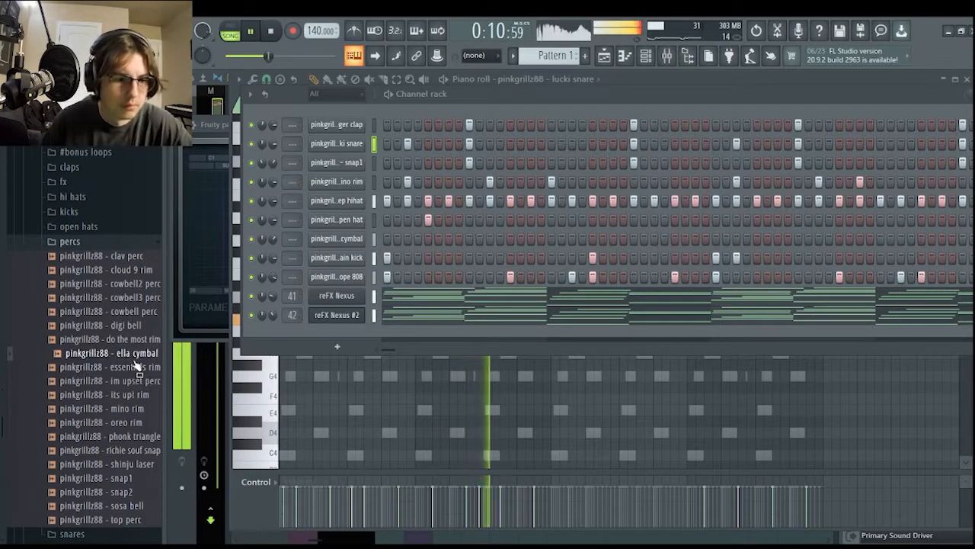
{"action": "left_click", "coordinate": [137, 381]}
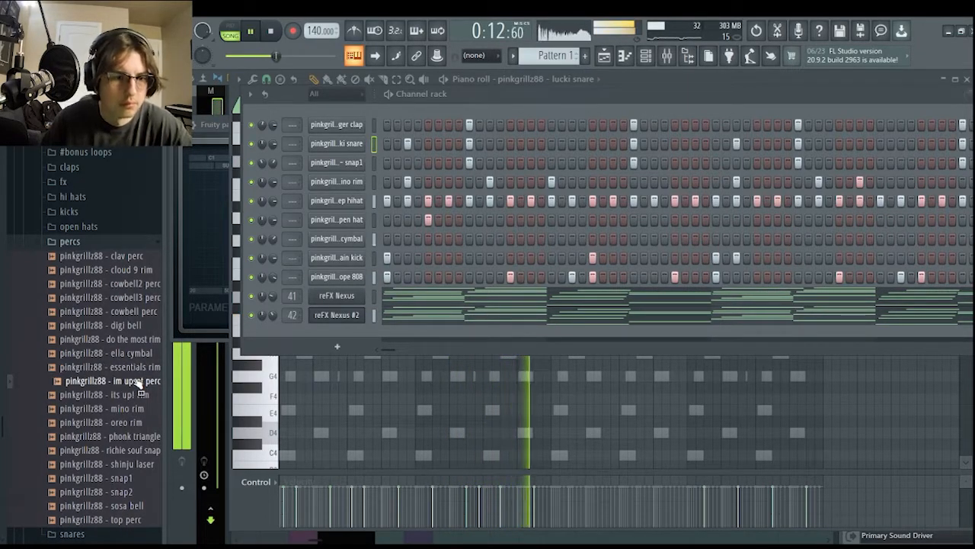
{"action": "left_click_drag", "start_coordinate": [139, 385], "coordinate": [416, 183]}
Place im upset perc hits on steps 3 and 23 of the pattern.
{"action": "left_click", "coordinate": [408, 182]}
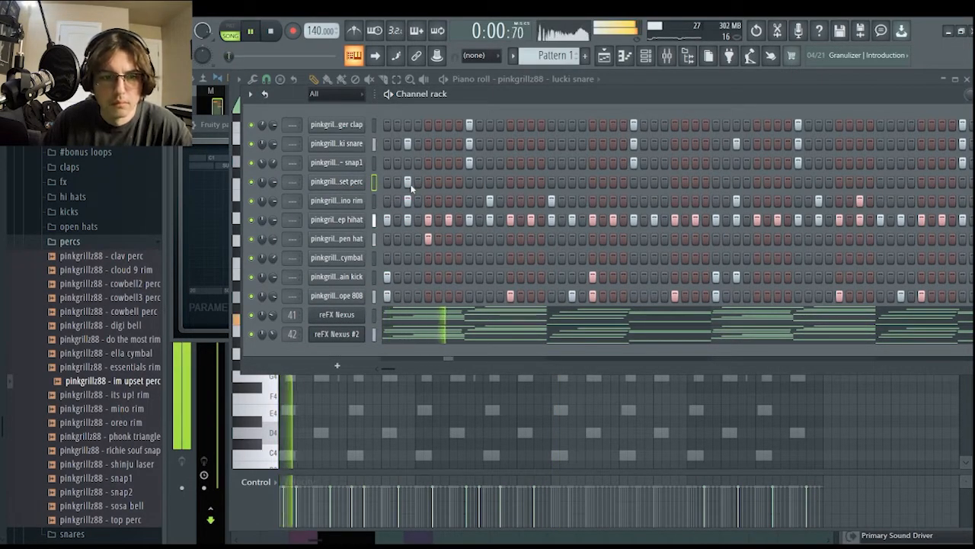
{"action": "left_click", "coordinate": [449, 182]}
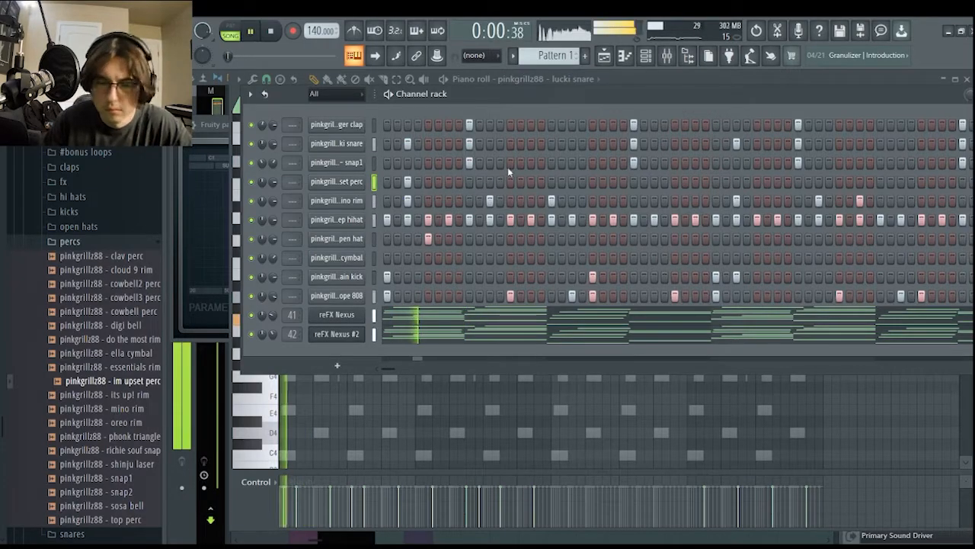
{"action": "left_click", "coordinate": [613, 182]}
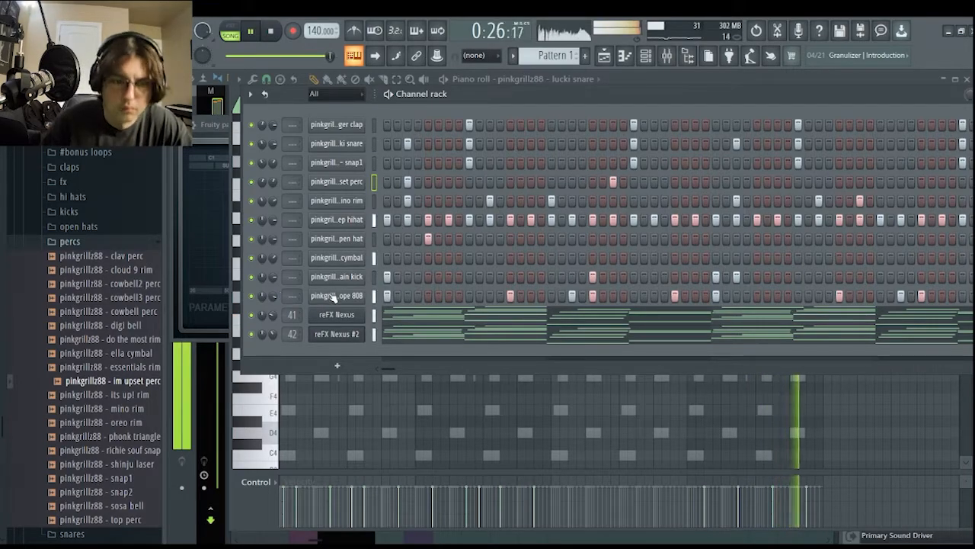
Open the n2deep hihat channel's notes in the piano roll.
{"action": "left_click", "coordinate": [336, 220]}
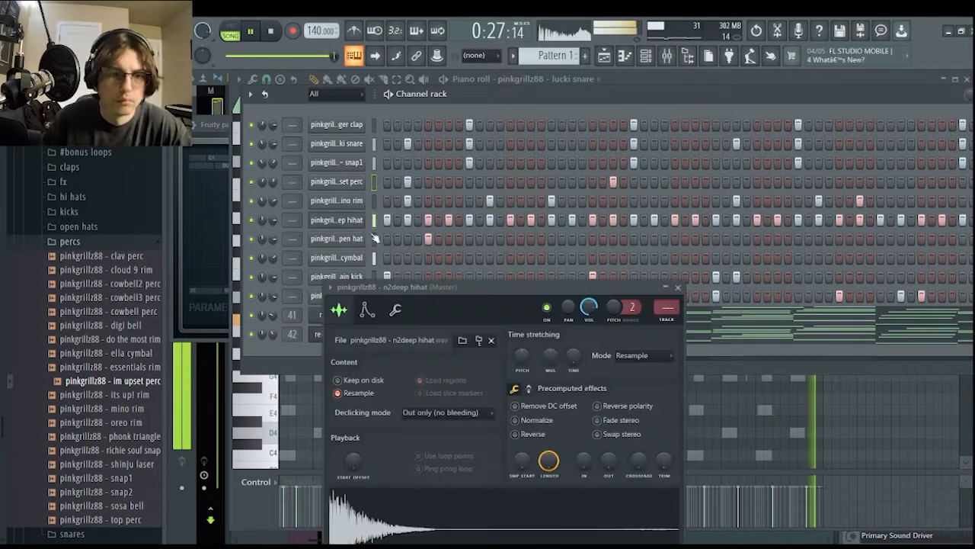
{"action": "left_click", "coordinate": [677, 287]}
{"action": "right_click", "coordinate": [358, 219]}
{"action": "left_click", "coordinate": [388, 220]}
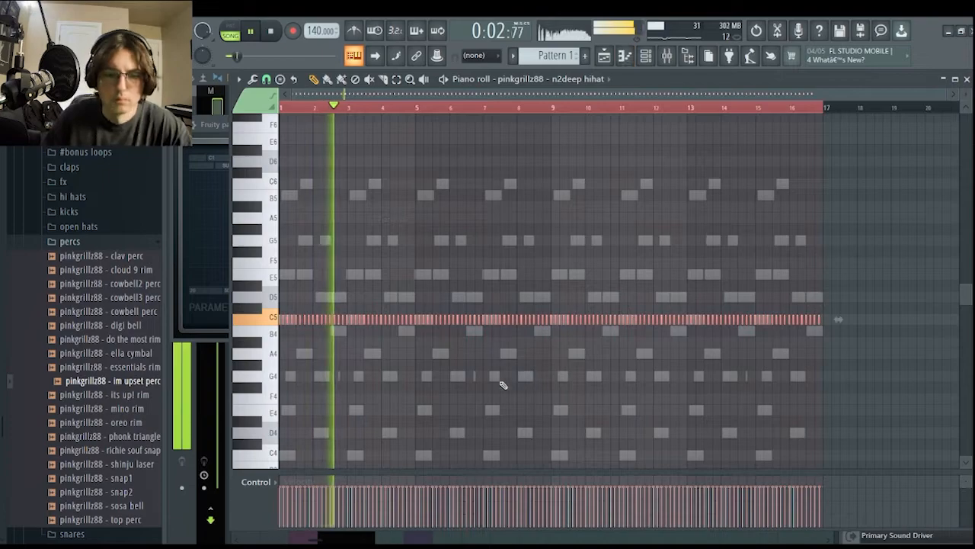
{"action": "key", "text": "alt+u"}
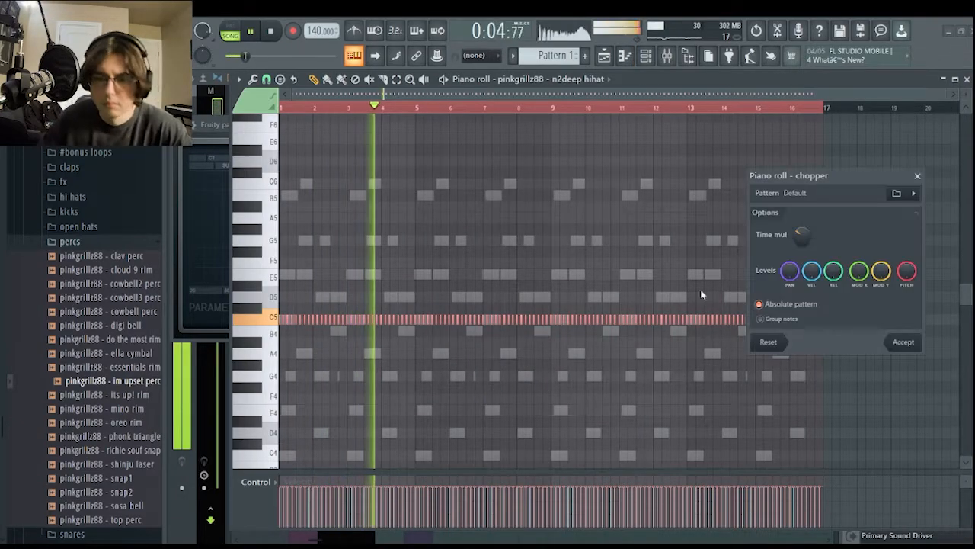
{"action": "left_click", "coordinate": [918, 176]}
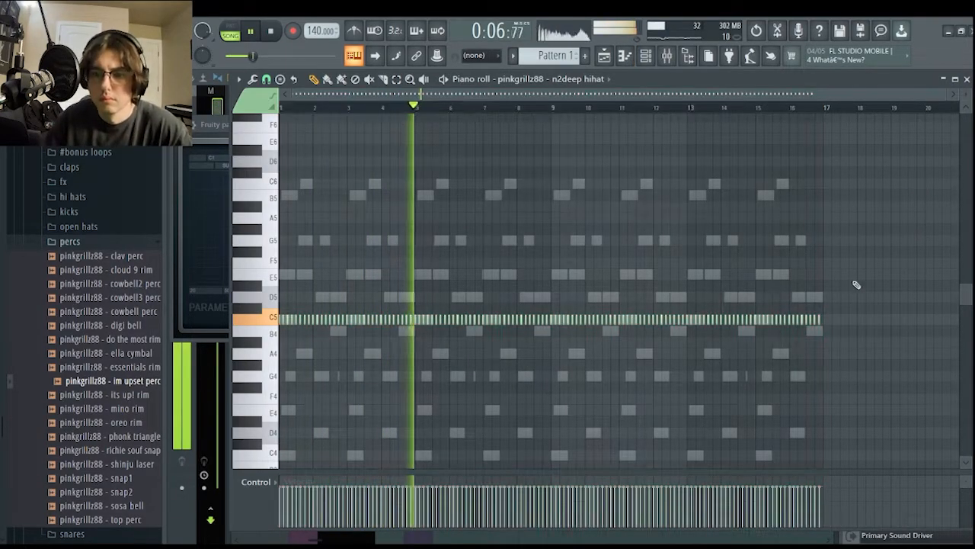
{"action": "key", "text": "space"}
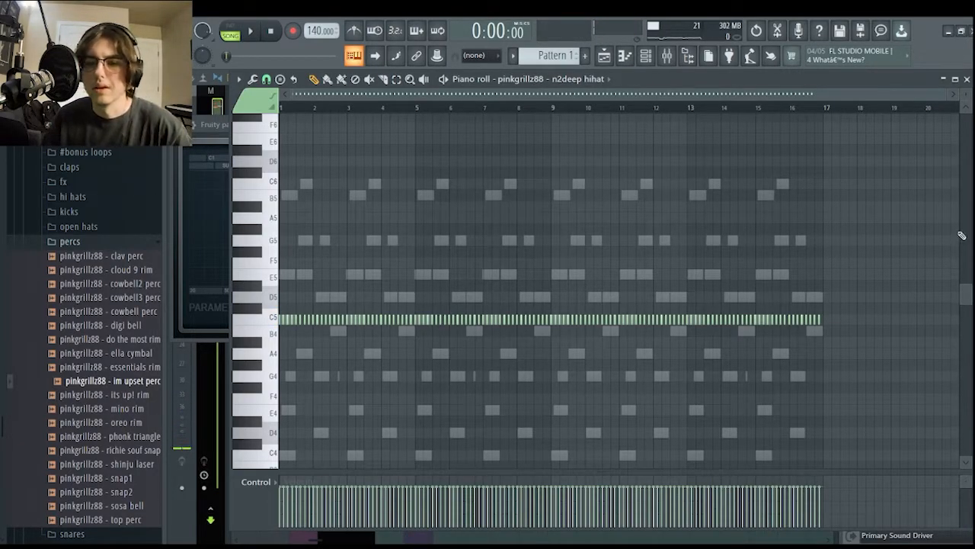
Make the hi-hat notes legato up to bar 17, using a temporary end note on the F5 row and deleting it again.
{"action": "left_click", "coordinate": [824, 161]}
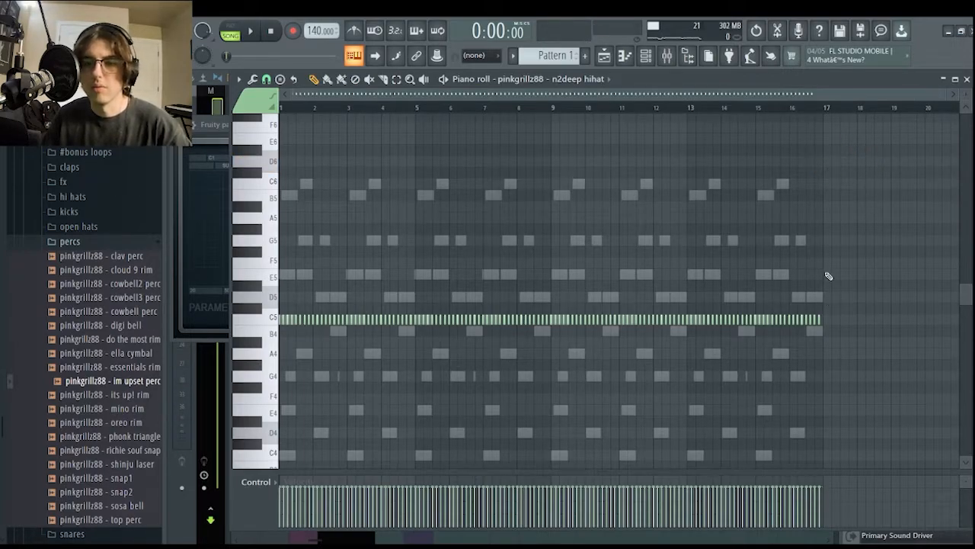
{"action": "left_click", "coordinate": [828, 263]}
{"action": "right_click", "coordinate": [825, 263]}
{"action": "left_click", "coordinate": [824, 261]}
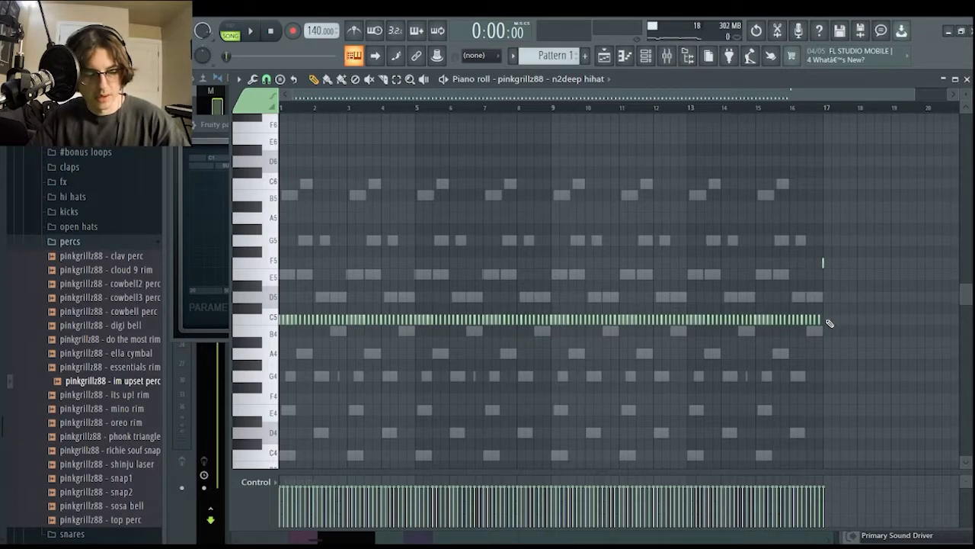
{"action": "key", "text": "ctrl+l"}
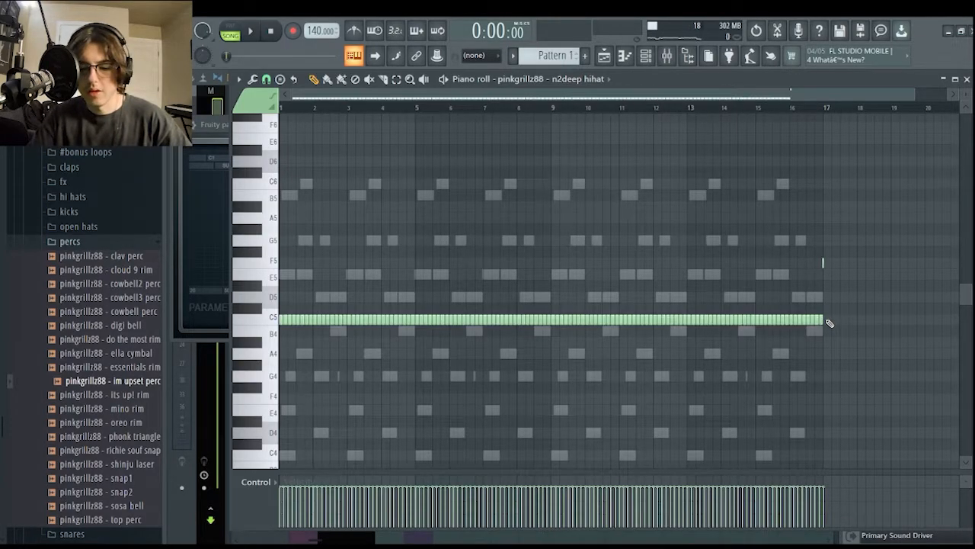
{"action": "right_click", "coordinate": [824, 264]}
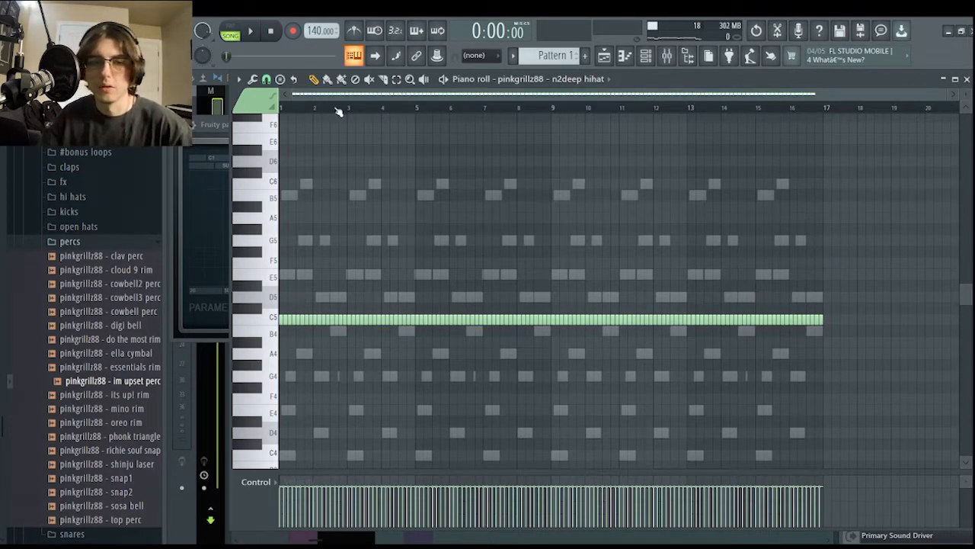
{"action": "scroll", "coordinate": [297, 319], "scroll_direction": "up", "scroll_amount": 4}
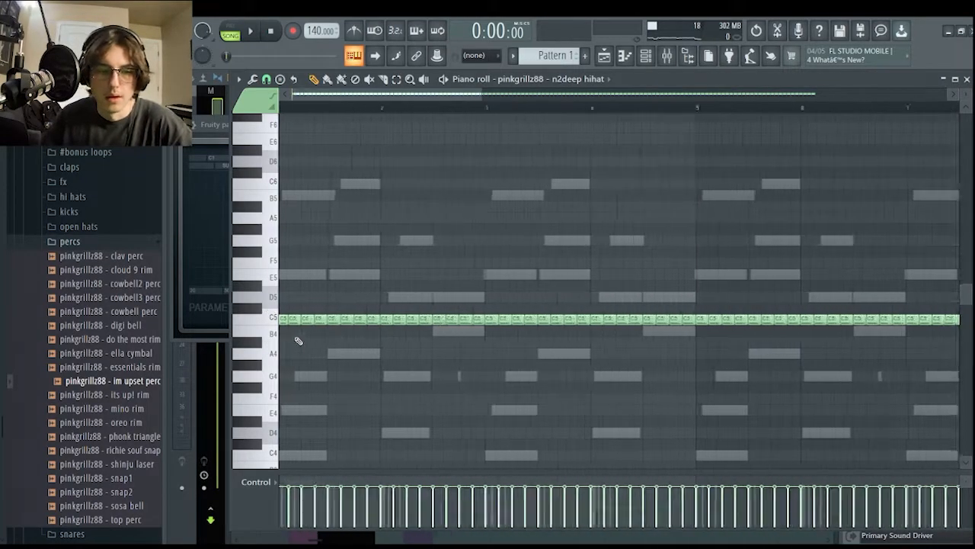
{"action": "key", "text": "space"}
{"action": "scroll", "coordinate": [351, 344], "scroll_direction": "up", "scroll_amount": 3}
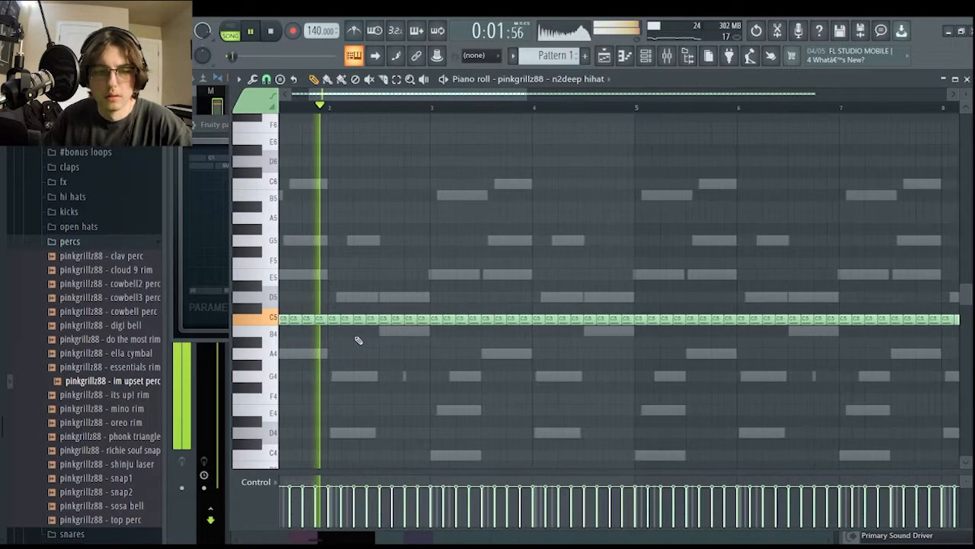
{"action": "key", "text": "space"}
{"action": "key", "text": "alt+u"}
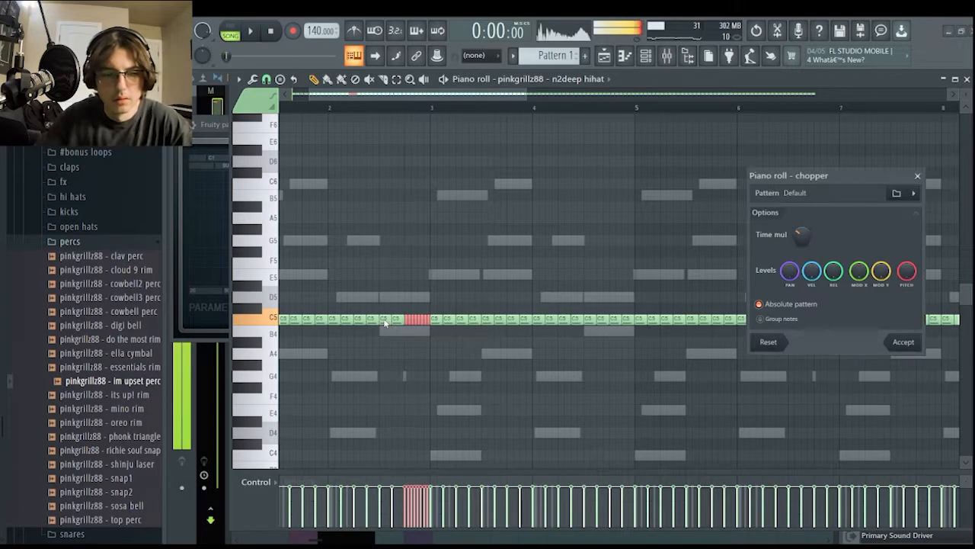
{"action": "left_click", "coordinate": [917, 176]}
Chop the last two hi-hat notes of bar 2 into a fast roll with the chopper.
{"action": "scroll", "coordinate": [351, 336], "scroll_direction": "up", "scroll_amount": 2}
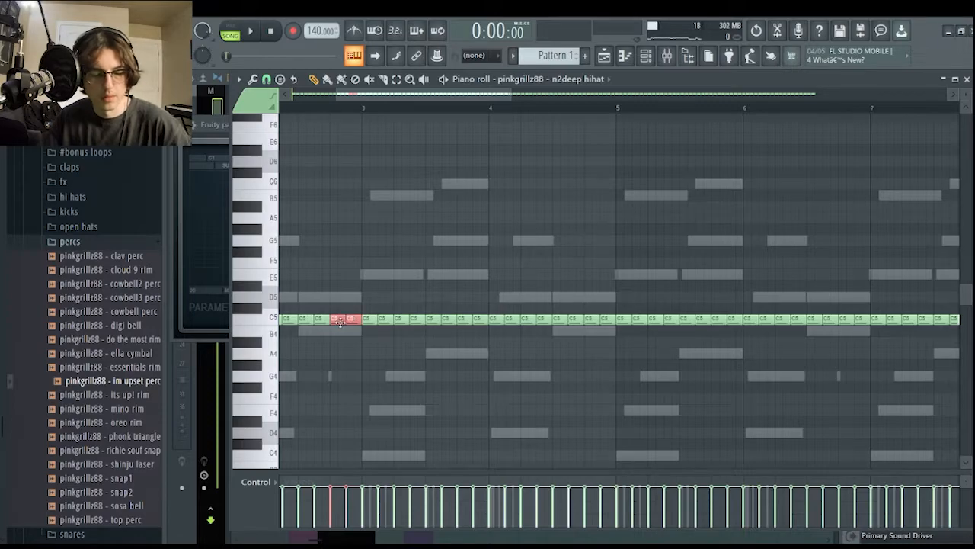
{"action": "key", "text": "alt+u"}
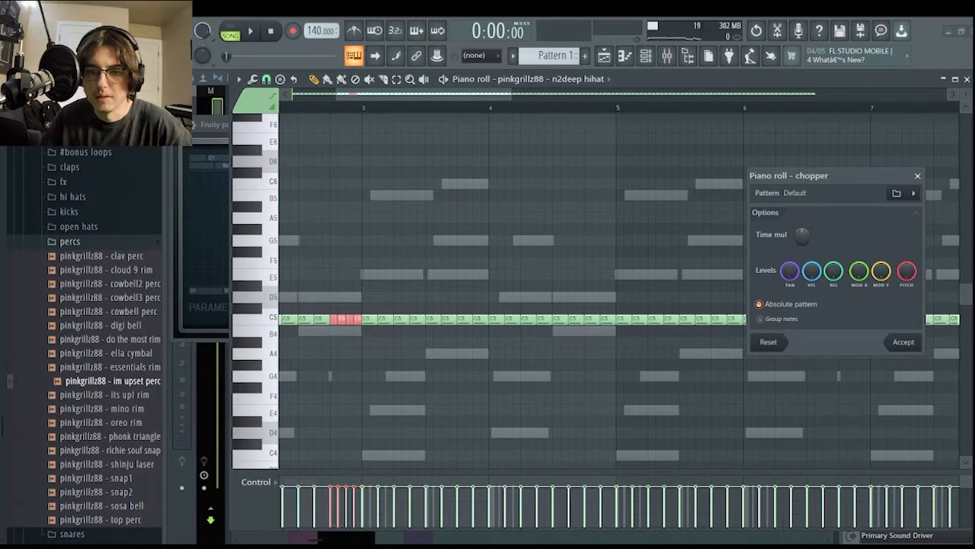
{"action": "left_click", "coordinate": [904, 342]}
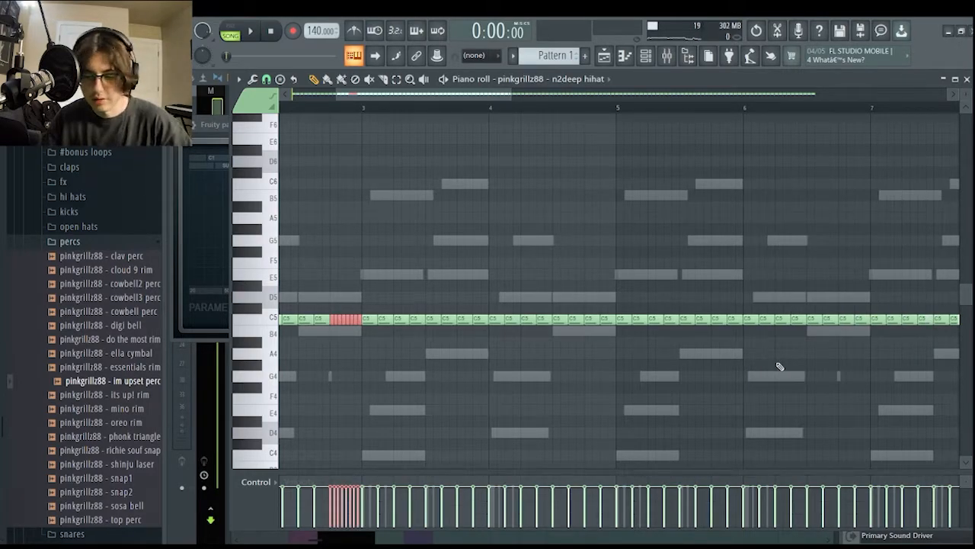
Try transposing the selected hi-hat roll up and down by semitones and octaves.
{"action": "key", "text": "shift+Down"}
{"action": "key", "text": "shift+Down"}
{"action": "key", "text": "shift+Up"}
{"action": "key", "text": "shift+Up"}
{"action": "key", "text": "shift+Up"}
{"action": "key", "text": "shift+Up"}
{"action": "key", "text": "shift+Down"}
{"action": "key", "text": "shift+Down"}
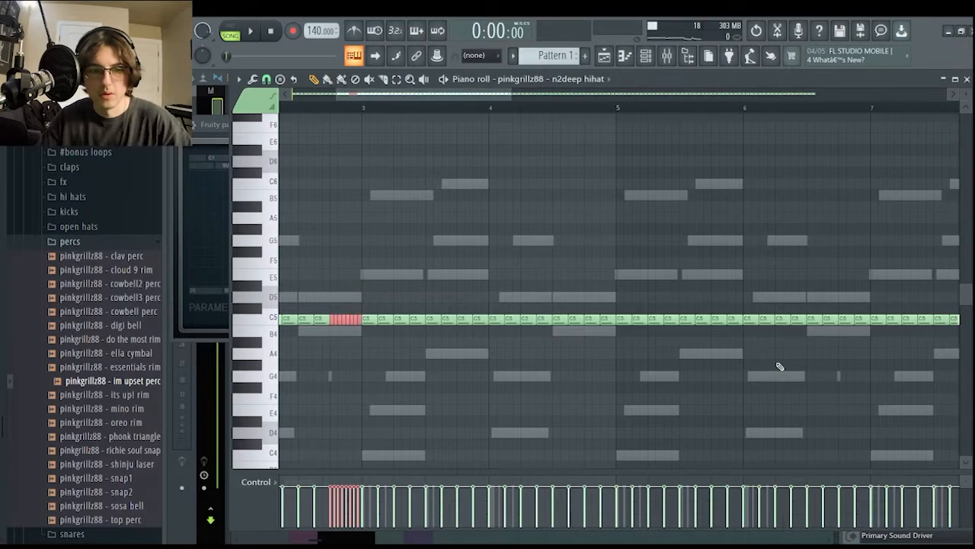
{"action": "key", "text": "ctrl+Down"}
{"action": "key", "text": "ctrl+Up"}
{"action": "key", "text": "ctrl+Up"}
{"action": "key", "text": "ctrl+Down"}
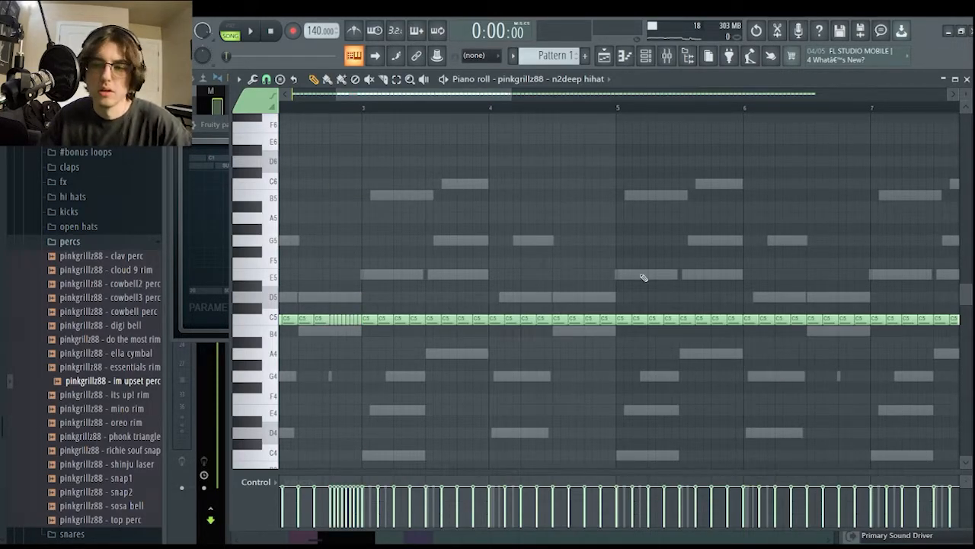
Shape the velocities of the hi-hat roll at the end of bar 2 into a rising ramp and play it back.
{"action": "scroll", "coordinate": [646, 285], "scroll_direction": "down", "scroll_amount": 3}
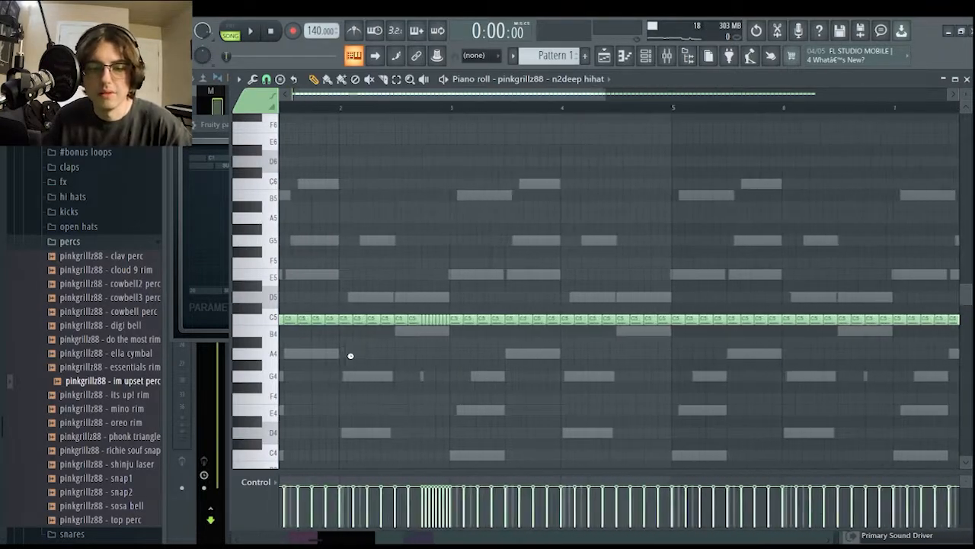
{"action": "scroll", "coordinate": [354, 358], "scroll_direction": "up", "scroll_amount": 3}
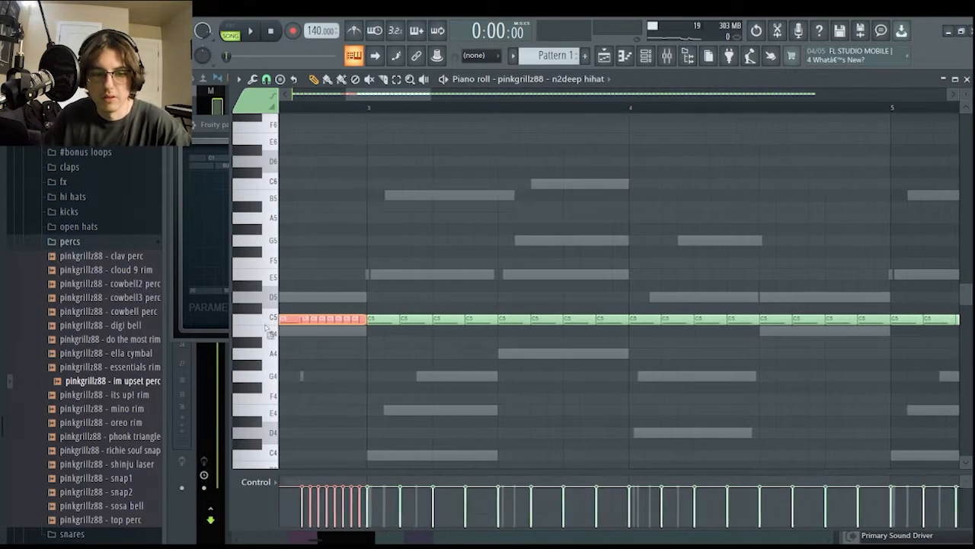
{"action": "scroll", "coordinate": [328, 335], "scroll_direction": "left", "scroll_amount": 2}
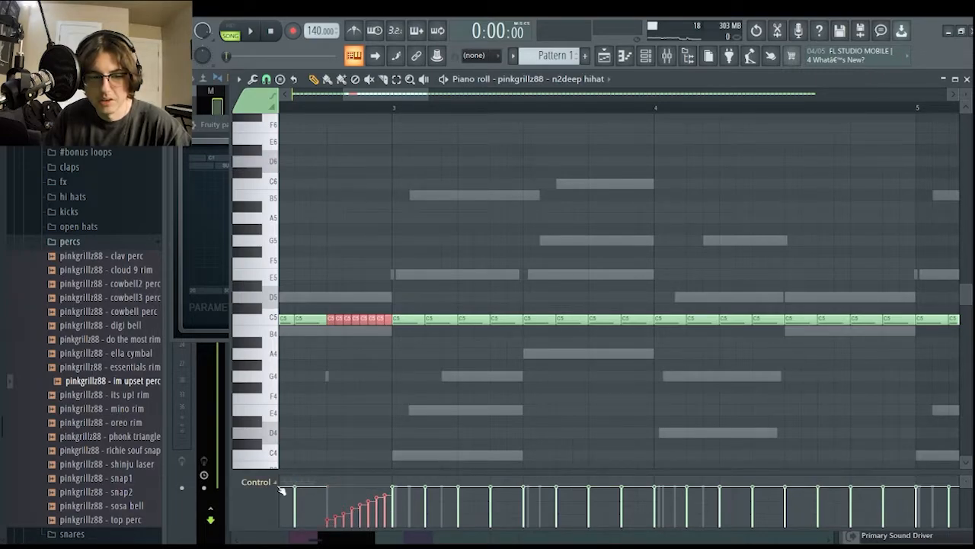
{"action": "key", "text": "space"}
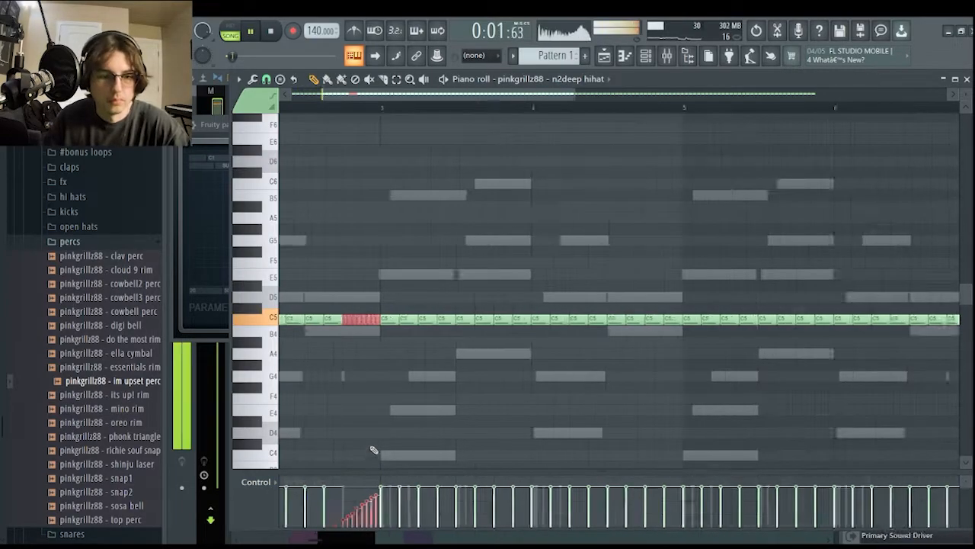
{"action": "scroll", "coordinate": [364, 435], "scroll_direction": "down", "scroll_amount": 5}
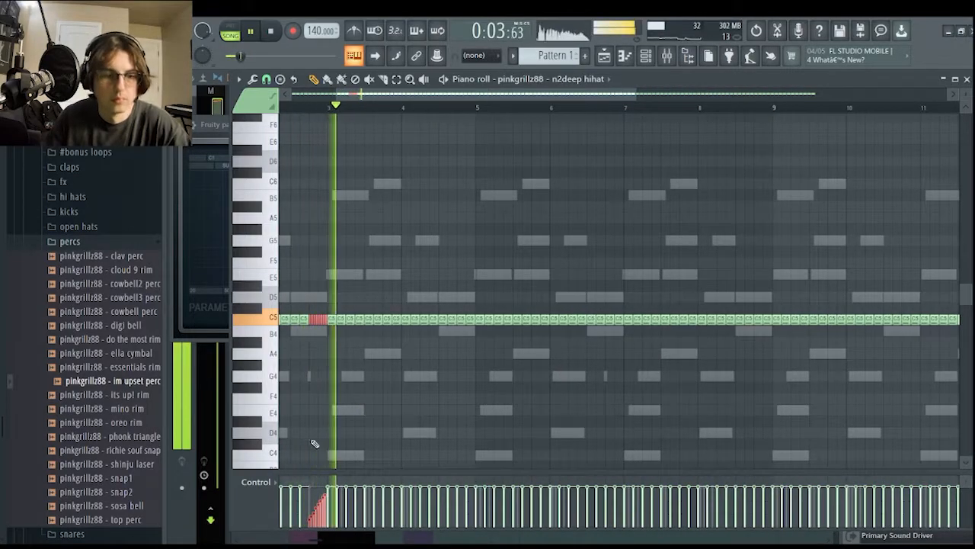
Raise the lower velocities of the bar 2 roll's ramp so it starts louder, and listen to it again.
{"action": "key", "text": "space"}
{"action": "scroll", "coordinate": [381, 472], "scroll_direction": "up", "scroll_amount": 5}
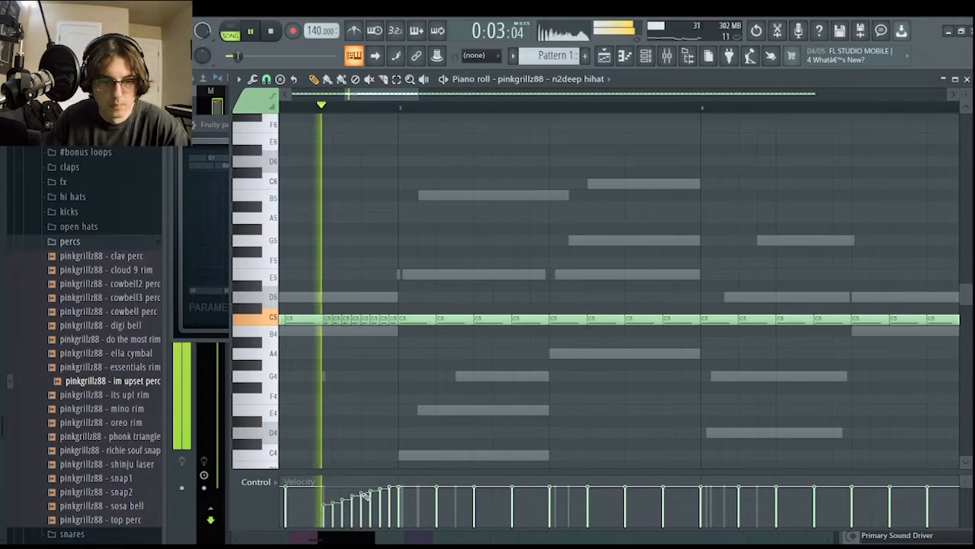
{"action": "scroll", "coordinate": [343, 412], "scroll_direction": "down", "scroll_amount": 5}
{"action": "scroll", "coordinate": [318, 381], "scroll_direction": "up", "scroll_amount": 5}
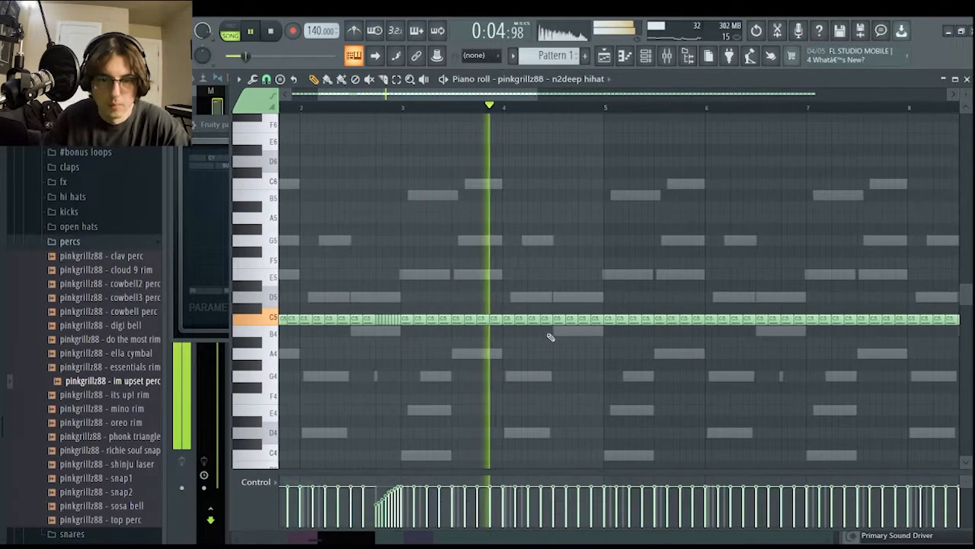
Chop the seventh hi-hat note of bar 4 into a short roll and replay that passage.
{"action": "key", "text": "alt+u"}
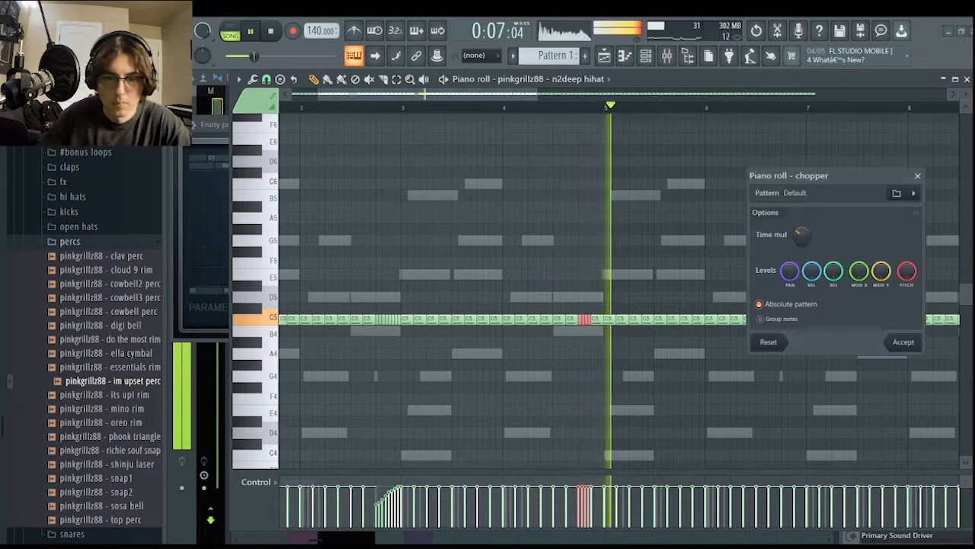
{"action": "left_click", "coordinate": [903, 341]}
{"action": "left_click", "coordinate": [476, 108]}
{"action": "left_click", "coordinate": [547, 320]}
{"action": "key", "text": "alt+u"}
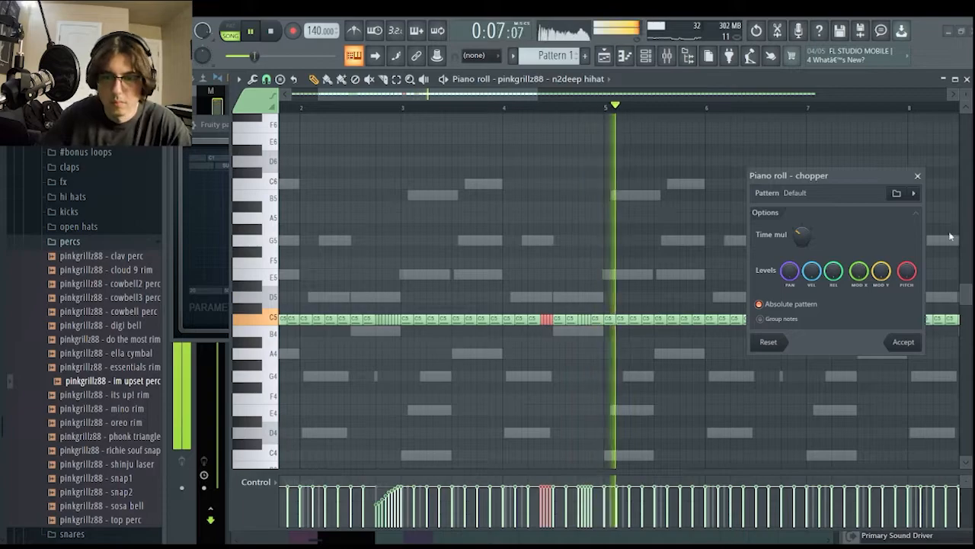
{"action": "left_click", "coordinate": [917, 176]}
Chop the fifth hi-hat note of bar 4 into a short roll.
{"action": "left_click", "coordinate": [561, 318]}
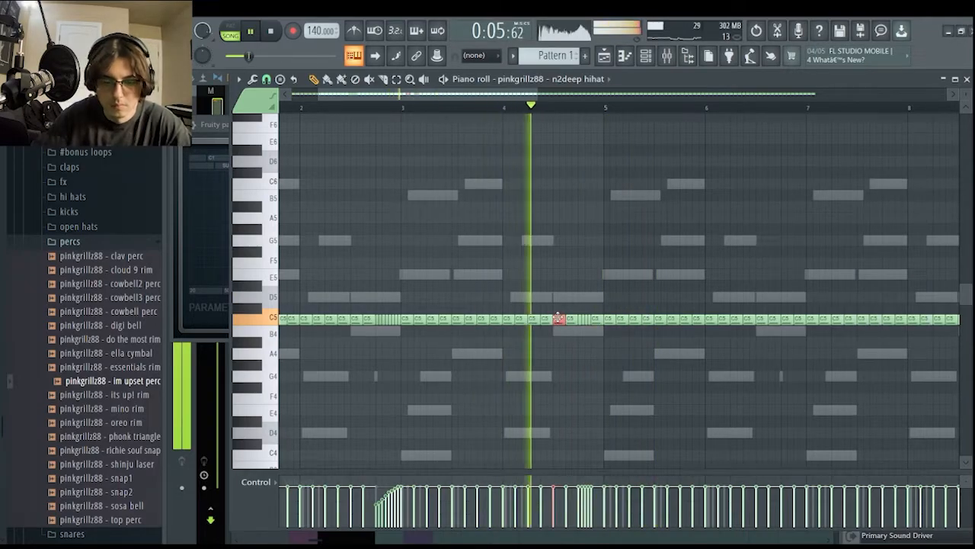
{"action": "key", "text": "alt+u"}
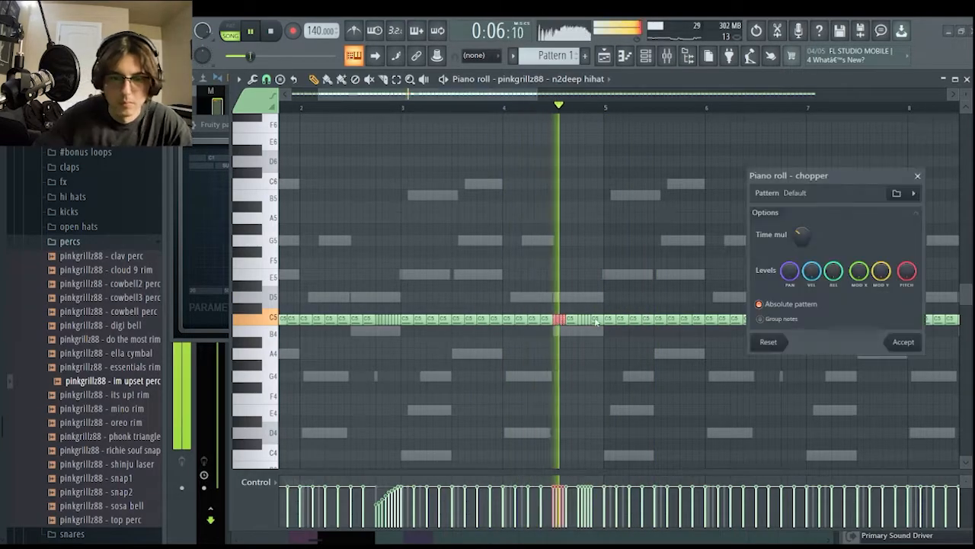
{"action": "left_click", "coordinate": [904, 342]}
Chop the first hi-hat note of bar 1 into a fast roll with a finer chopper time multiplier.
{"action": "scroll", "coordinate": [374, 300], "scroll_direction": "down", "scroll_amount": 3}
{"action": "left_click", "coordinate": [294, 106]}
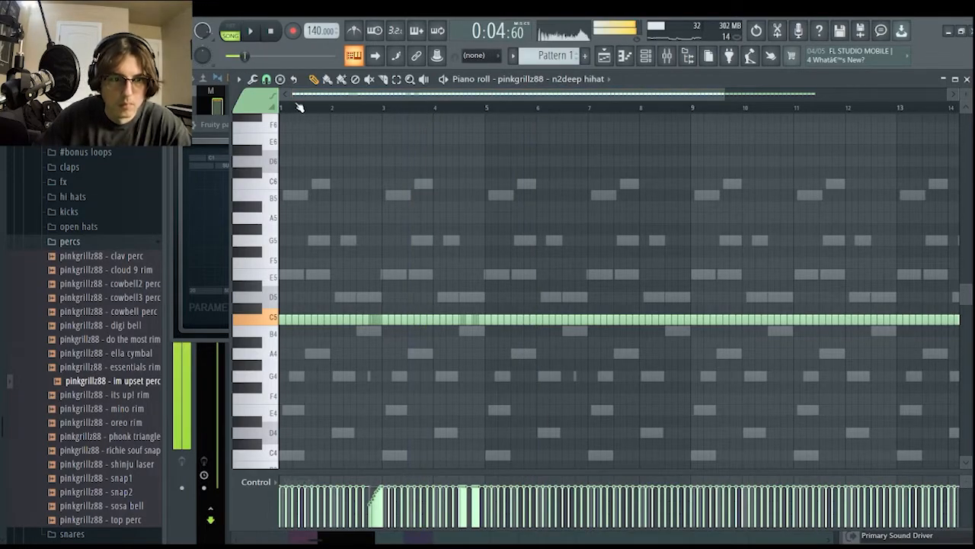
{"action": "key", "text": "space"}
{"action": "key", "text": "alt+u"}
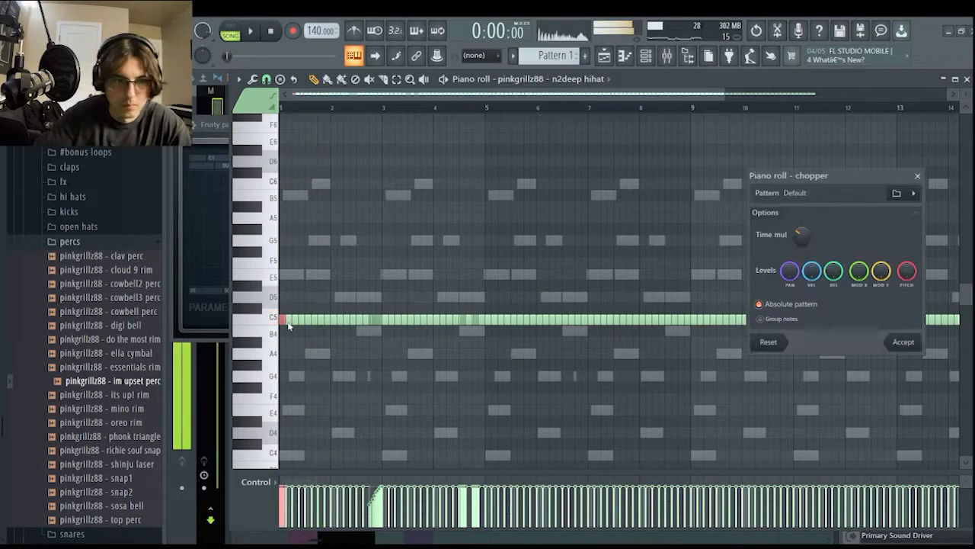
{"action": "key", "text": "space"}
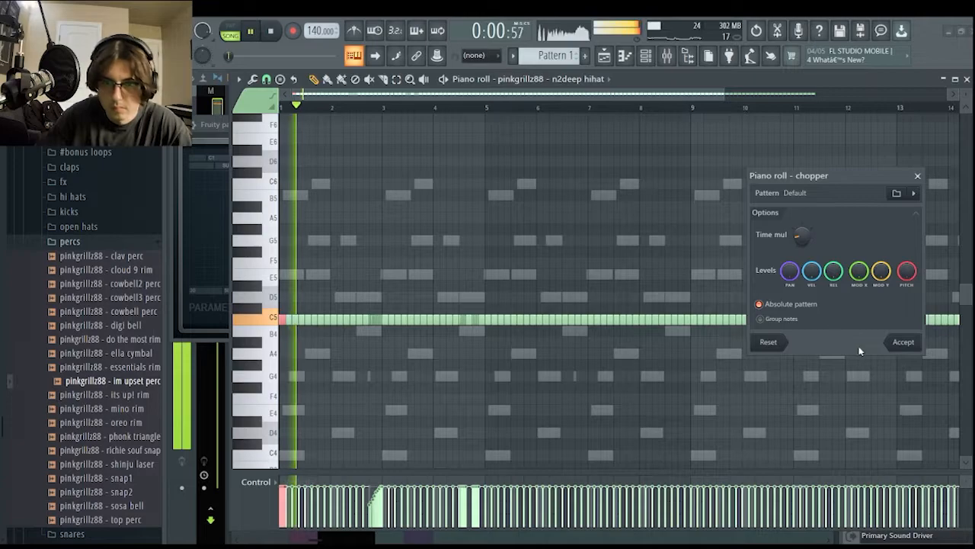
{"action": "left_click", "coordinate": [904, 342]}
Move the opening hi-hat roll up three semitones to D#5 and listen to the result.
{"action": "left_click_drag", "start_coordinate": [286, 319], "coordinate": [285, 286]}
{"action": "key", "text": "space"}
{"action": "key", "text": "space"}
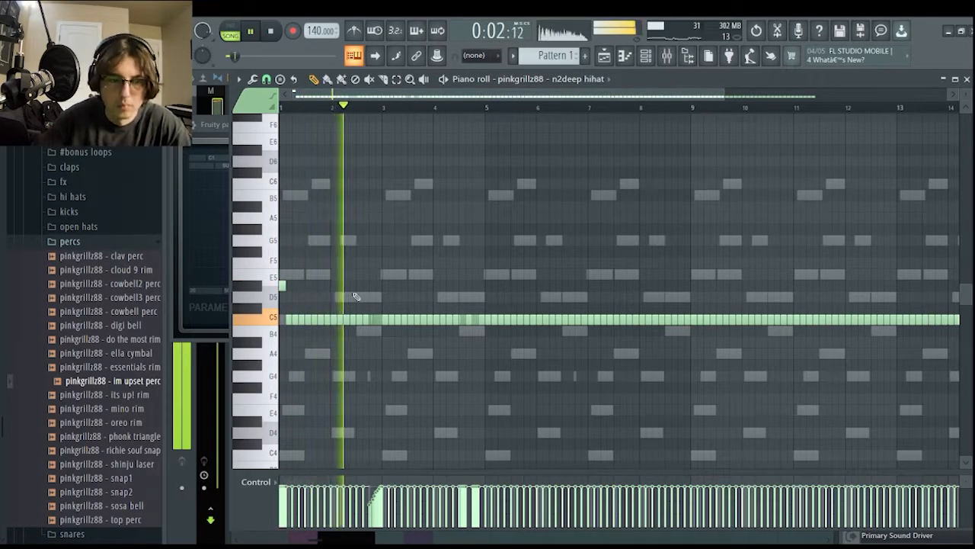
{"action": "key", "text": "space"}
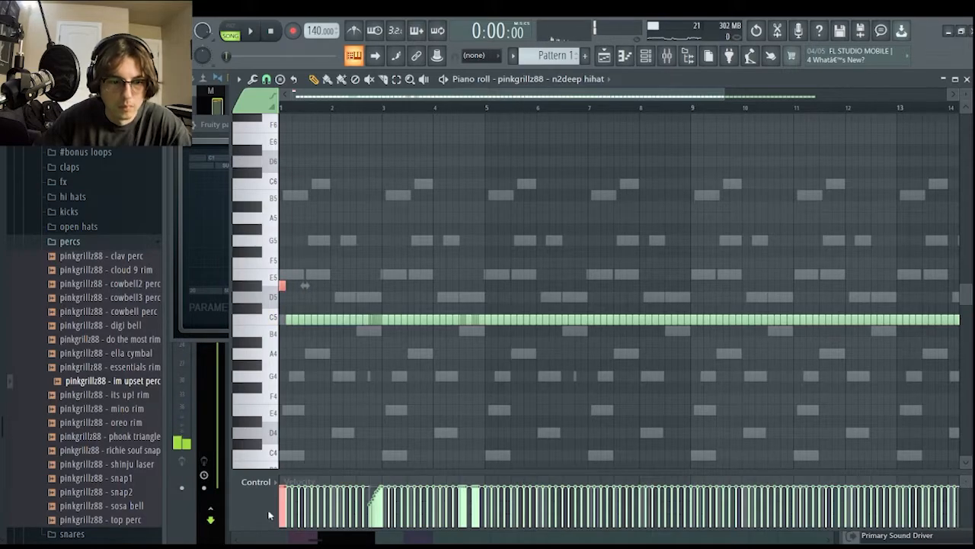
Shape the opening hi-hat roll's velocities into a falling ramp and play it back from the start.
{"action": "scroll", "coordinate": [281, 502], "scroll_direction": "up", "scroll_amount": 5, "text": "ctrl"}
{"action": "left_click_drag", "start_coordinate": [282, 491], "coordinate": [320, 524]}
{"action": "key", "text": "space"}
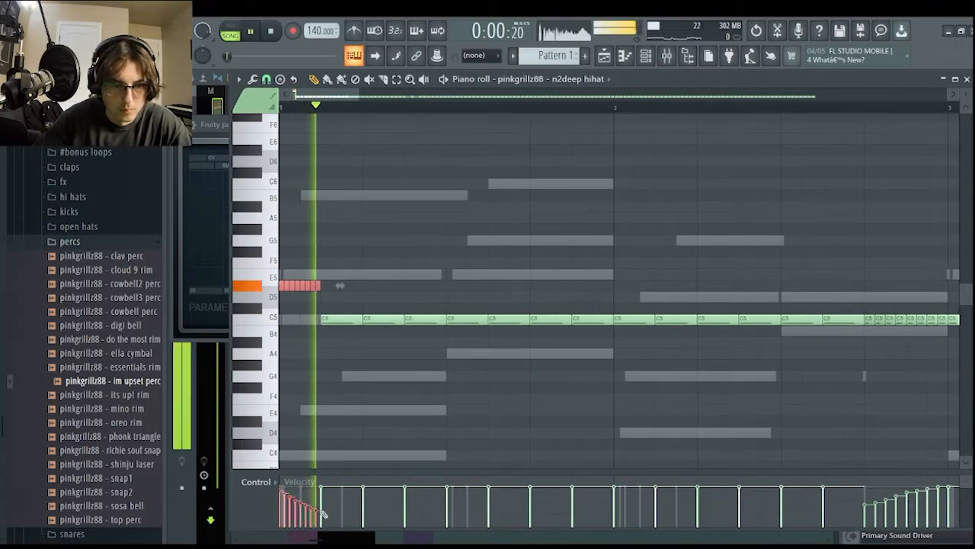
{"action": "key", "text": "space"}
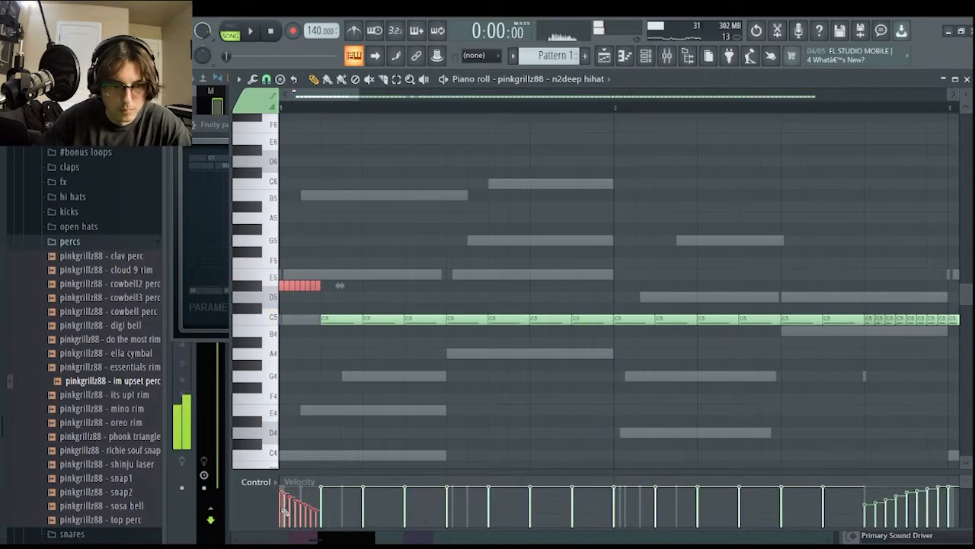
Play the pattern and listen to how the hi-hat rolls around bar 4 sit in the beat.
{"action": "key", "text": "space"}
{"action": "scroll", "coordinate": [333, 371], "scroll_direction": "down", "scroll_amount": 5, "text": "ctrl"}
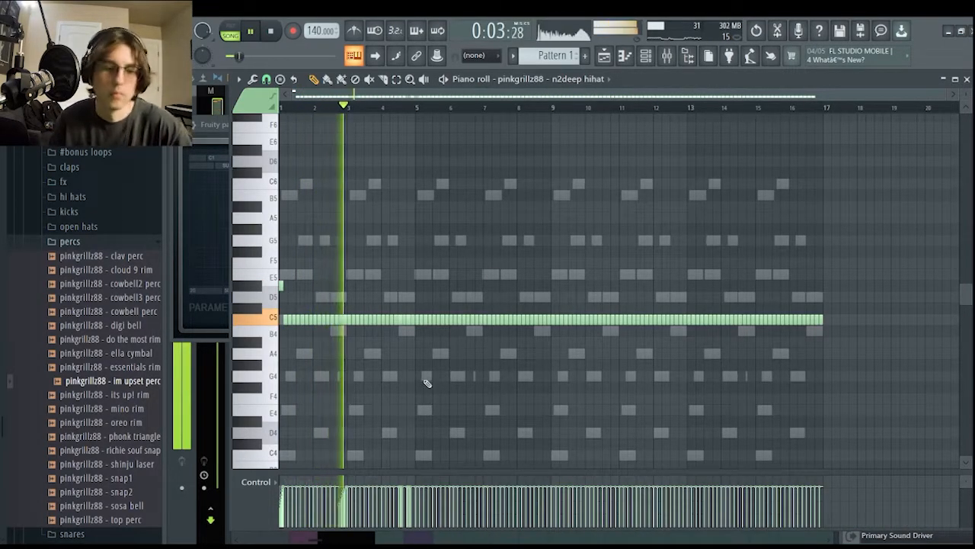
{"action": "scroll", "coordinate": [400, 346], "scroll_direction": "up", "scroll_amount": 4, "text": "ctrl"}
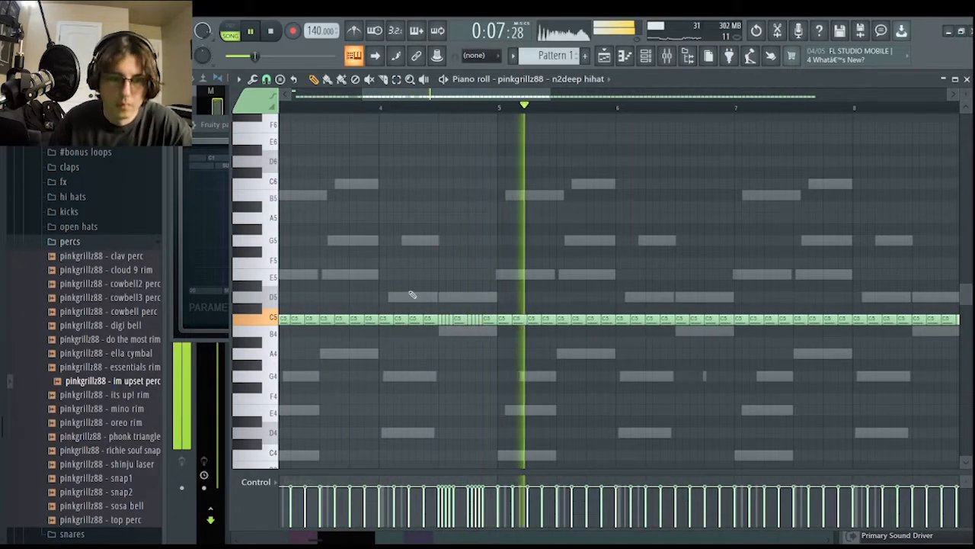
{"action": "key", "text": "space"}
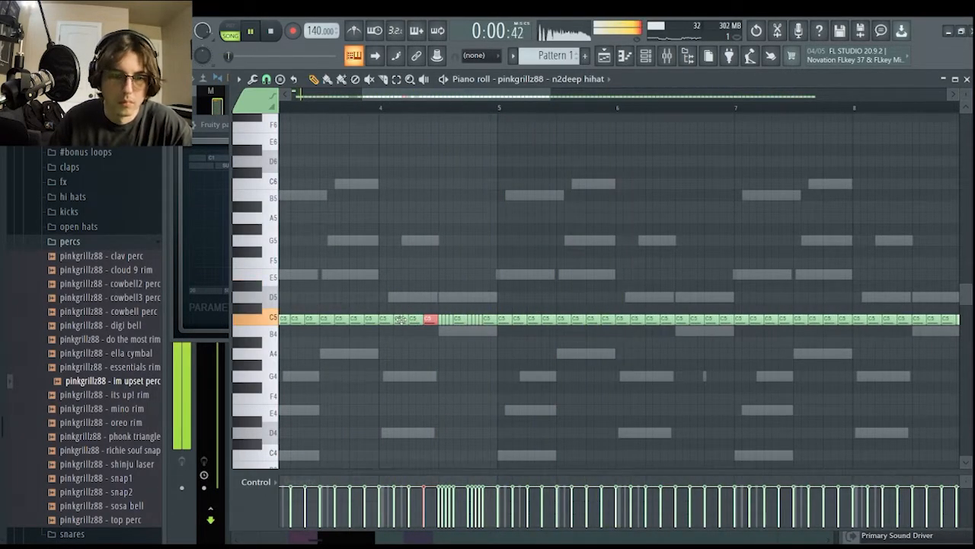
{"action": "key", "text": "alt+u"}
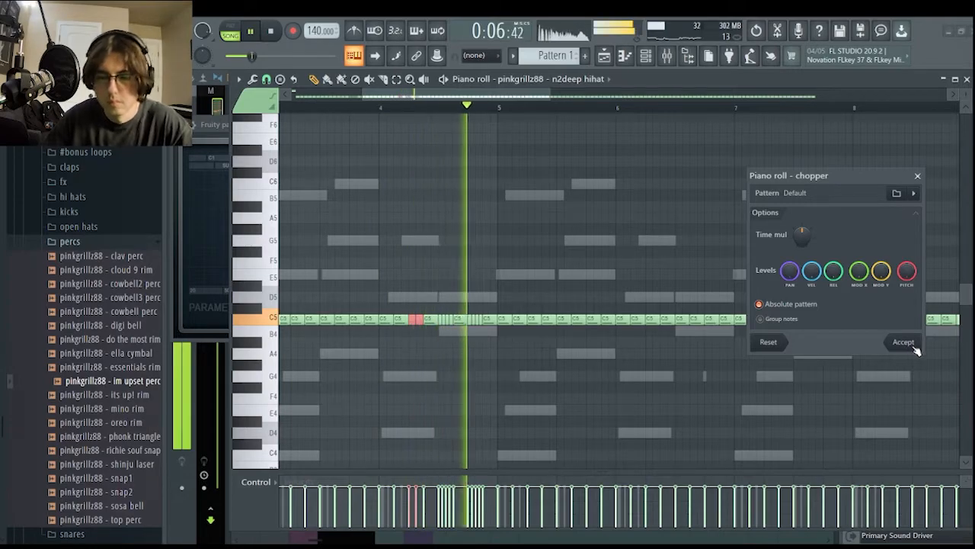
{"action": "key", "text": "space"}
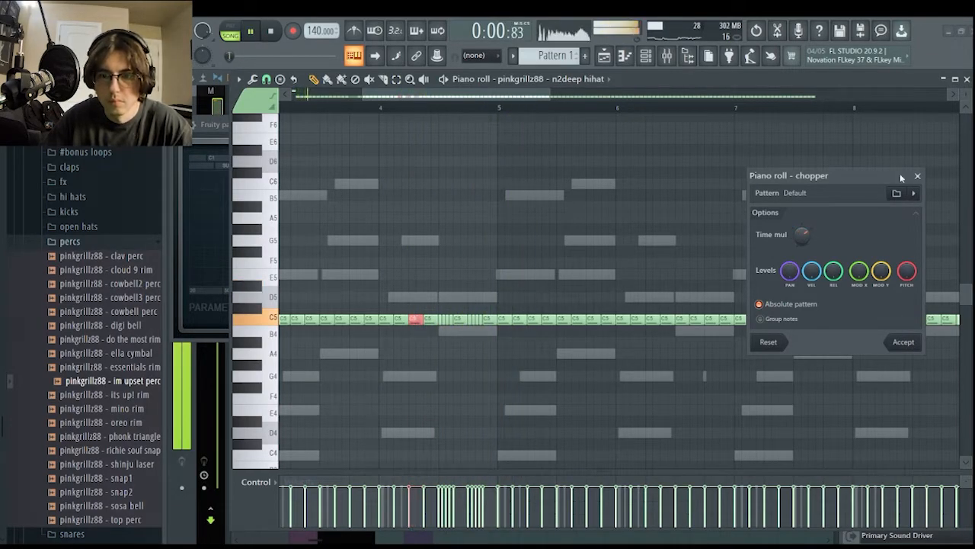
{"action": "left_click", "coordinate": [917, 177]}
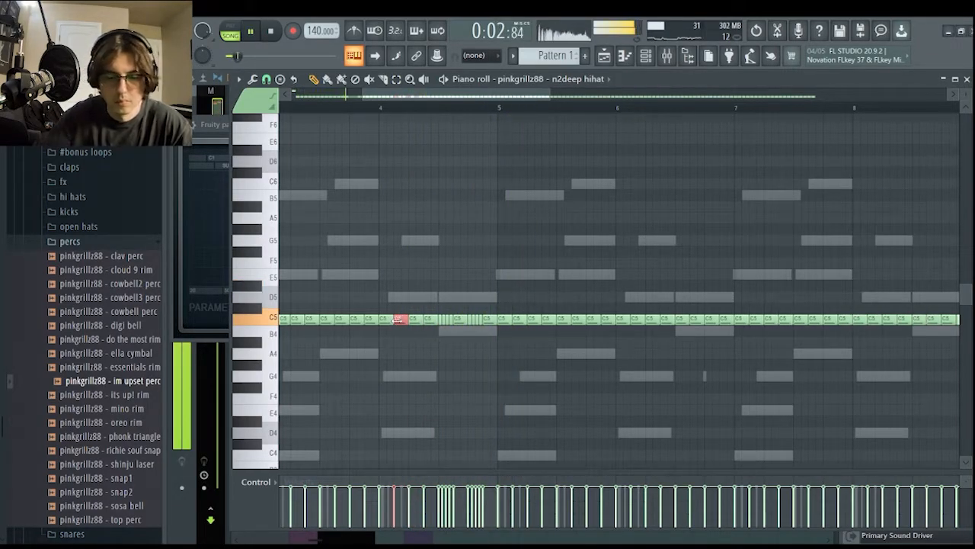
Chop the second hi-hat note of bar 4 into a fast roll and shape its velocities into a falling ramp.
{"action": "key", "text": "alt+u"}
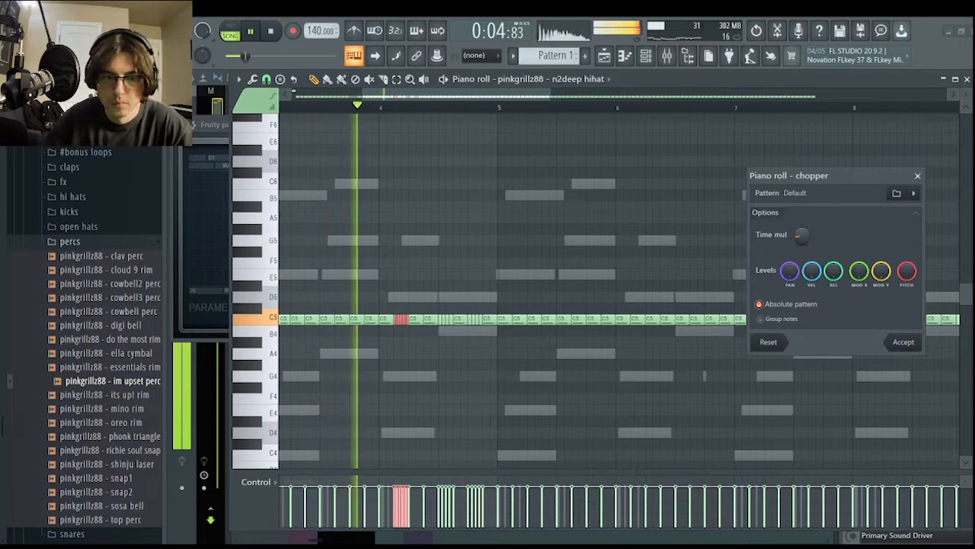
{"action": "left_click", "coordinate": [901, 341]}
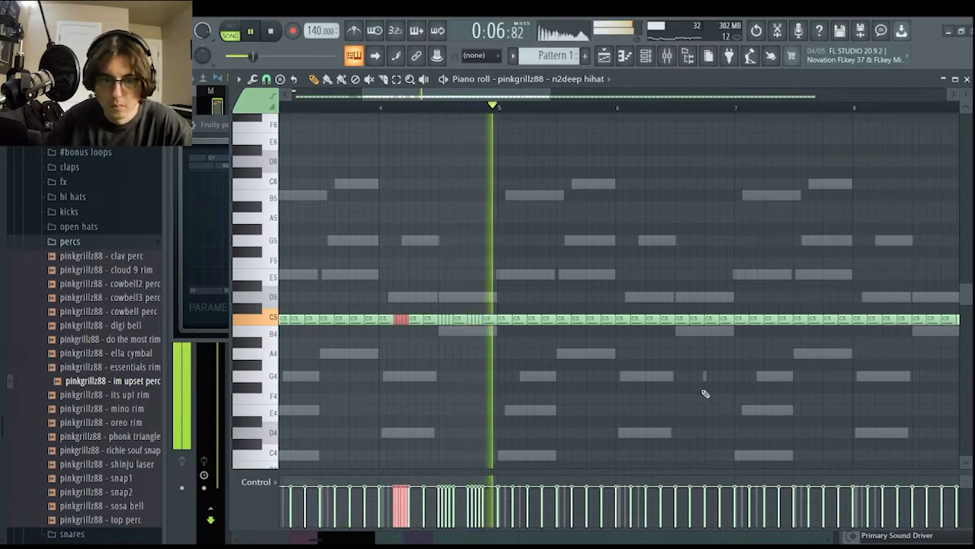
{"action": "scroll", "coordinate": [437, 432], "scroll_direction": "up", "scroll_amount": 2}
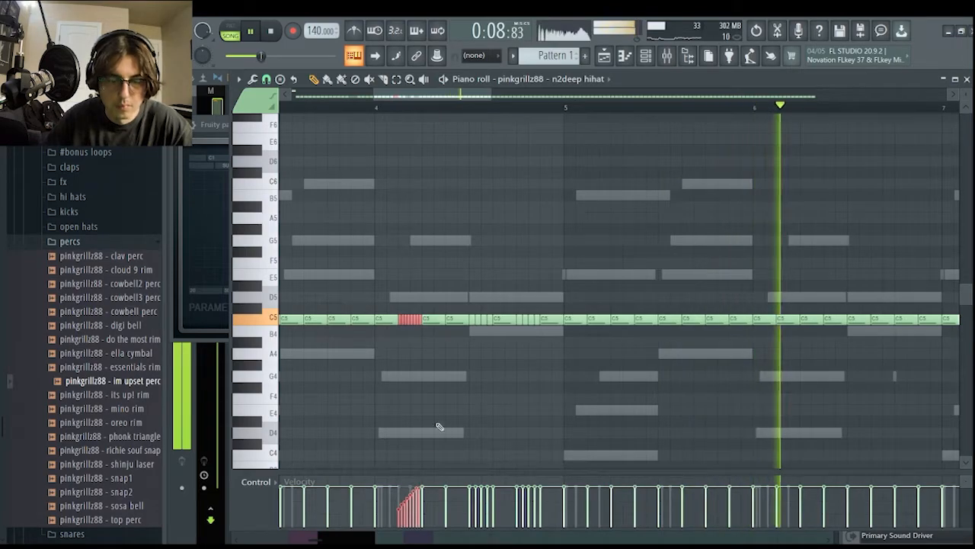
{"action": "left_click_drag", "start_coordinate": [400, 488], "coordinate": [425, 503]}
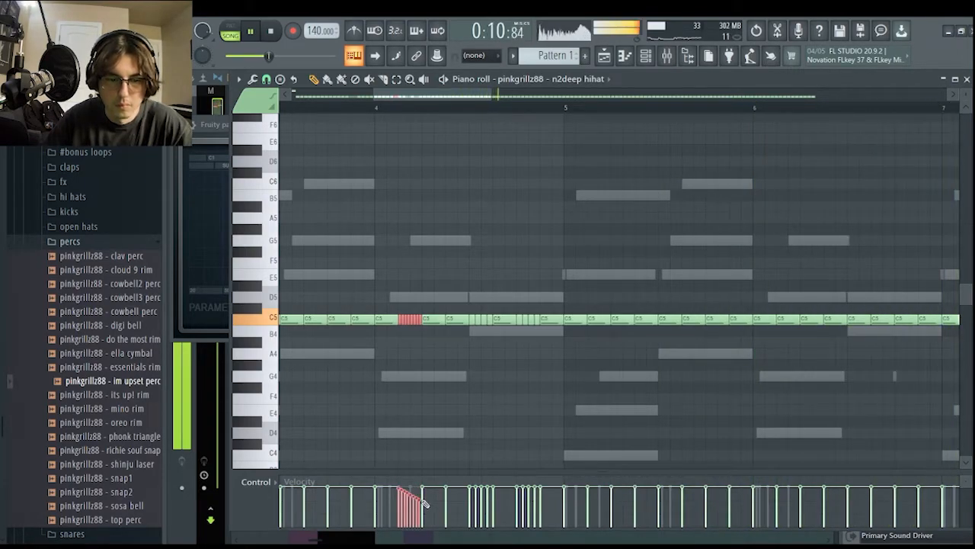
Move the new bar 4 hi-hat roll down three semitones to A4 and deselect it.
{"action": "key", "text": "shift+Down"}
{"action": "key", "text": "shift+Down"}
{"action": "key", "text": "shift+Down"}
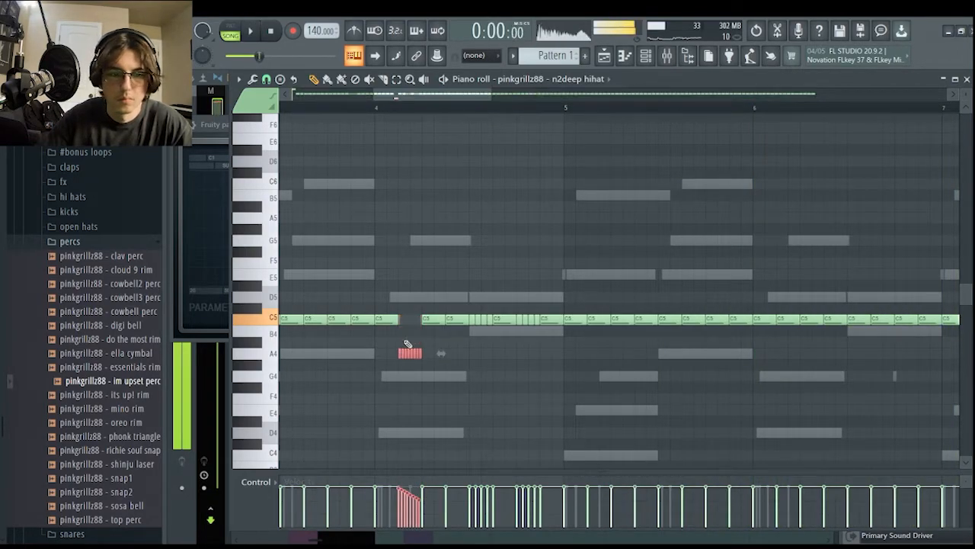
{"action": "left_click", "coordinate": [405, 342], "text": "ctrl"}
Delete the hi-hat notes from bar 9 to bar 16 and duplicate the first eight bars into their place.
{"action": "scroll", "coordinate": [404, 346], "scroll_direction": "down", "scroll_amount": 6}
{"action": "scroll", "coordinate": [399, 328], "scroll_direction": "up", "scroll_amount": 3}
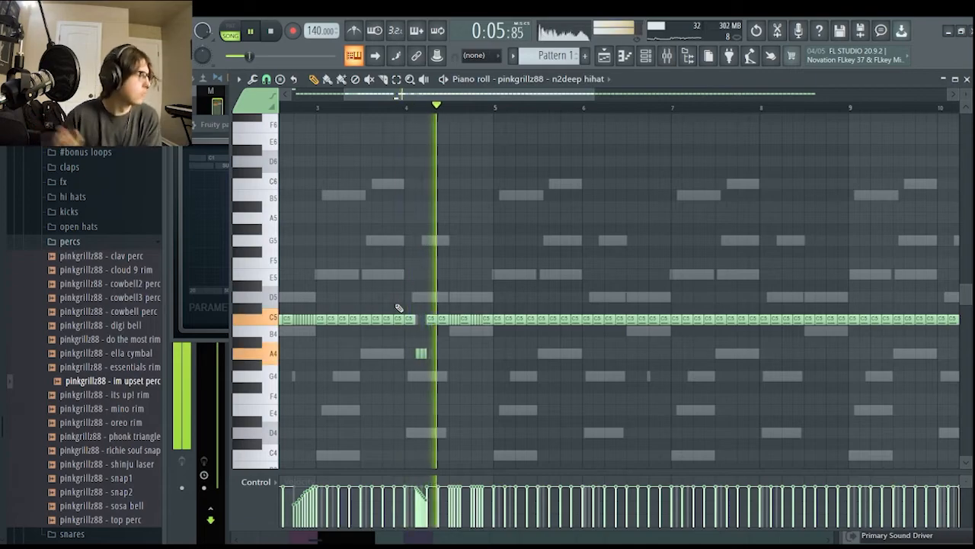
{"action": "scroll", "coordinate": [632, 268], "scroll_direction": "down", "scroll_amount": 4}
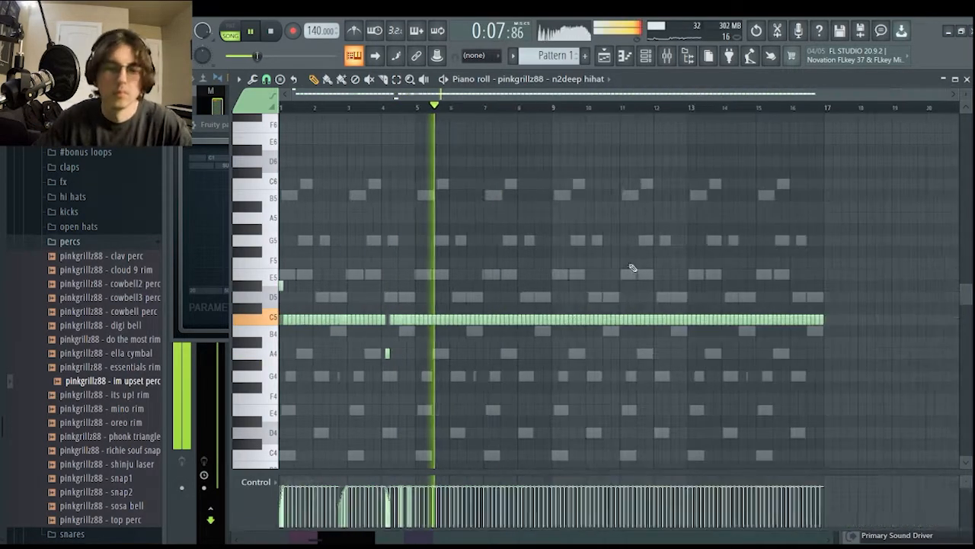
{"action": "left_click_drag", "start_coordinate": [872, 326], "coordinate": [565, 333]}
{"action": "left_click_drag", "start_coordinate": [554, 334], "coordinate": [555, 334]}
{"action": "key", "text": "Delete"}
{"action": "key", "text": "ctrl+b"}
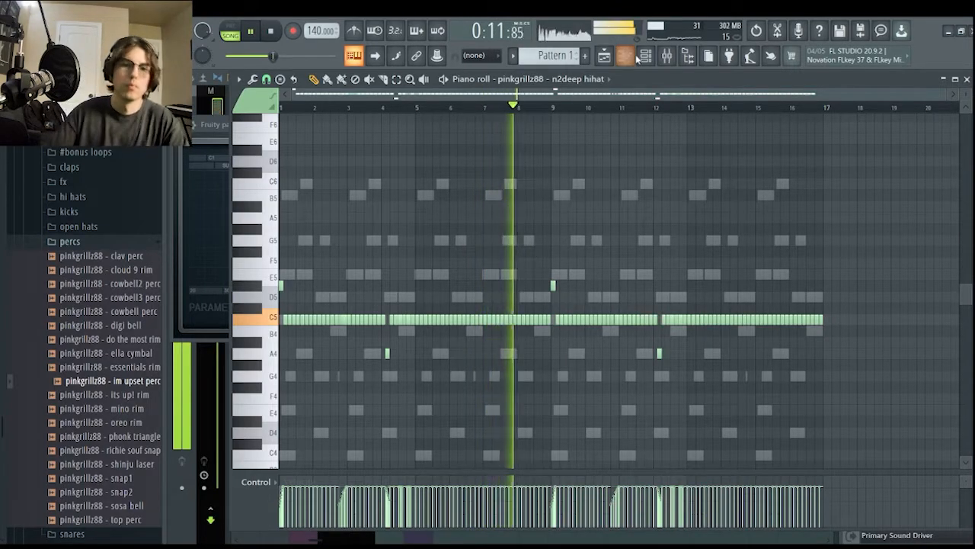
On the MELODY BUS Parametric EQ 2, dip band 4 slightly around 680 Hz and gently boost band 5.
{"action": "left_click", "coordinate": [645, 55]}
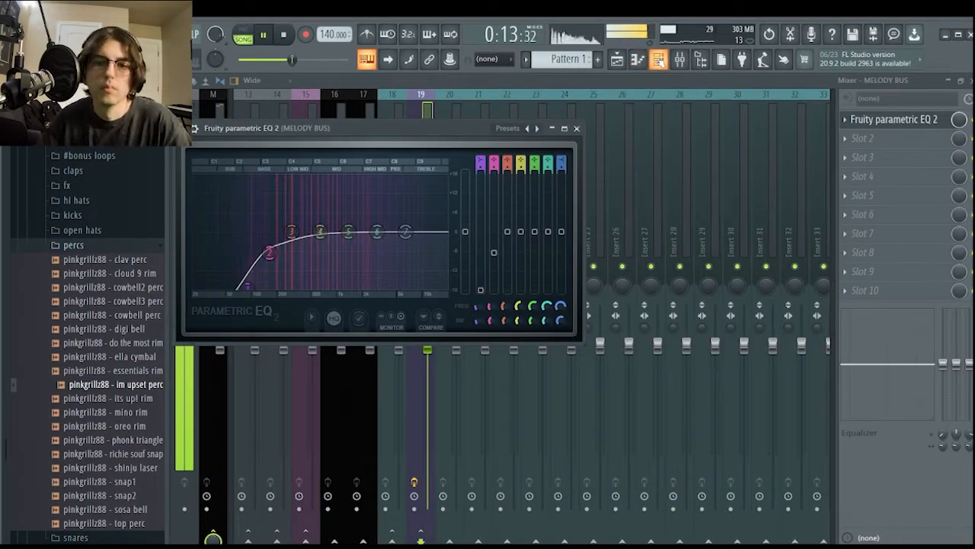
{"action": "left_click", "coordinate": [660, 62]}
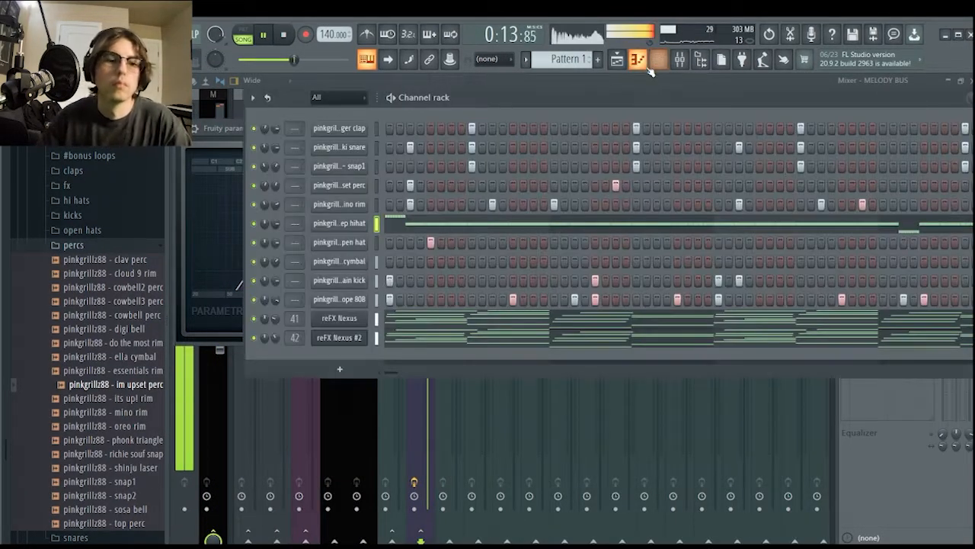
{"action": "left_click", "coordinate": [681, 62]}
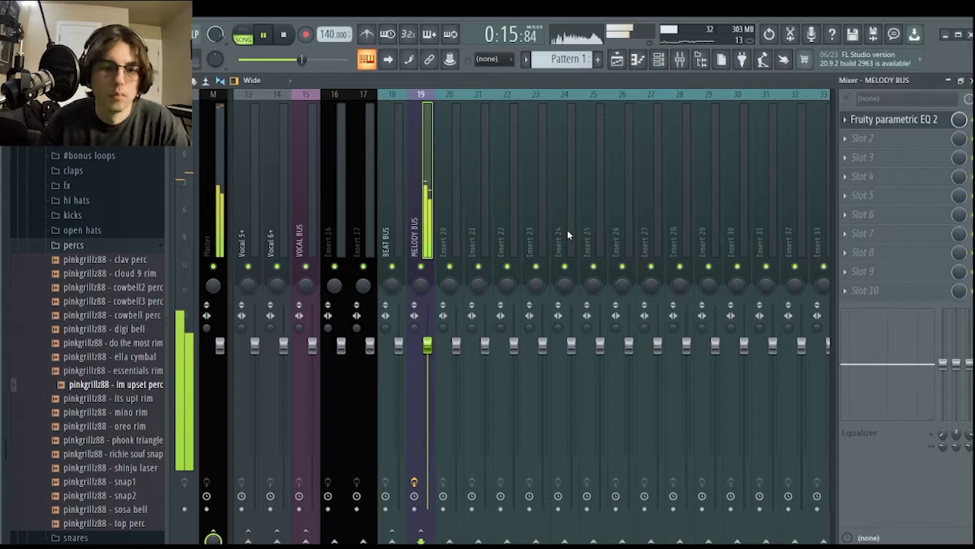
{"action": "left_click", "coordinate": [890, 122]}
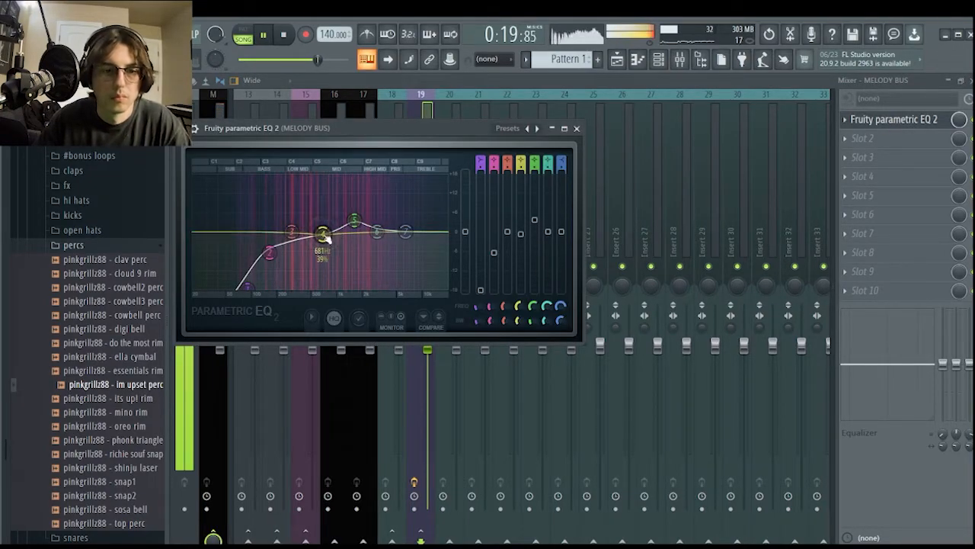
{"action": "left_click_drag", "start_coordinate": [327, 235], "coordinate": [327, 238]}
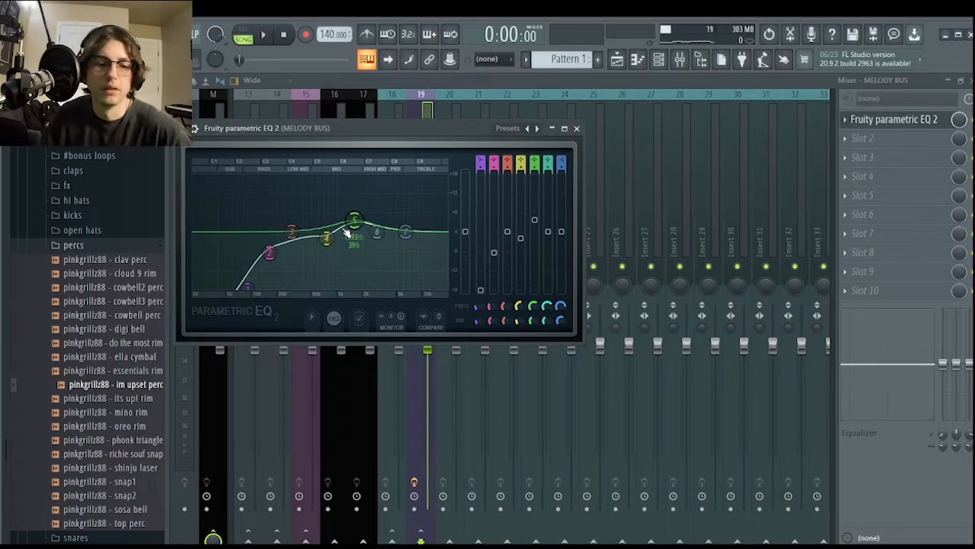
{"action": "key", "text": "space"}
{"action": "left_click_drag", "start_coordinate": [354, 220], "coordinate": [355, 224]}
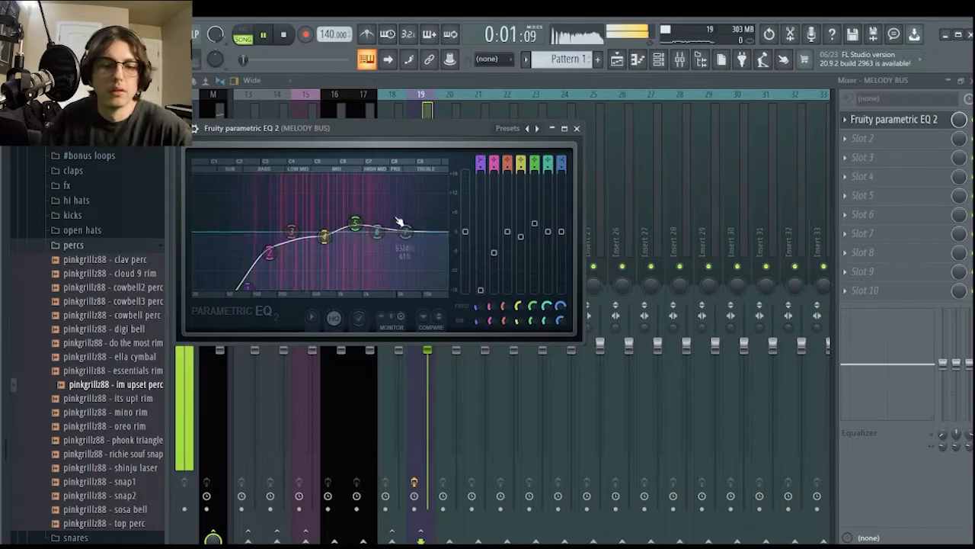
{"action": "left_click", "coordinate": [863, 137]}
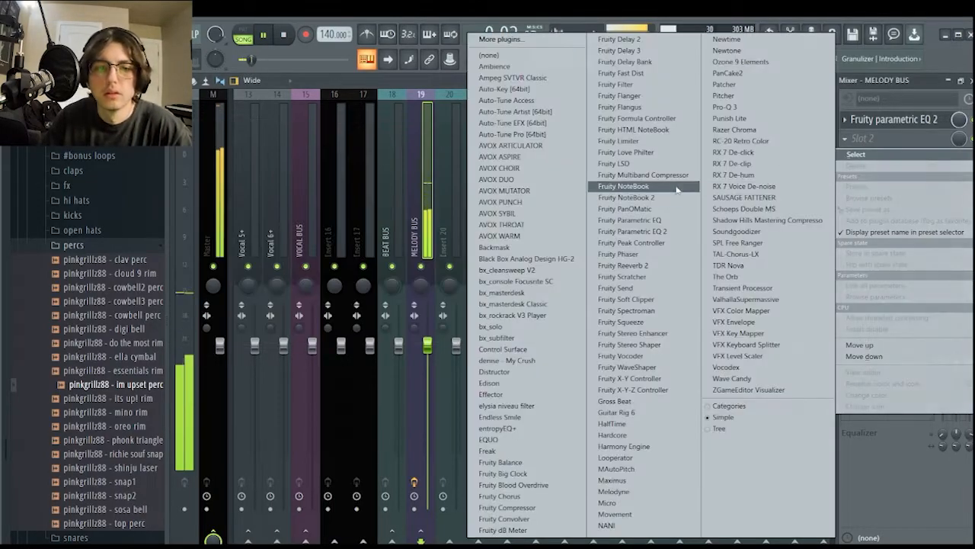
{"action": "left_click", "coordinate": [929, 83]}
Turn down the reFX Nexus channel's volume while the beat plays.
{"action": "left_click", "coordinate": [659, 59]}
{"action": "key", "text": "space"}
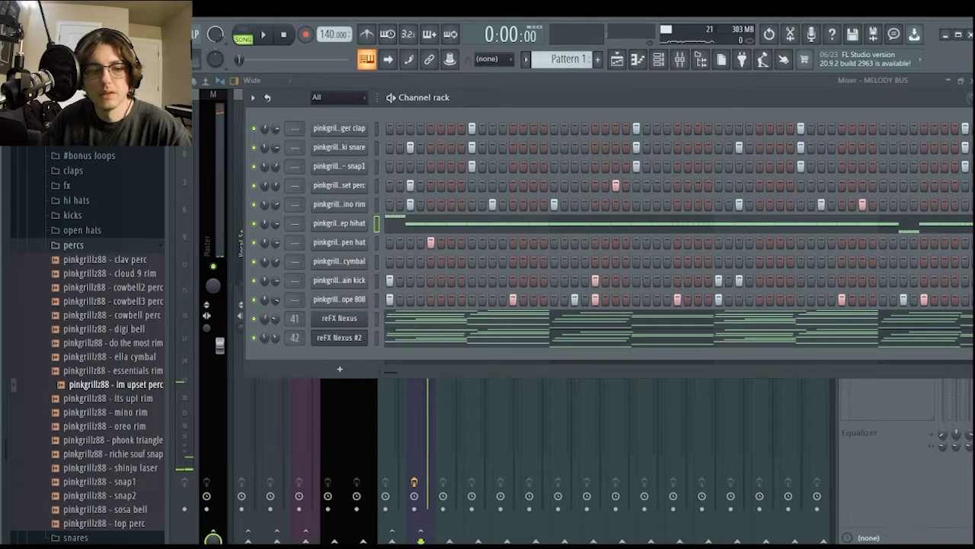
{"action": "key", "text": "space"}
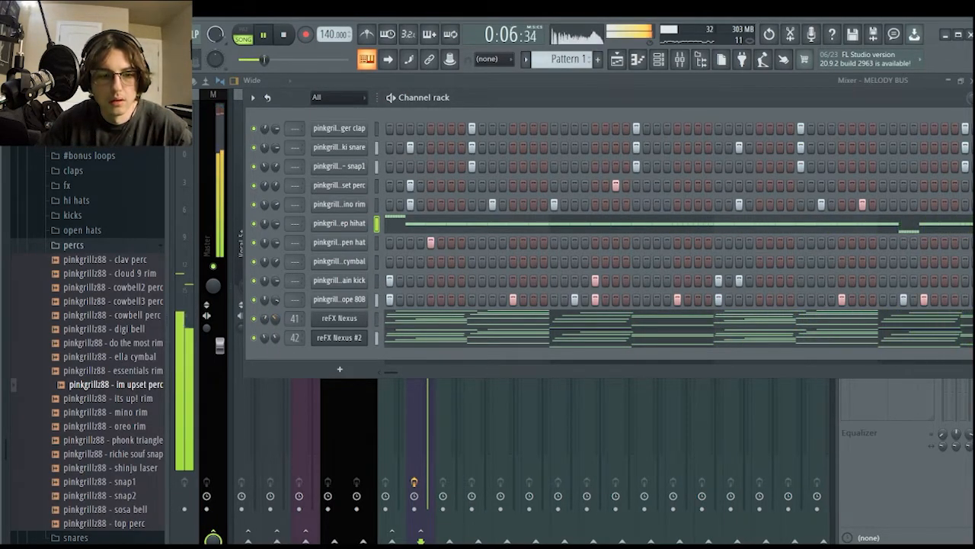
{"action": "left_click_drag", "start_coordinate": [277, 320], "coordinate": [276, 333]}
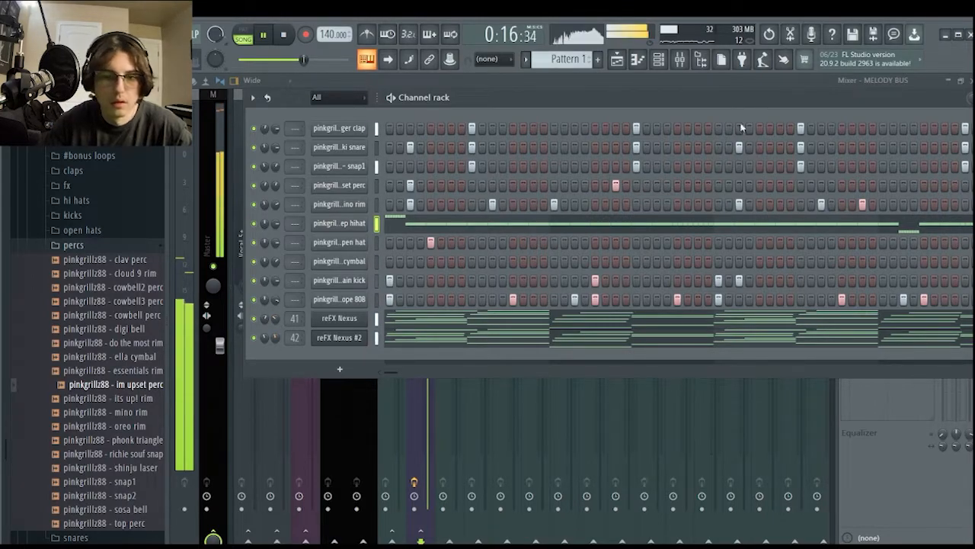
Add a Fruity Parametric EQ 2 to the first effect slot of the reFX Nexus #2 mixer track.
{"action": "left_click", "coordinate": [680, 59]}
{"action": "scroll", "coordinate": [584, 165], "scroll_direction": "down", "scroll_amount": 3}
{"action": "left_click", "coordinate": [620, 181]}
{"action": "left_click", "coordinate": [652, 182]}
{"action": "left_click", "coordinate": [845, 120]}
{"action": "mouse_move", "coordinate": [855, 135]}
{"action": "left_click", "coordinate": [633, 231]}
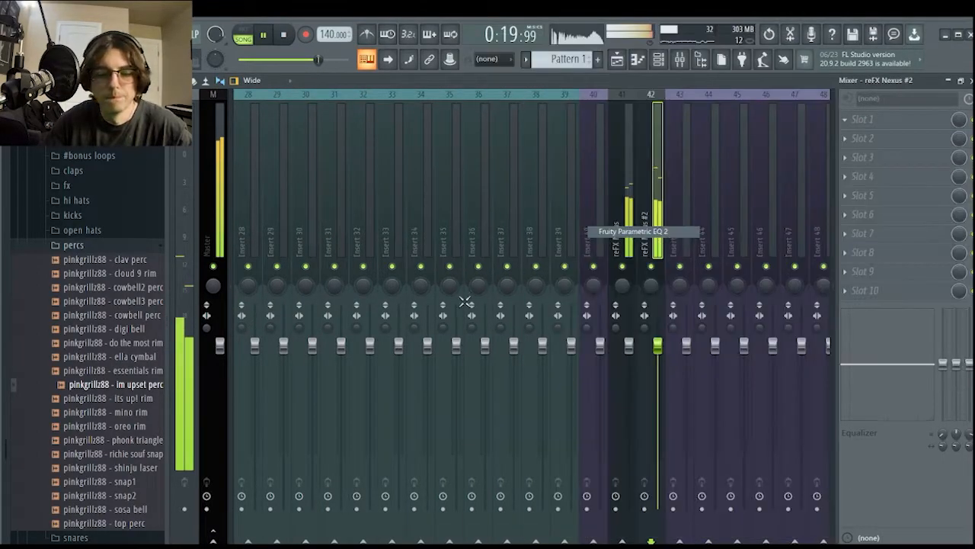
Dip bands 2, 3 and 4 of the reFX Nexus #2 EQ, with the deepest cut on band 3, and close it.
{"action": "left_click_drag", "start_coordinate": [398, 329], "coordinate": [447, 331]}
{"action": "scroll", "coordinate": [389, 345], "scroll_direction": "down", "scroll_amount": 4}
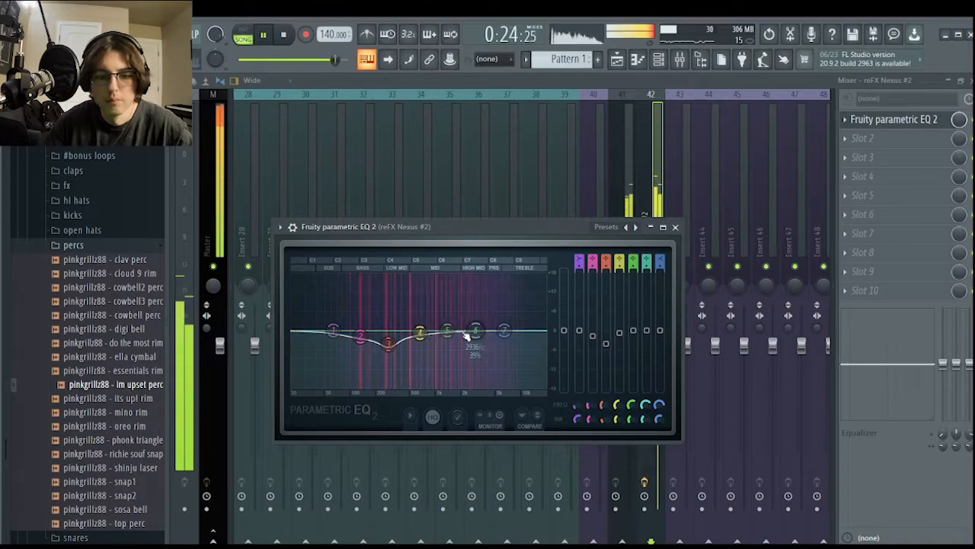
{"action": "left_click", "coordinate": [675, 227]}
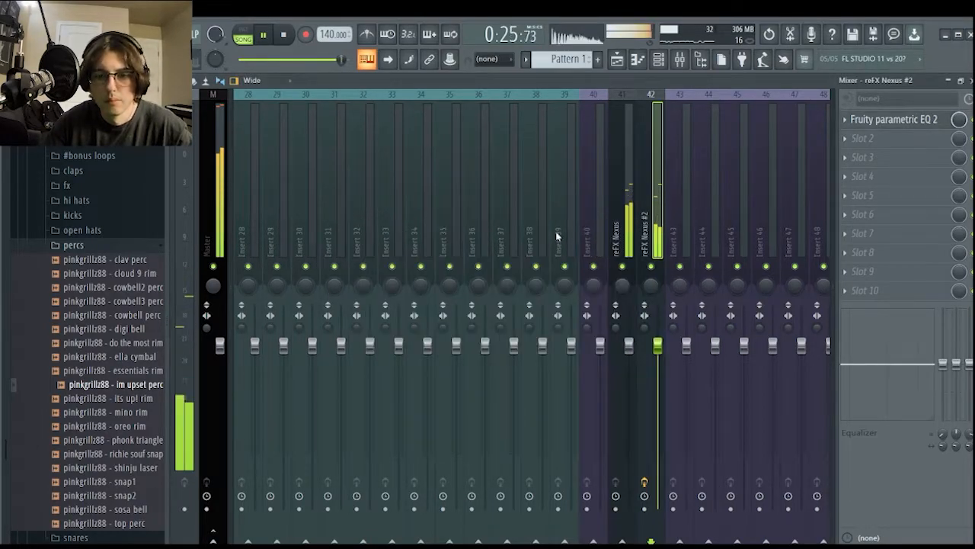
Add a Serum instrument channel to the pattern and close its window.
{"action": "left_click", "coordinate": [637, 60]}
{"action": "left_click", "coordinate": [340, 369]}
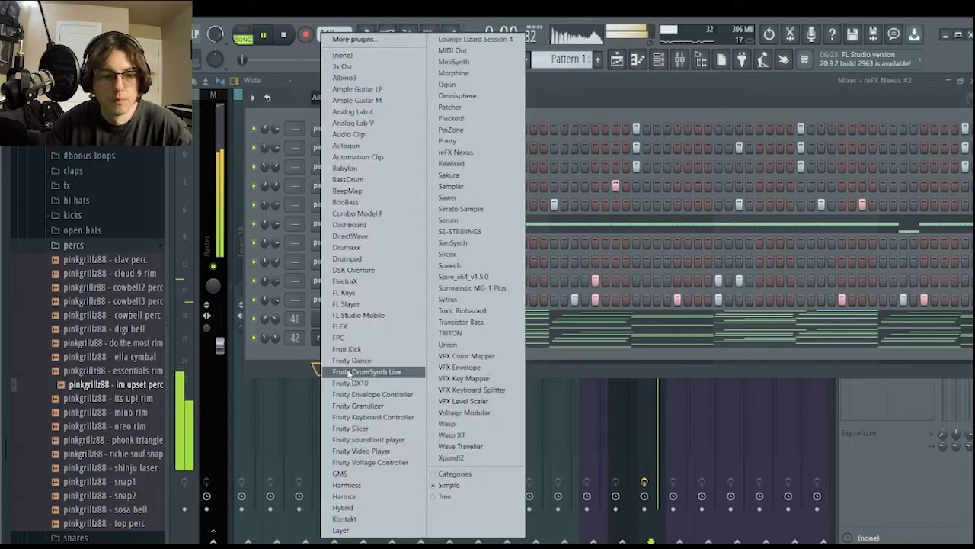
{"action": "left_click", "coordinate": [476, 219]}
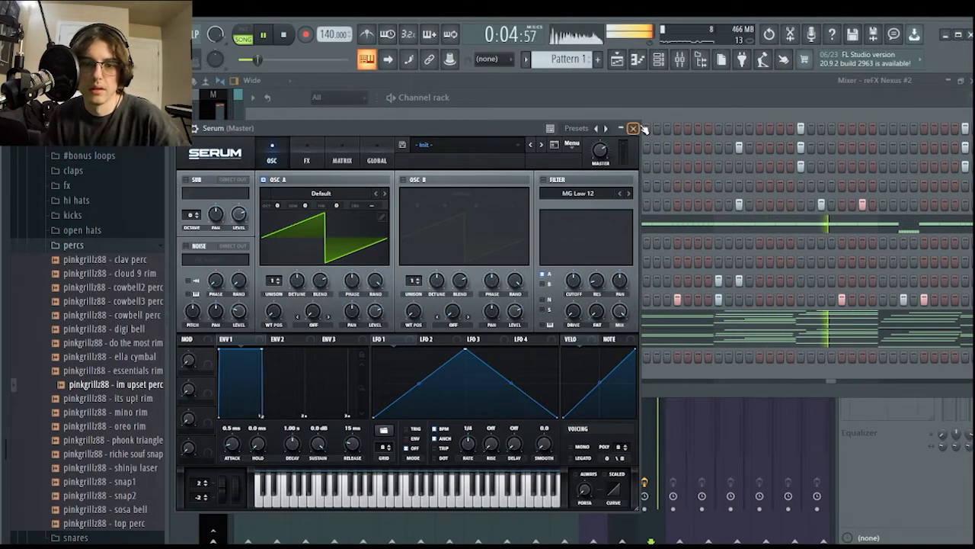
{"action": "left_click", "coordinate": [632, 127]}
Play the beat and load the Lead - Porter preset from the Madd Maks - Aero II bank into Serum.
{"action": "key", "text": "space"}
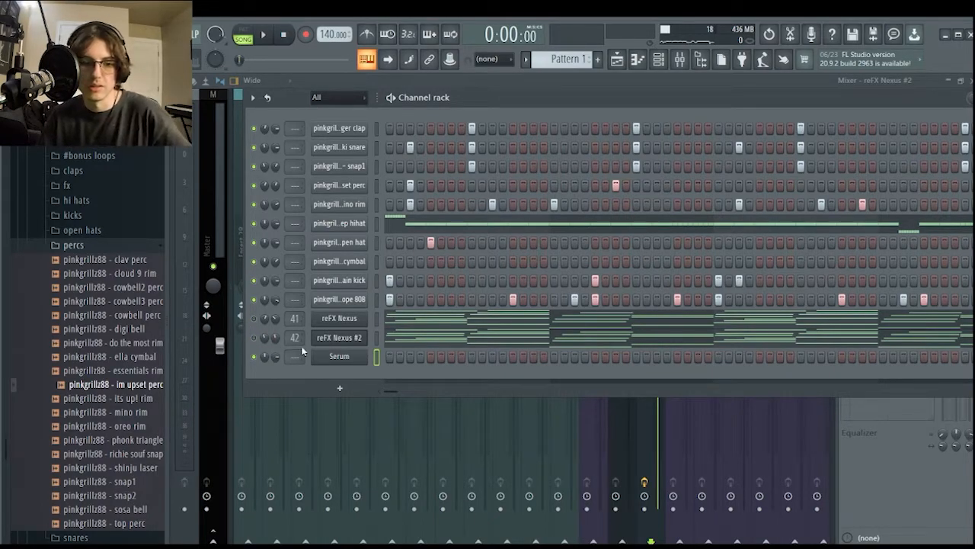
{"action": "key", "text": "space"}
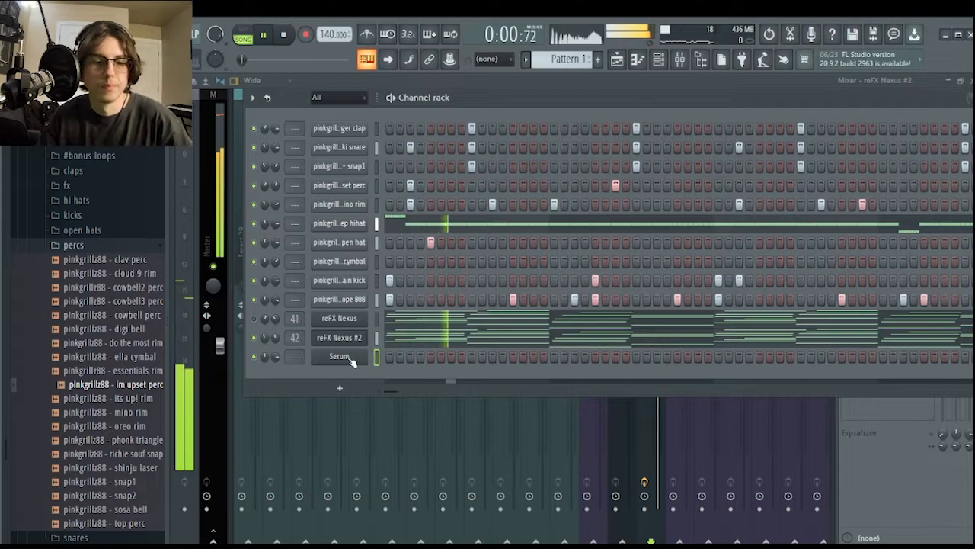
{"action": "left_click", "coordinate": [340, 356]}
{"action": "left_click", "coordinate": [474, 149]}
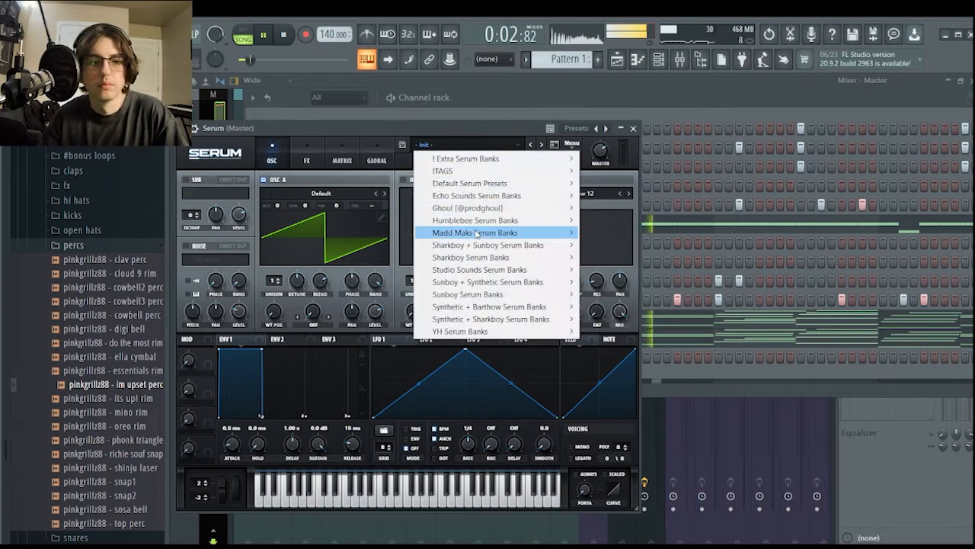
{"action": "mouse_move", "coordinate": [488, 233]}
{"action": "mouse_move", "coordinate": [762, 245]}
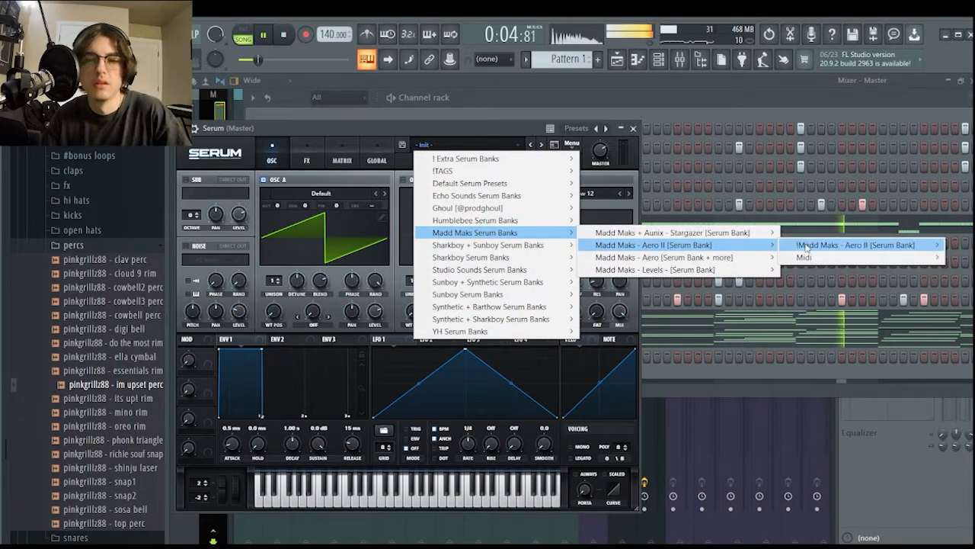
{"action": "mouse_move", "coordinate": [807, 245]}
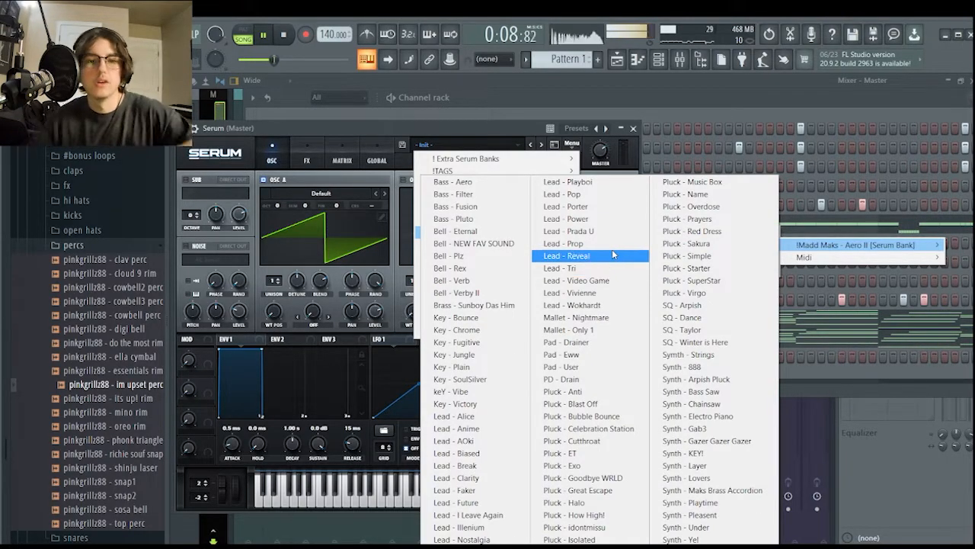
{"action": "left_click", "coordinate": [616, 206]}
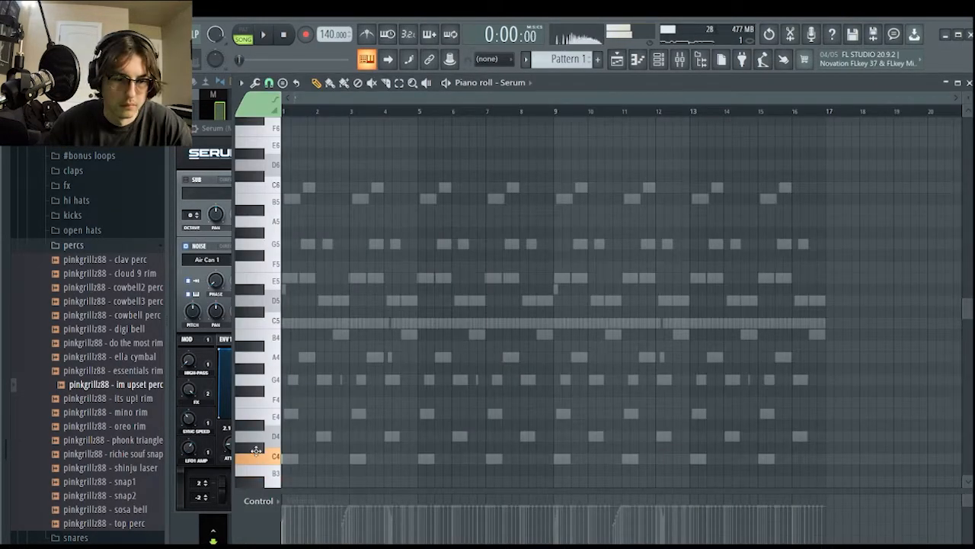
Start the Serum melody in bar 1 with the notes C4, C6, B5 and E5.
{"action": "scroll", "coordinate": [284, 463], "scroll_direction": "up", "scroll_amount": 4}
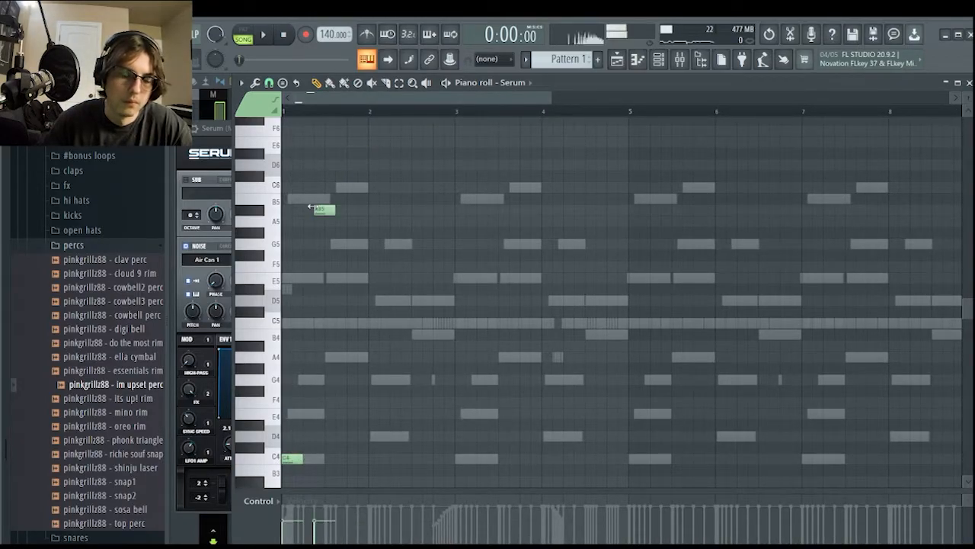
{"action": "left_click_drag", "start_coordinate": [306, 235], "coordinate": [309, 251]}
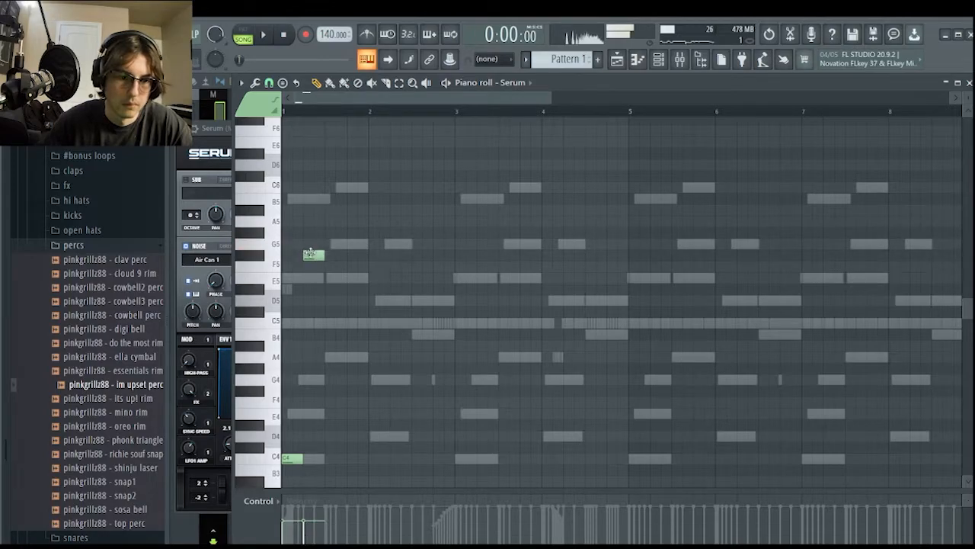
{"action": "left_click", "coordinate": [307, 186]}
{"action": "left_click", "coordinate": [318, 198]}
{"action": "left_click", "coordinate": [334, 278]}
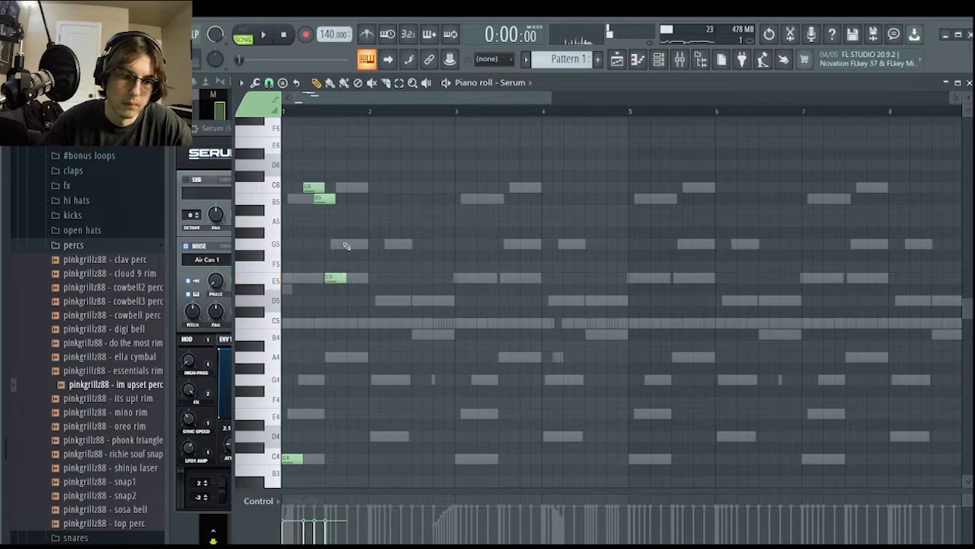
Shorten the C6 and B5 notes in bar 1 and move the following E5 note down to C4.
{"action": "key", "text": "space"}
{"action": "left_click_drag", "start_coordinate": [334, 201], "coordinate": [314, 188]}
{"action": "key", "text": "space"}
{"action": "key", "text": "space"}
{"action": "left_click_drag", "start_coordinate": [334, 278], "coordinate": [340, 461]}
Play the phrase and replace the second C4 note in bar 1 with short B3 and C5 notes.
{"action": "key", "text": "space"}
{"action": "key", "text": "space"}
{"action": "key", "text": "space"}
{"action": "key", "text": "space"}
{"action": "left_click", "coordinate": [333, 460]}
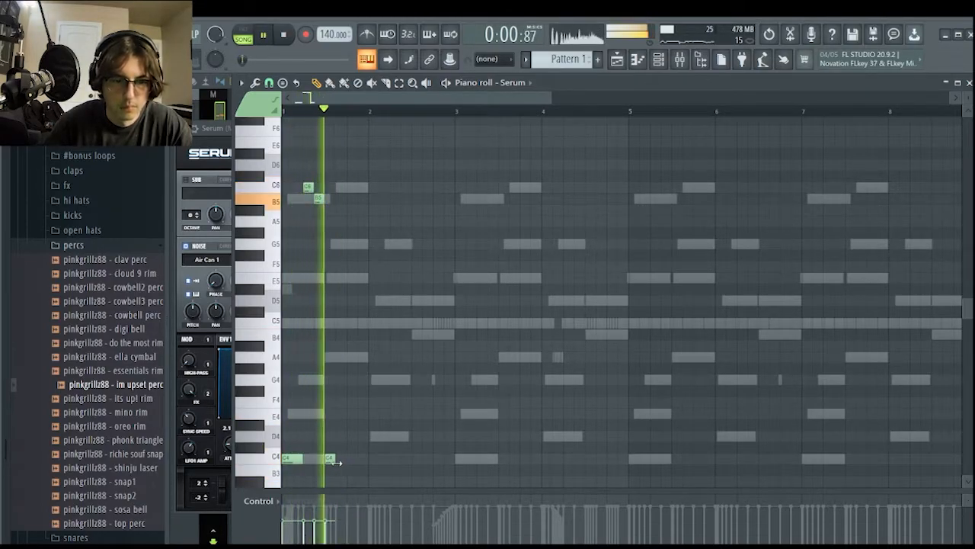
{"action": "key", "text": "space"}
{"action": "right_click", "coordinate": [329, 461]}
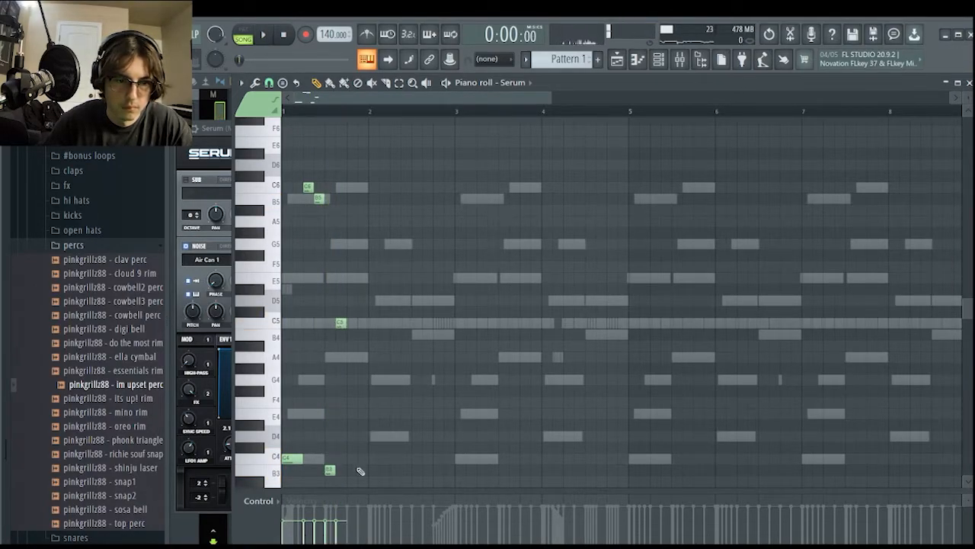
Continue the melody with A#3 and A3 ending bar 1 and D5, C5 and B4 in bar 2, and play it.
{"action": "left_click_drag", "start_coordinate": [348, 474], "coordinate": [352, 432]}
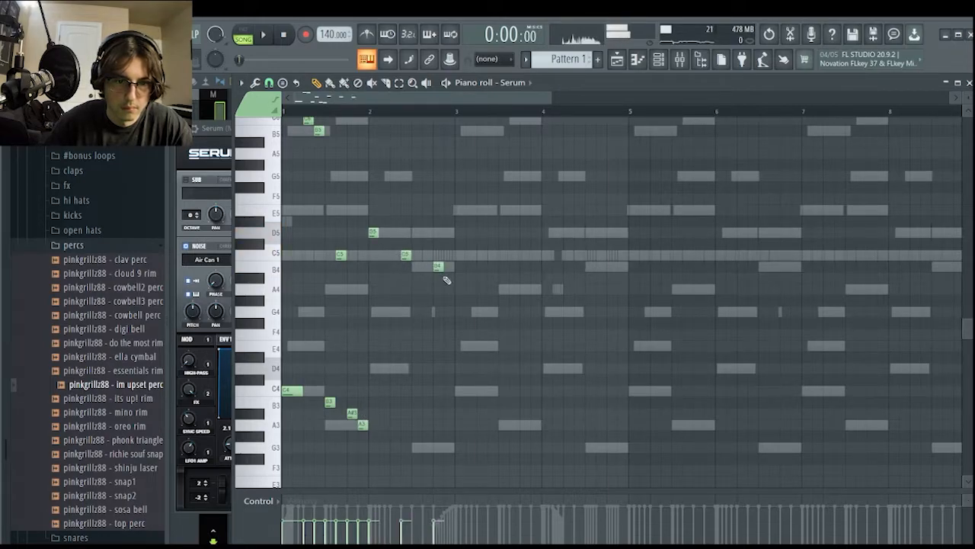
{"action": "key", "text": "space"}
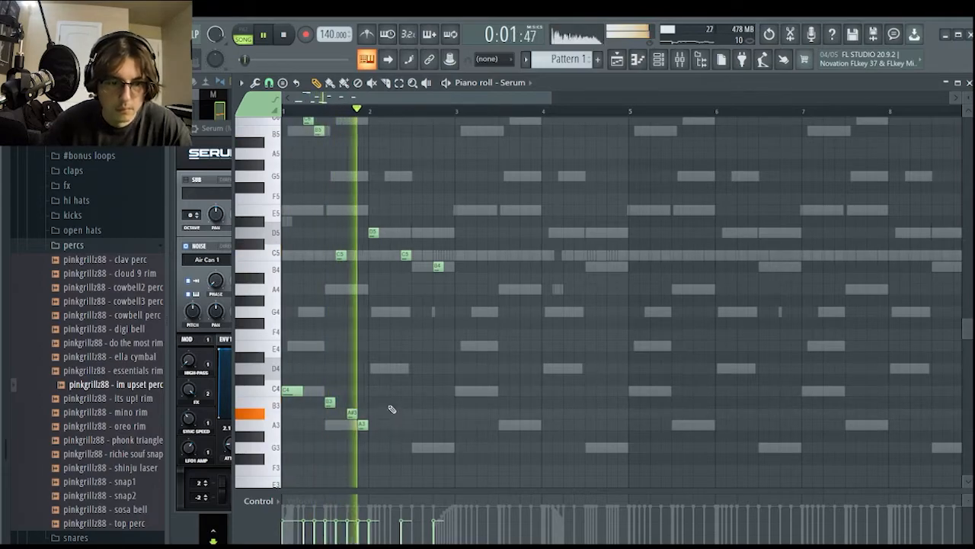
{"action": "key", "text": "space"}
{"action": "key", "text": "space"}
Replace the A#3 and A3 notes at the end of bar 1 with one longer A3 note and play the phrase.
{"action": "right_click", "coordinate": [364, 424]}
{"action": "mouse_move", "coordinate": [356, 413]}
{"action": "left_mouse_down"}
{"action": "mouse_move", "coordinate": [368, 413]}
{"action": "mouse_move", "coordinate": [358, 424]}
{"action": "left_mouse_up"}
{"action": "key", "text": "space"}
{"action": "key", "text": "space"}
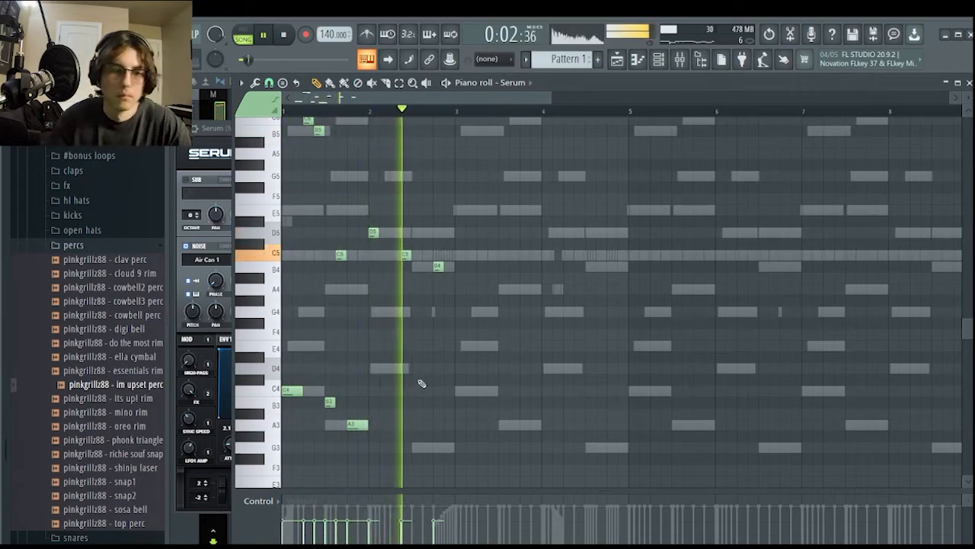
{"action": "scroll", "coordinate": [423, 349], "scroll_direction": "up", "scroll_amount": 1}
{"action": "key", "text": "space"}
Fill the gaps in bar 2 of the Serum melody with G3, B5, E3, C3 and D4 notes.
{"action": "scroll", "coordinate": [423, 349], "scroll_direction": "up", "scroll_amount": 1}
{"action": "left_click", "coordinate": [365, 448]}
{"action": "right_click", "coordinate": [363, 449]}
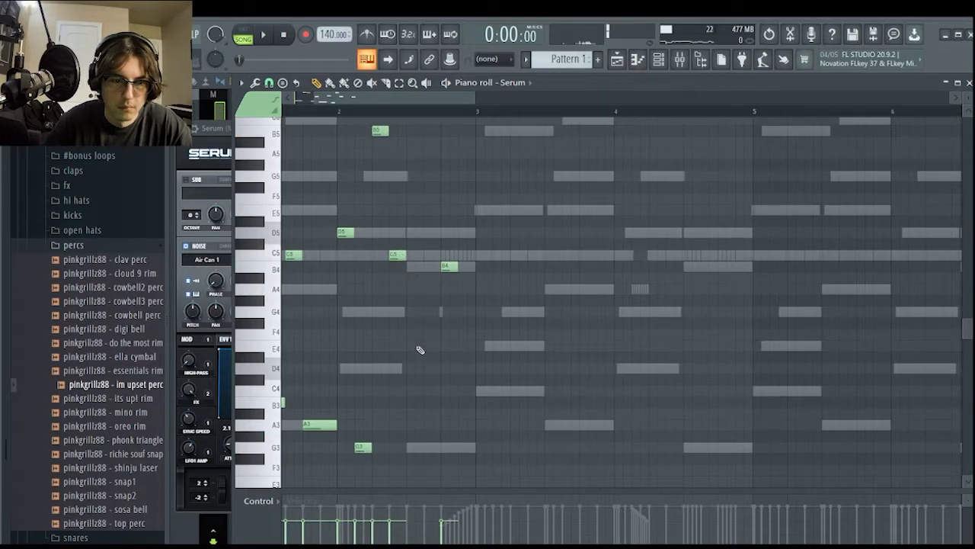
{"action": "left_click_drag", "start_coordinate": [403, 401], "coordinate": [402, 464]}
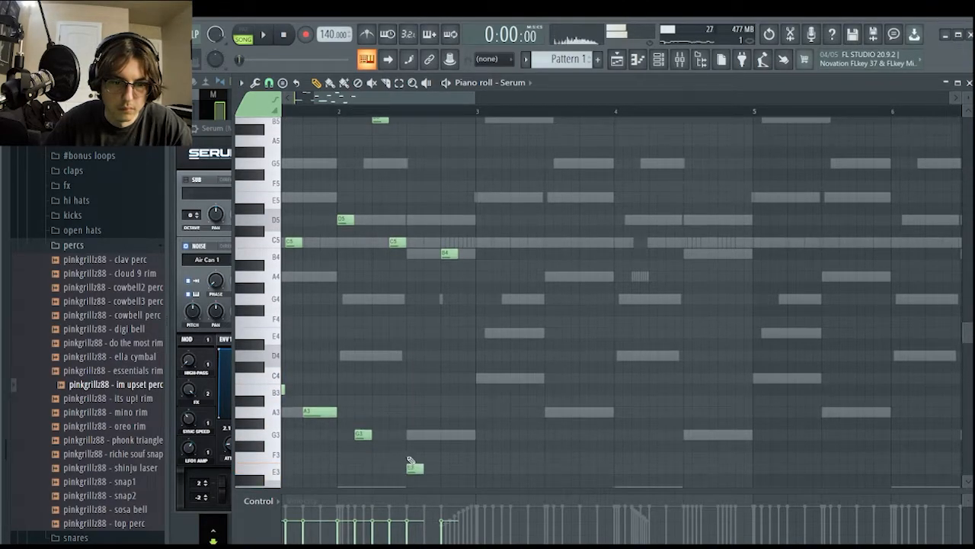
{"action": "scroll", "coordinate": [440, 461], "scroll_direction": "down", "scroll_amount": 3}
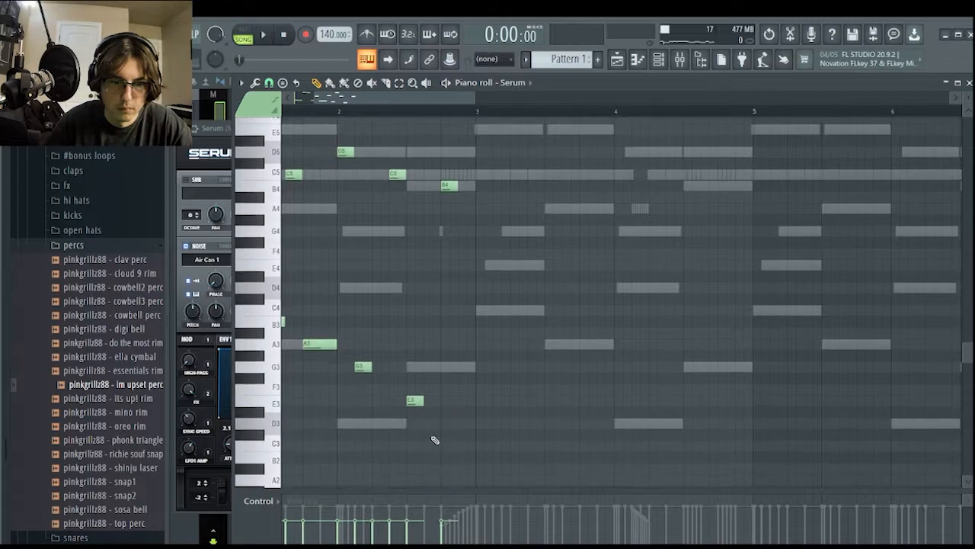
{"action": "left_click", "coordinate": [431, 458]}
{"action": "left_click_drag", "start_coordinate": [432, 458], "coordinate": [425, 446]}
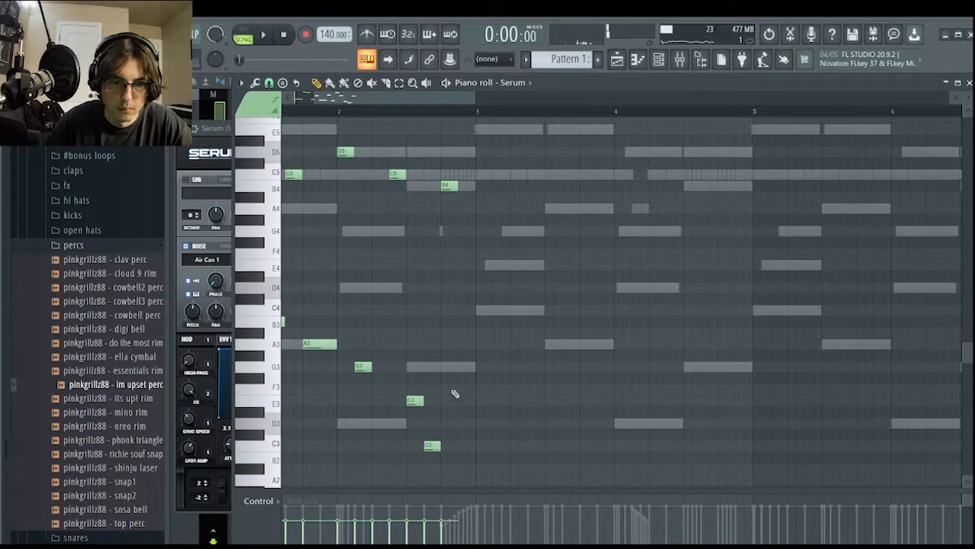
{"action": "left_click_drag", "start_coordinate": [468, 319], "coordinate": [454, 288]}
Play the beat and duplicate the two-bar Serum phrase to fill bars 3 to 8.
{"action": "key", "text": "space"}
{"action": "scroll", "coordinate": [442, 294], "scroll_direction": "down", "scroll_amount": 4}
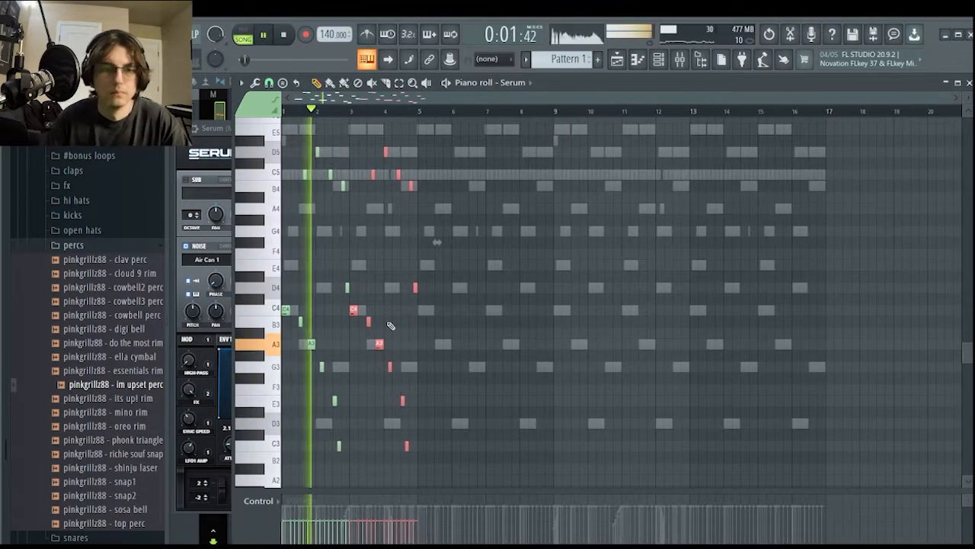
{"action": "left_click", "coordinate": [371, 351], "text": "ctrl"}
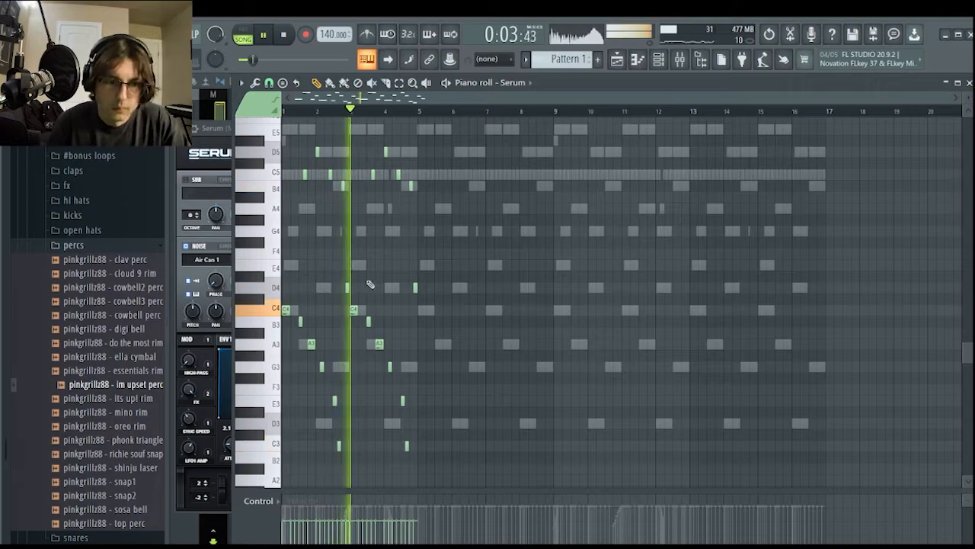
{"action": "scroll", "coordinate": [387, 321], "scroll_direction": "up", "scroll_amount": 5}
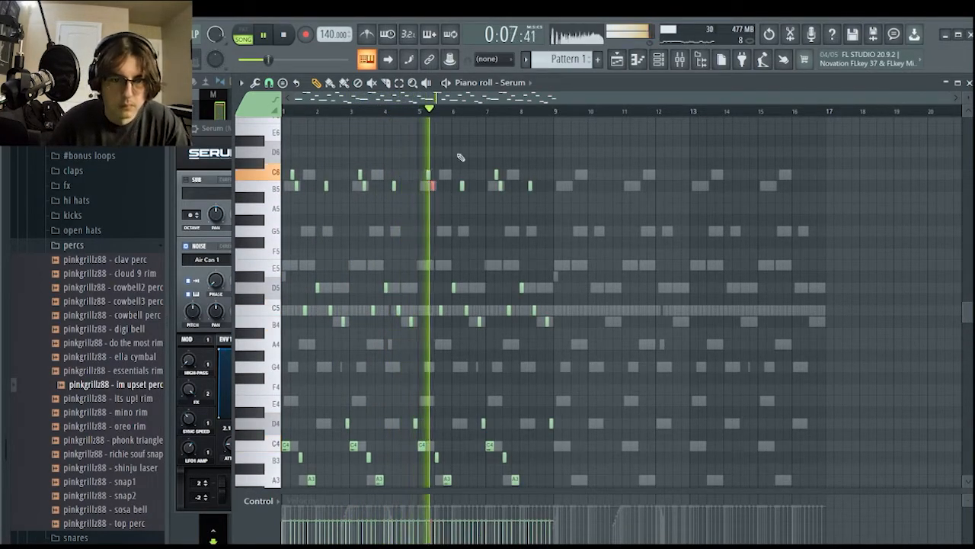
Select the whole eight-bar Serum melody and duplicate it into bars 9 to 16.
{"action": "left_click_drag", "start_coordinate": [418, 168], "coordinate": [564, 192]}
{"action": "key", "text": "ctrl+a"}
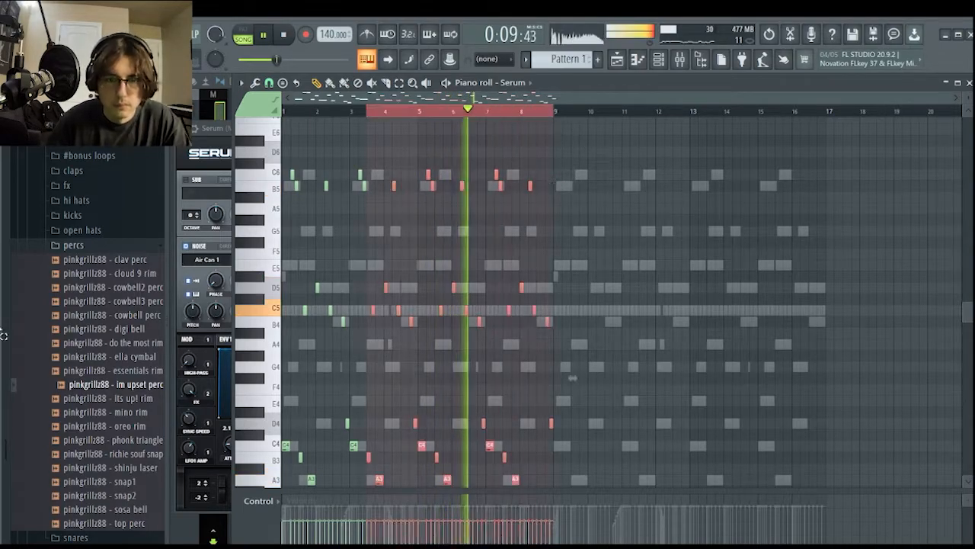
{"action": "key", "text": "ctrl+b"}
Transpose the C6 and B5 notes in bars 9 to 16 down three octaves and delete them.
{"action": "left_click_drag", "start_coordinate": [556, 147], "coordinate": [800, 226]}
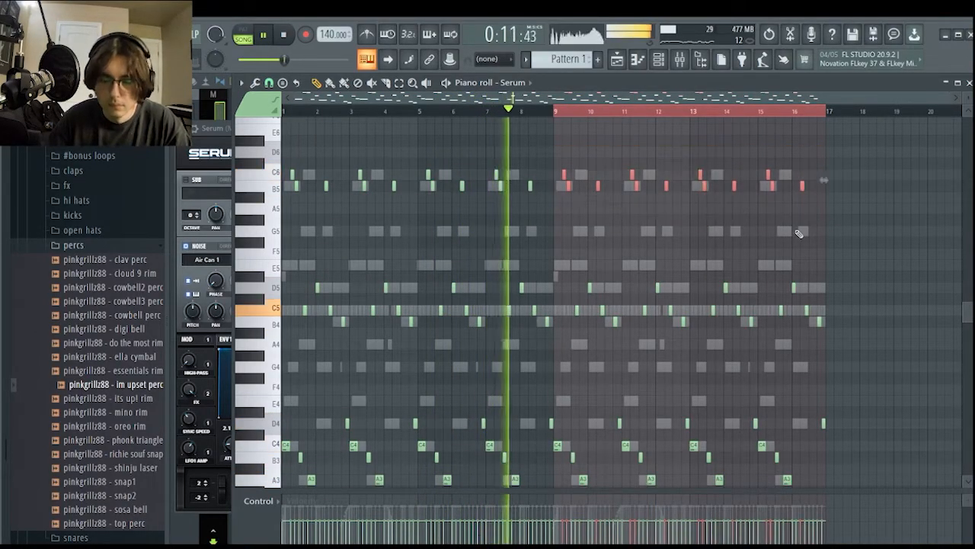
{"action": "key", "text": "ctrl+Down"}
{"action": "key", "text": "ctrl+Down"}
{"action": "key", "text": "ctrl+Down"}
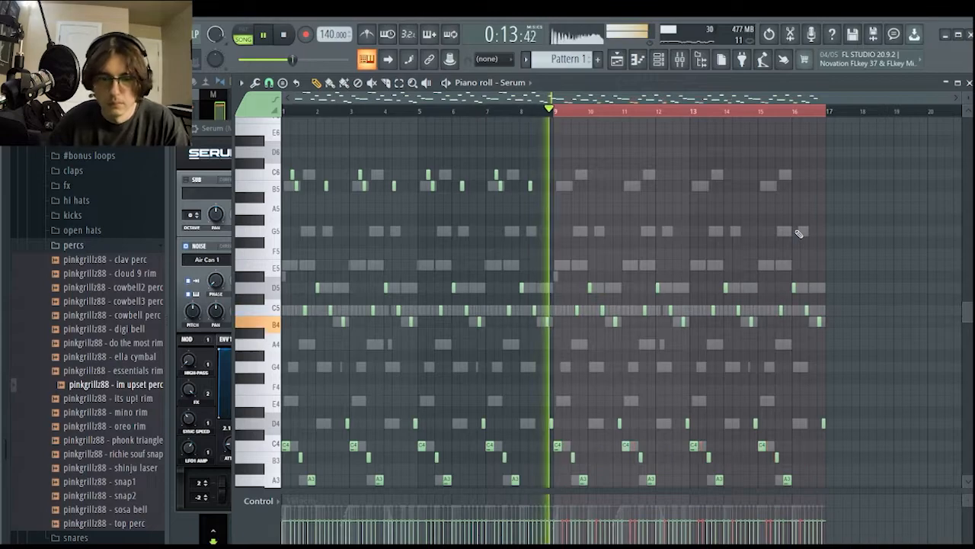
{"action": "scroll", "coordinate": [820, 222], "scroll_direction": "down", "scroll_amount": 1}
{"action": "scroll", "coordinate": [820, 222], "scroll_direction": "down", "scroll_amount": 3}
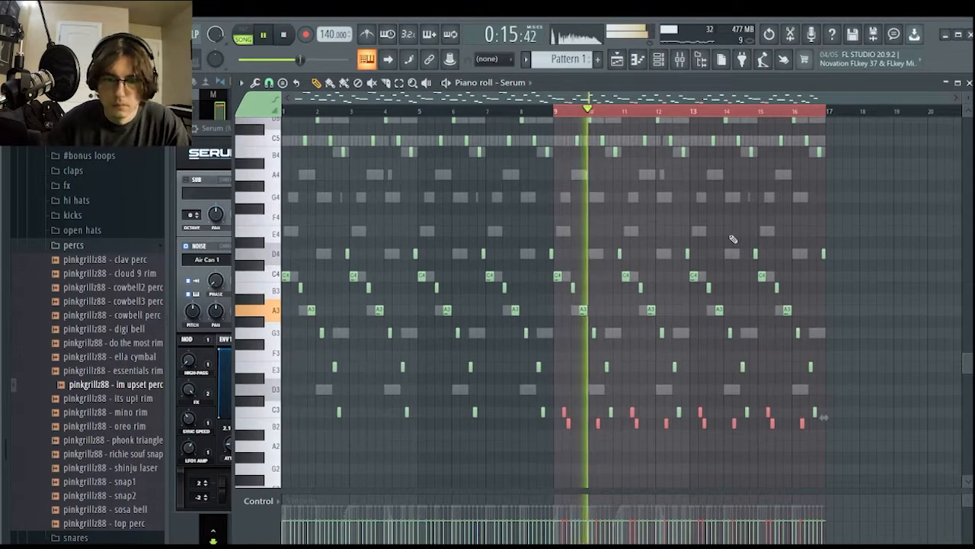
{"action": "key", "text": "ctrl+d"}
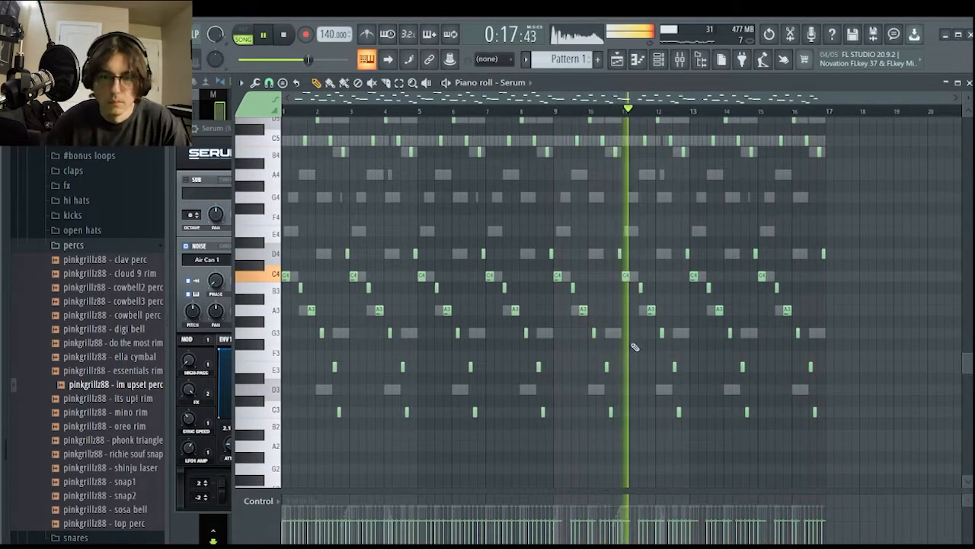
Listen to the full melody and delete all Serum notes in bars 9 to 16.
{"action": "scroll", "coordinate": [640, 328], "scroll_direction": "up", "scroll_amount": 3}
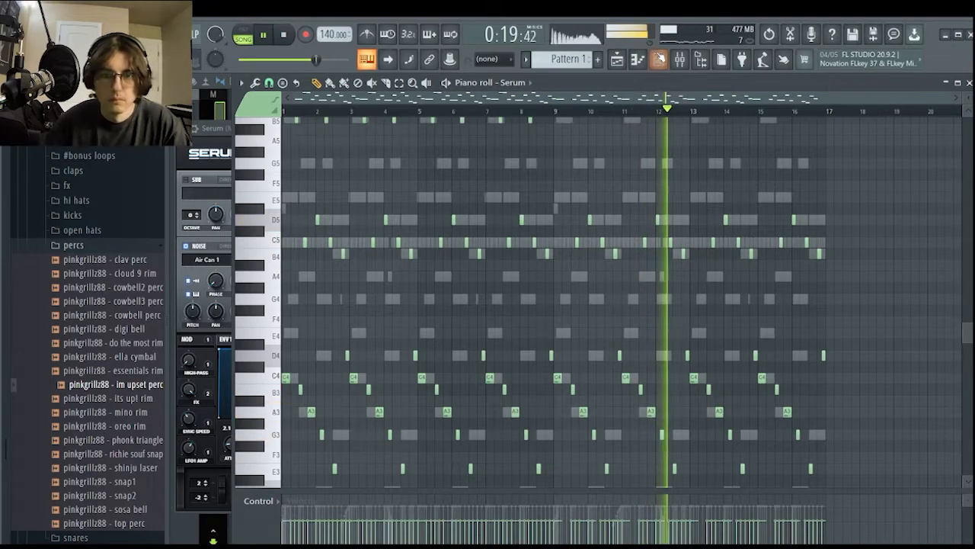
{"action": "key", "text": "F6"}
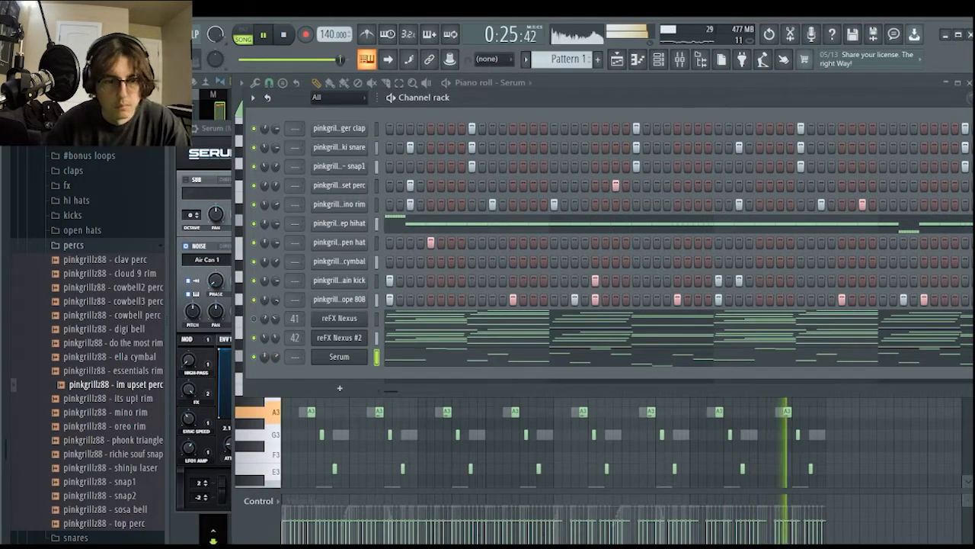
{"action": "left_click", "coordinate": [400, 359]}
{"action": "left_click", "coordinate": [400, 358]}
{"action": "left_click_drag", "start_coordinate": [871, 157], "coordinate": [558, 489]}
{"action": "left_click", "coordinate": [624, 358], "text": "ctrl"}
{"action": "scroll", "coordinate": [625, 359], "scroll_direction": "up", "scroll_amount": 4}
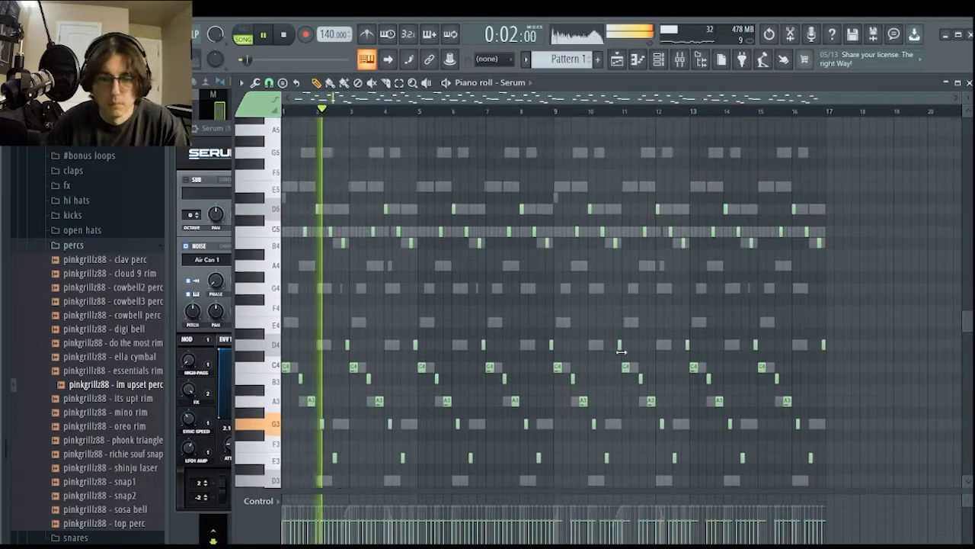
{"action": "left_click", "coordinate": [665, 58]}
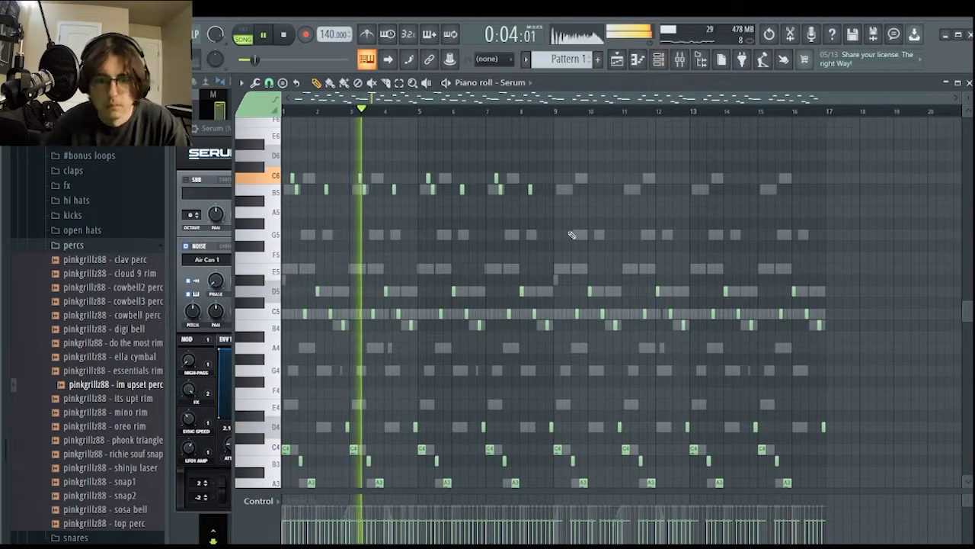
{"action": "left_click_drag", "start_coordinate": [556, 208], "coordinate": [931, 485]}
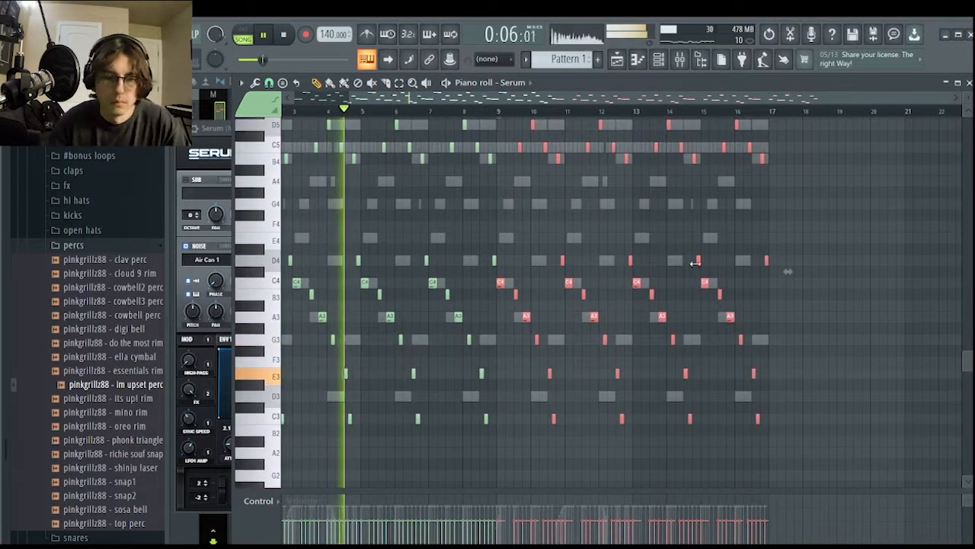
{"action": "key", "text": "Delete"}
Stop playback and review the Serum melody in bars 1 to 8 alongside the other channels.
{"action": "left_click", "coordinate": [657, 61]}
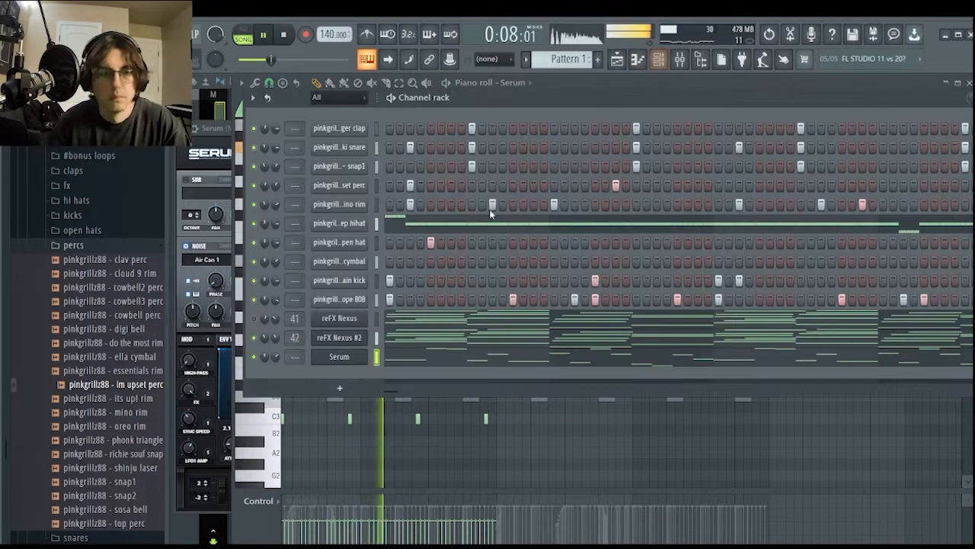
{"action": "key", "text": "space"}
{"action": "left_click", "coordinate": [491, 349]}
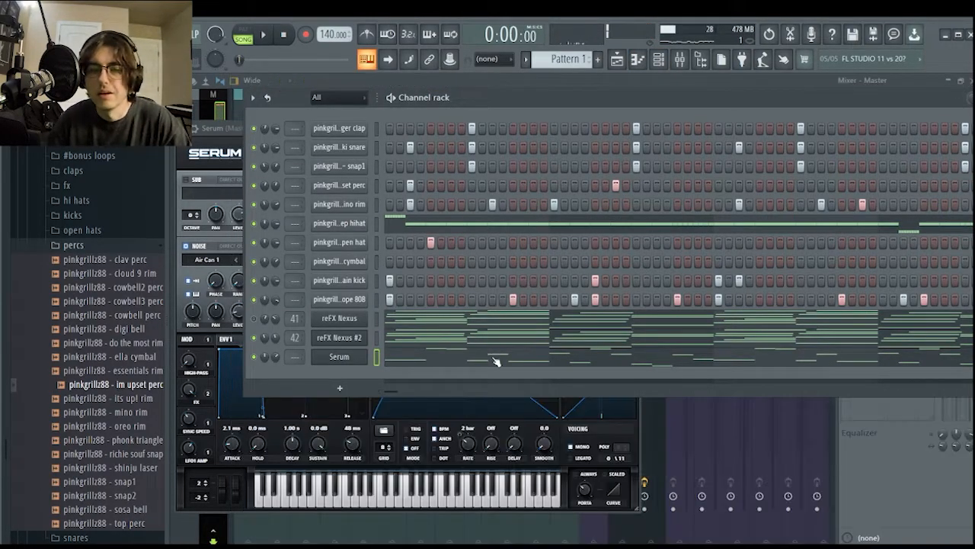
{"action": "scroll", "coordinate": [621, 304], "scroll_direction": "up", "scroll_amount": 1}
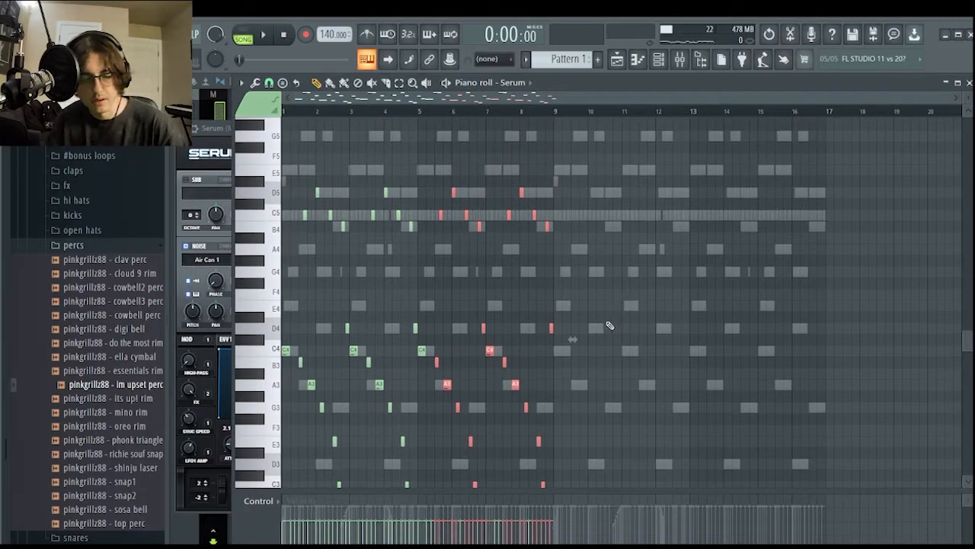
{"action": "left_click", "coordinate": [659, 61]}
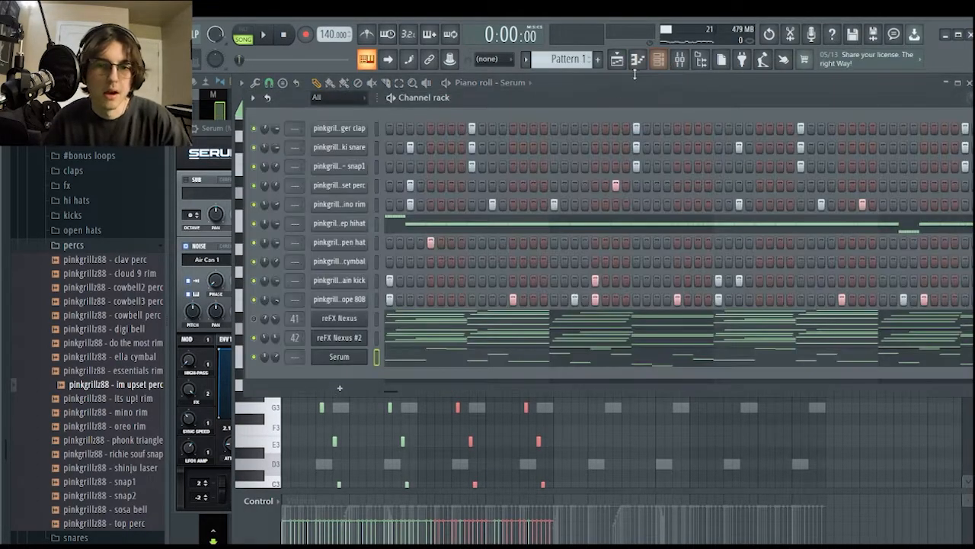
{"action": "left_click", "coordinate": [445, 366]}
{"action": "scroll", "coordinate": [380, 264], "scroll_direction": "down", "scroll_amount": 2}
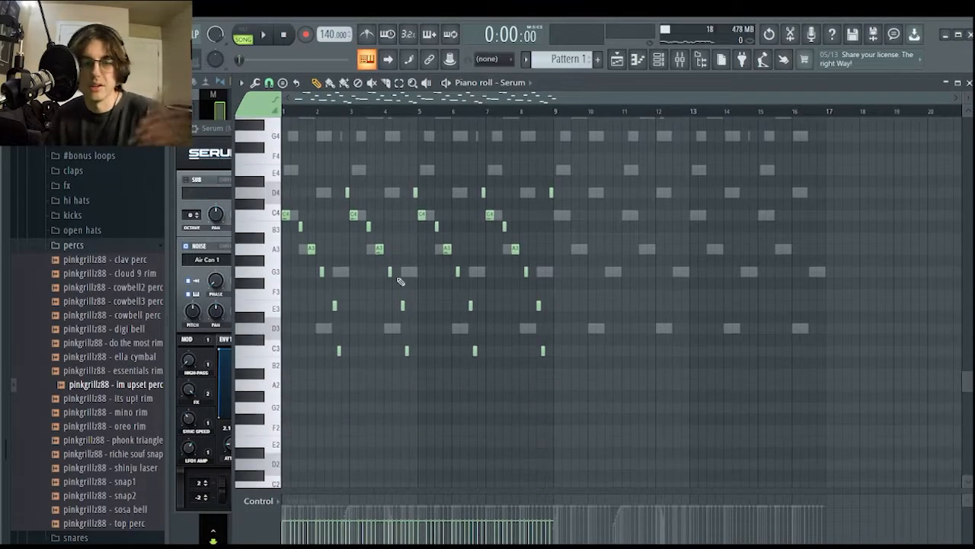
Clone the Serum channel and close the new instrument's window.
{"action": "left_click", "coordinate": [645, 67]}
{"action": "right_click", "coordinate": [358, 356]}
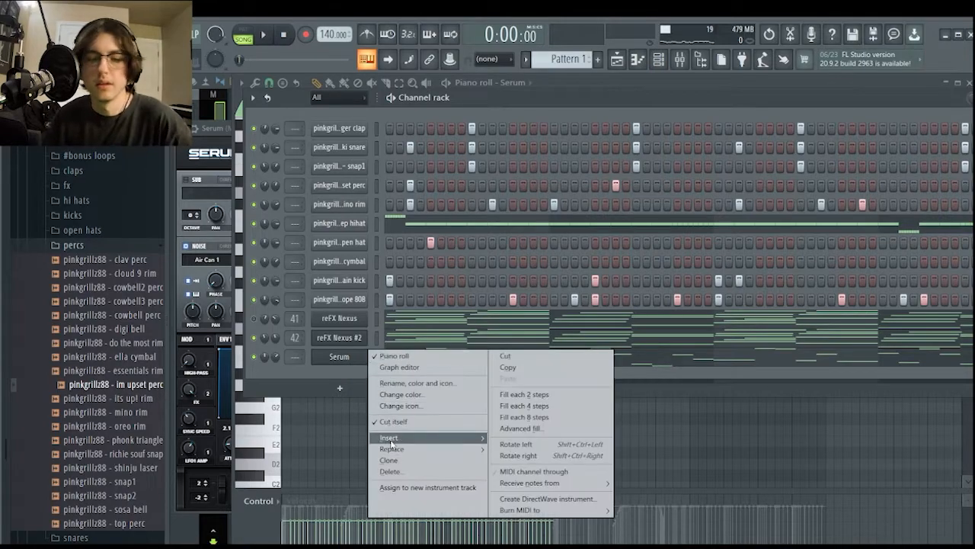
{"action": "left_click", "coordinate": [387, 461]}
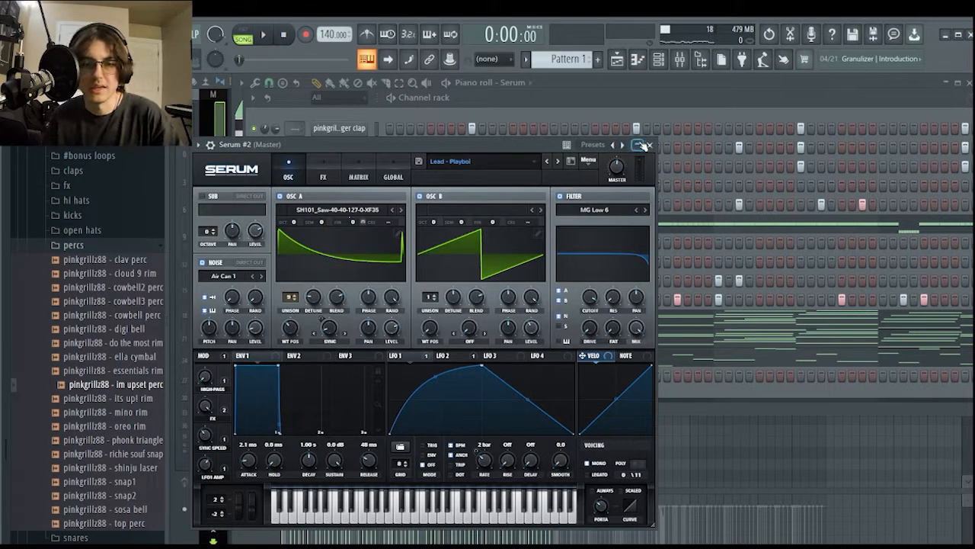
{"action": "left_click", "coordinate": [649, 145]}
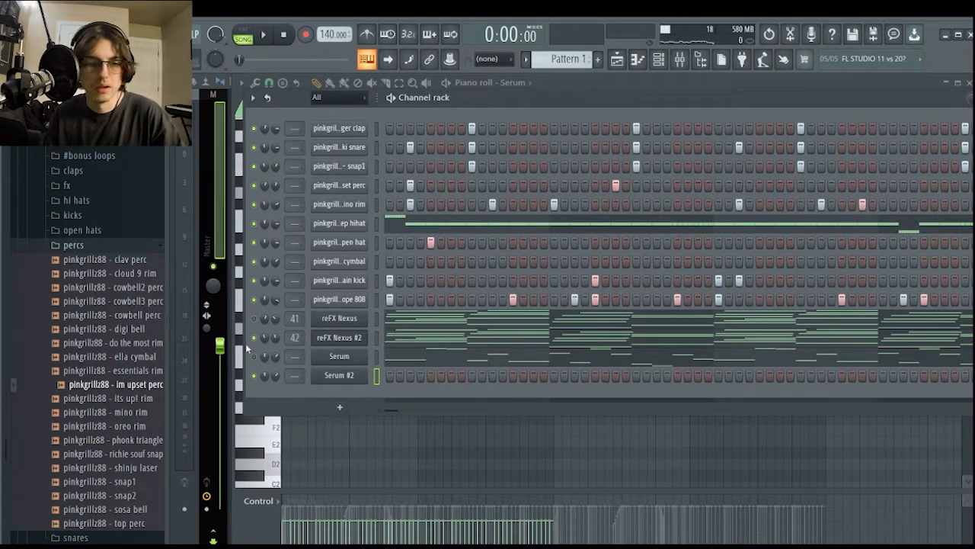
Unmute the reFX Nexus channel and open the Serum #2 instrument while the beat plays.
{"action": "left_click", "coordinate": [254, 319]}
{"action": "key", "text": "space"}
{"action": "key", "text": "space"}
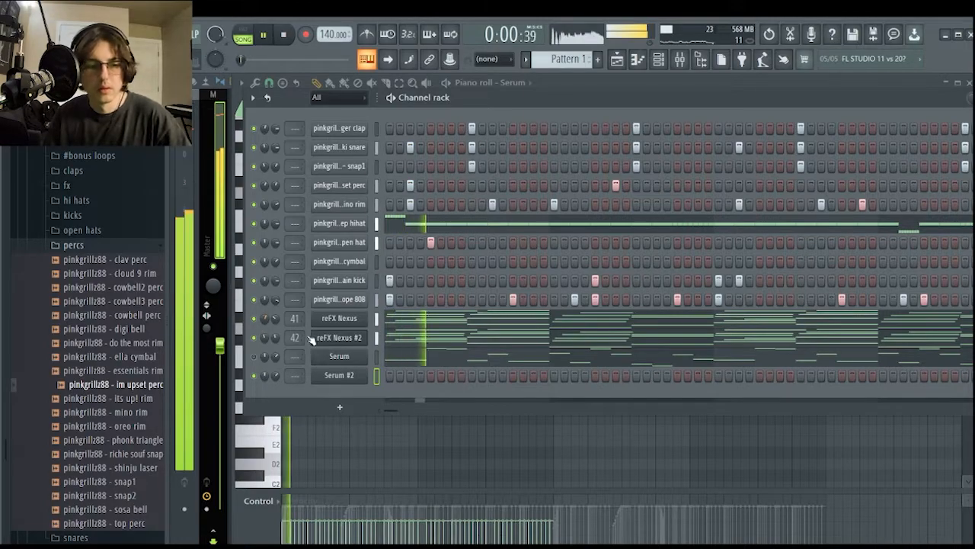
{"action": "left_click", "coordinate": [339, 375]}
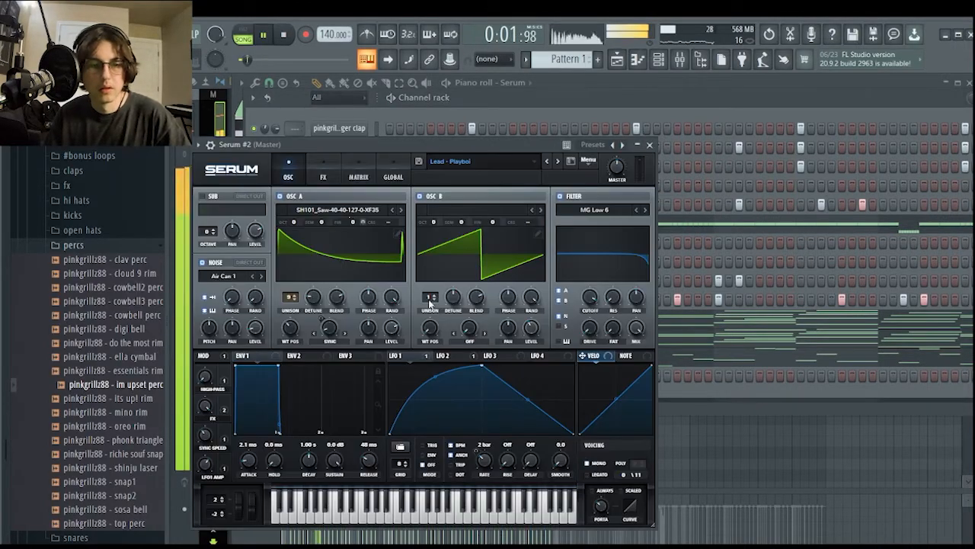
Load the Bell - M3h preset from the Sharkboy - XTC serum bank into Serum #2.
{"action": "left_click", "coordinate": [504, 161]}
{"action": "mouse_move", "coordinate": [576, 266]}
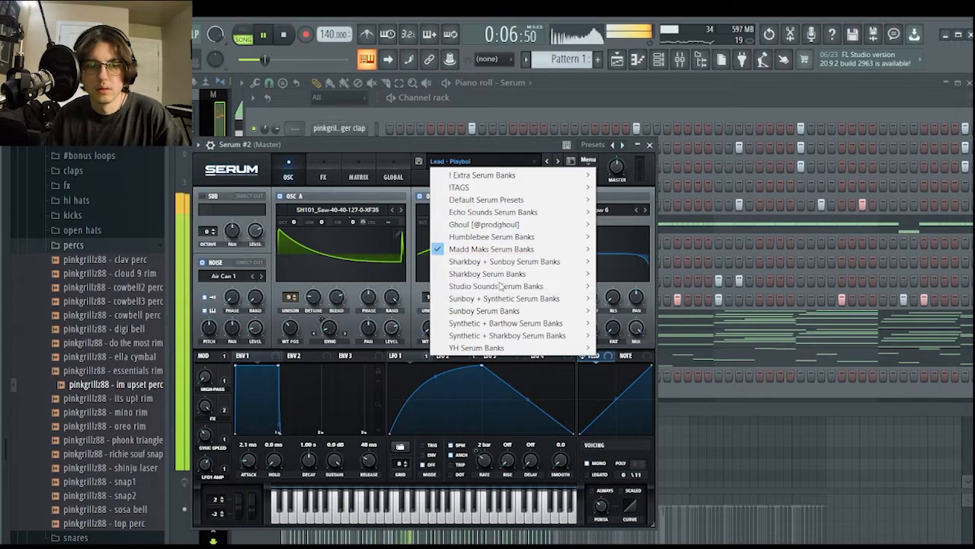
{"action": "mouse_move", "coordinate": [512, 275]}
{"action": "mouse_move", "coordinate": [632, 274]}
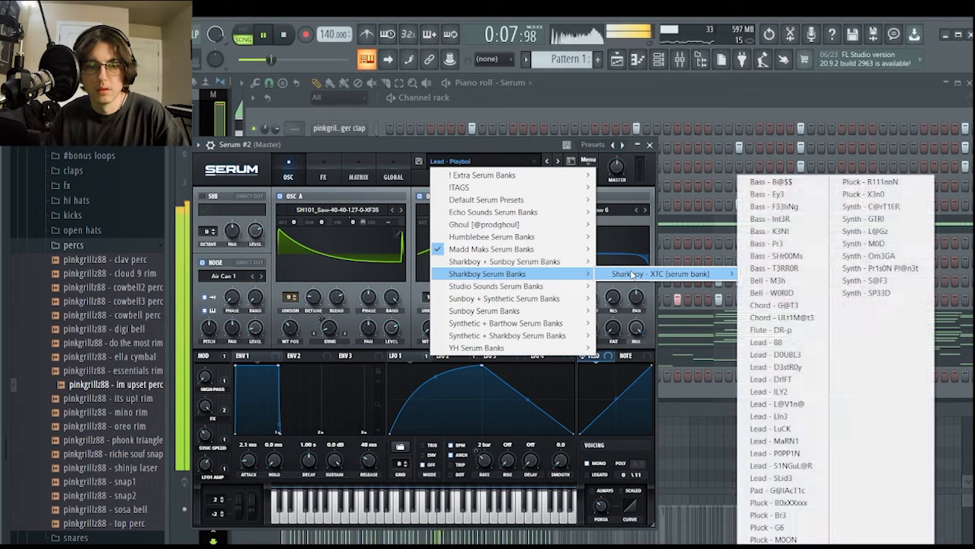
{"action": "left_click", "coordinate": [773, 281]}
{"action": "left_click", "coordinate": [773, 282]}
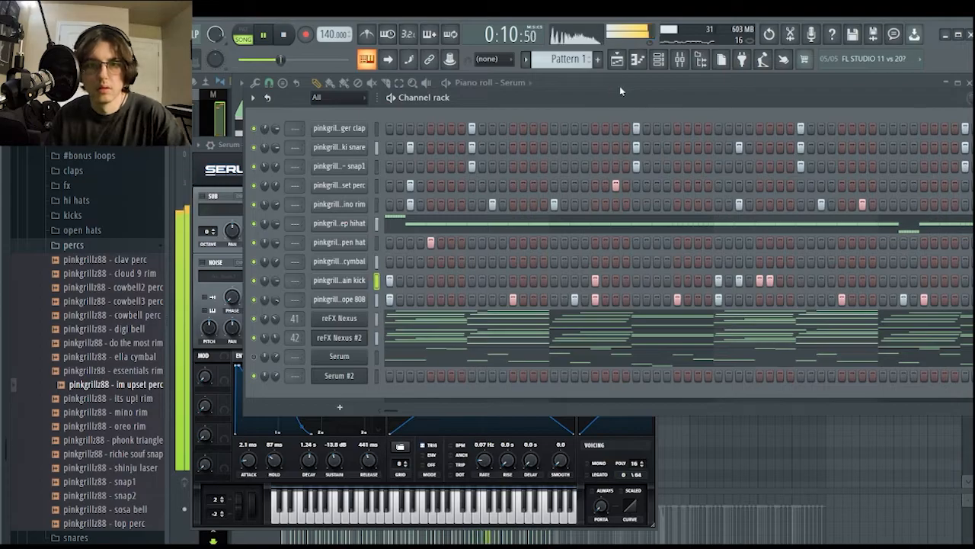
Open the empty piano roll of the Serum #2 channel.
{"action": "left_click", "coordinate": [644, 64]}
{"action": "scroll", "coordinate": [529, 140], "scroll_direction": "up", "scroll_amount": 1}
{"action": "left_click", "coordinate": [659, 61]}
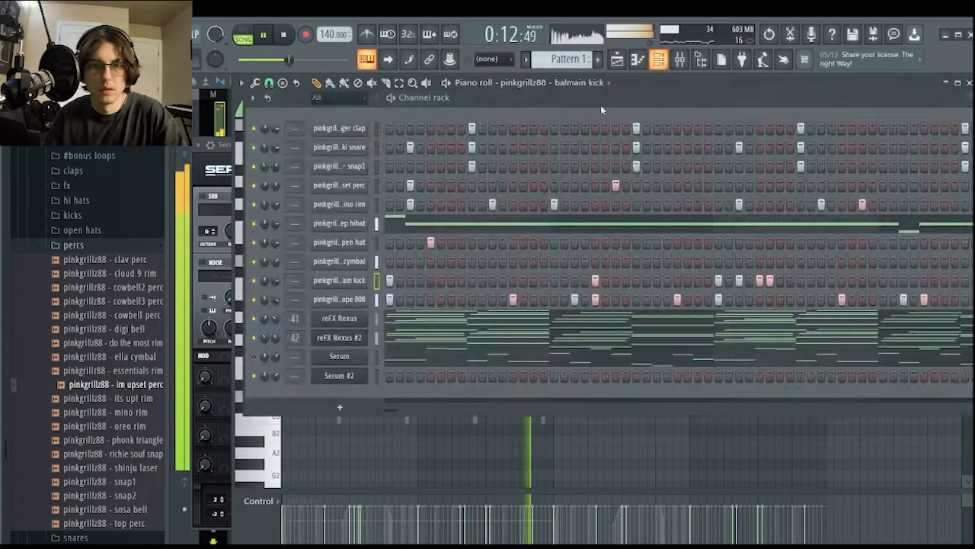
{"action": "right_click", "coordinate": [347, 375]}
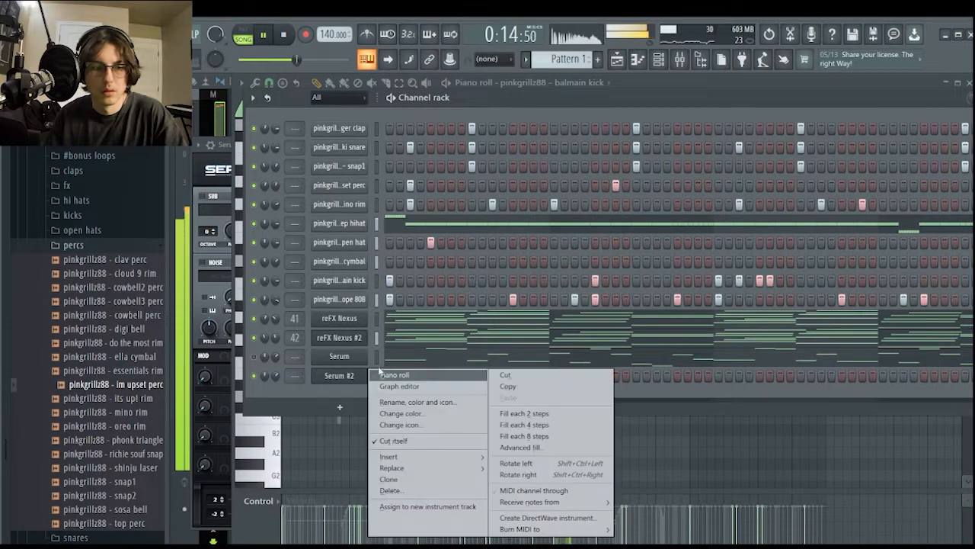
{"action": "left_click", "coordinate": [389, 375]}
{"action": "scroll", "coordinate": [328, 259], "scroll_direction": "up", "scroll_amount": 4}
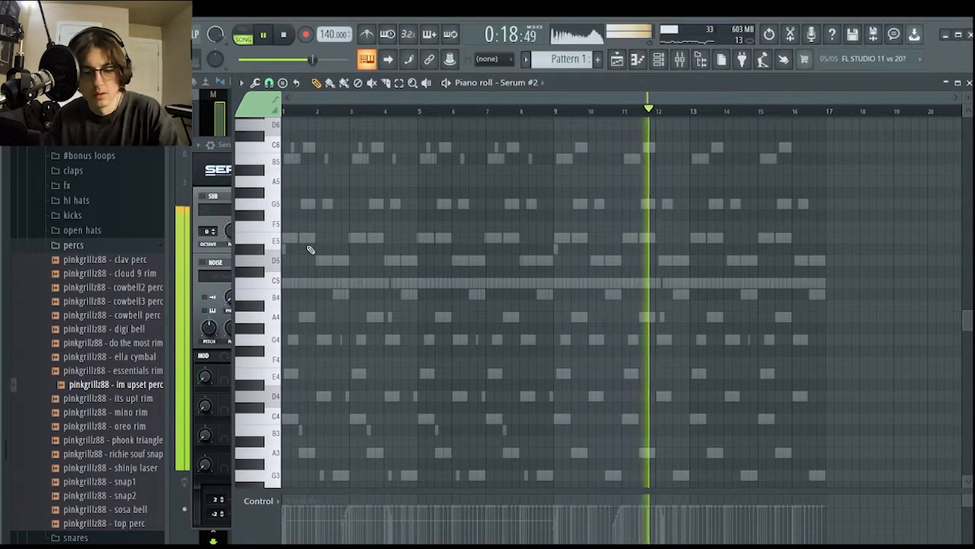
{"action": "scroll", "coordinate": [316, 251], "scroll_direction": "up", "scroll_amount": 2}
Draw four short, evenly spaced rising notes B5, C6, D6 and E6 across bar 1 for Serum #2.
{"action": "key", "text": "space"}
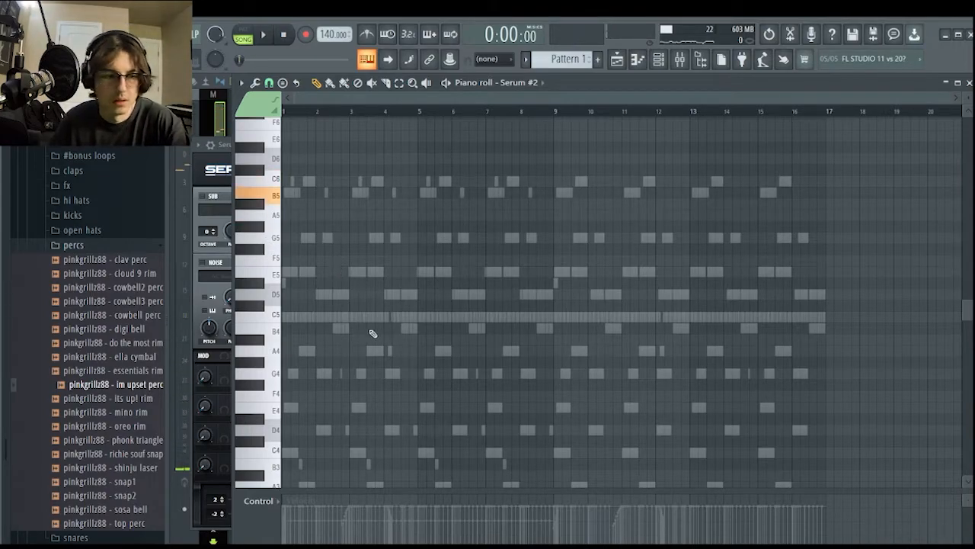
{"action": "key", "text": "space"}
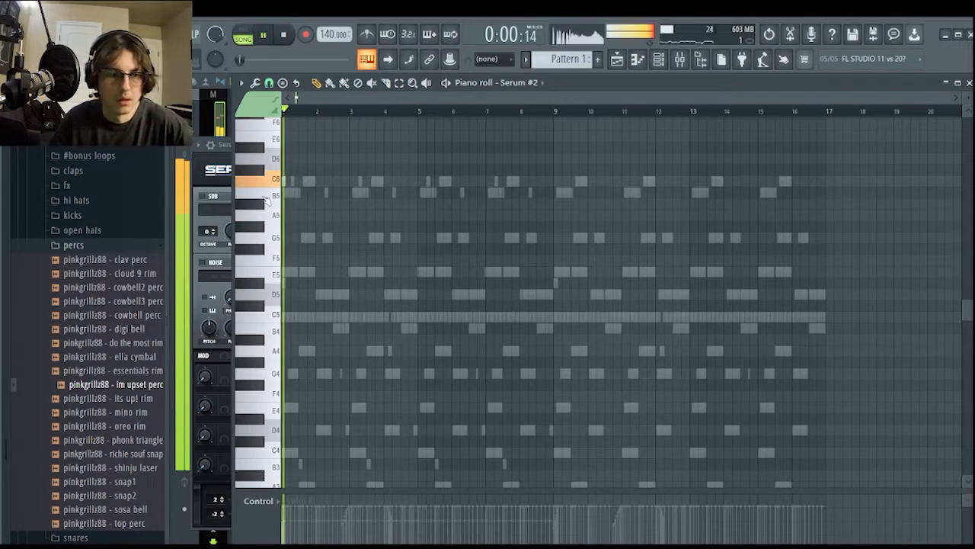
{"action": "scroll", "coordinate": [297, 191], "scroll_direction": "up", "scroll_amount": 4, "text": "ctrl"}
{"action": "key", "text": "space"}
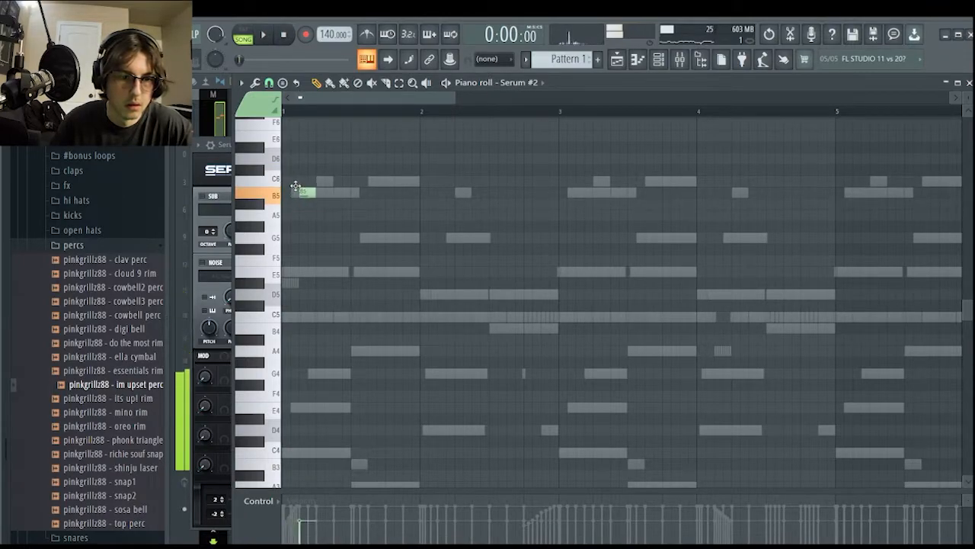
{"action": "key", "text": "space"}
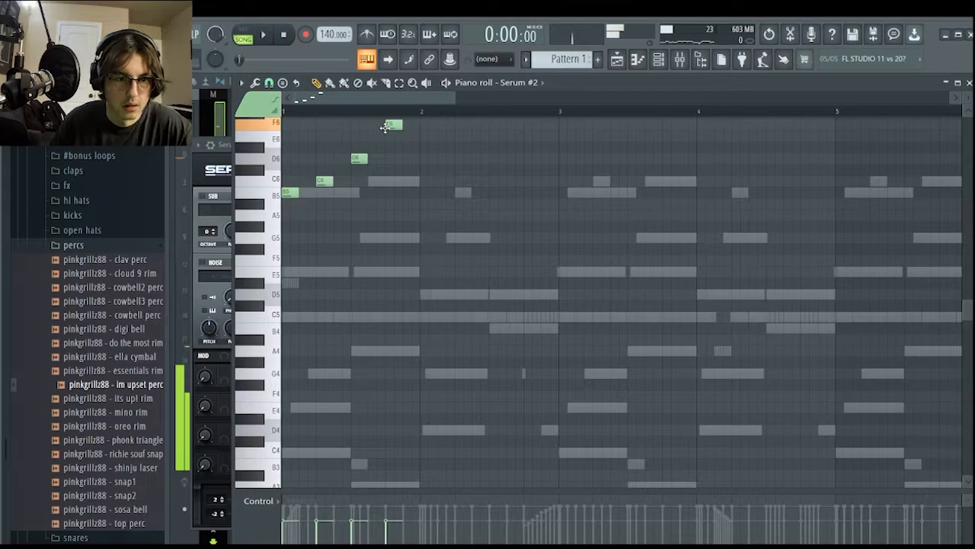
{"action": "key", "text": "space"}
{"action": "scroll", "coordinate": [381, 152], "scroll_direction": "down", "scroll_amount": 3, "text": "ctrl"}
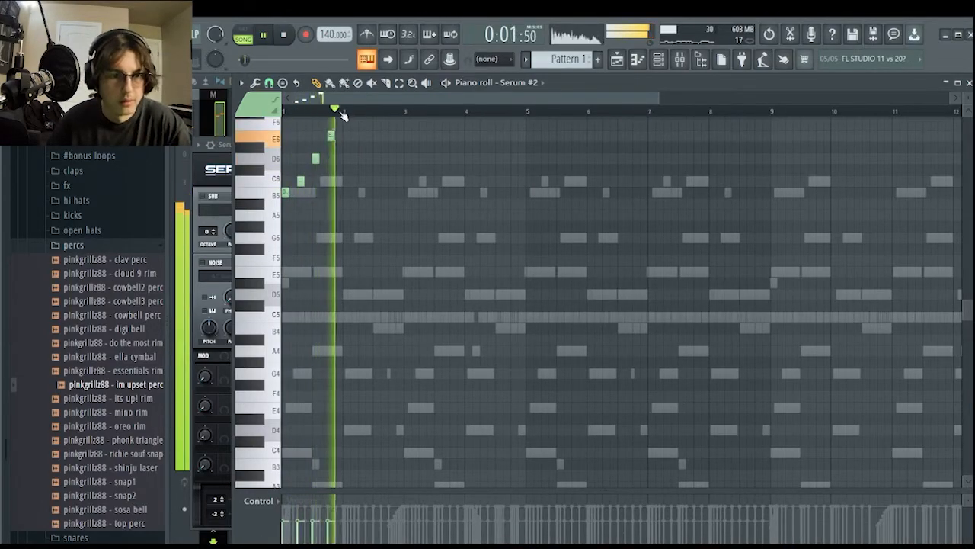
Add short A5 and G5 notes in the second half of bar 2.
{"action": "key", "text": "space"}
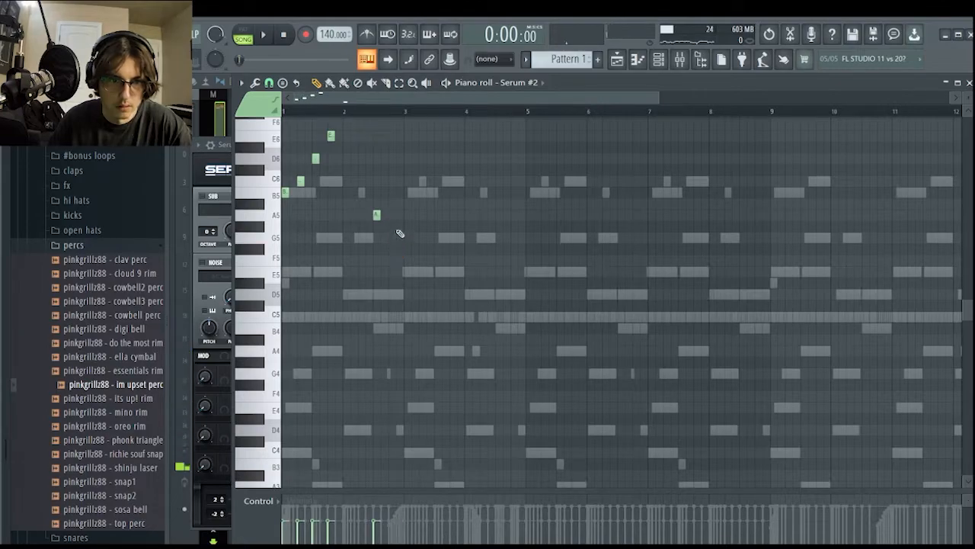
{"action": "left_click", "coordinate": [375, 214]}
{"action": "key", "text": "space"}
{"action": "key", "text": "space"}
{"action": "right_click", "coordinate": [393, 229]}
{"action": "key", "text": "space"}
Duplicate the two-bar Serum #2 phrase into bars 3 and 4 and delete the copied A5 and G5 notes.
{"action": "key", "text": "ctrl+a"}
{"action": "key", "text": "ctrl+b"}
{"action": "key", "text": "ctrl+d"}
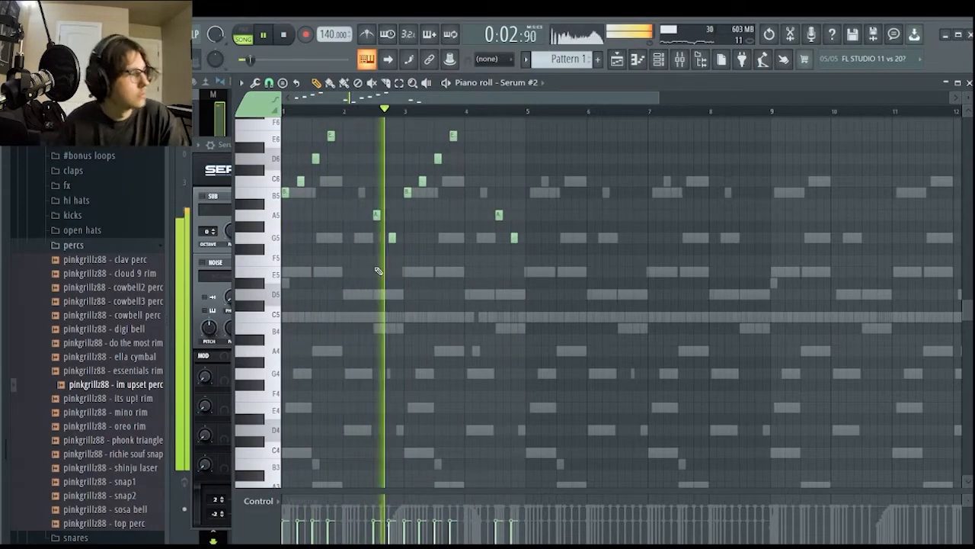
{"action": "right_click", "coordinate": [499, 215]}
{"action": "right_click", "coordinate": [515, 238]}
Delete the copied E6 note in bar 3 and try out a B5 note in bar 4.
{"action": "key", "text": "space"}
{"action": "key", "text": "space"}
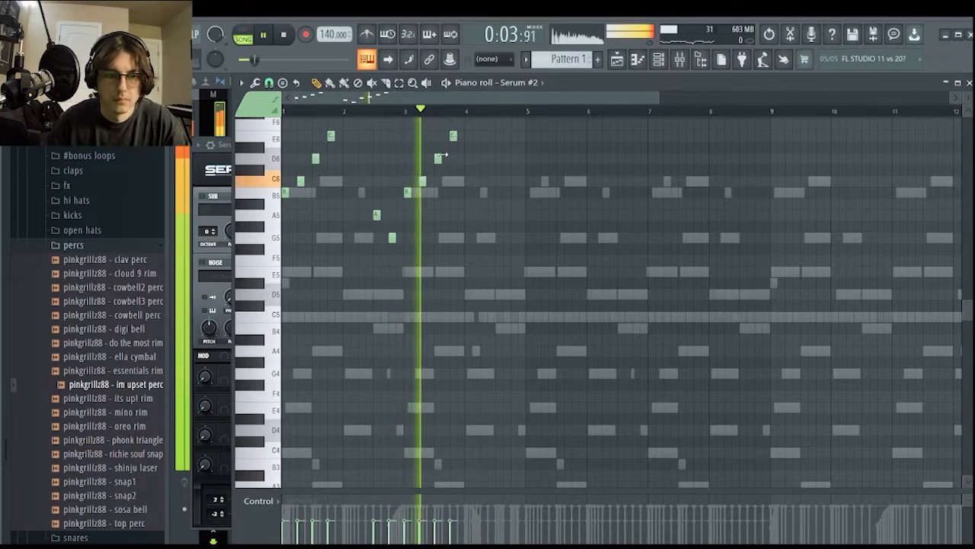
{"action": "key", "text": "space"}
{"action": "left_click", "coordinate": [505, 203]}
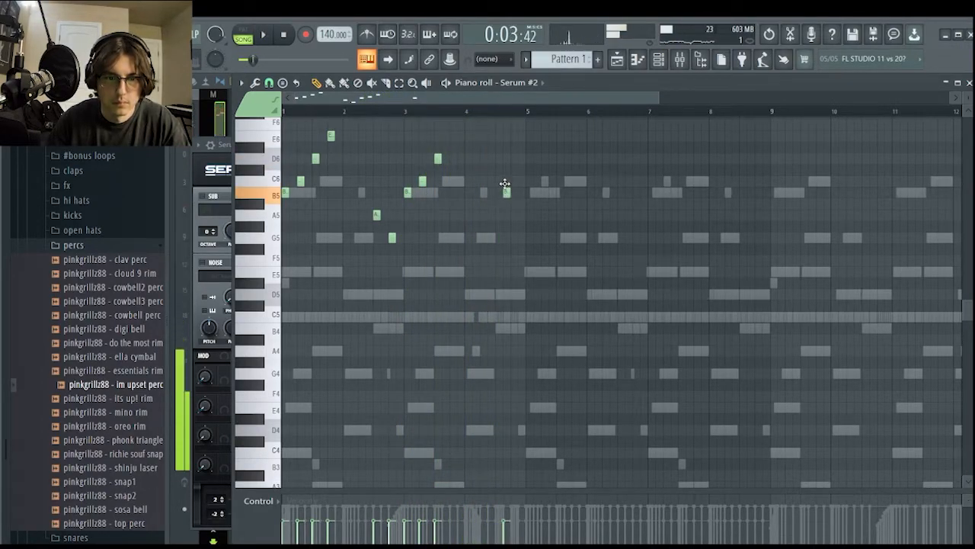
{"action": "right_click", "coordinate": [505, 187]}
Duplicate the four-bar phrase into bars 5 to 8 and add a short B5 note in bar 8.
{"action": "key", "text": "space"}
{"action": "scroll", "coordinate": [416, 164], "scroll_direction": "down", "scroll_amount": 3}
{"action": "key", "text": "ctrl+b"}
{"action": "left_click", "coordinate": [514, 220], "text": "ctrl"}
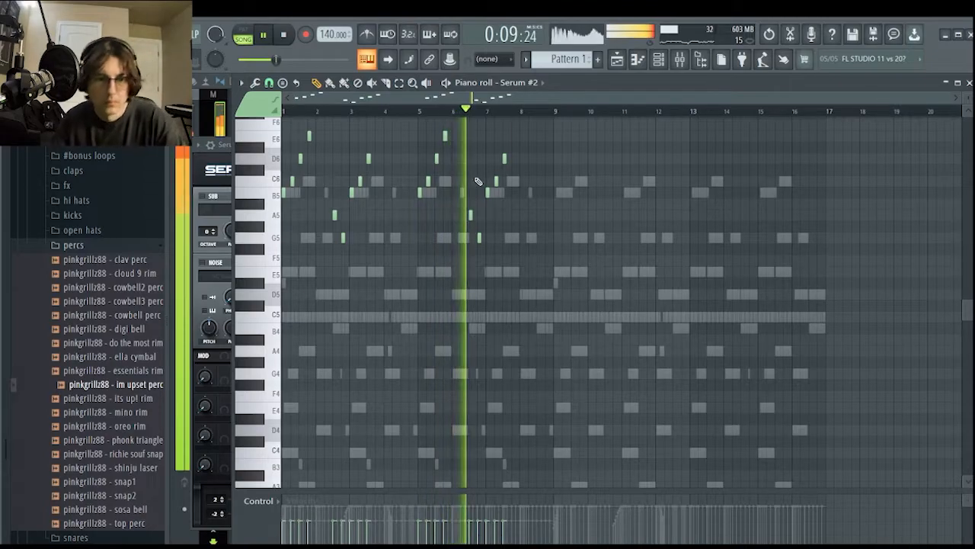
{"action": "scroll", "coordinate": [503, 181], "scroll_direction": "up", "scroll_amount": 3}
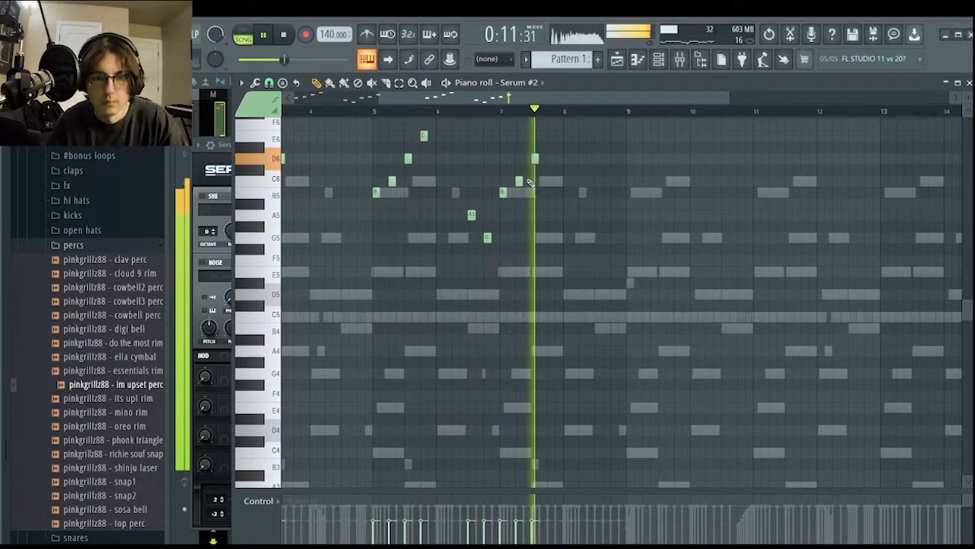
{"action": "left_click", "coordinate": [597, 193]}
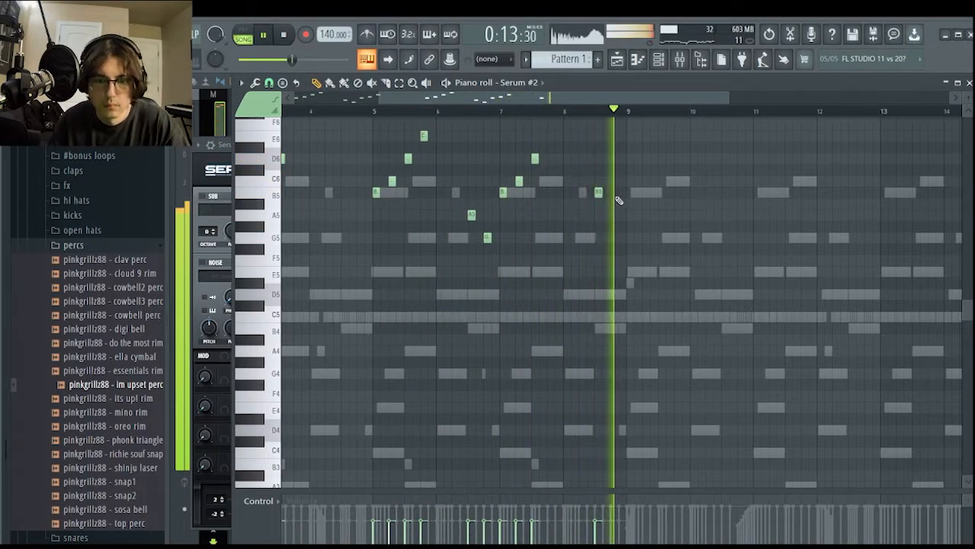
{"action": "scroll", "coordinate": [564, 122], "scroll_direction": "down", "scroll_amount": 3}
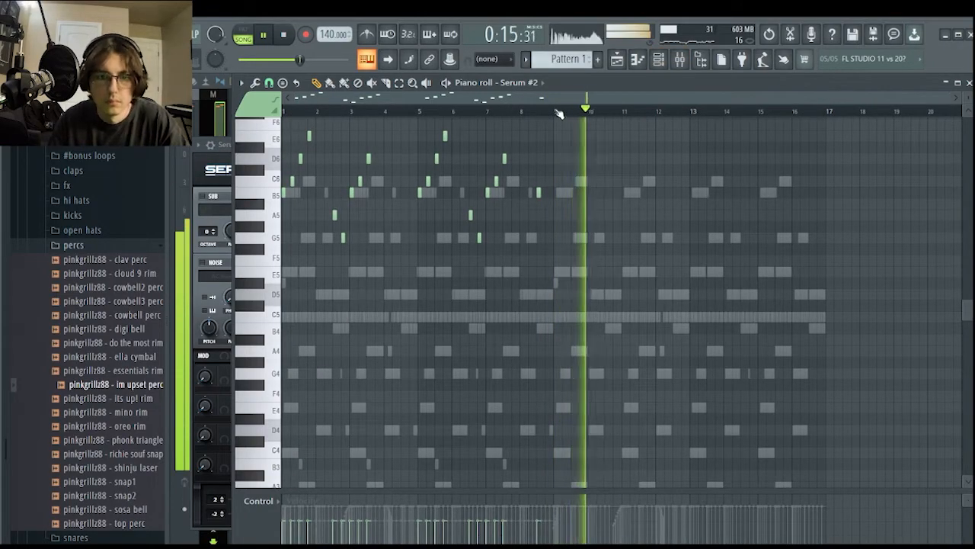
Duplicate the Serum #2 phrase into bars 9 to 16 and delete the original notes in bars 1 to 8.
{"action": "key", "text": "ctrl+b"}
{"action": "left_click_drag", "start_coordinate": [550, 127], "coordinate": [8, 406]}
{"action": "key", "text": "Delete"}
{"action": "key", "text": "ctrl+d"}
Play the beat while checking the Serum notes, the Serum instrument settings and the reFX Nexus #2 notes.
{"action": "left_click", "coordinate": [680, 60]}
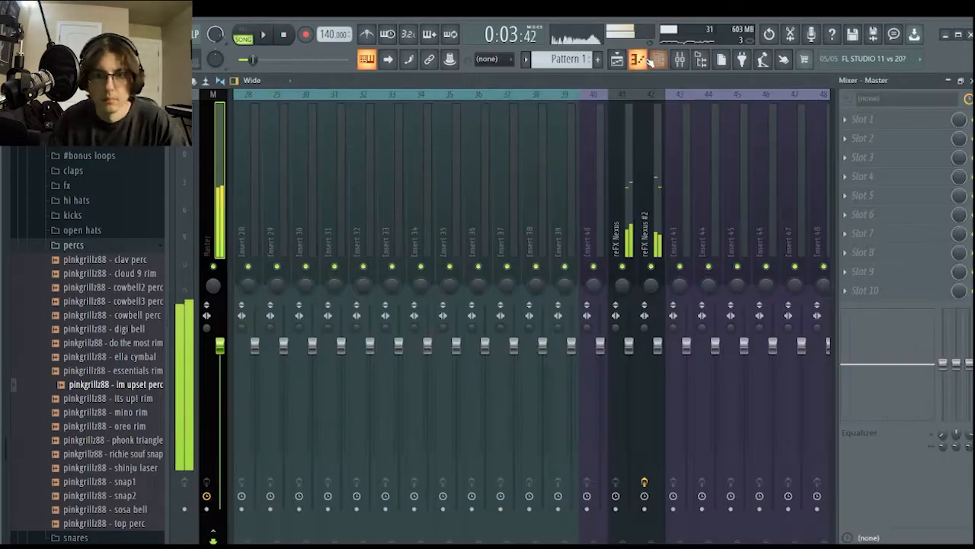
{"action": "left_click", "coordinate": [657, 60]}
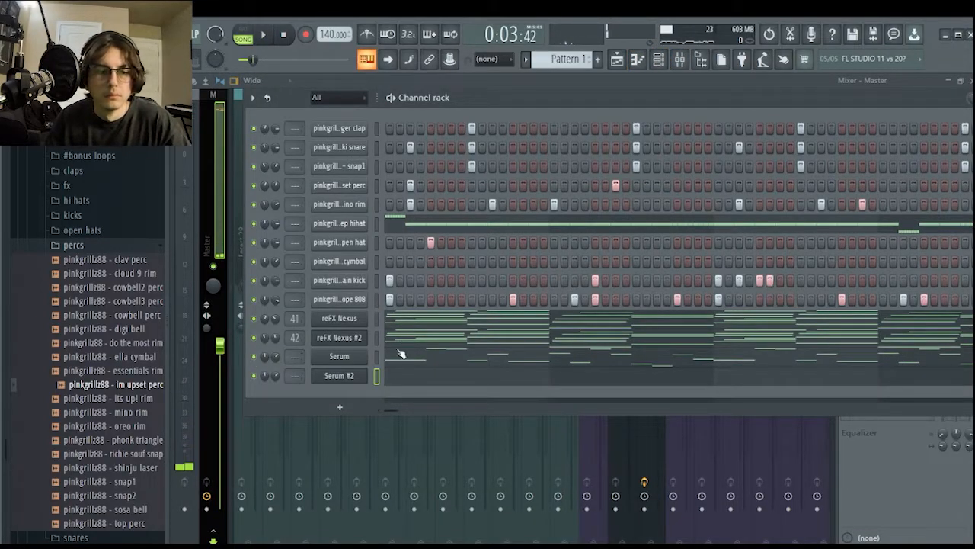
{"action": "key", "text": "space"}
{"action": "left_click", "coordinate": [385, 355]}
{"action": "left_click", "coordinate": [657, 60]}
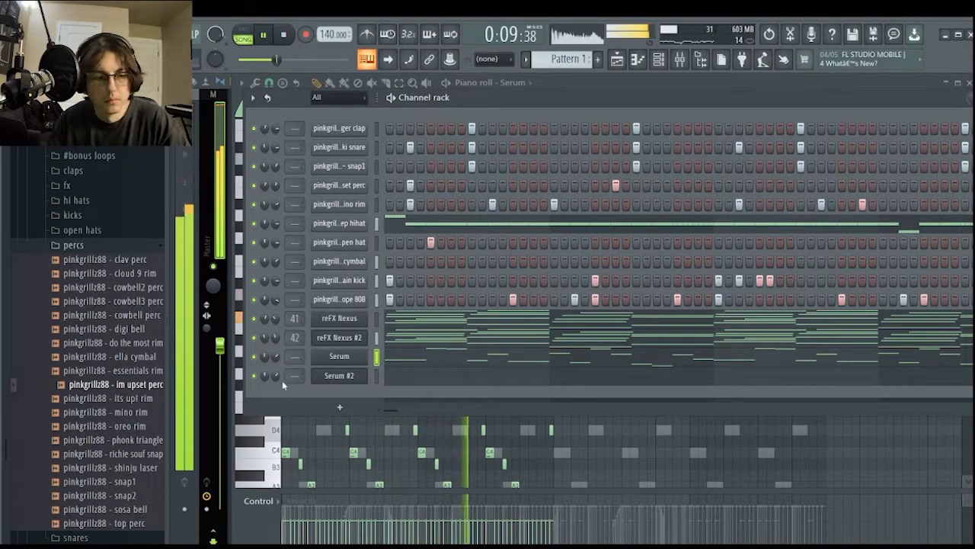
{"action": "left_click", "coordinate": [342, 358]}
{"action": "left_click", "coordinate": [633, 129]}
{"action": "left_click", "coordinate": [340, 375]}
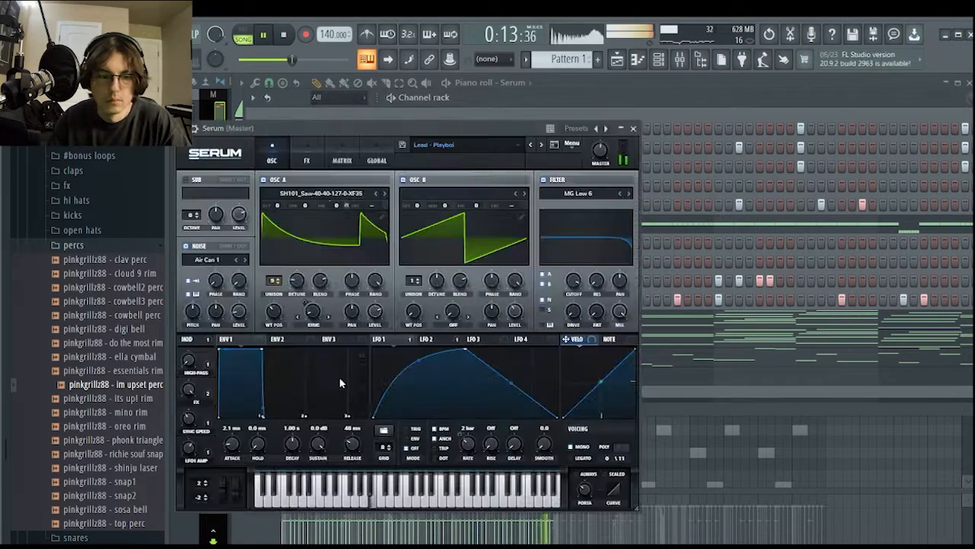
{"action": "left_click", "coordinate": [633, 129]}
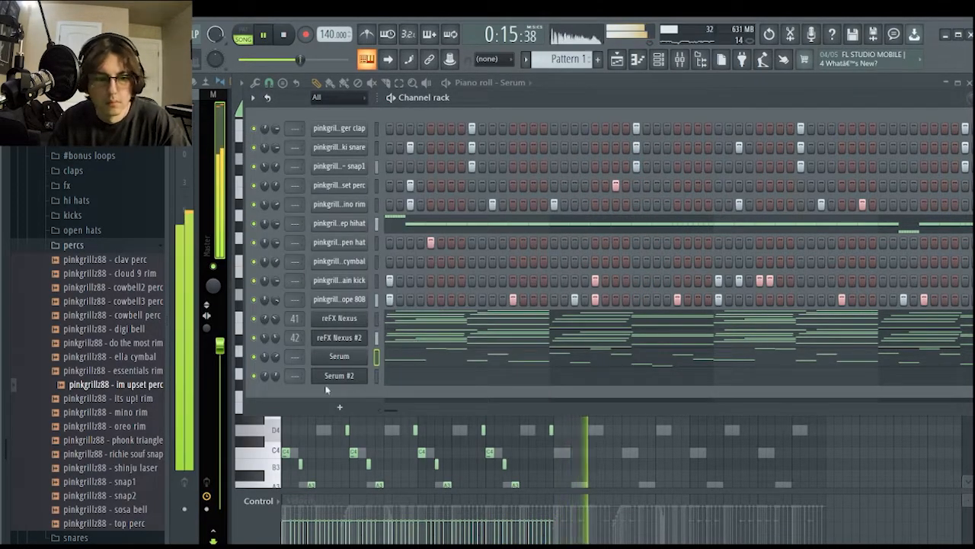
{"action": "left_click", "coordinate": [429, 341]}
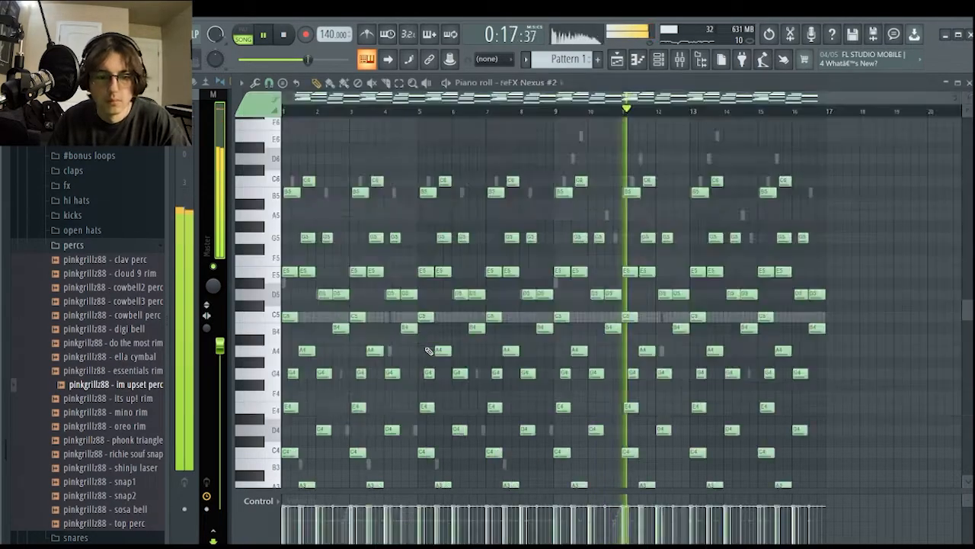
{"action": "left_click", "coordinate": [658, 60]}
Restore the Serum notes cut from bars 1 to 8 and duplicate them into bars 9 to 16.
{"action": "left_click", "coordinate": [444, 355]}
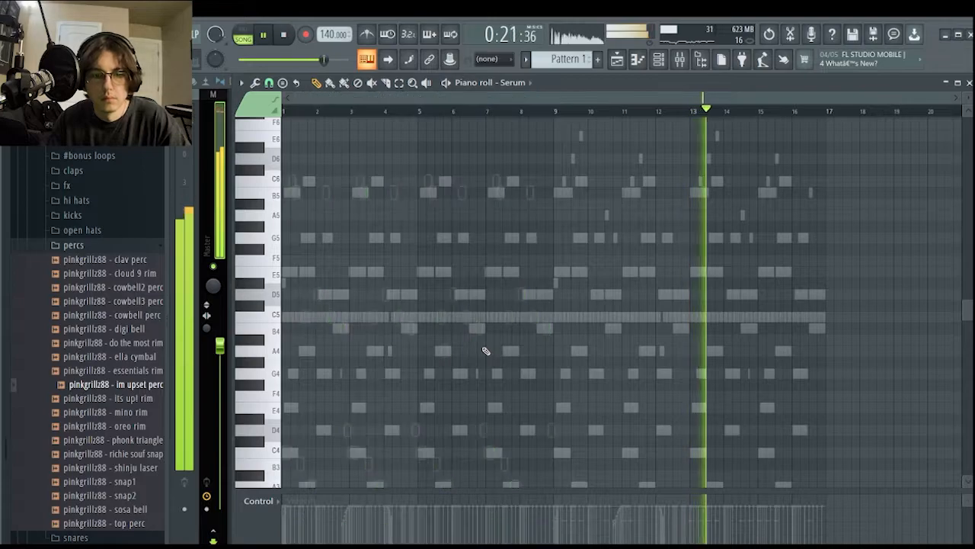
{"action": "key", "text": "ctrl+z"}
{"action": "key", "text": "ctrl+z"}
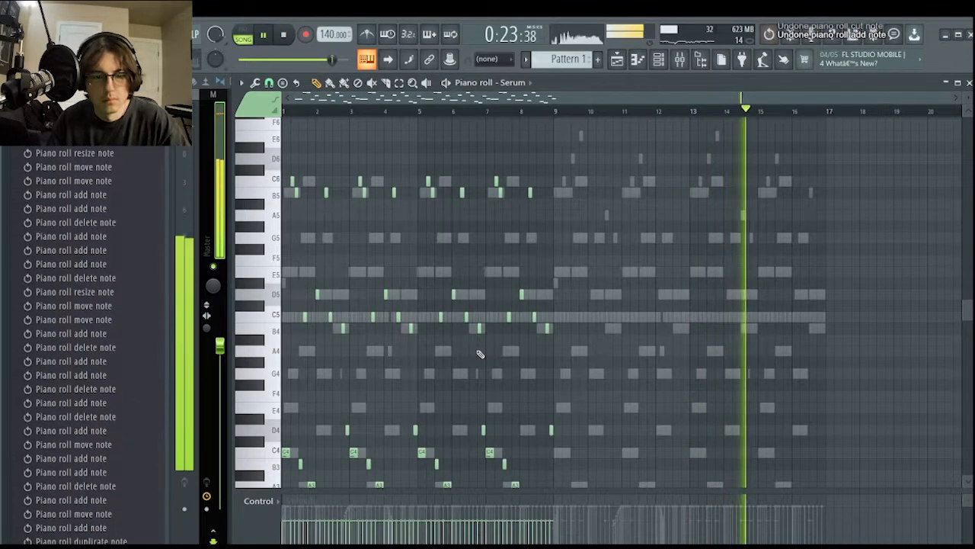
{"action": "key", "text": "ctrl+b"}
{"action": "key", "text": "ctrl+d"}
Mute the reFX Nexus channel and slightly lower the 808's channel volume.
{"action": "left_click", "coordinate": [659, 61]}
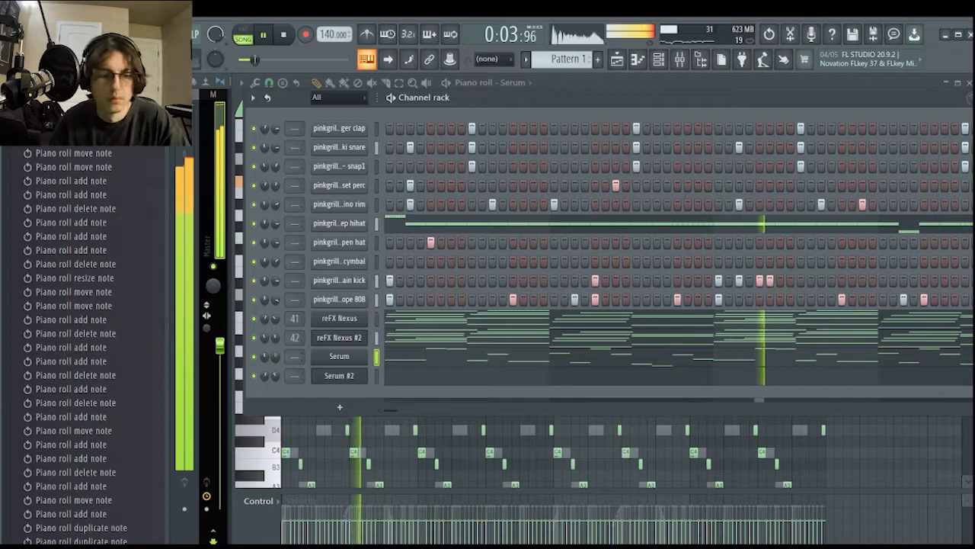
{"action": "left_click", "coordinate": [253, 319]}
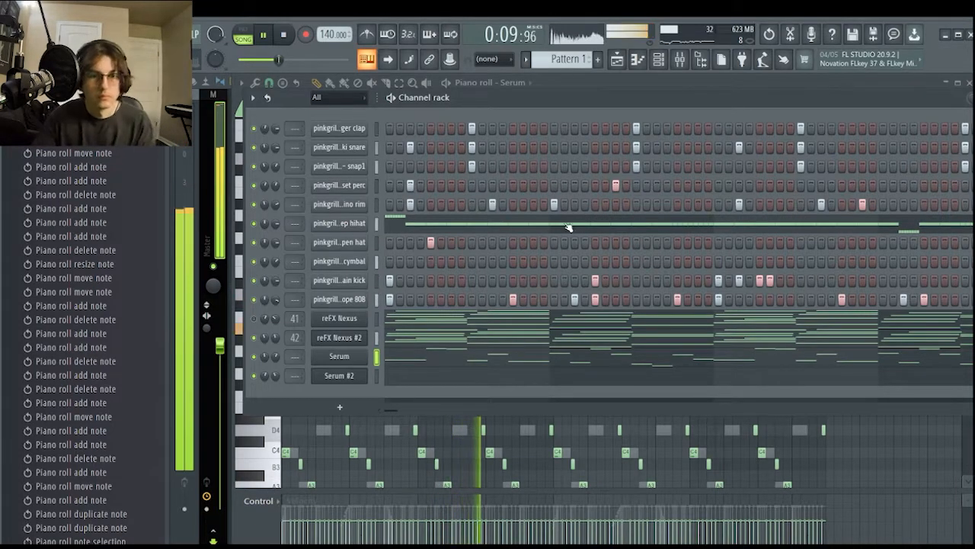
{"action": "mouse_move", "coordinate": [276, 300]}
{"action": "left_mouse_down"}
{"action": "mouse_move", "coordinate": [277, 288]}
{"action": "mouse_move", "coordinate": [276, 309]}
{"action": "left_mouse_up"}
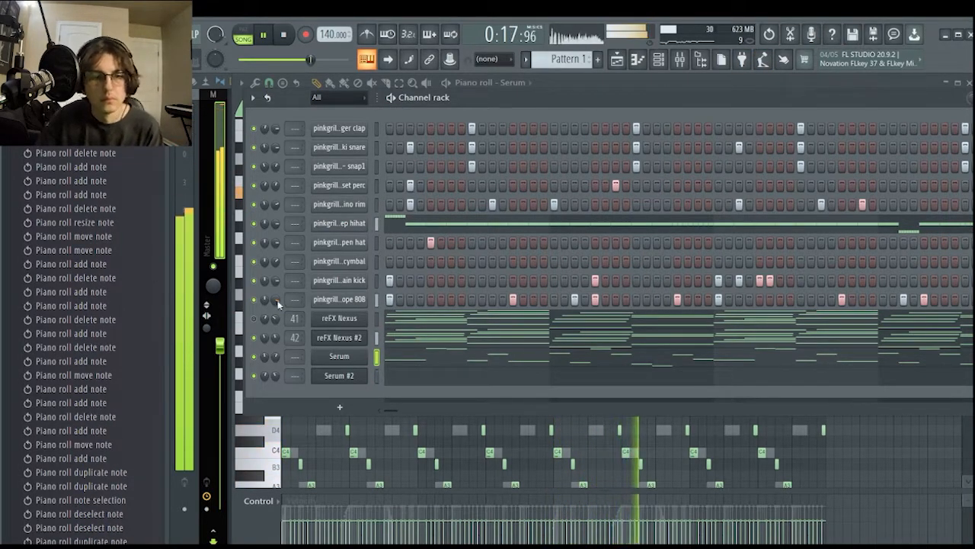
Mute reFX Nexus #2 and Serum, unmute reFX Nexus, and briefly switch the balmain kick off and back on.
{"action": "left_click", "coordinate": [255, 281]}
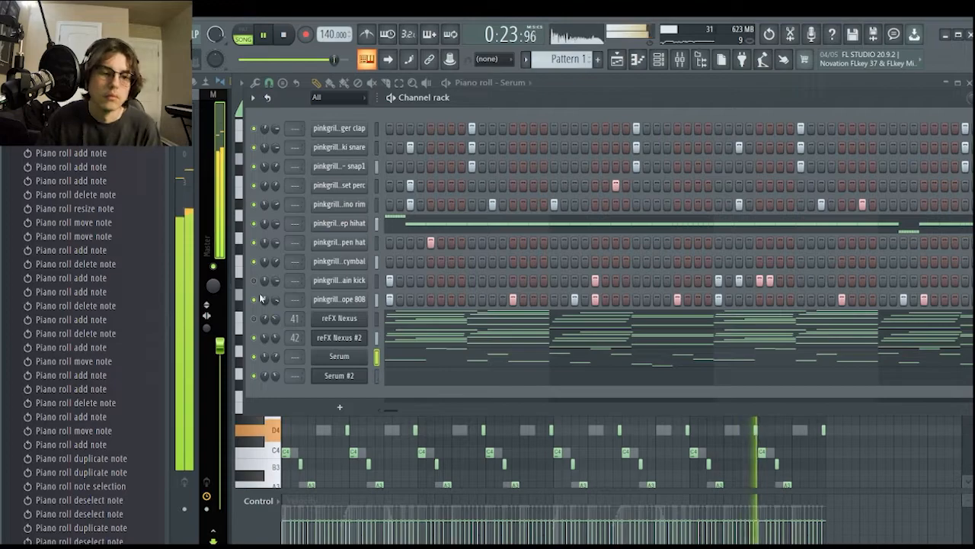
{"action": "left_click", "coordinate": [253, 340]}
{"action": "left_click", "coordinate": [253, 358]}
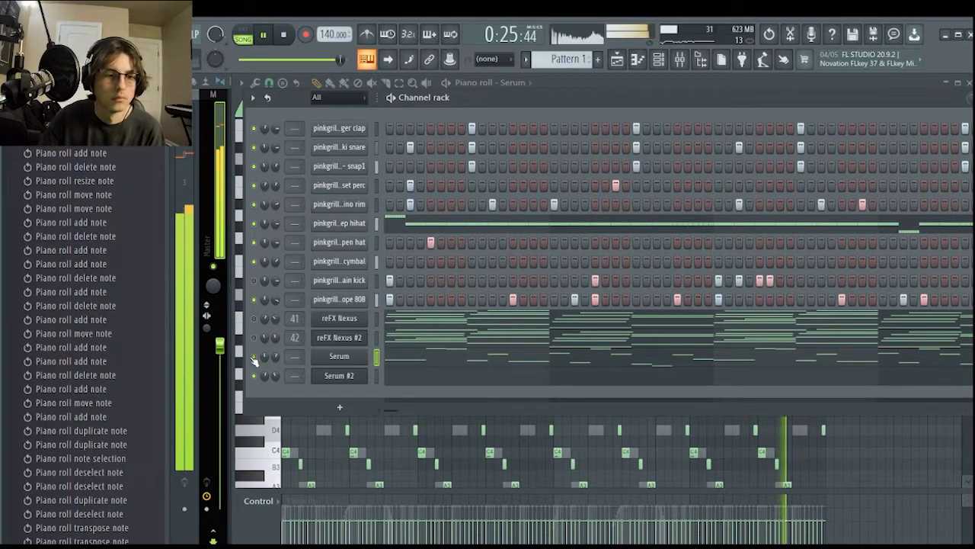
{"action": "left_click", "coordinate": [254, 282]}
{"action": "left_click", "coordinate": [253, 319]}
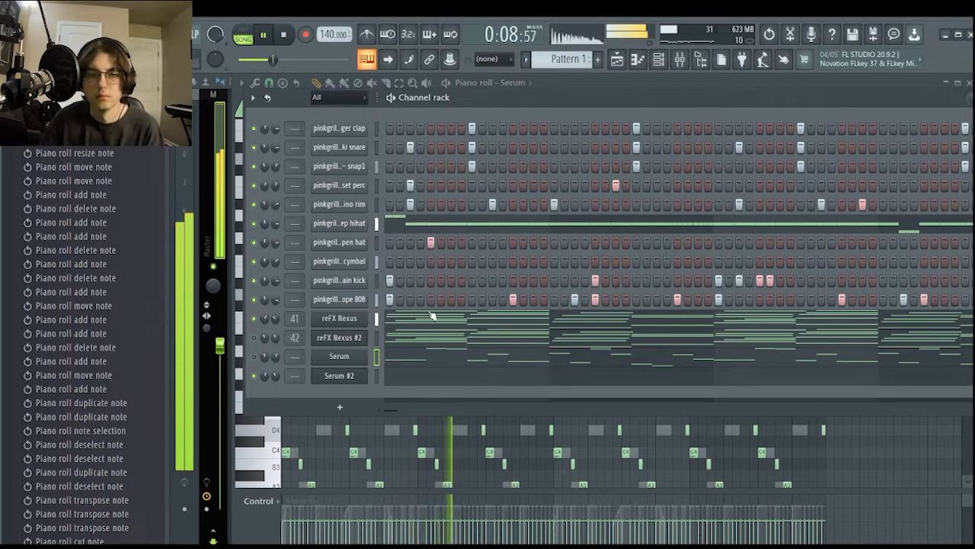
Open the balmain kick's notes in the piano roll.
{"action": "right_click", "coordinate": [346, 282]}
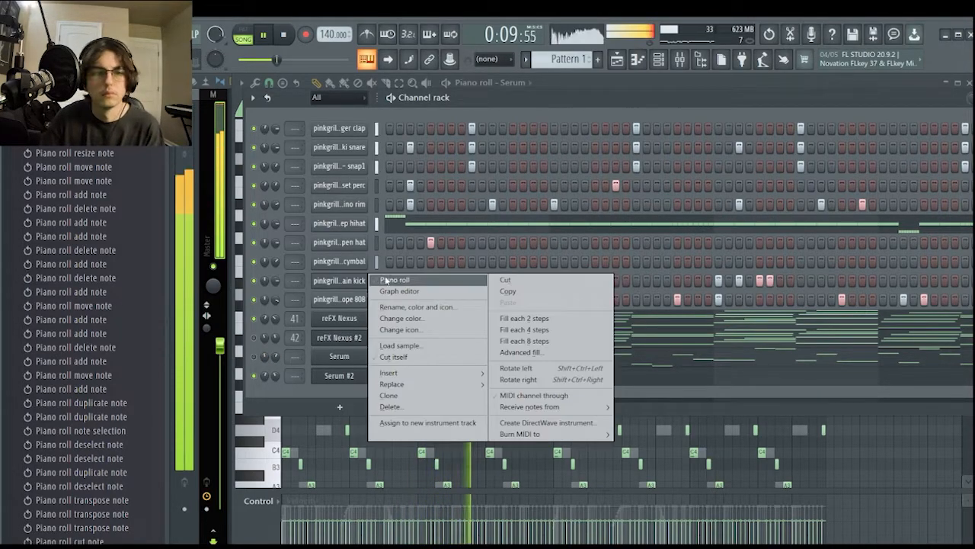
{"action": "left_click", "coordinate": [493, 98]}
{"action": "right_click", "coordinate": [361, 285]}
{"action": "left_click", "coordinate": [381, 280]}
{"action": "right_click", "coordinate": [372, 280]}
{"action": "left_click", "coordinate": [384, 282]}
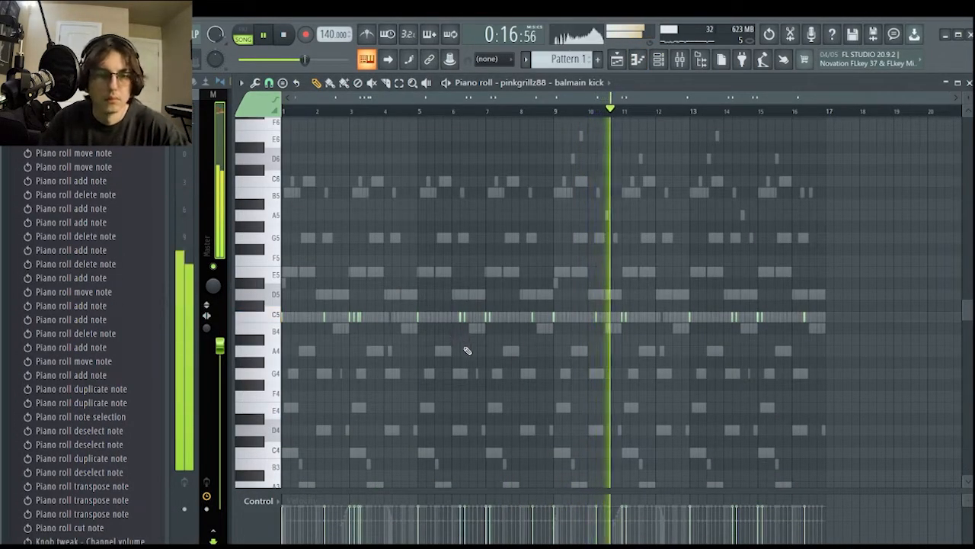
Listen to the beat from around bar 3 while reviewing the balmain kick's notes and the channel rack, and stop playback.
{"action": "scroll", "coordinate": [364, 335], "scroll_direction": "up", "scroll_amount": 5}
{"action": "scroll", "coordinate": [354, 347], "scroll_direction": "down", "scroll_amount": 5}
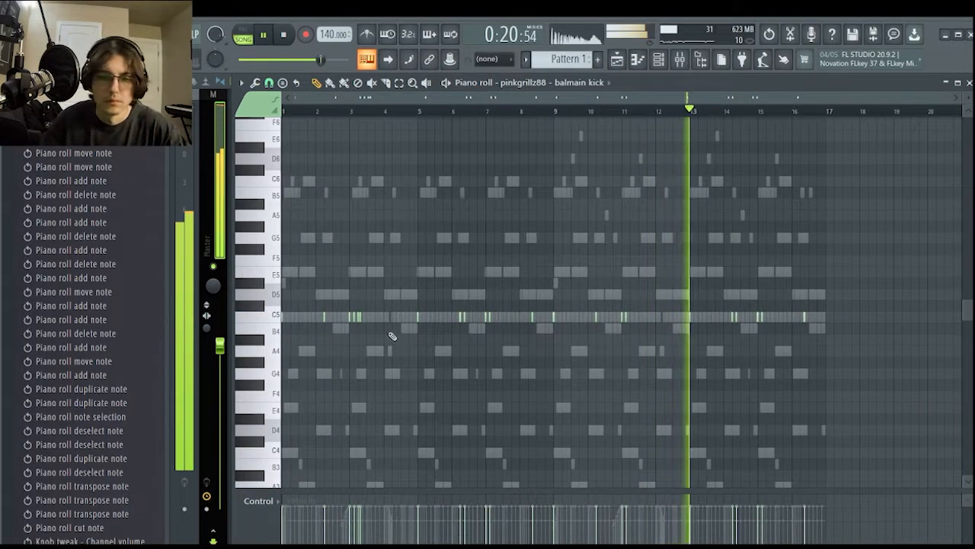
{"action": "left_click", "coordinate": [352, 112]}
{"action": "scroll", "coordinate": [365, 271], "scroll_direction": "up", "scroll_amount": 3}
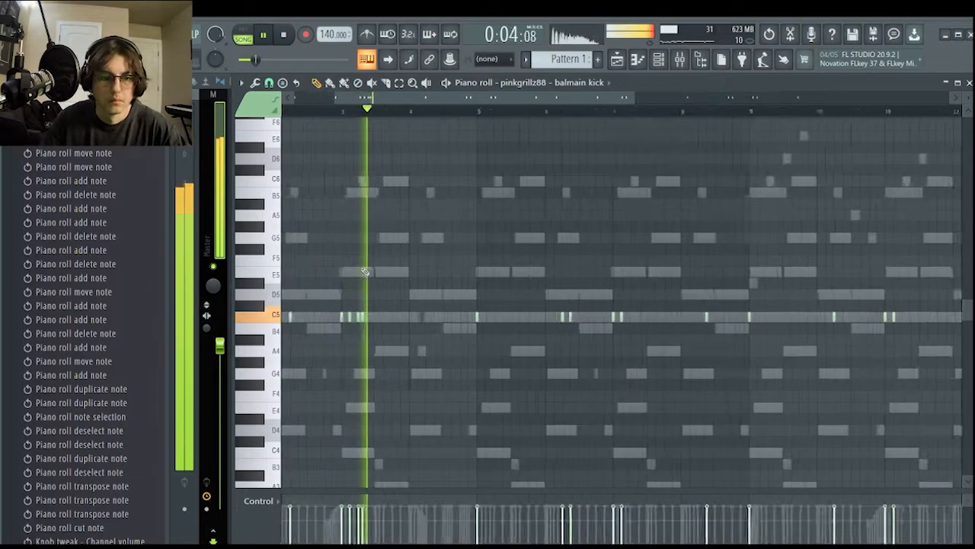
{"action": "key", "text": "F6"}
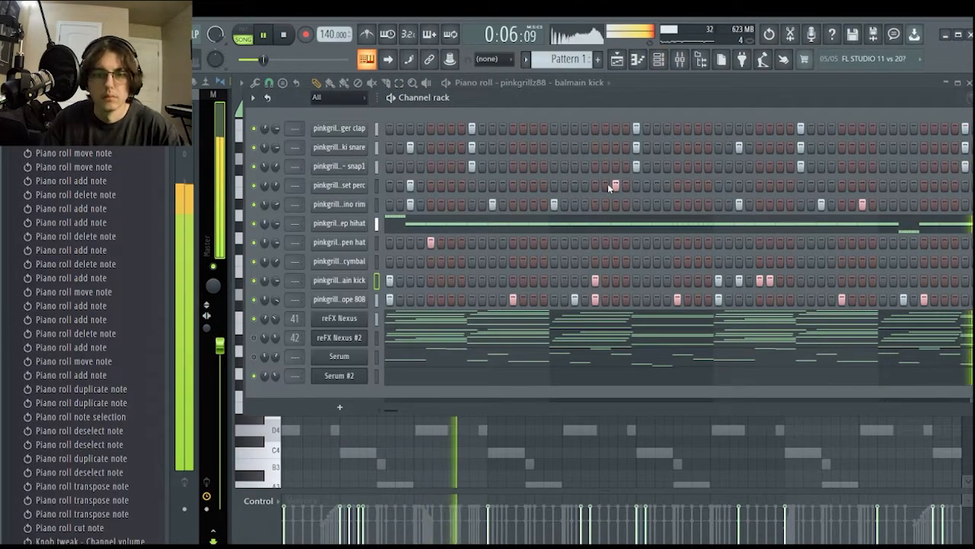
{"action": "key", "text": "F6"}
{"action": "scroll", "coordinate": [517, 255], "scroll_direction": "down", "scroll_amount": 2}
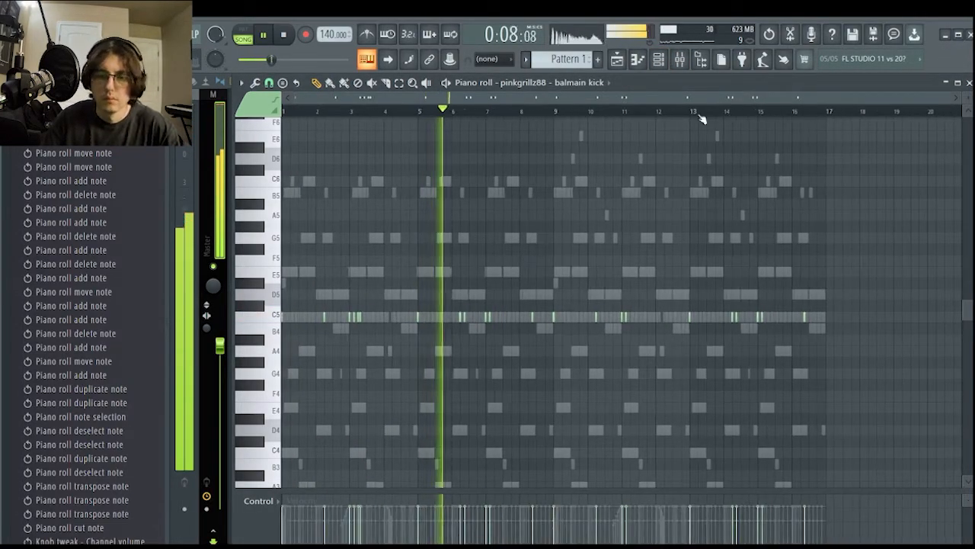
{"action": "left_click", "coordinate": [658, 59]}
{"action": "key", "text": "space"}
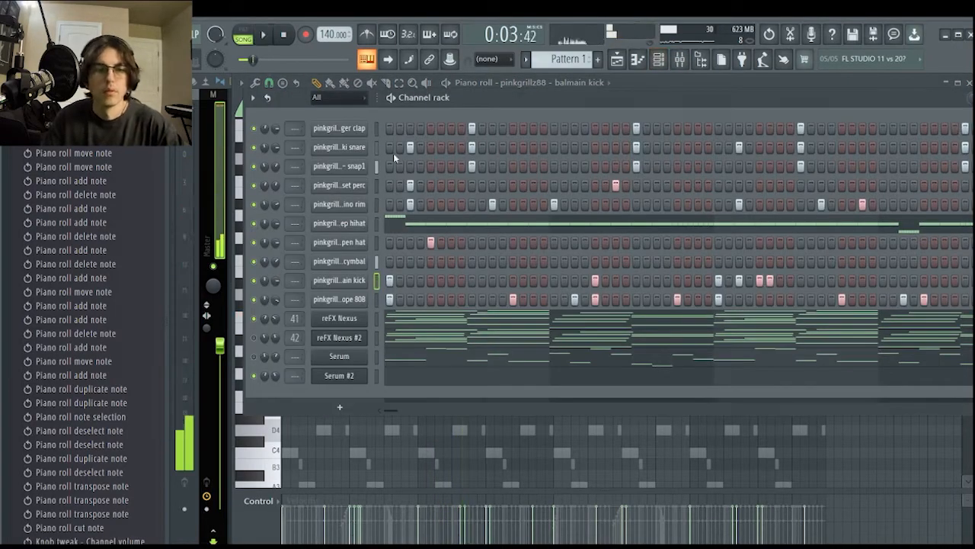
Clone Pattern 1 in the playlist.
{"action": "left_click", "coordinate": [618, 61]}
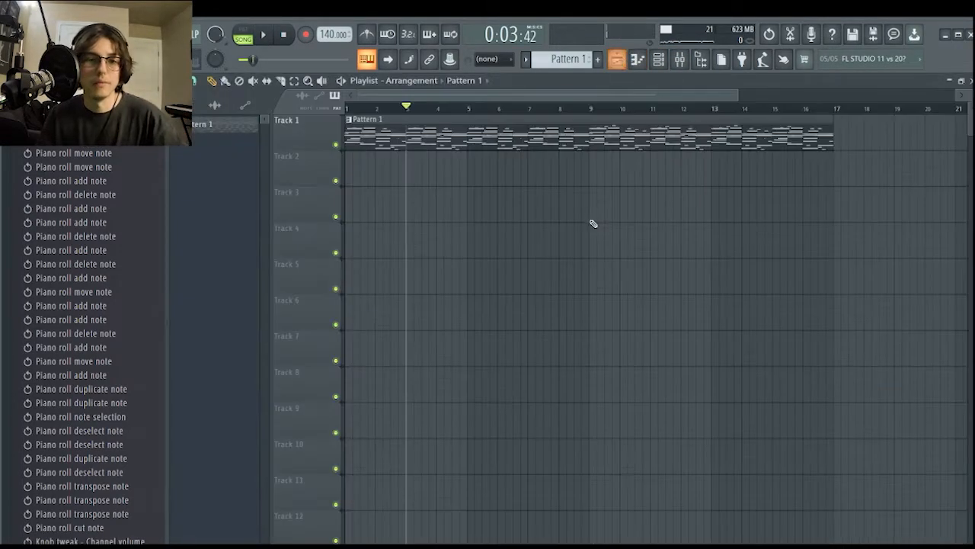
{"action": "right_click", "coordinate": [240, 133]}
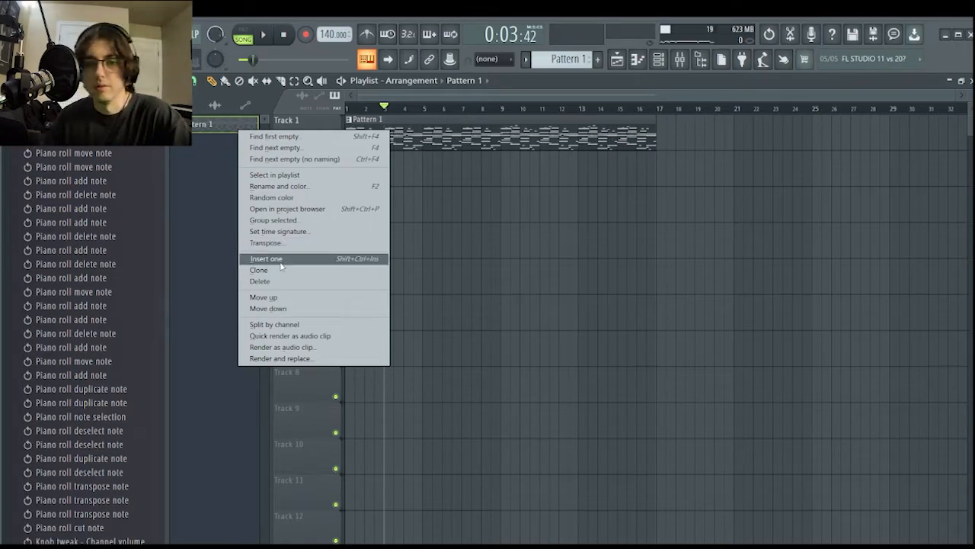
{"action": "left_click", "coordinate": [206, 140]}
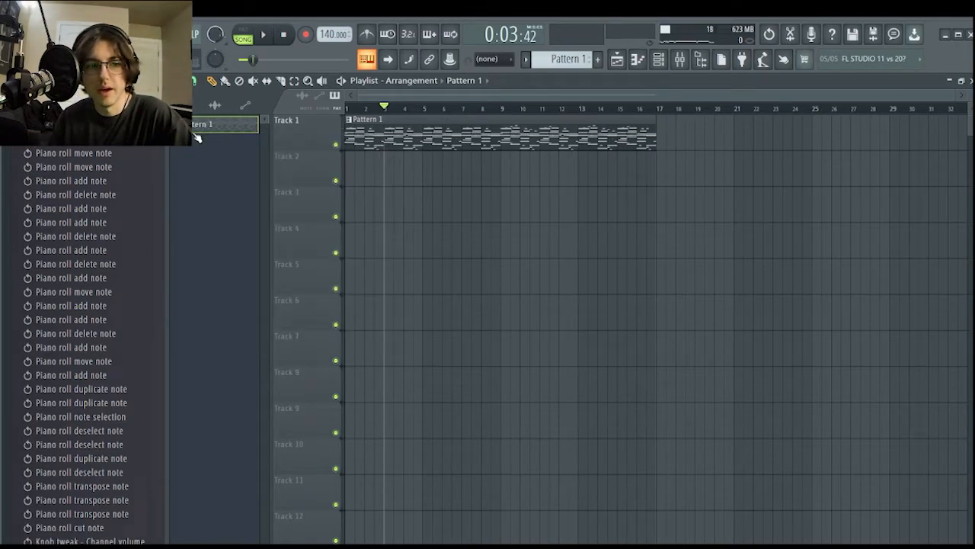
{"action": "right_click", "coordinate": [221, 129]}
{"action": "left_click", "coordinate": [265, 268]}
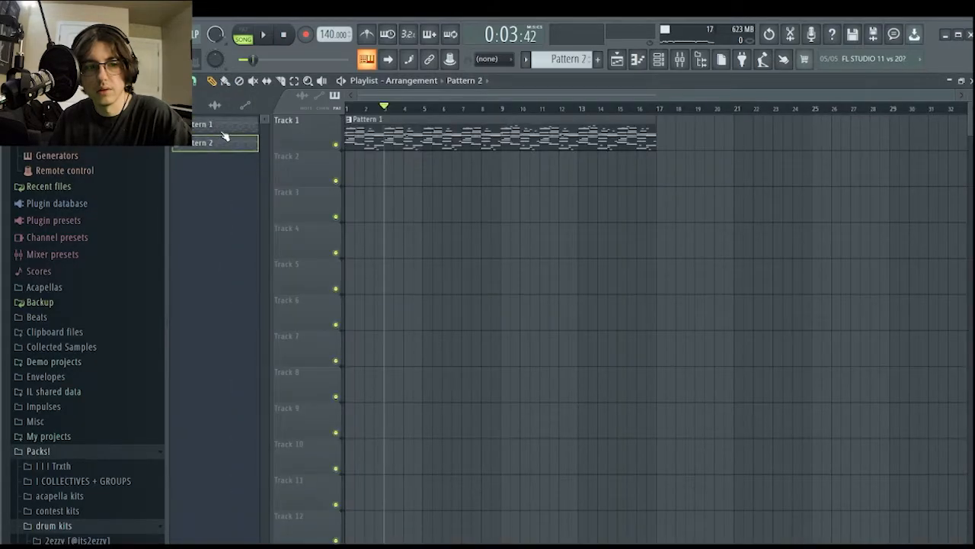
Compare Pattern 1's contents and split the cloned Pattern 2 by channel into separate patterns.
{"action": "left_click", "coordinate": [224, 126]}
{"action": "key", "text": "F7"}
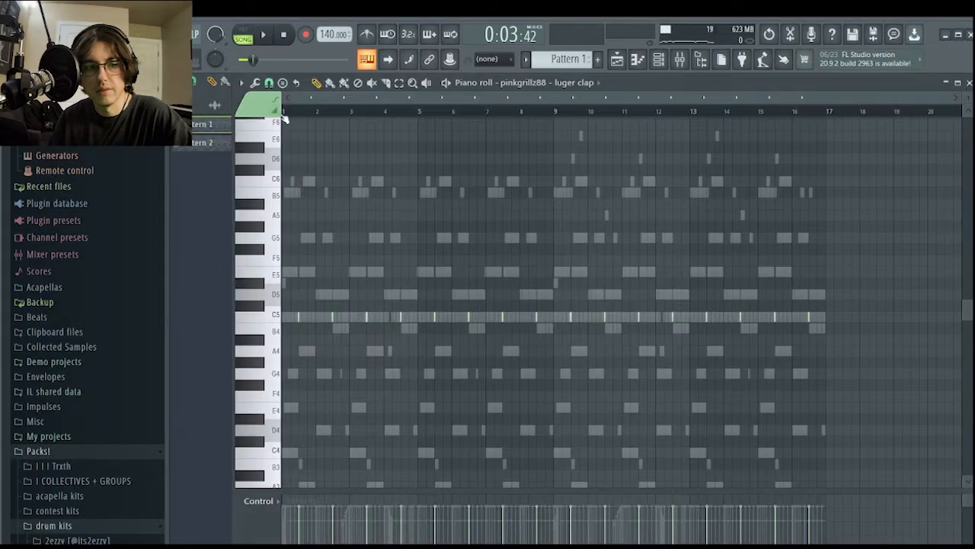
{"action": "left_click", "coordinate": [676, 65]}
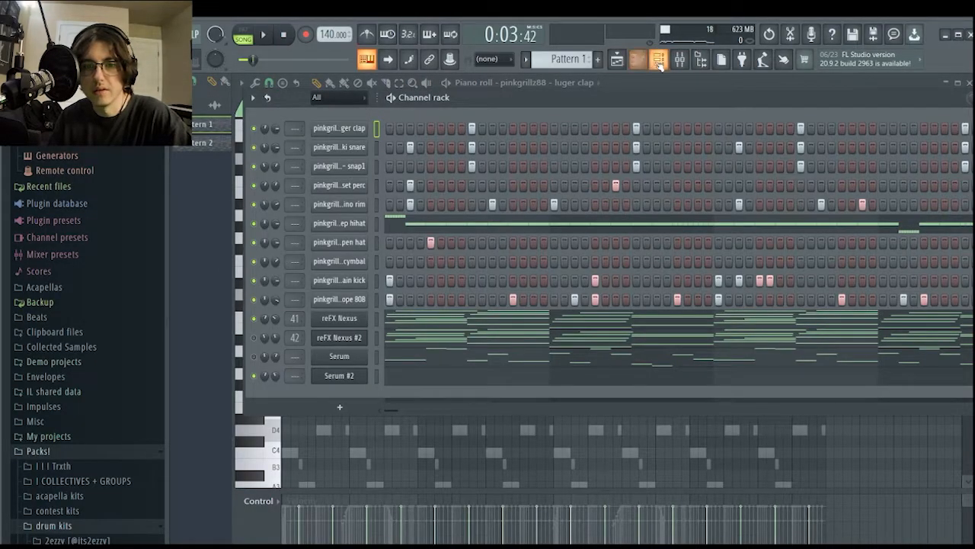
{"action": "left_click", "coordinate": [659, 65]}
{"action": "right_click", "coordinate": [202, 143]}
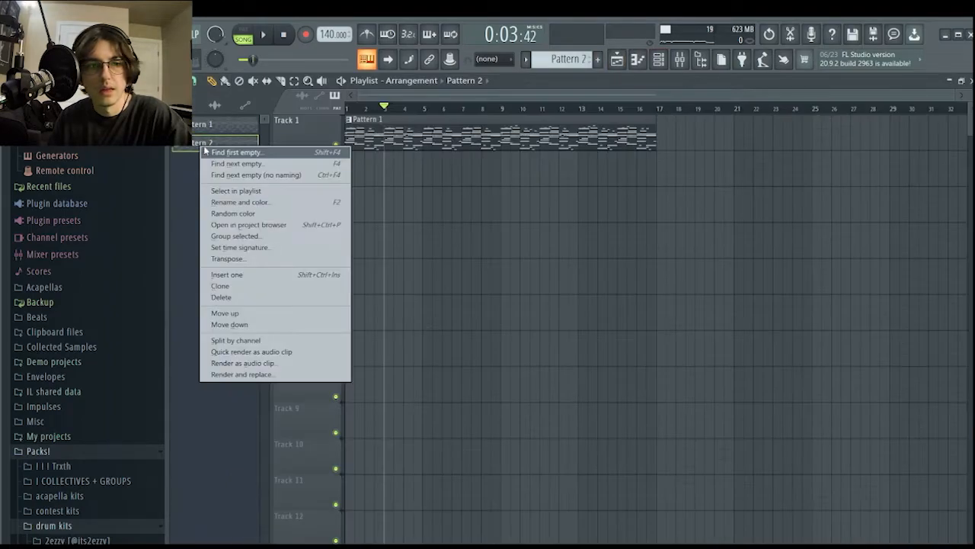
{"action": "left_click", "coordinate": [240, 339]}
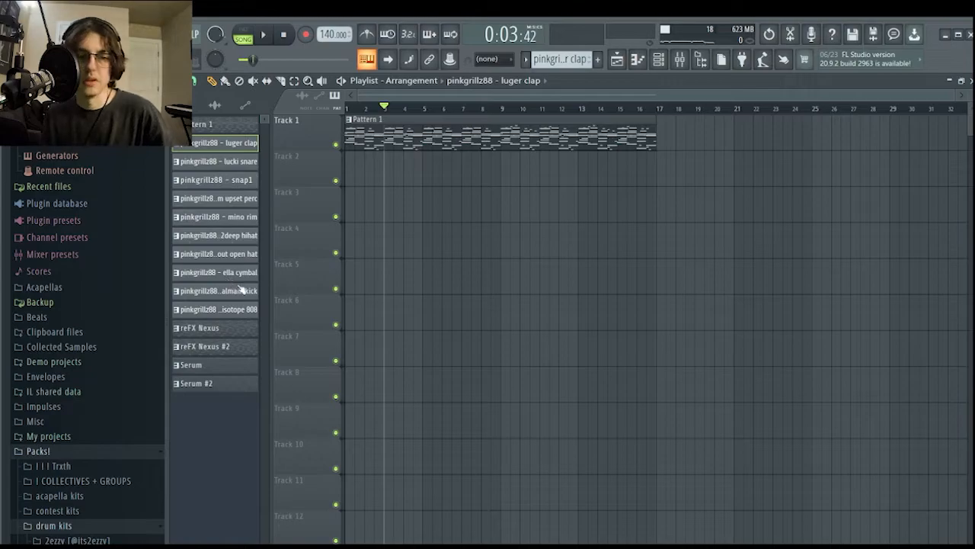
Place the ten drum patterns, luger clap through isotope 808, in the playlist at bar 1 on Tracks 9 to 18.
{"action": "left_click", "coordinate": [234, 309], "text": "shift"}
{"action": "left_click_drag", "start_coordinate": [235, 309], "coordinate": [368, 463]}
{"action": "scroll", "coordinate": [393, 403], "scroll_direction": "down", "scroll_amount": 5}
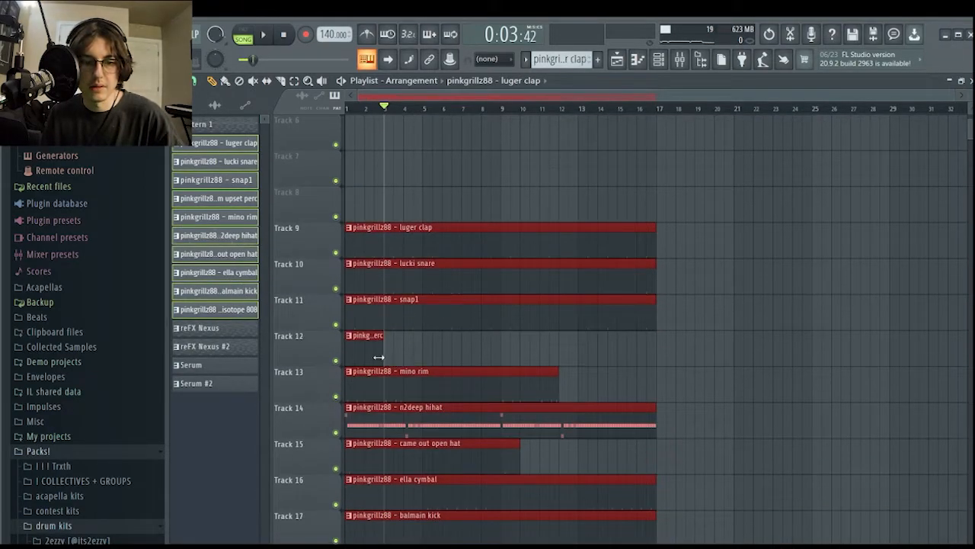
Extend the drum clips and cut off everything past bar 17 so they all end there.
{"action": "left_click_drag", "start_coordinate": [385, 355], "coordinate": [659, 381]}
{"action": "scroll", "coordinate": [658, 251], "scroll_direction": "down", "scroll_amount": 3, "text": "alt"}
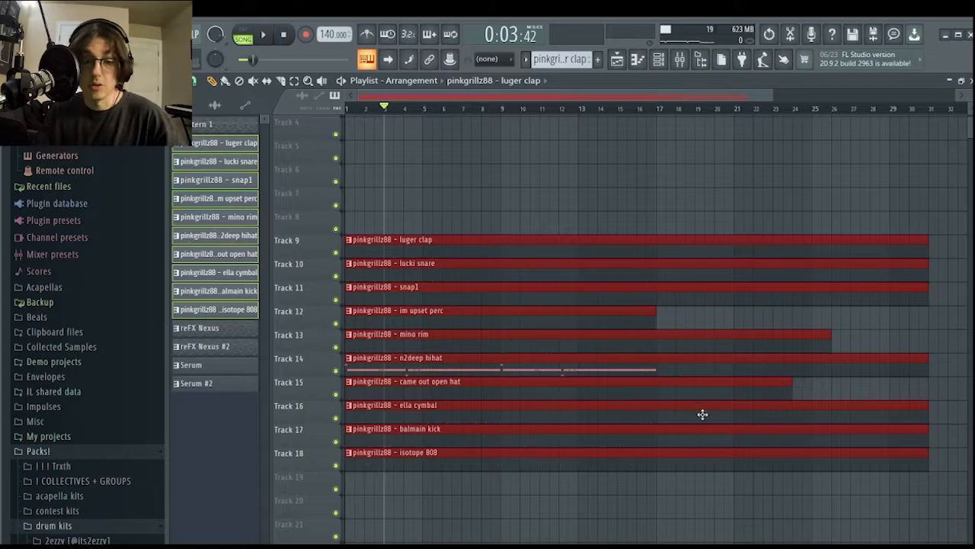
{"action": "scroll", "coordinate": [702, 414], "scroll_direction": "down", "scroll_amount": 5}
{"action": "scroll", "coordinate": [709, 405], "scroll_direction": "up", "scroll_amount": 1, "text": "alt"}
{"action": "scroll", "coordinate": [701, 373], "scroll_direction": "up", "scroll_amount": 4}
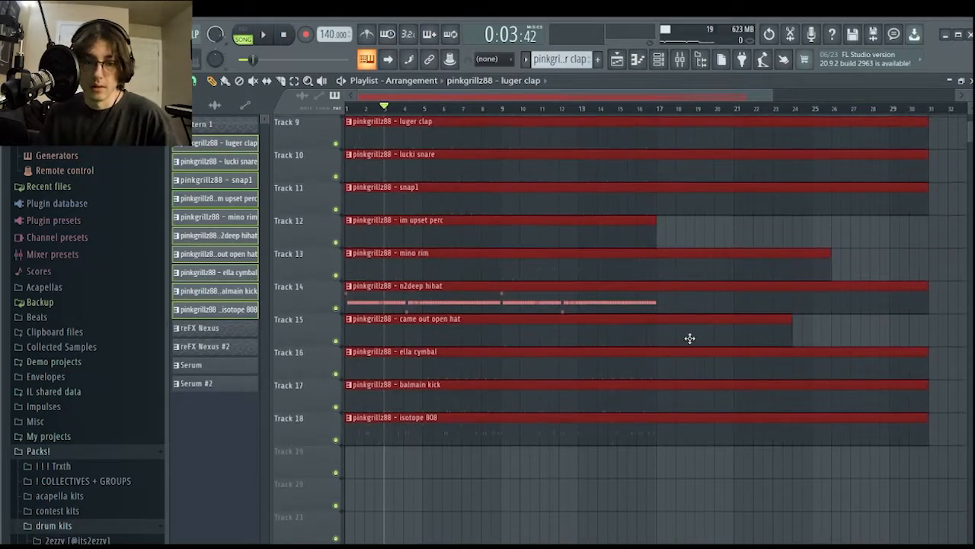
{"action": "scroll", "coordinate": [680, 296], "scroll_direction": "down", "scroll_amount": 3, "text": "alt"}
{"action": "scroll", "coordinate": [680, 298], "scroll_direction": "up", "scroll_amount": 5}
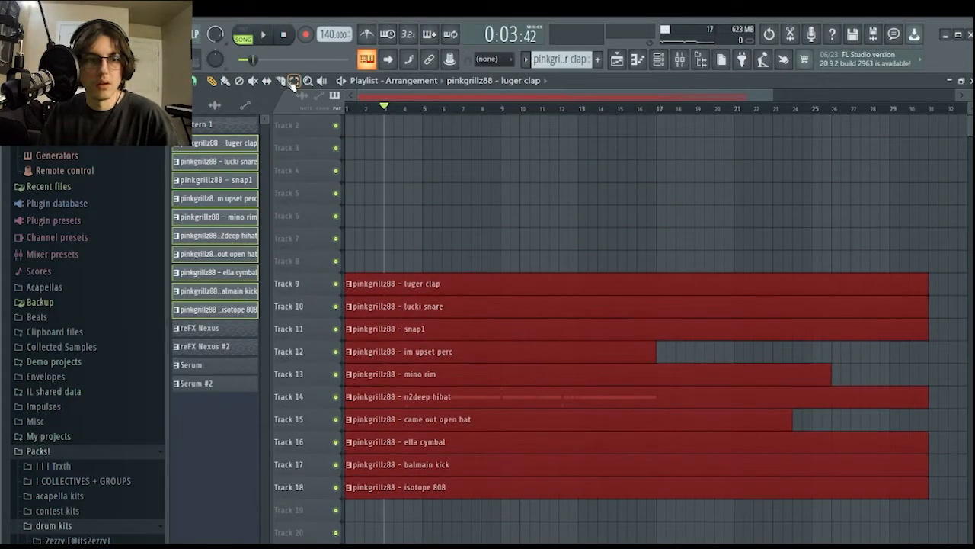
{"action": "left_click_drag", "start_coordinate": [659, 476], "coordinate": [658, 533]}
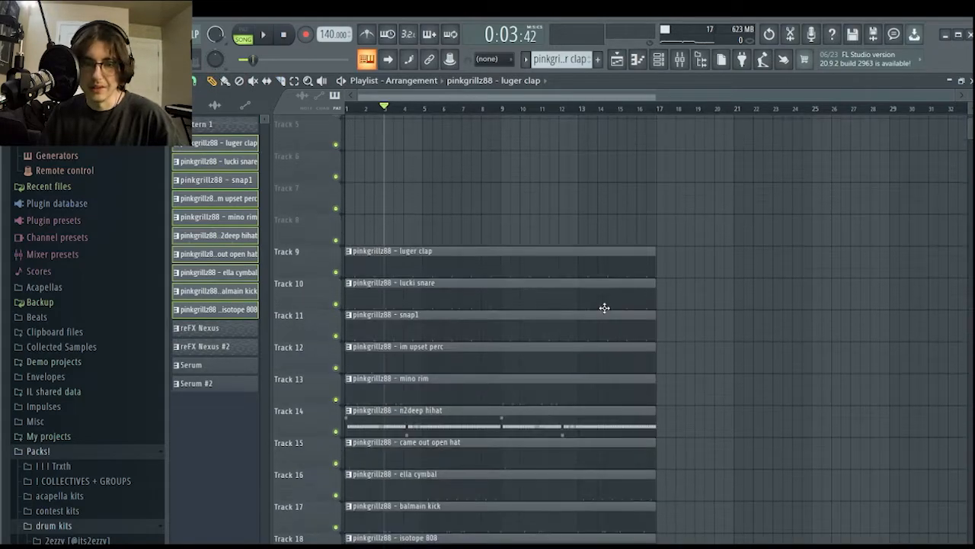
Delete the Pattern 1 clip and place reFX Nexus, reFX Nexus #2, Serum and Serum #2 on Tracks 1 to 4 from bar 1.
{"action": "scroll", "coordinate": [605, 307], "scroll_direction": "up", "scroll_amount": 3}
{"action": "scroll", "coordinate": [616, 289], "scroll_direction": "down", "scroll_amount": 3}
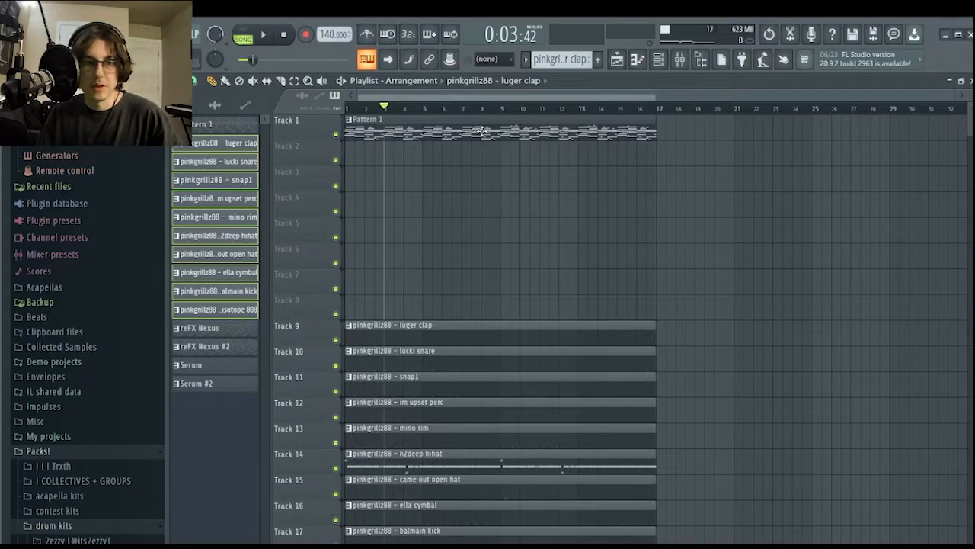
{"action": "right_click", "coordinate": [484, 134]}
{"action": "left_click", "coordinate": [218, 328]}
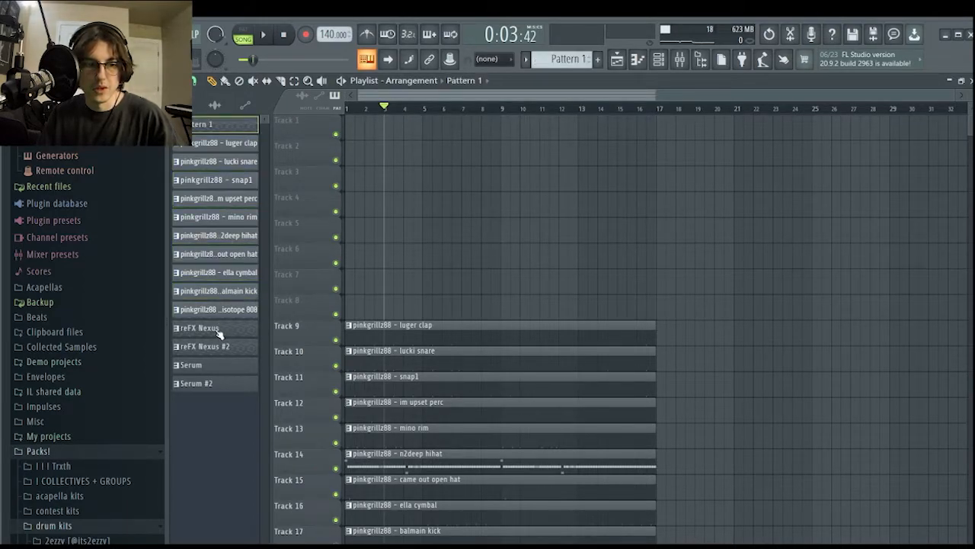
{"action": "left_click", "coordinate": [225, 385], "text": "shift"}
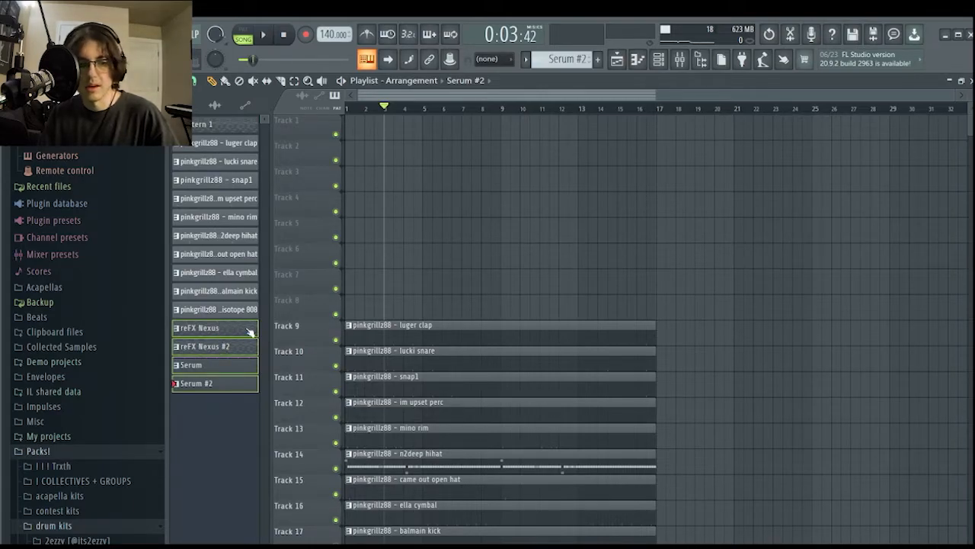
{"action": "left_click_drag", "start_coordinate": [210, 347], "coordinate": [356, 131]}
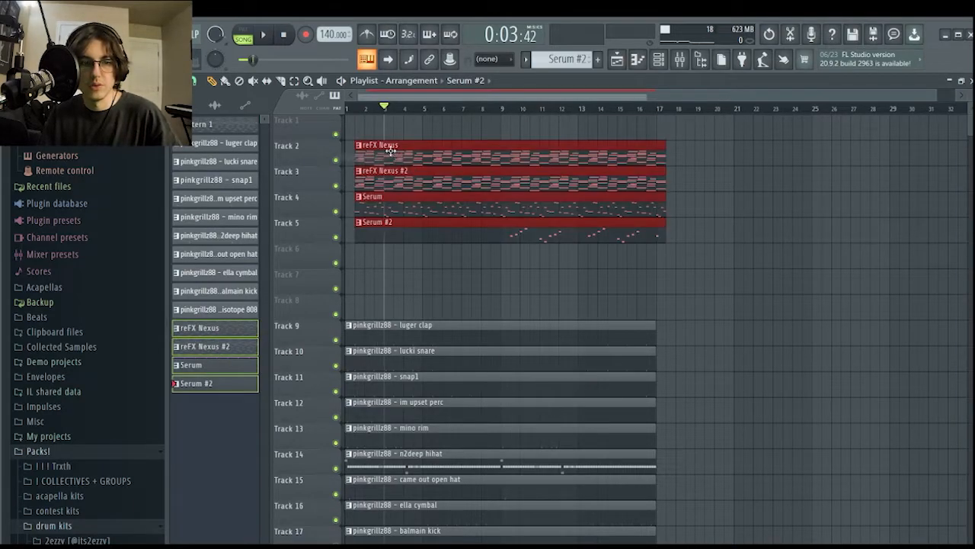
Move all drum clips up to Tracks 6 through 15, keeping Track 5 empty below the melodies.
{"action": "left_click_drag", "start_coordinate": [577, 291], "coordinate": [550, 540]}
{"action": "key", "text": "shift+Up"}
{"action": "key", "text": "shift+Up"}
{"action": "key", "text": "shift+Up"}
{"action": "key", "text": "shift+Up"}
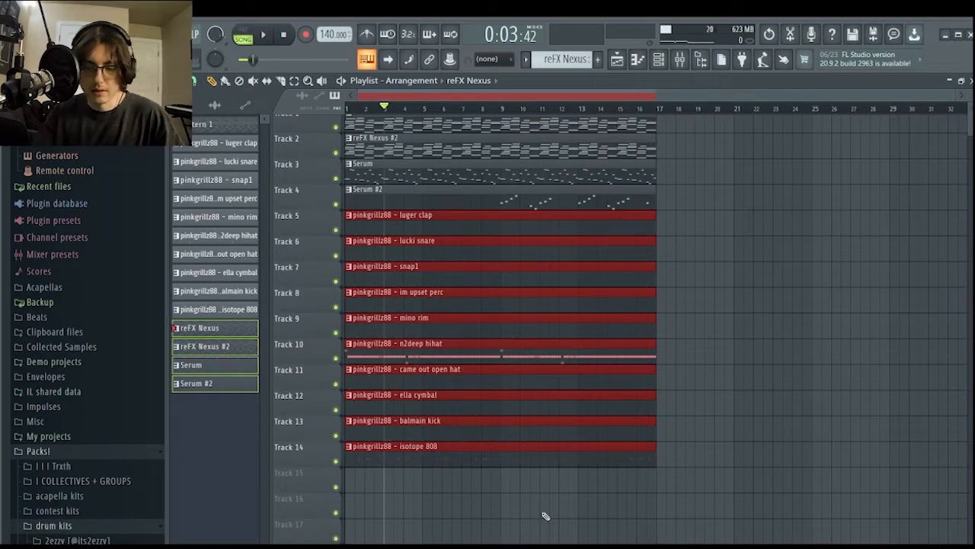
{"action": "key", "text": "shift+Down"}
{"action": "key", "text": "ctrl+d"}
{"action": "scroll", "coordinate": [607, 416], "scroll_direction": "up", "scroll_amount": 1}
{"action": "scroll", "coordinate": [592, 161], "scroll_direction": "down", "scroll_amount": 2}
{"action": "scroll", "coordinate": [620, 214], "scroll_direction": "up", "scroll_amount": 2}
{"action": "scroll", "coordinate": [619, 214], "scroll_direction": "up", "scroll_amount": 2}
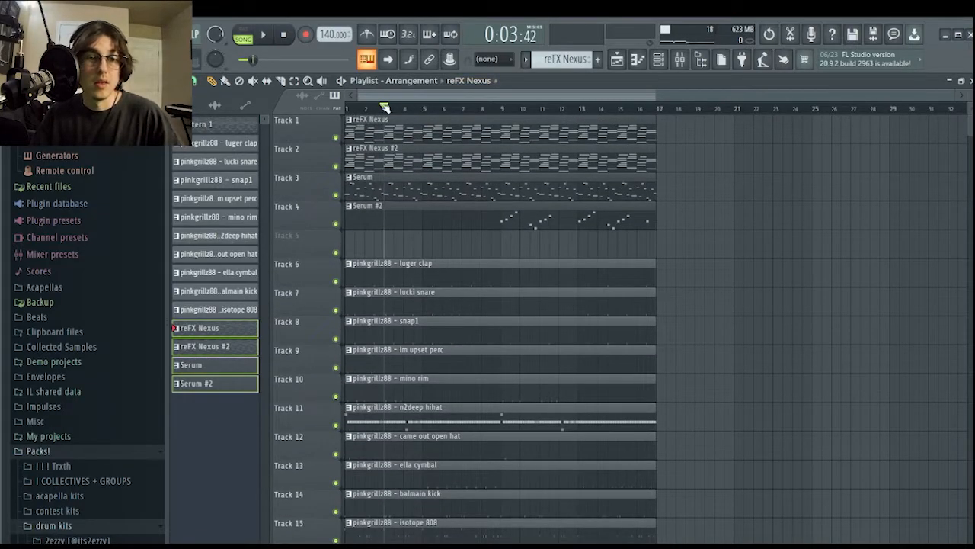
Select all playlist clips and duplicate the 16-bar block four times, up to bar 81.
{"action": "key", "text": "ctrl+a"}
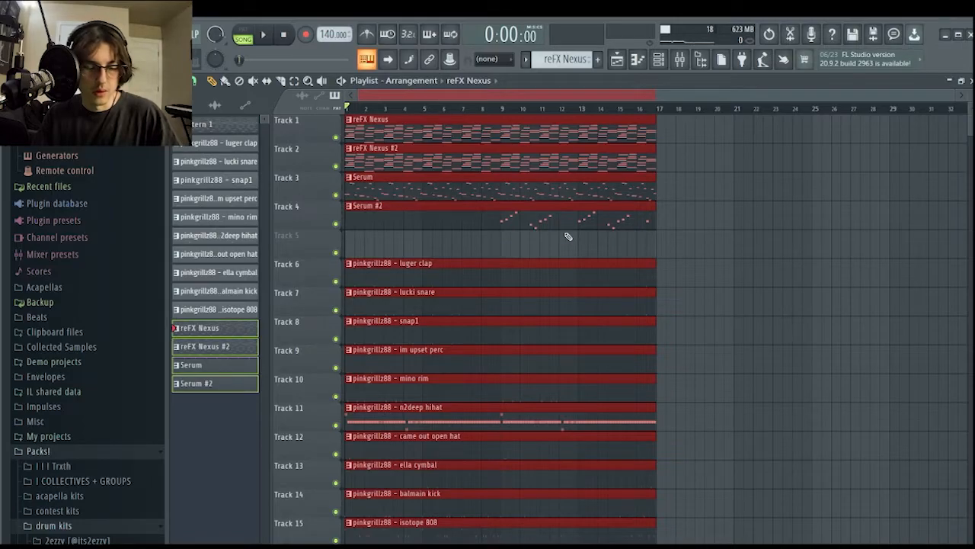
{"action": "key", "text": "ctrl+b"}
{"action": "key", "text": "ctrl+b"}
{"action": "key", "text": "ctrl+b"}
{"action": "key", "text": "ctrl+b"}
{"action": "scroll", "coordinate": [509, 436], "scroll_direction": "down", "scroll_amount": 4}
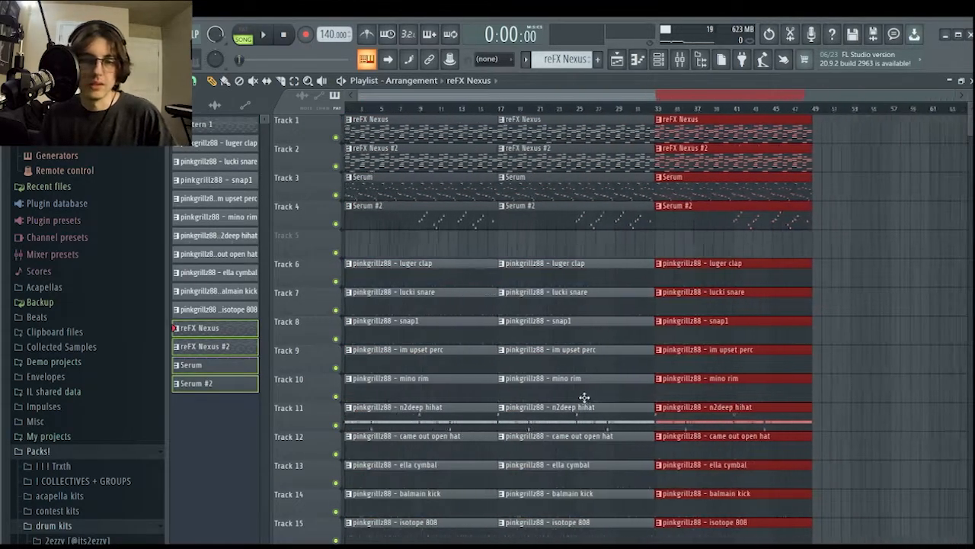
Check the arrangement's length with the playhead and duplicate the last 16-bar block once more, up to bar 97.
{"action": "left_click_drag", "start_coordinate": [762, 107], "coordinate": [831, 107]}
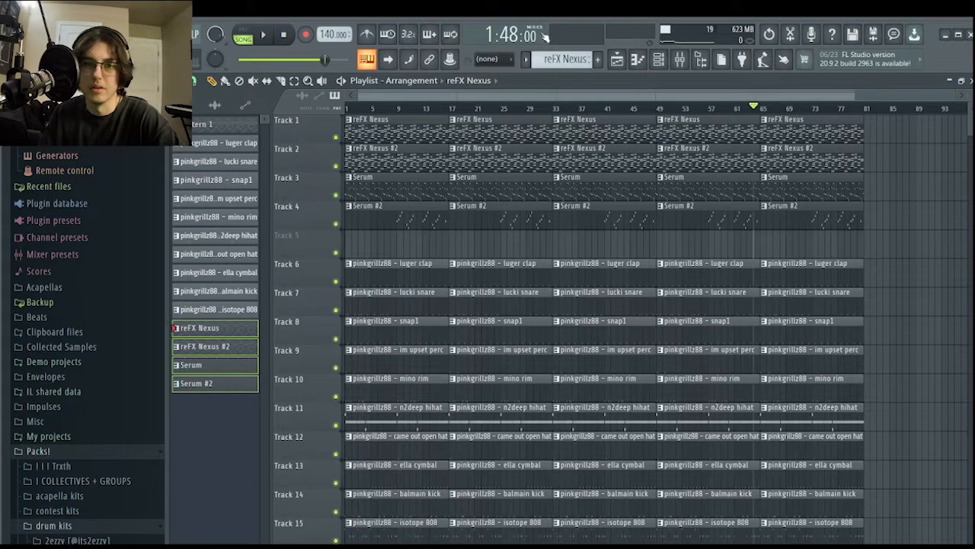
{"action": "mouse_move", "coordinate": [762, 107]}
{"action": "left_mouse_down"}
{"action": "mouse_move", "coordinate": [349, 107]}
{"action": "mouse_move", "coordinate": [423, 105]}
{"action": "left_mouse_up"}
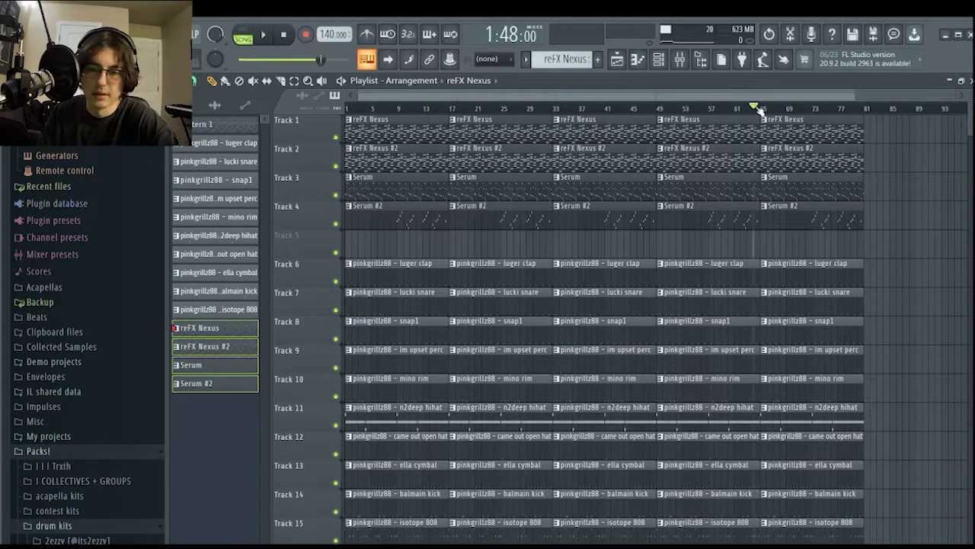
{"action": "left_click_drag", "start_coordinate": [760, 126], "coordinate": [355, 162]}
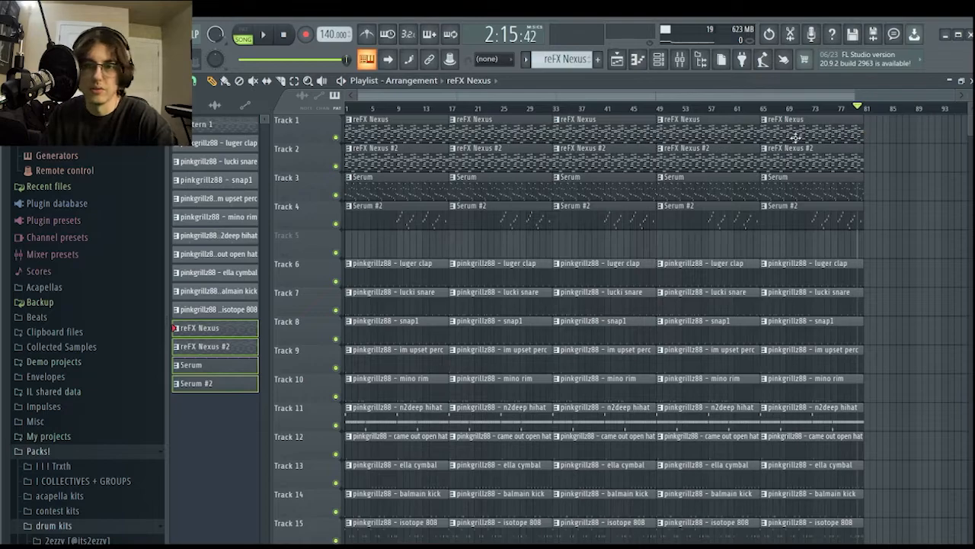
{"action": "left_click_drag", "start_coordinate": [451, 111], "coordinate": [345, 112]}
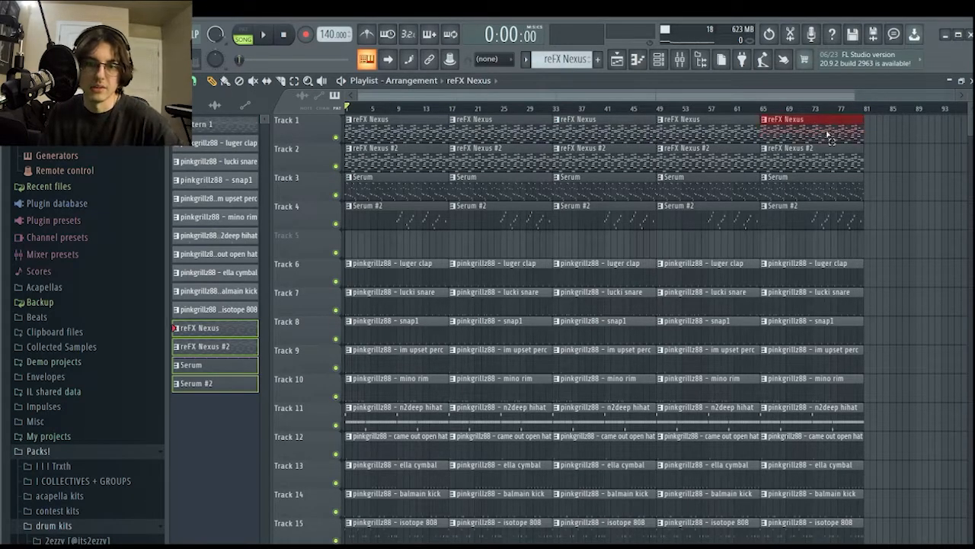
{"action": "left_click_drag", "start_coordinate": [828, 131], "coordinate": [838, 534]}
{"action": "key", "text": "ctrl+b"}
{"action": "left_click", "coordinate": [840, 102], "text": "ctrl"}
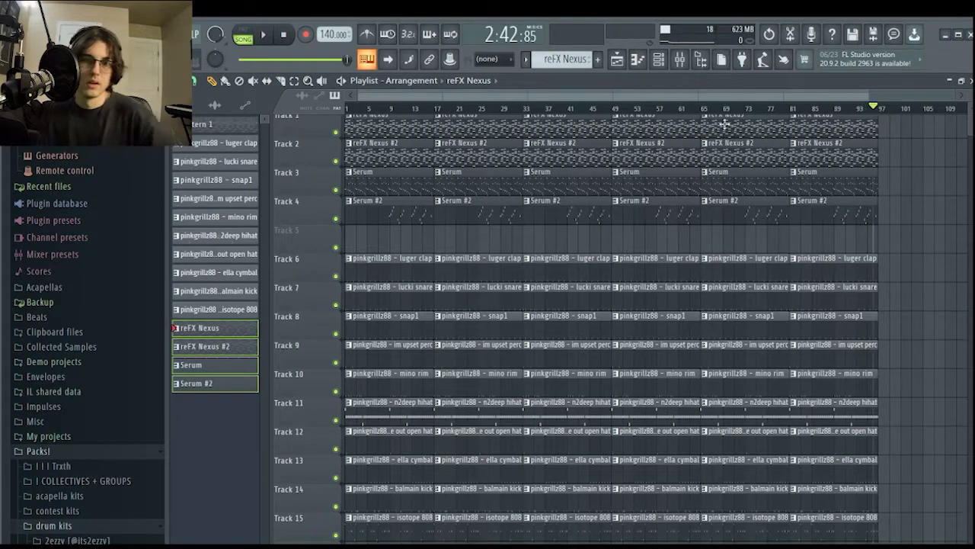
Shorten the last block of clips to end at bar 89 and delete its drum clips for a melody-only outro.
{"action": "scroll", "coordinate": [376, 294], "scroll_direction": "up", "scroll_amount": 1}
{"action": "left_click_drag", "start_coordinate": [792, 126], "coordinate": [916, 542]}
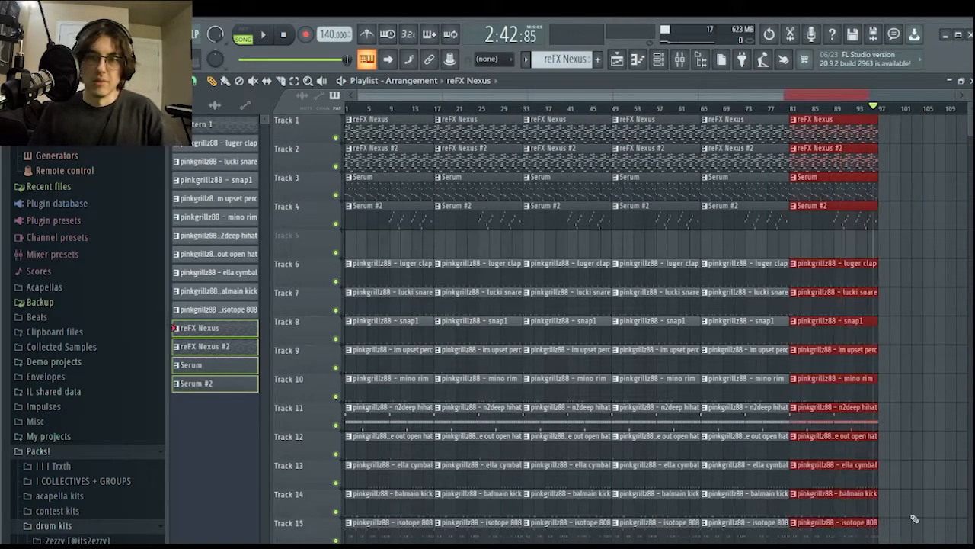
{"action": "left_click_drag", "start_coordinate": [882, 145], "coordinate": [830, 194]}
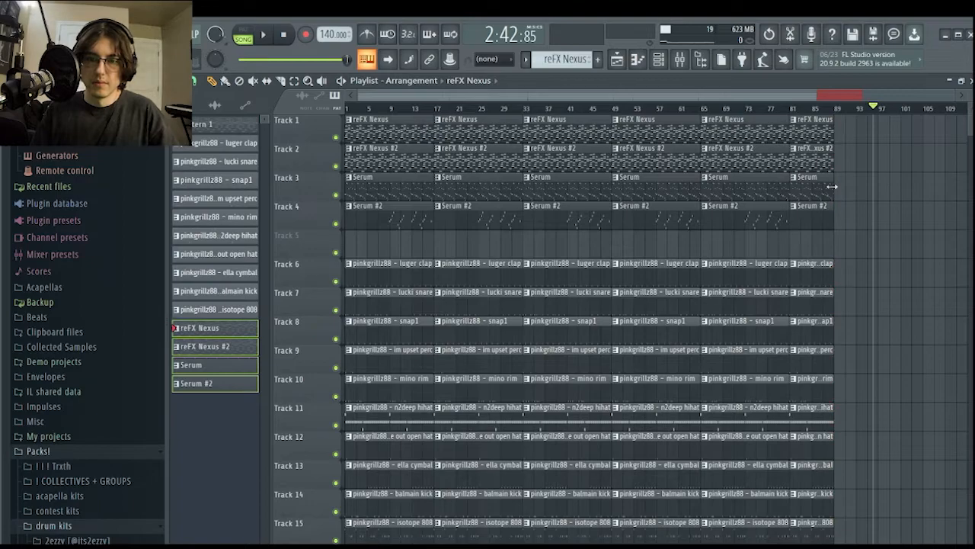
{"action": "mouse_move", "coordinate": [813, 267]}
{"action": "left_mouse_down"}
{"action": "mouse_move", "coordinate": [837, 476]}
{"action": "mouse_move", "coordinate": [812, 537]}
{"action": "left_mouse_up"}
Trim the first block's drum clips to start at bar 9 and play the arrangement from the beginning.
{"action": "left_click", "coordinate": [348, 107]}
{"action": "left_click_drag", "start_coordinate": [353, 227], "coordinate": [411, 544]}
{"action": "left_click_drag", "start_coordinate": [348, 268], "coordinate": [398, 279]}
{"action": "key", "text": "space"}
{"action": "key", "text": "ctrl+d"}
Unmute the reFX Nexus #2 and Serum channels.
{"action": "scroll", "coordinate": [354, 199], "scroll_direction": "up", "scroll_amount": 1}
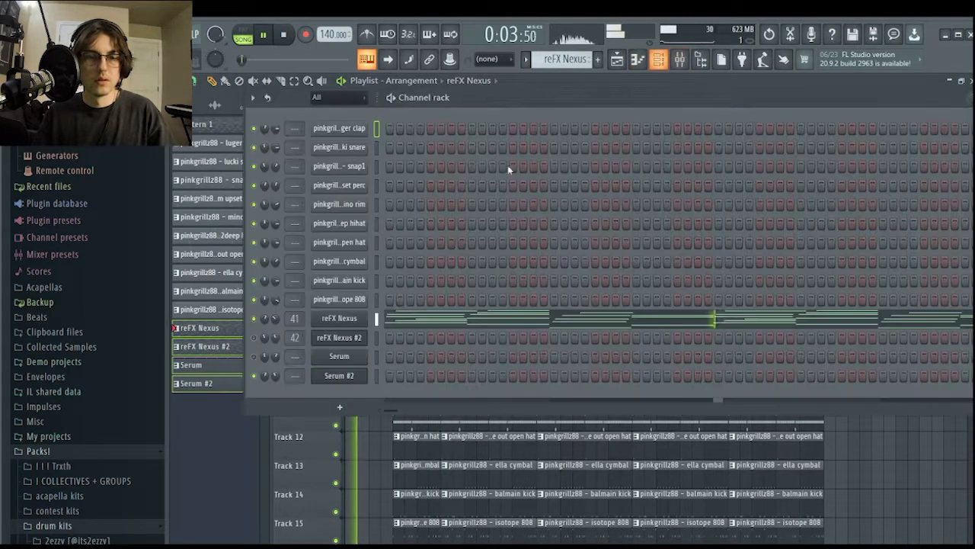
{"action": "left_click", "coordinate": [678, 59]}
{"action": "left_click", "coordinate": [254, 356]}
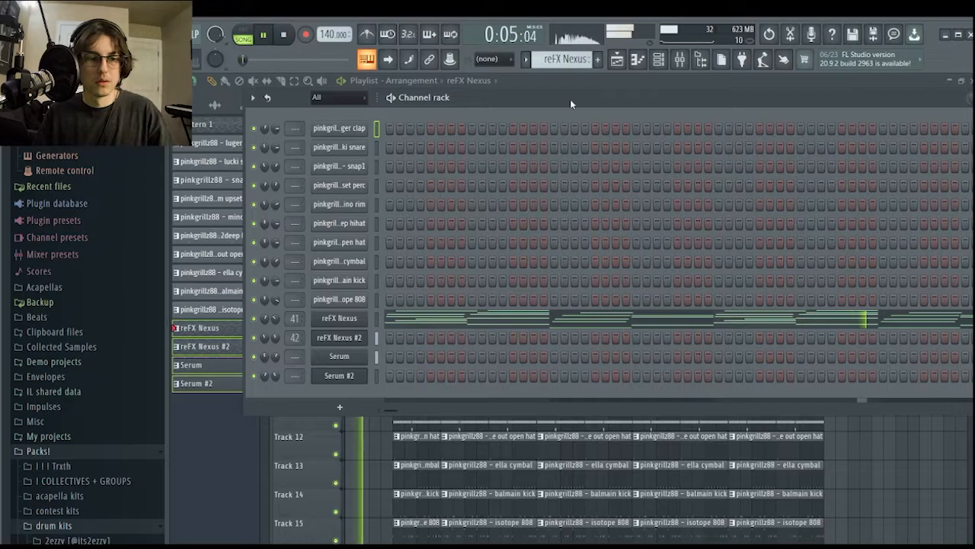
Delete the Serum and Serum #2 clips from the first block and the Serum clip from bars 17 to 33.
{"action": "left_click", "coordinate": [617, 59]}
{"action": "right_click", "coordinate": [349, 191]}
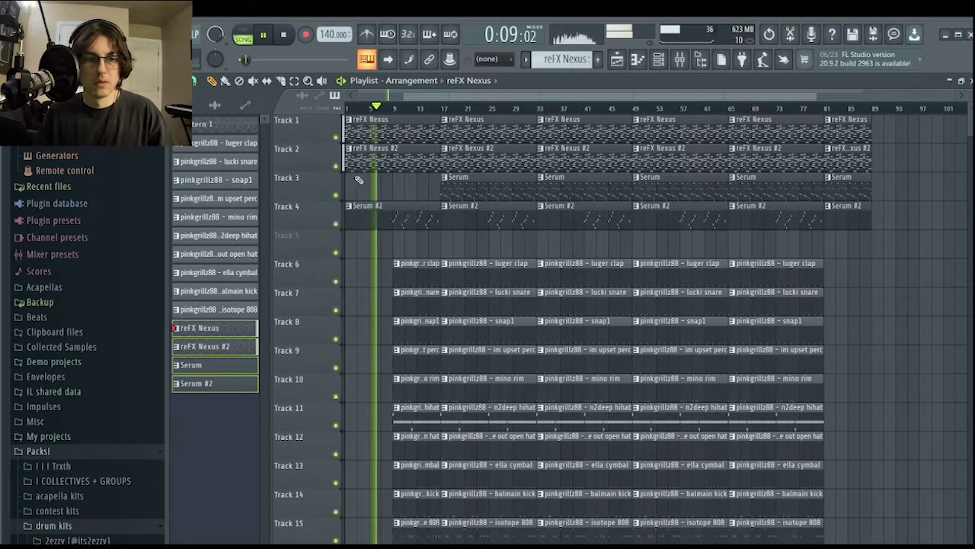
{"action": "right_click", "coordinate": [425, 219]}
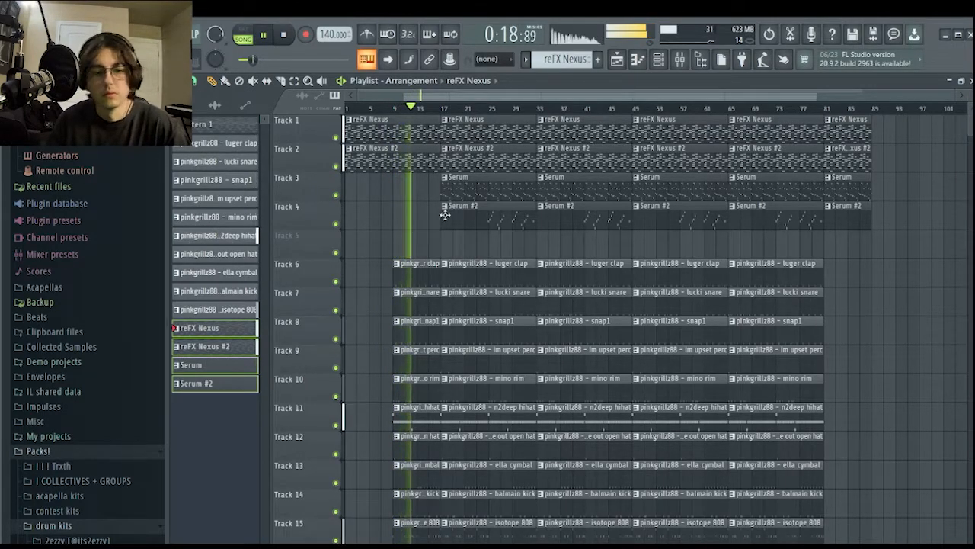
{"action": "left_click", "coordinate": [652, 64]}
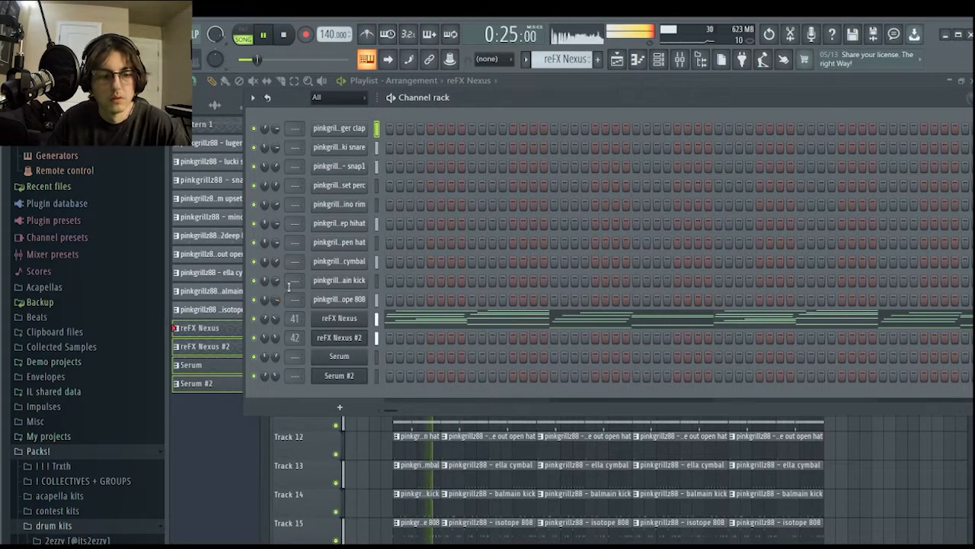
{"action": "left_click", "coordinate": [618, 59]}
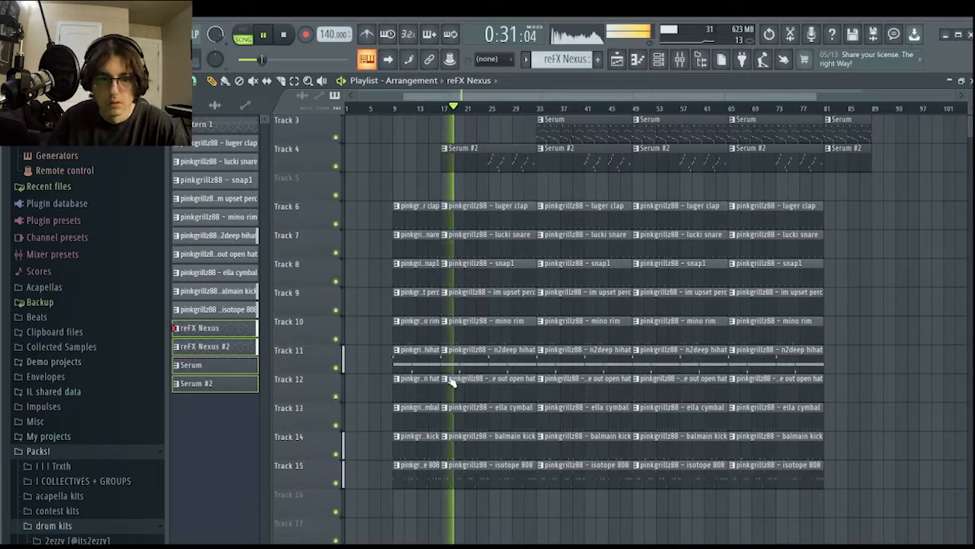
Shorten the balmain kick and snap1 clips in the second block to end at bar 25.
{"action": "scroll", "coordinate": [488, 358], "scroll_direction": "up", "scroll_amount": 2}
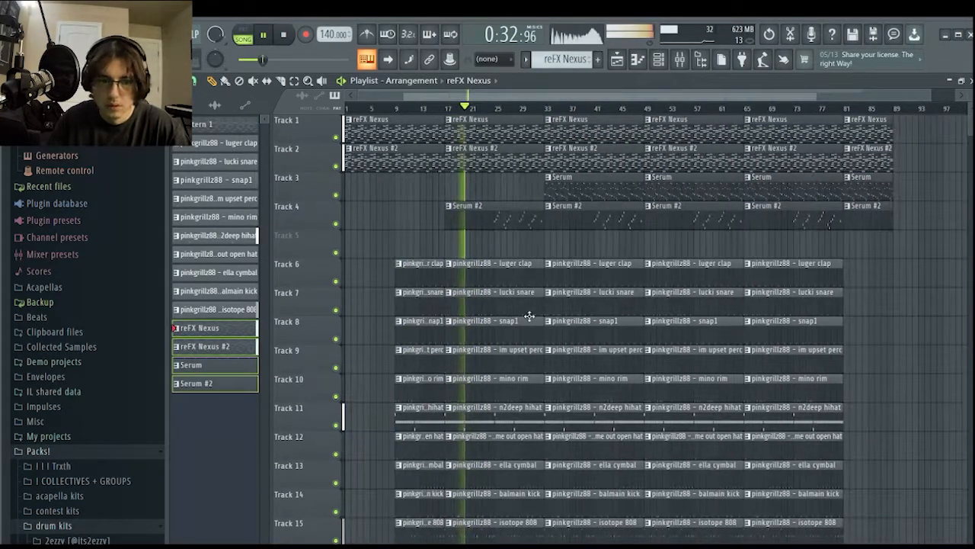
{"action": "scroll", "coordinate": [510, 435], "scroll_direction": "up", "scroll_amount": 2}
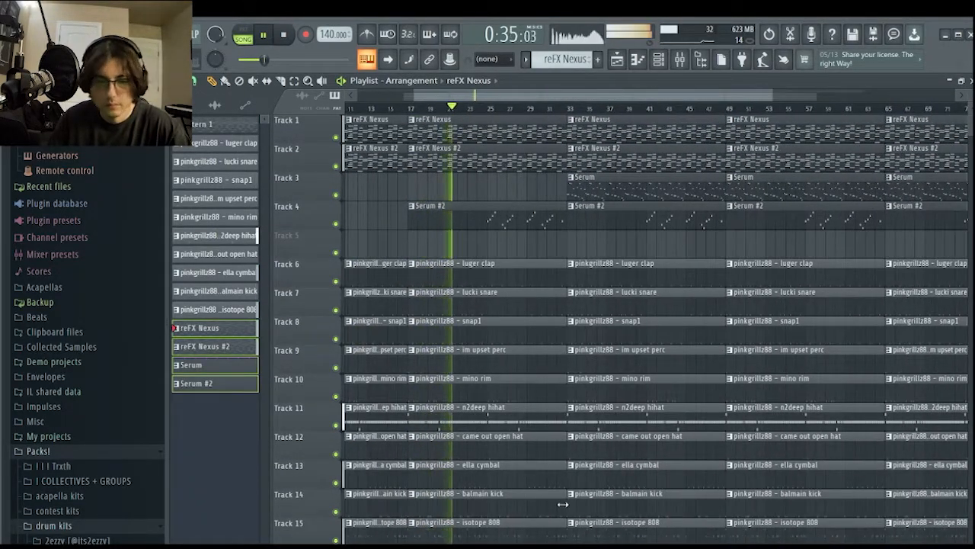
{"action": "left_click_drag", "start_coordinate": [570, 505], "coordinate": [490, 505]}
{"action": "scroll", "coordinate": [507, 484], "scroll_direction": "down", "scroll_amount": 2}
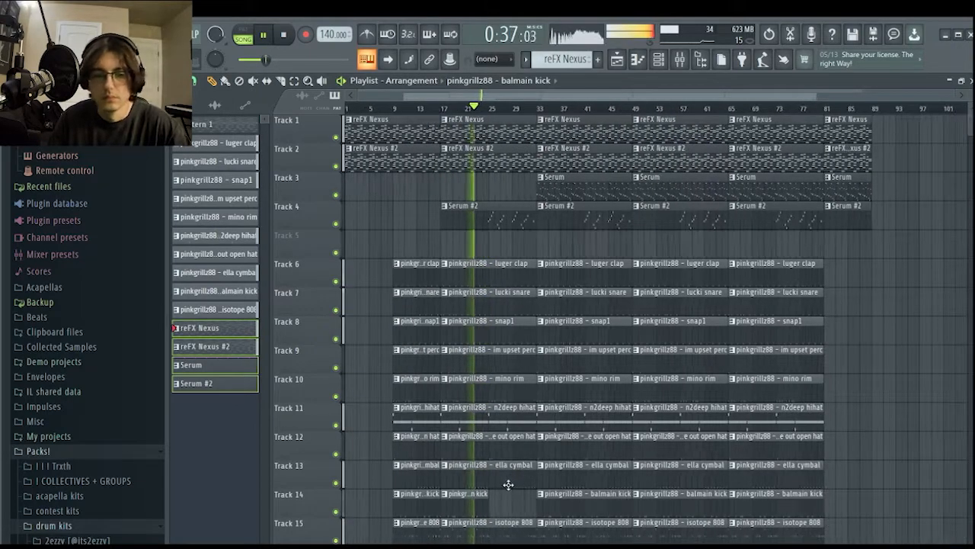
{"action": "scroll", "coordinate": [510, 457], "scroll_direction": "down", "scroll_amount": 2}
{"action": "scroll", "coordinate": [521, 380], "scroll_direction": "up", "scroll_amount": 2}
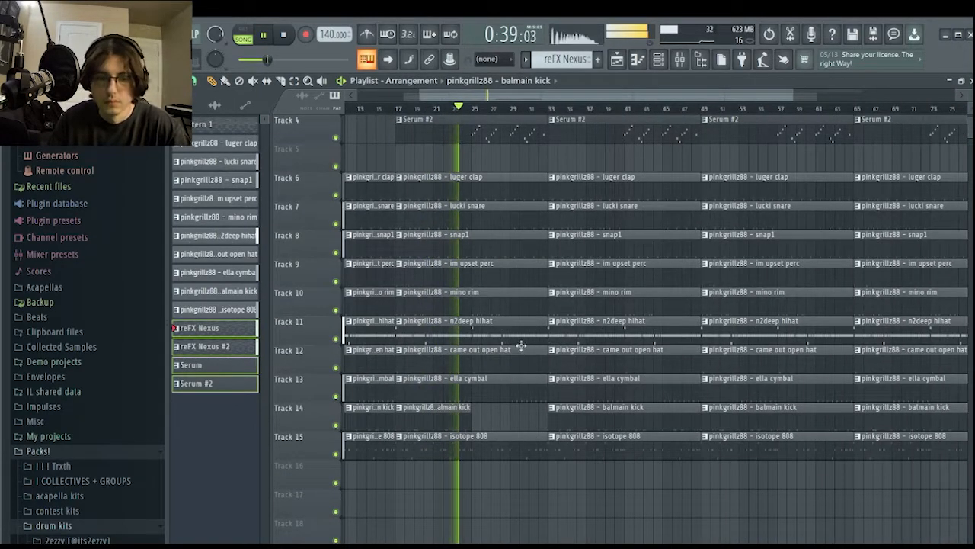
{"action": "scroll", "coordinate": [524, 297], "scroll_direction": "up", "scroll_amount": 2}
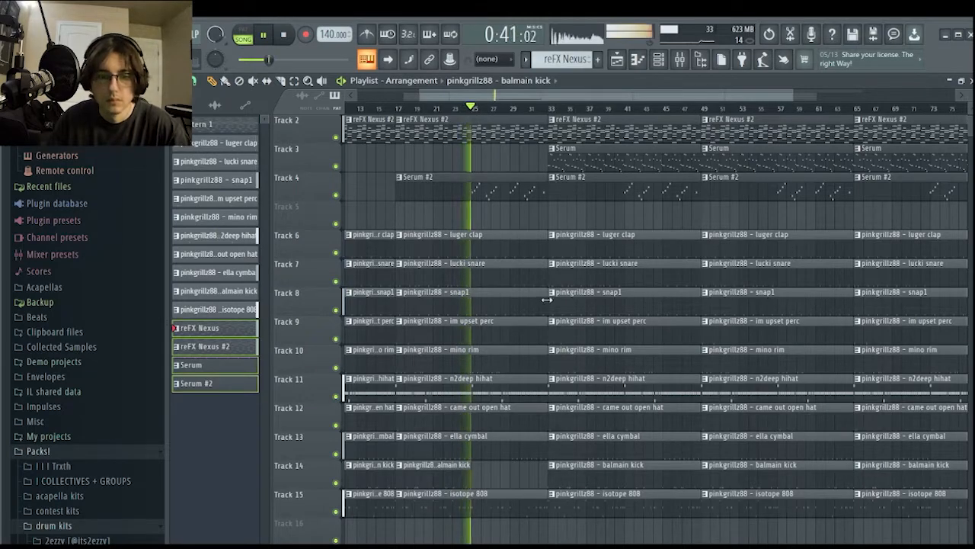
{"action": "left_click_drag", "start_coordinate": [547, 303], "coordinate": [466, 305]}
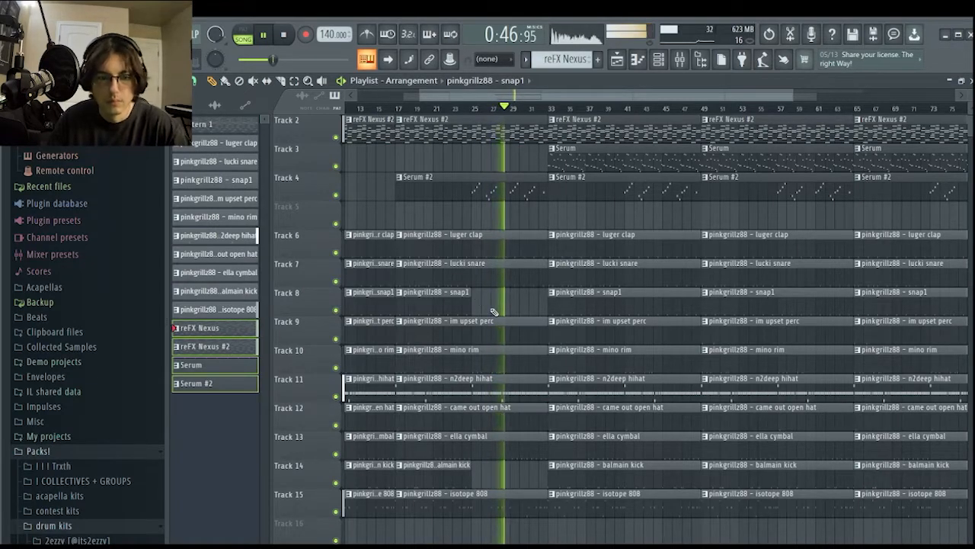
Trim the third block's reFX Nexus and Serum clips to start at bar 41.
{"action": "scroll", "coordinate": [537, 224], "scroll_direction": "up", "scroll_amount": 1}
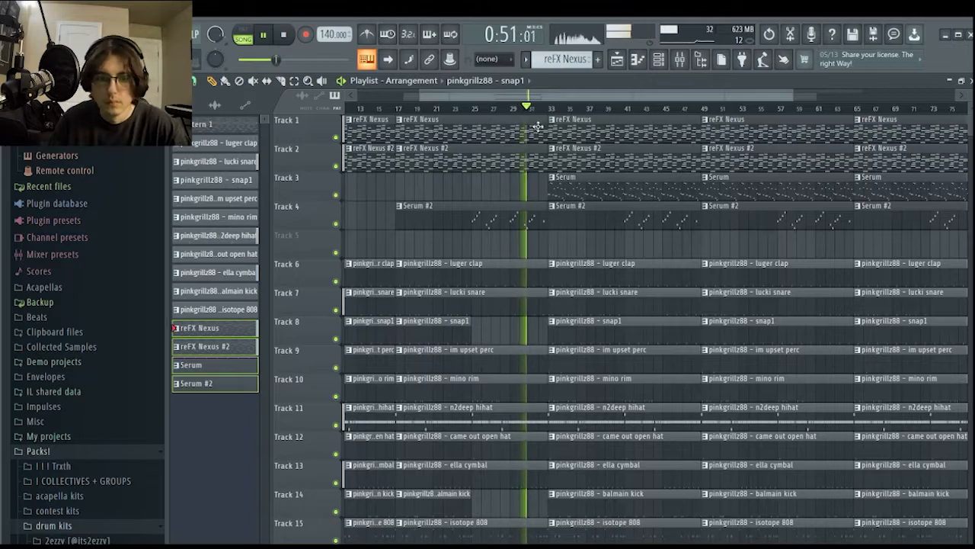
{"action": "scroll", "coordinate": [537, 159], "scroll_direction": "down", "scroll_amount": 2, "text": "ctrl"}
{"action": "left_click_drag", "start_coordinate": [539, 133], "coordinate": [588, 135]}
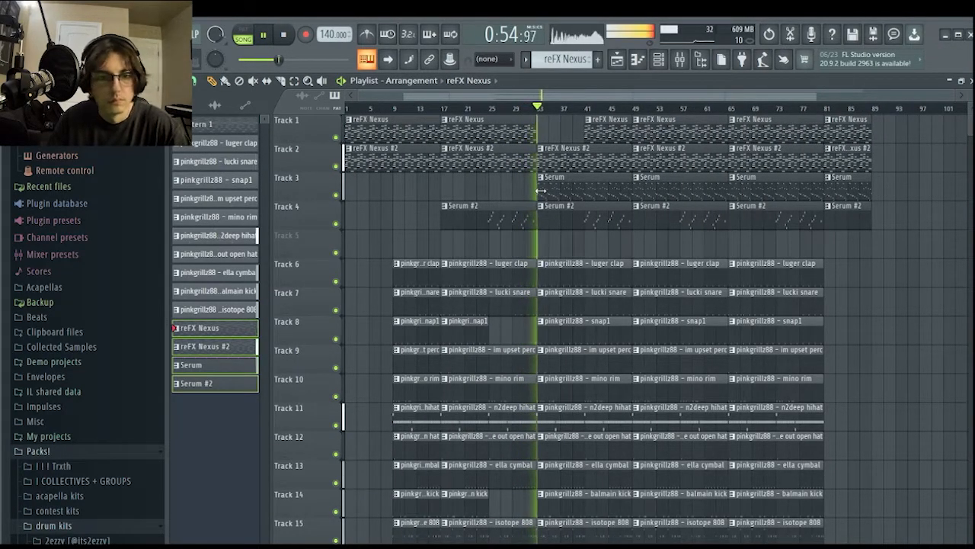
{"action": "left_click_drag", "start_coordinate": [538, 193], "coordinate": [597, 184]}
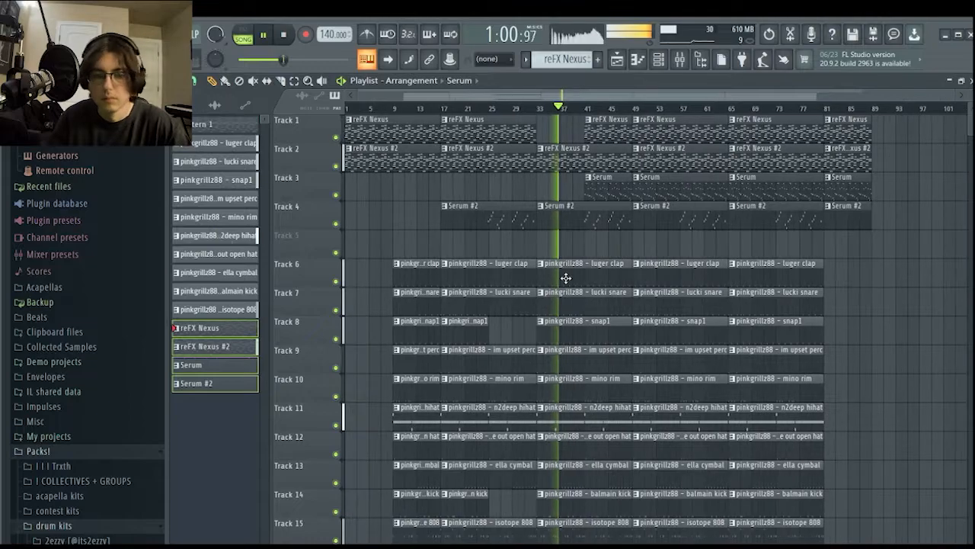
Shorten the third block's n2deep hihat clip to end at bar 41 and delete its reFX Nexus and Serum #2 clips.
{"action": "scroll", "coordinate": [628, 420], "scroll_direction": "up", "scroll_amount": 2}
{"action": "left_click_drag", "start_coordinate": [630, 424], "coordinate": [579, 426]}
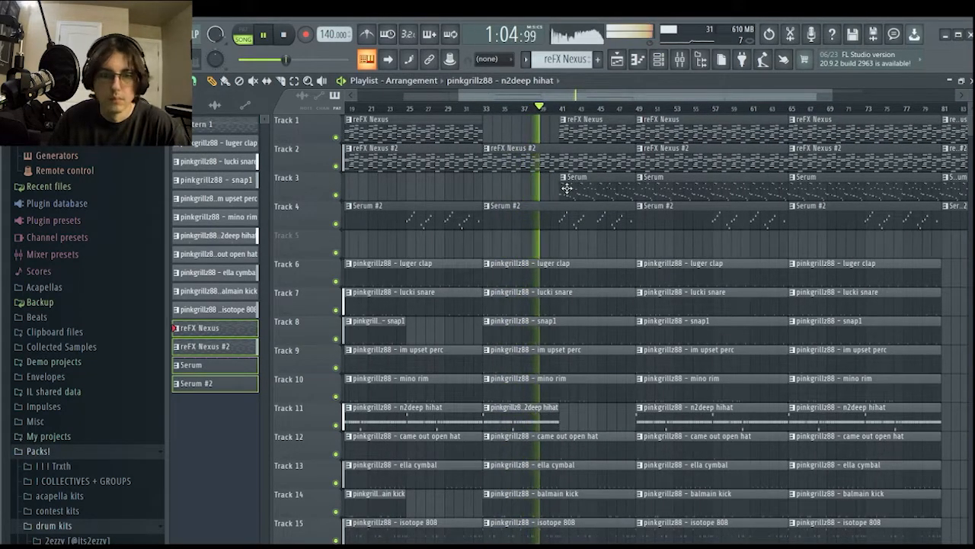
{"action": "left_click_drag", "start_coordinate": [632, 214], "coordinate": [560, 223]}
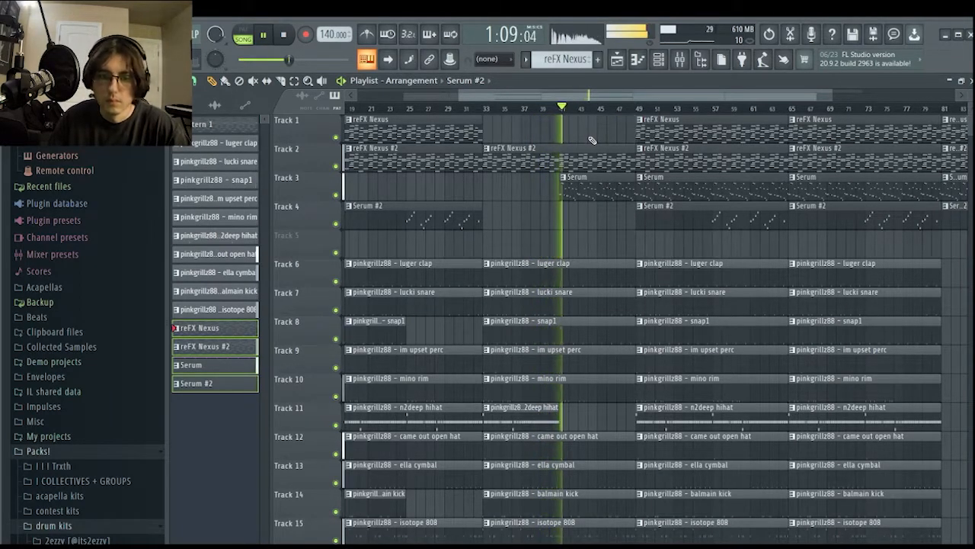
Shorten the third block's mino rim clip to end at bar 41.
{"action": "scroll", "coordinate": [593, 144], "scroll_direction": "down", "scroll_amount": 2}
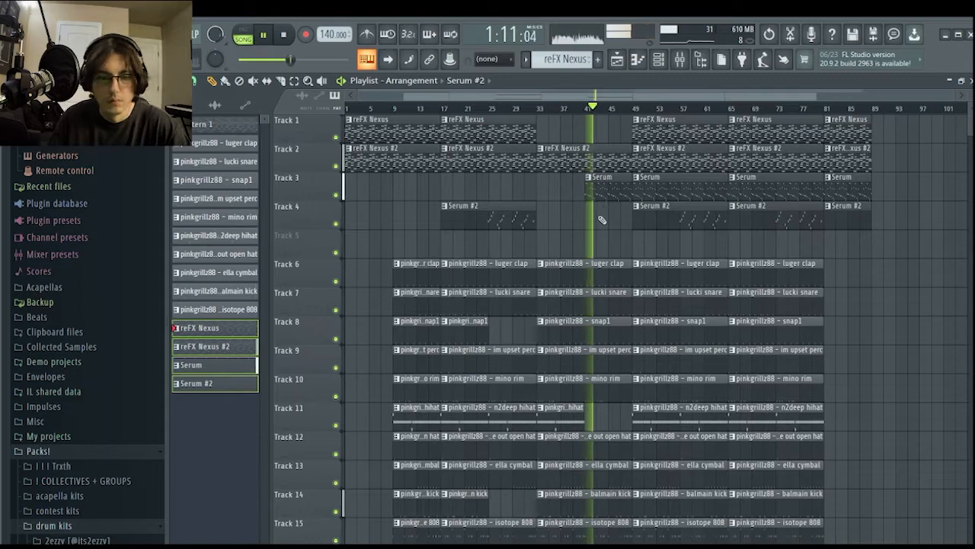
{"action": "scroll", "coordinate": [601, 220], "scroll_direction": "down", "scroll_amount": 1}
{"action": "scroll", "coordinate": [601, 220], "scroll_direction": "down", "scroll_amount": 3}
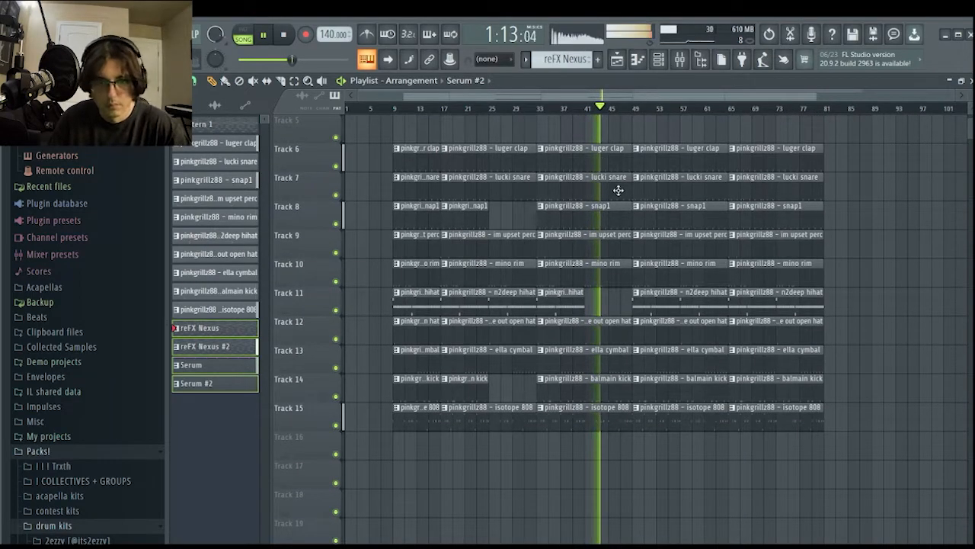
{"action": "scroll", "coordinate": [624, 188], "scroll_direction": "up", "scroll_amount": 4}
{"action": "scroll", "coordinate": [643, 337], "scroll_direction": "up", "scroll_amount": 2}
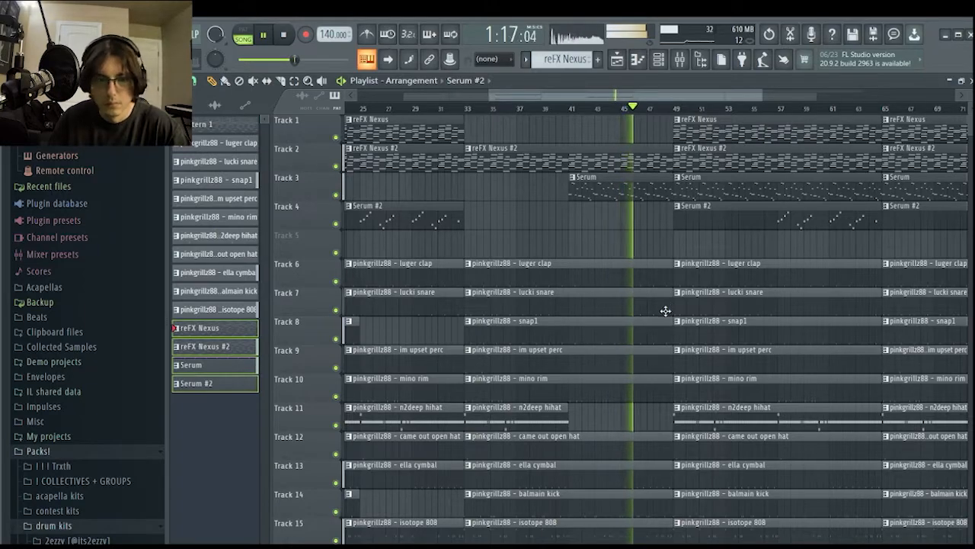
{"action": "left_click_drag", "start_coordinate": [658, 379], "coordinate": [570, 385]}
{"action": "scroll", "coordinate": [589, 391], "scroll_direction": "down", "scroll_amount": 2}
Shorten the third block's open hat, ella cymbal, balmain kick and isotope 808 clips to about half a bar before bar 49 and replay the transition.
{"action": "scroll", "coordinate": [649, 389], "scroll_direction": "up", "scroll_amount": 2}
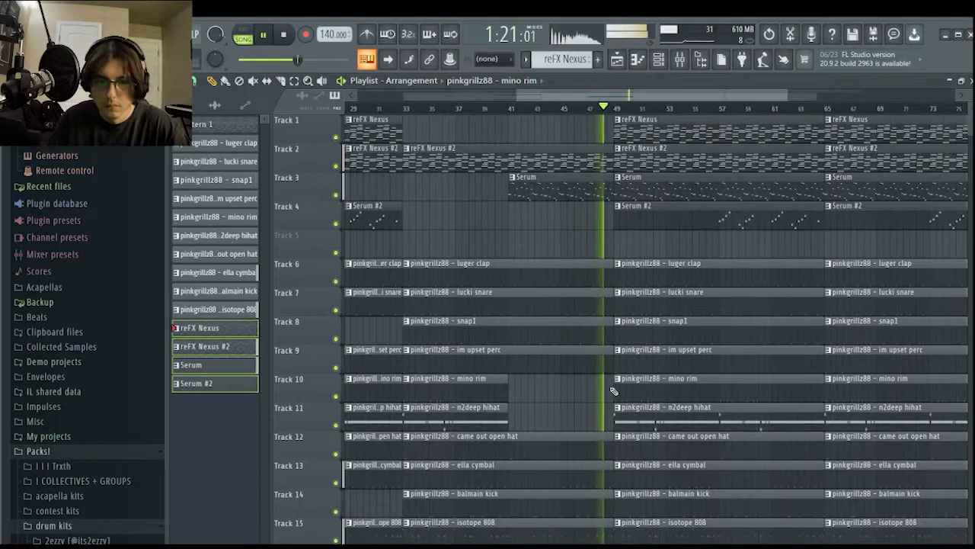
{"action": "left_click_drag", "start_coordinate": [601, 266], "coordinate": [600, 541]}
{"action": "scroll", "coordinate": [604, 291], "scroll_direction": "up", "scroll_amount": 5}
{"action": "left_click_drag", "start_coordinate": [610, 266], "coordinate": [638, 352]}
{"action": "left_click_drag", "start_coordinate": [613, 272], "coordinate": [647, 267]}
{"action": "left_click", "coordinate": [576, 112]}
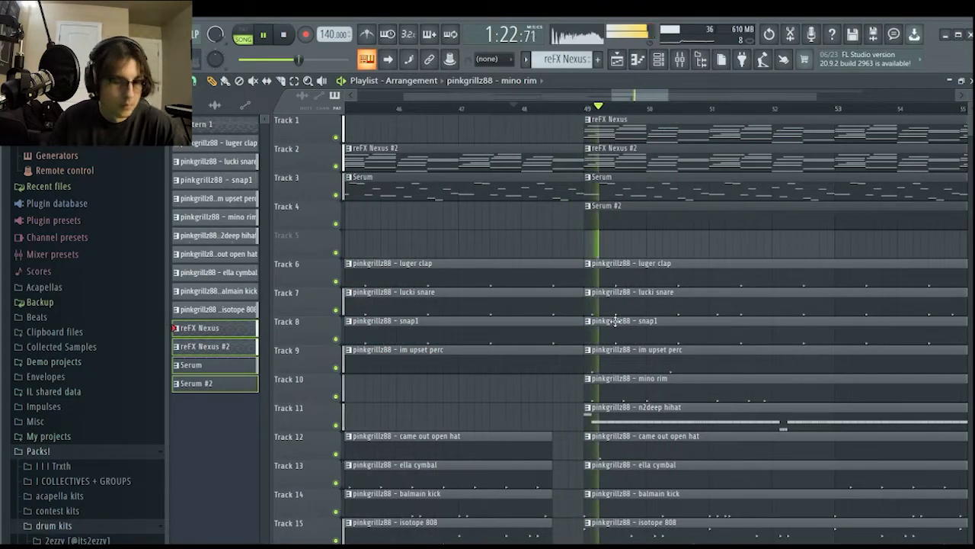
Shorten the isotope 808 clip that starts at bar 49 to end at bar 57.
{"action": "scroll", "coordinate": [577, 394], "scroll_direction": "down", "scroll_amount": 6}
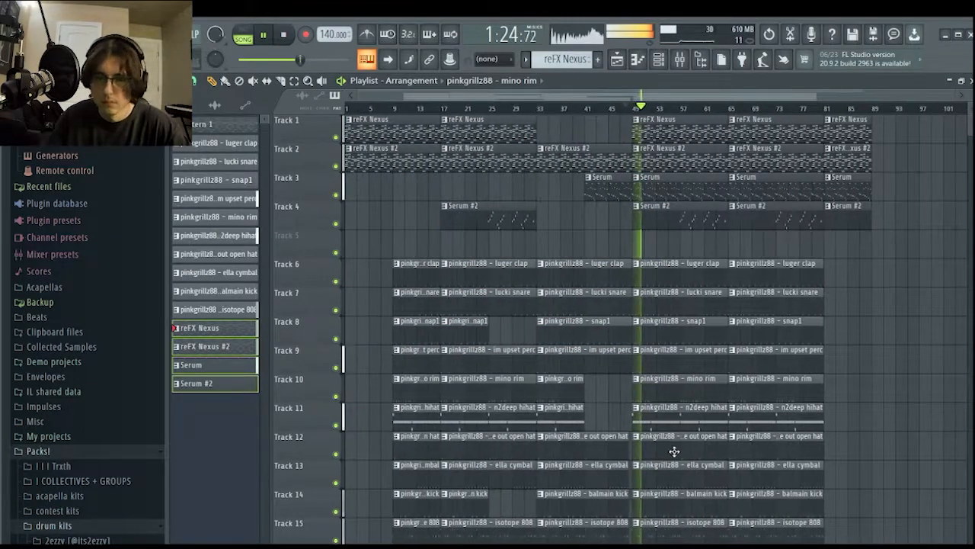
{"action": "scroll", "coordinate": [685, 455], "scroll_direction": "down", "scroll_amount": 5}
{"action": "scroll", "coordinate": [685, 446], "scroll_direction": "up", "scroll_amount": 2}
{"action": "scroll", "coordinate": [676, 440], "scroll_direction": "up", "scroll_amount": 4}
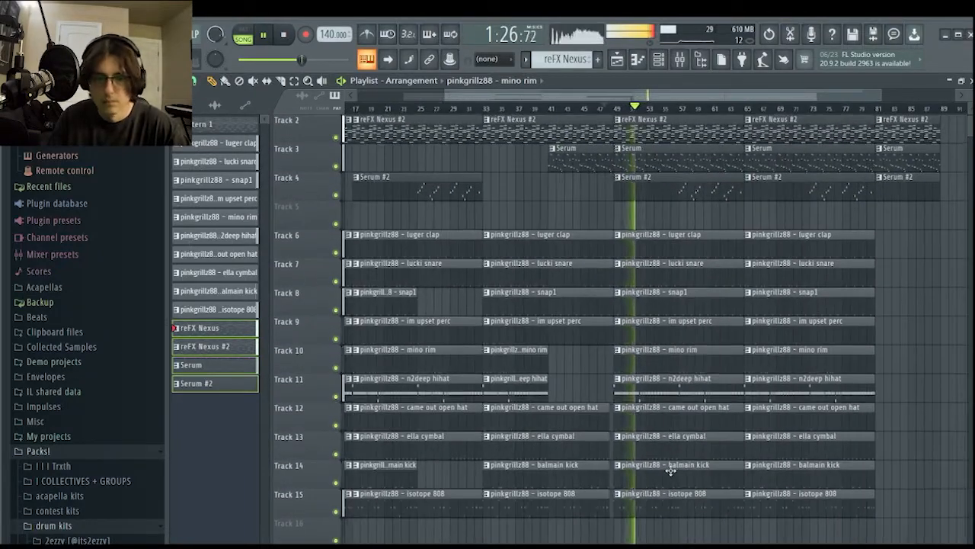
{"action": "scroll", "coordinate": [674, 467], "scroll_direction": "up", "scroll_amount": 3}
{"action": "scroll", "coordinate": [674, 466], "scroll_direction": "down", "scroll_amount": 4}
{"action": "scroll", "coordinate": [723, 492], "scroll_direction": "up", "scroll_amount": 4}
{"action": "left_click", "coordinate": [729, 499]}
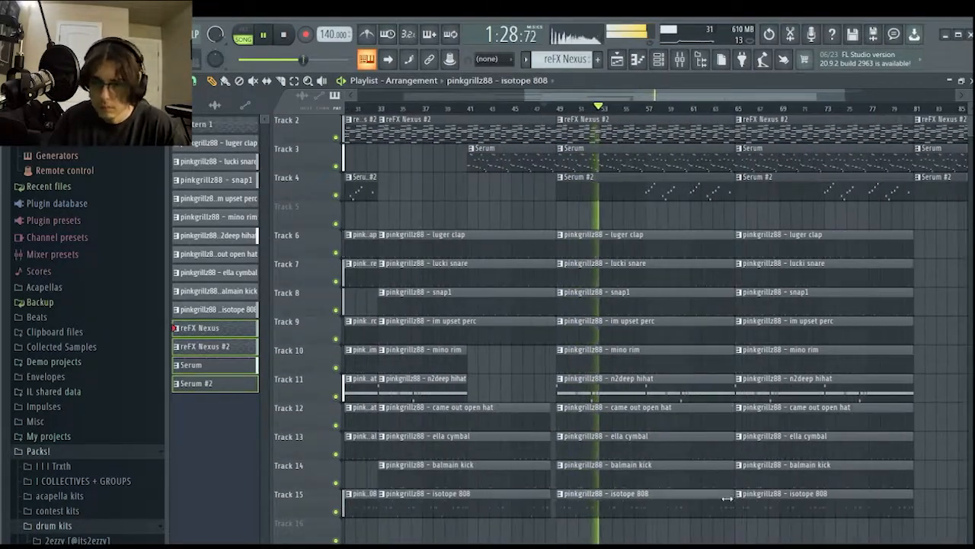
{"action": "scroll", "coordinate": [686, 491], "scroll_direction": "down", "scroll_amount": 3}
{"action": "scroll", "coordinate": [707, 497], "scroll_direction": "up", "scroll_amount": 1}
Shorten the fourth block's balmain kick clip to end at bar 57.
{"action": "scroll", "coordinate": [706, 496], "scroll_direction": "up", "scroll_amount": 2}
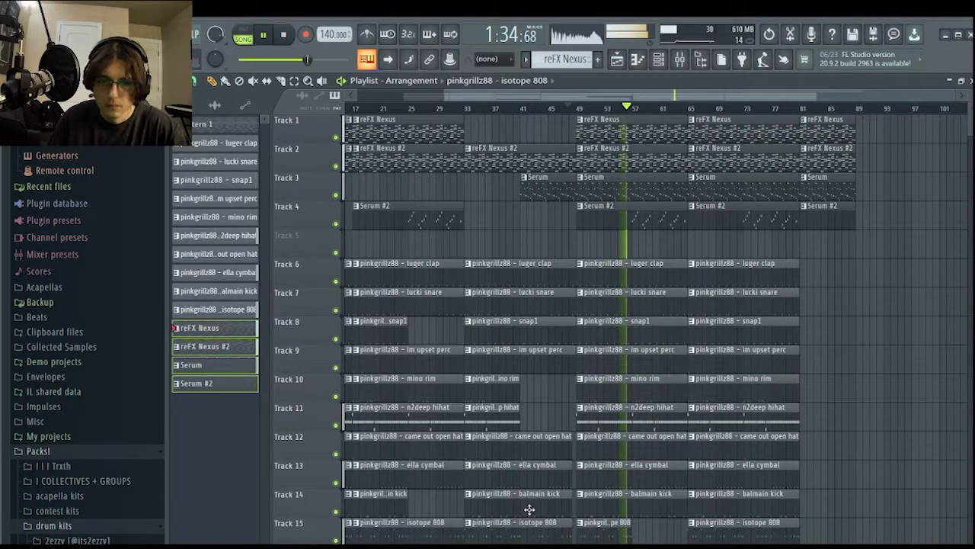
{"action": "scroll", "coordinate": [732, 509], "scroll_direction": "up", "scroll_amount": 3}
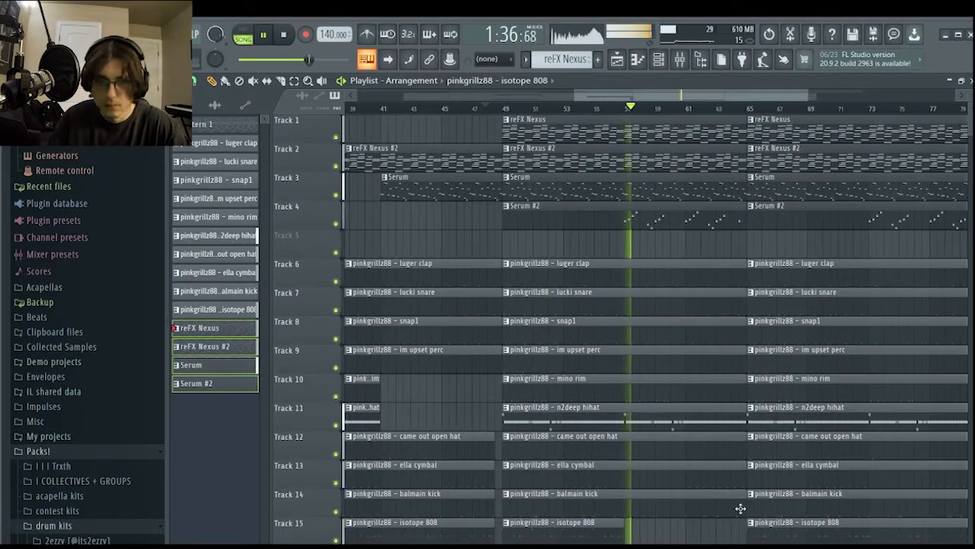
{"action": "left_click_drag", "start_coordinate": [739, 508], "coordinate": [730, 510]}
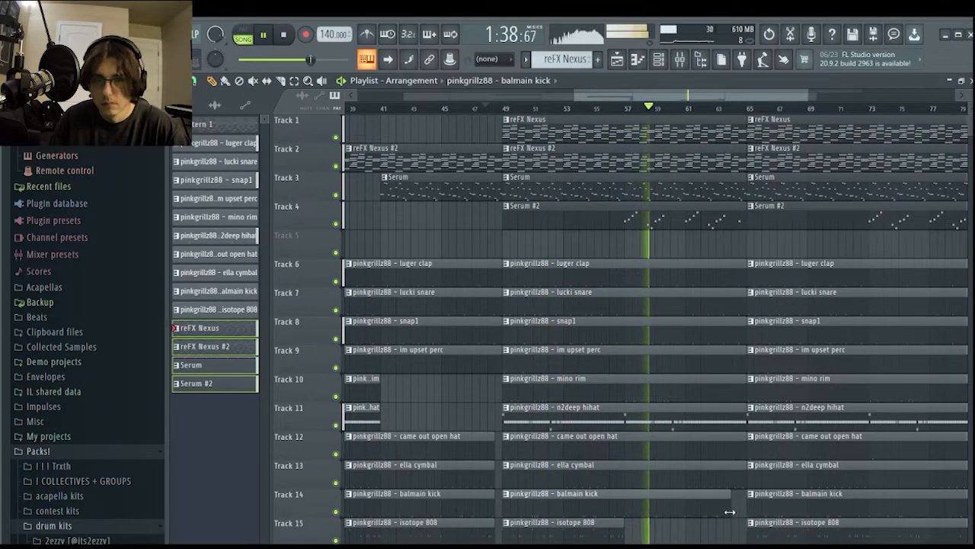
{"action": "left_click", "coordinate": [624, 499]}
{"action": "scroll", "coordinate": [720, 448], "scroll_direction": "down", "scroll_amount": 3}
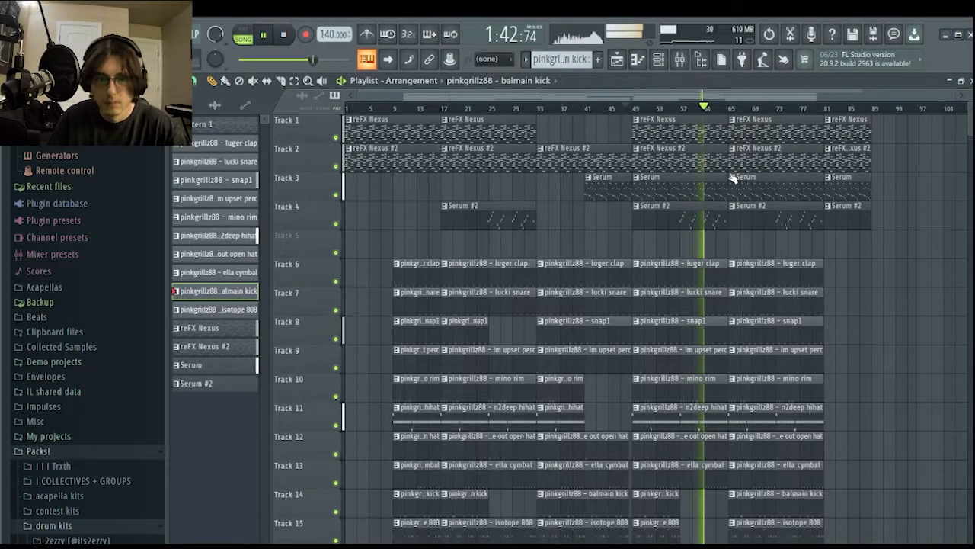
Try cutting the fourth block's melody clips around bar 57, replay from there, and keep only reFX Nexus #2 shortened to bar 57.
{"action": "left_click", "coordinate": [685, 134]}
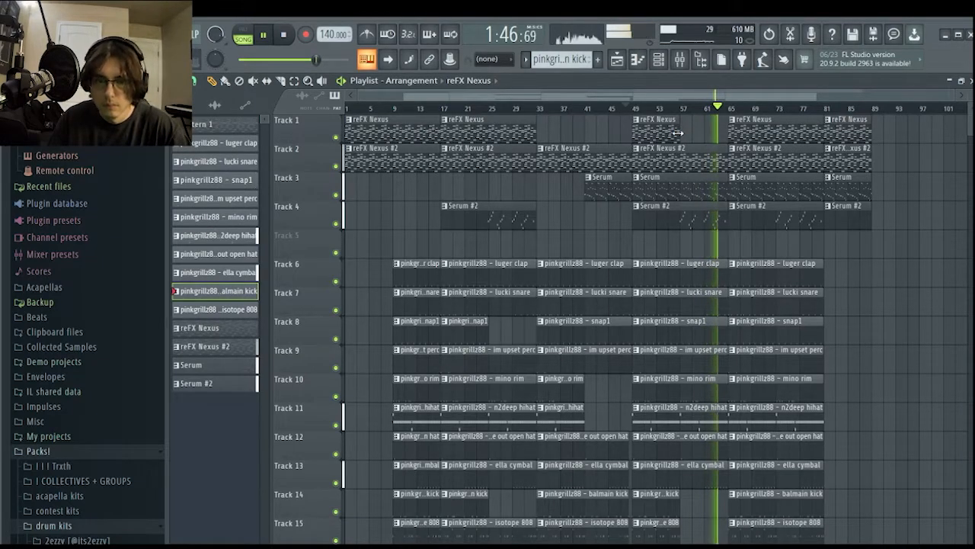
{"action": "left_click_drag", "start_coordinate": [727, 154], "coordinate": [681, 154]}
{"action": "left_click", "coordinate": [682, 109]}
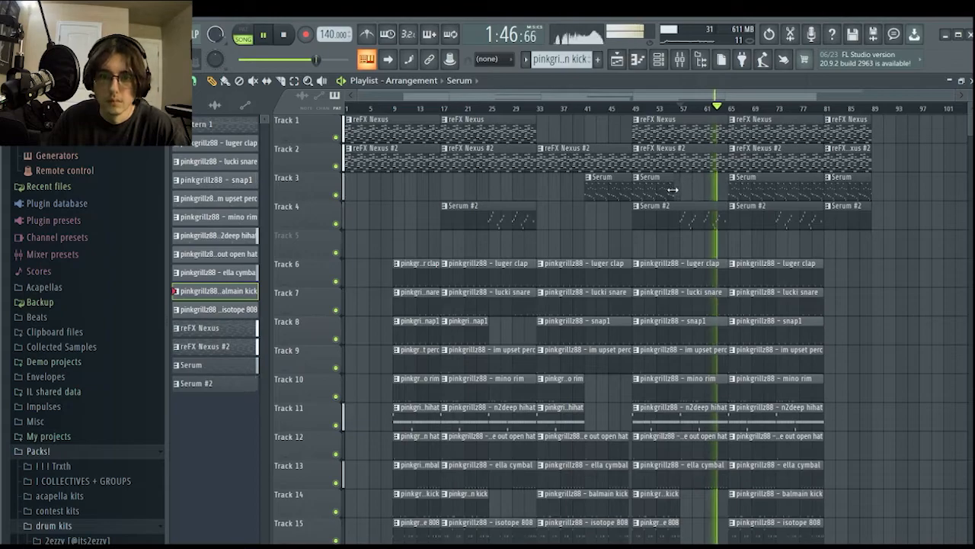
{"action": "left_click_drag", "start_coordinate": [723, 135], "coordinate": [727, 136]}
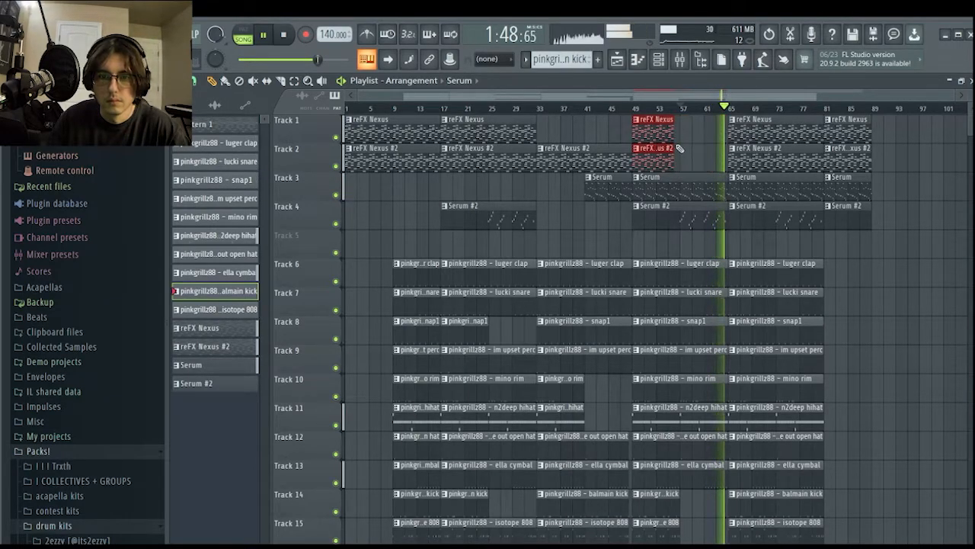
{"action": "left_click", "coordinate": [680, 109]}
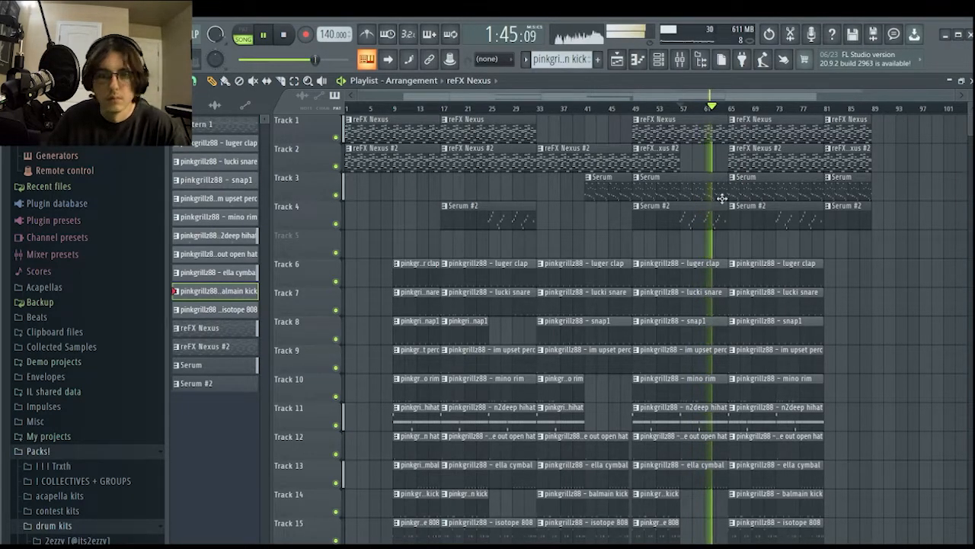
Delete the Serum and Serum #2 clips from bars 65 to 81 and shorten that block's reFX Nexus clip to end at bar 73.
{"action": "left_click", "coordinate": [748, 136]}
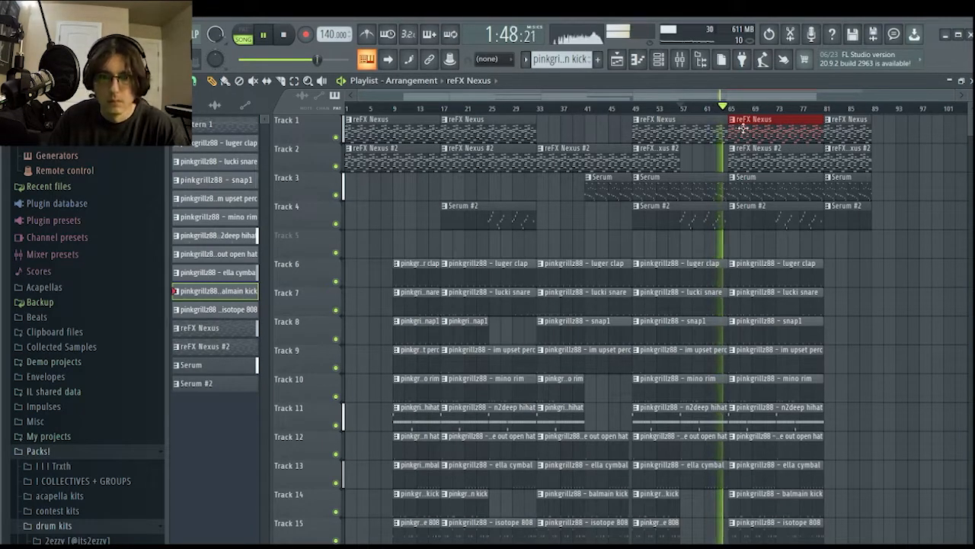
{"action": "right_click", "coordinate": [754, 186]}
{"action": "right_click", "coordinate": [756, 213]}
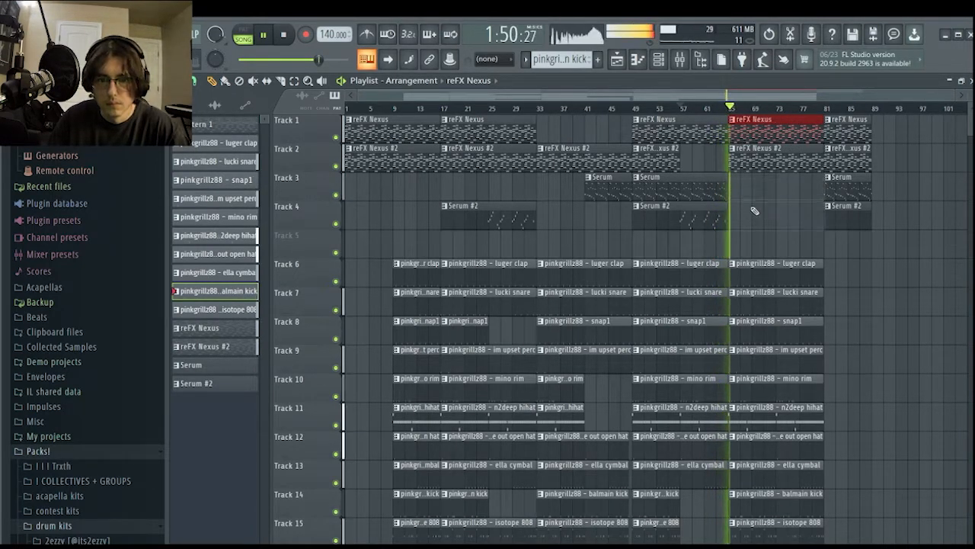
{"action": "left_click", "coordinate": [741, 127]}
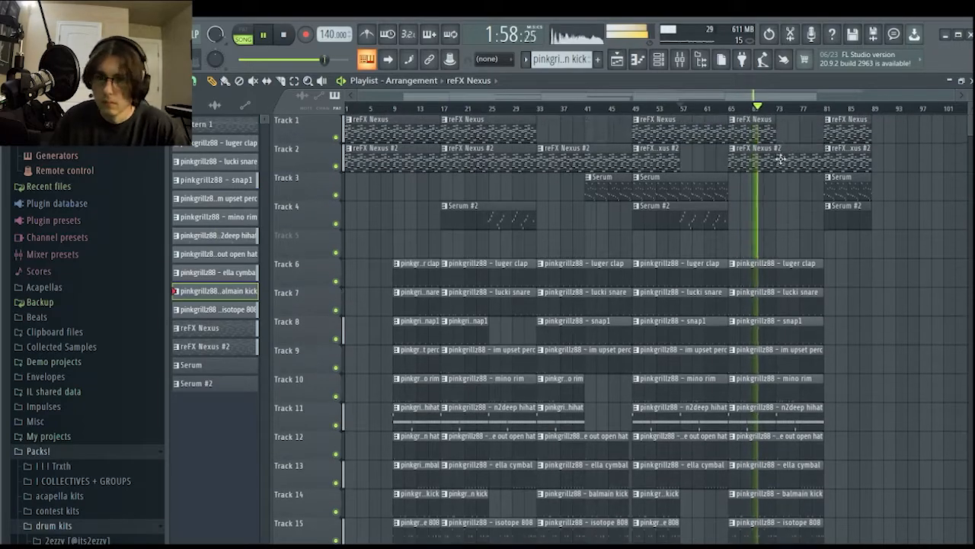
{"action": "scroll", "coordinate": [821, 352], "scroll_direction": "down", "scroll_amount": 3}
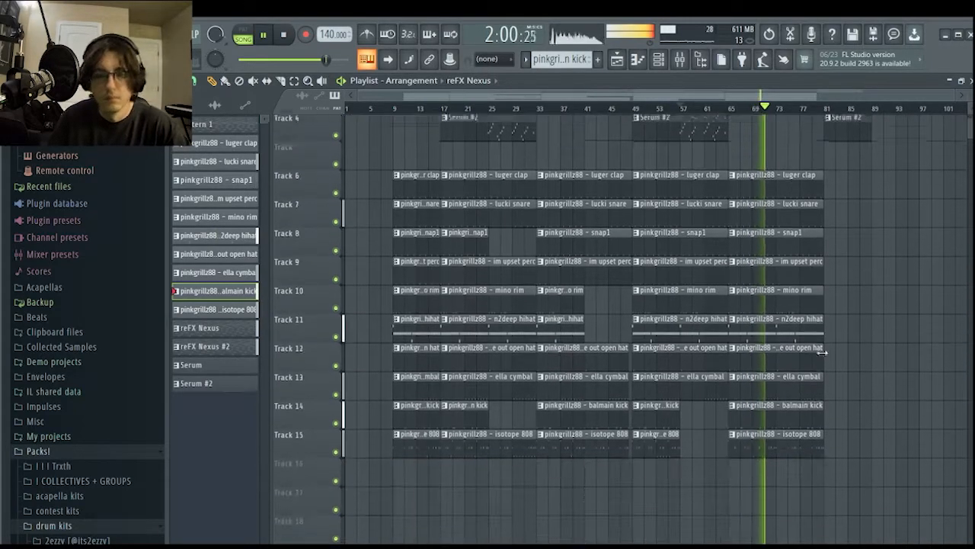
Shorten the balmain kick clip that starts at bar 65 to end at bar 73.
{"action": "scroll", "coordinate": [810, 365], "scroll_direction": "up", "scroll_amount": 3}
{"action": "scroll", "coordinate": [827, 512], "scroll_direction": "up", "scroll_amount": 3}
{"action": "left_click_drag", "start_coordinate": [822, 501], "coordinate": [737, 494]}
{"action": "scroll", "coordinate": [737, 496], "scroll_direction": "down", "scroll_amount": 3}
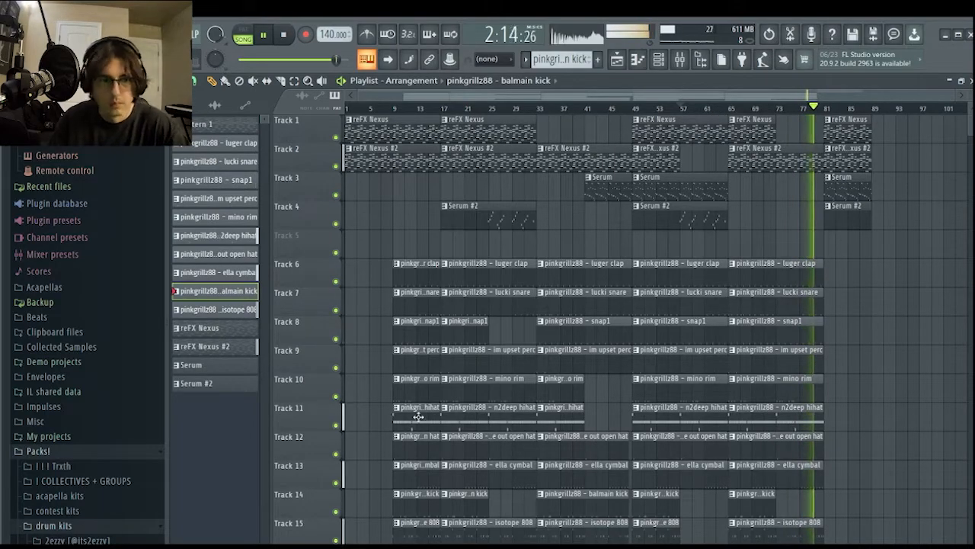
Check the total working time in the project info and close the settings.
{"action": "left_click", "coordinate": [140, 35]}
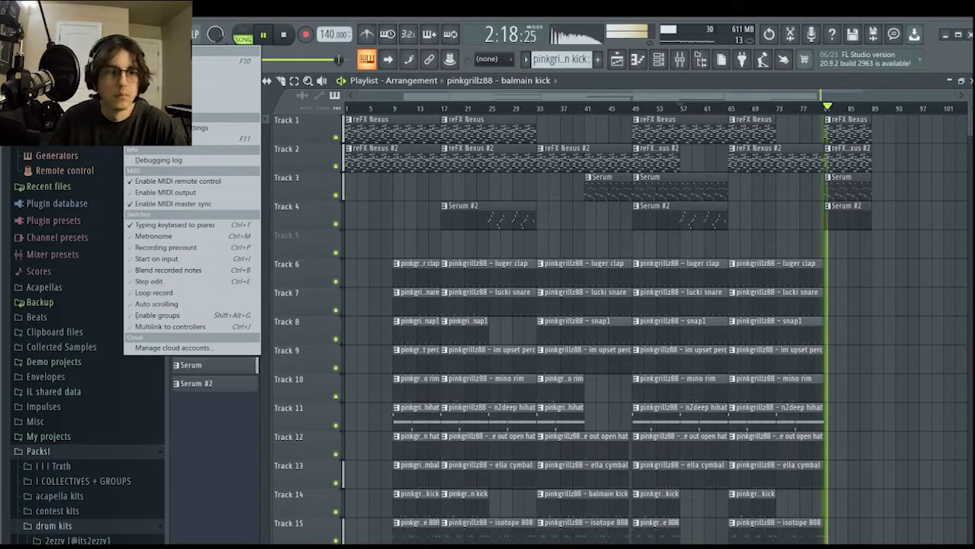
{"action": "left_click", "coordinate": [172, 139]}
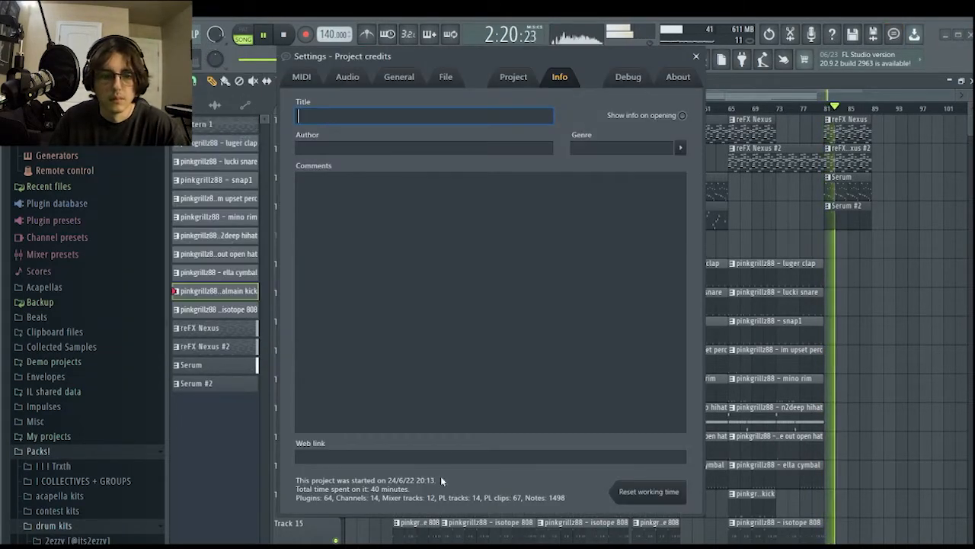
{"action": "left_click", "coordinate": [695, 56]}
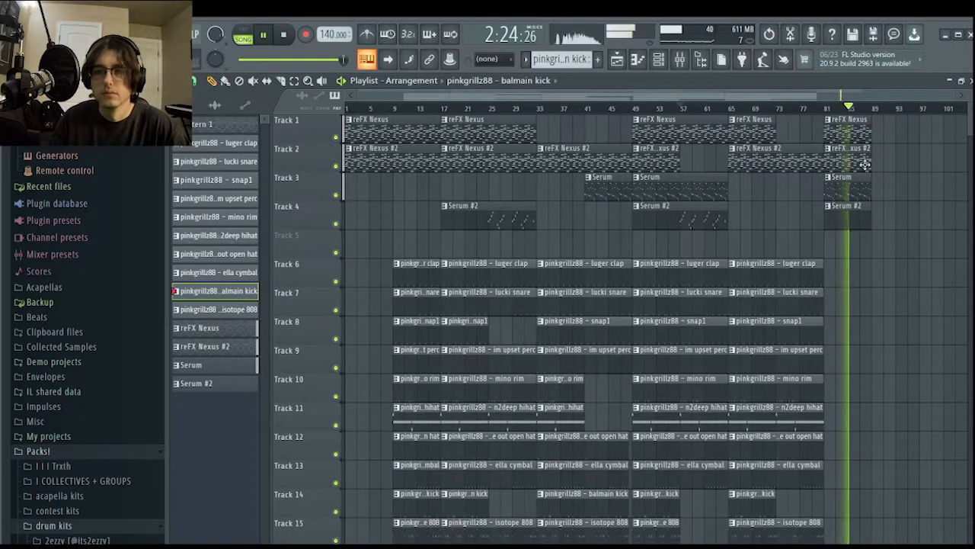
Try removing the reFX Nexus clip at bar 81, restore it, delete the Serum and Serum #2 clips there, and replay from bar 81.
{"action": "right_click", "coordinate": [858, 125]}
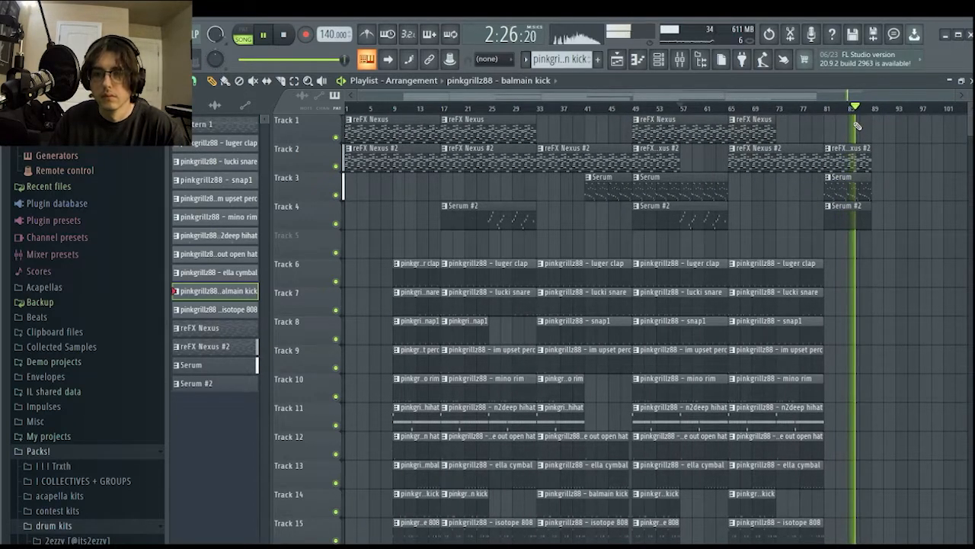
{"action": "right_click", "coordinate": [863, 213]}
{"action": "key", "text": "ctrl+z"}
{"action": "key", "text": "ctrl+alt+z"}
{"action": "right_click", "coordinate": [847, 185]}
{"action": "right_click", "coordinate": [858, 213]}
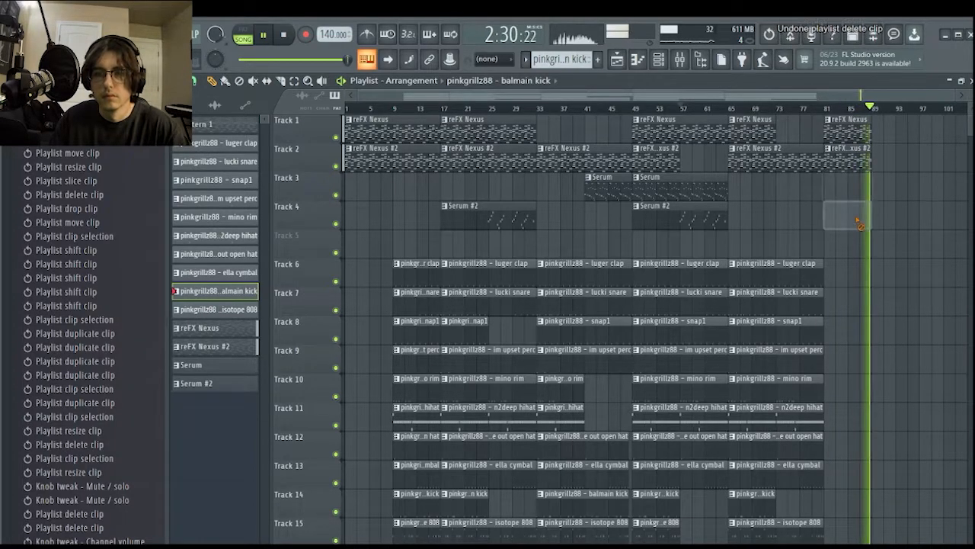
{"action": "left_click", "coordinate": [824, 107]}
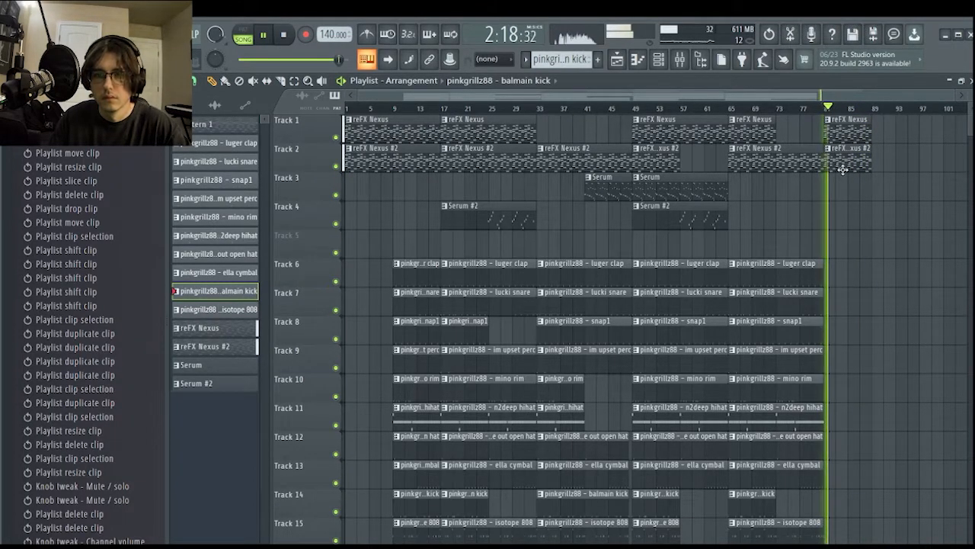
Place a Serum clip on Track 3 from bar 81 to 89 and replay the ending from bar 81.
{"action": "scroll", "coordinate": [844, 149], "scroll_direction": "up", "scroll_amount": 3}
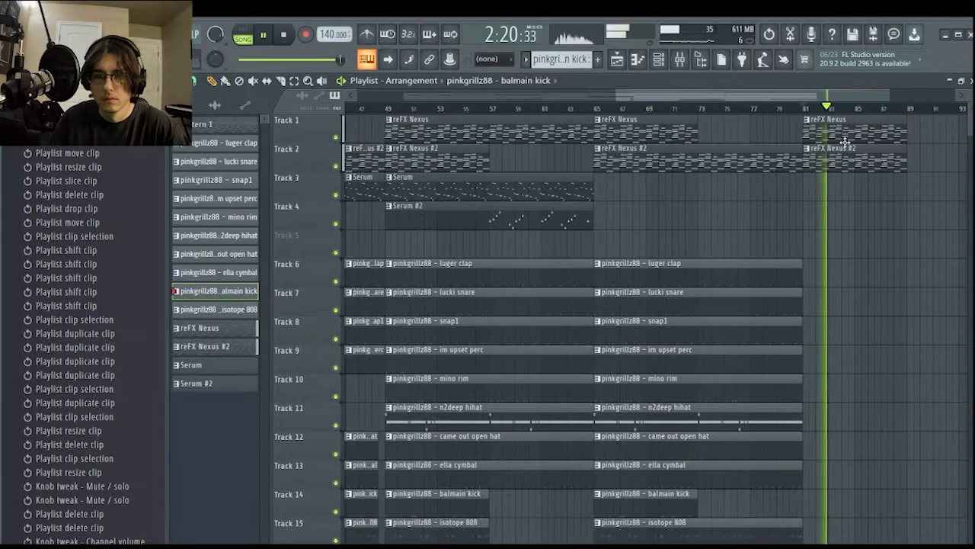
{"action": "scroll", "coordinate": [844, 141], "scroll_direction": "up", "scroll_amount": 5}
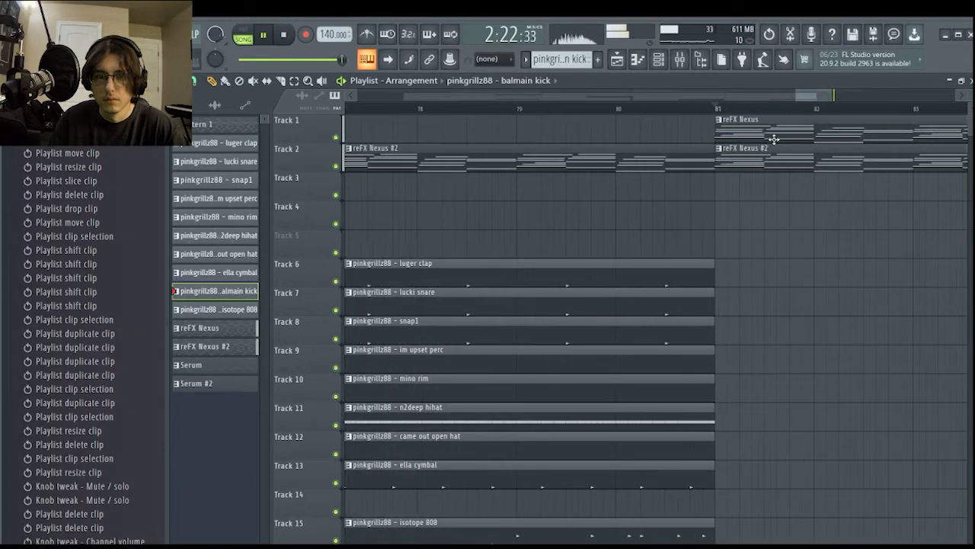
{"action": "scroll", "coordinate": [774, 139], "scroll_direction": "up", "scroll_amount": 3}
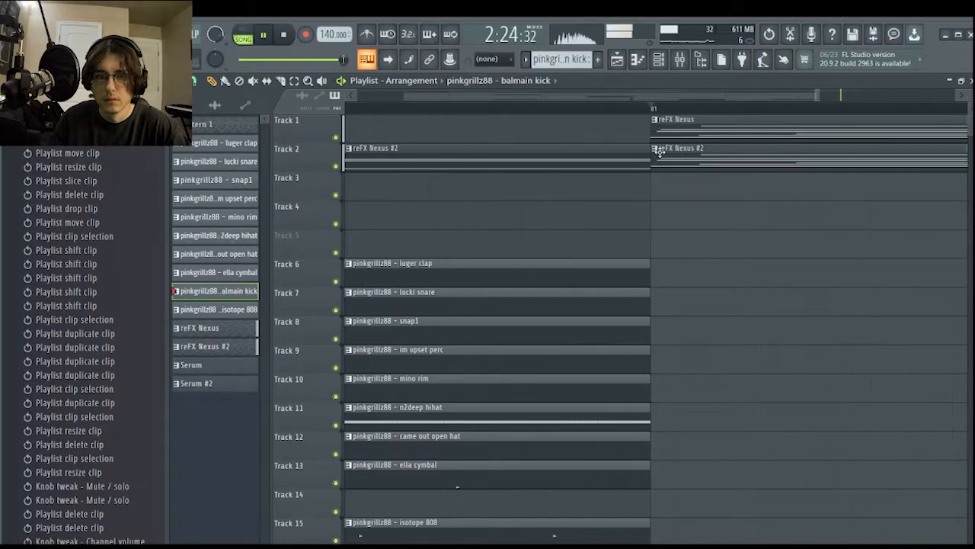
{"action": "scroll", "coordinate": [660, 151], "scroll_direction": "down", "scroll_amount": 6}
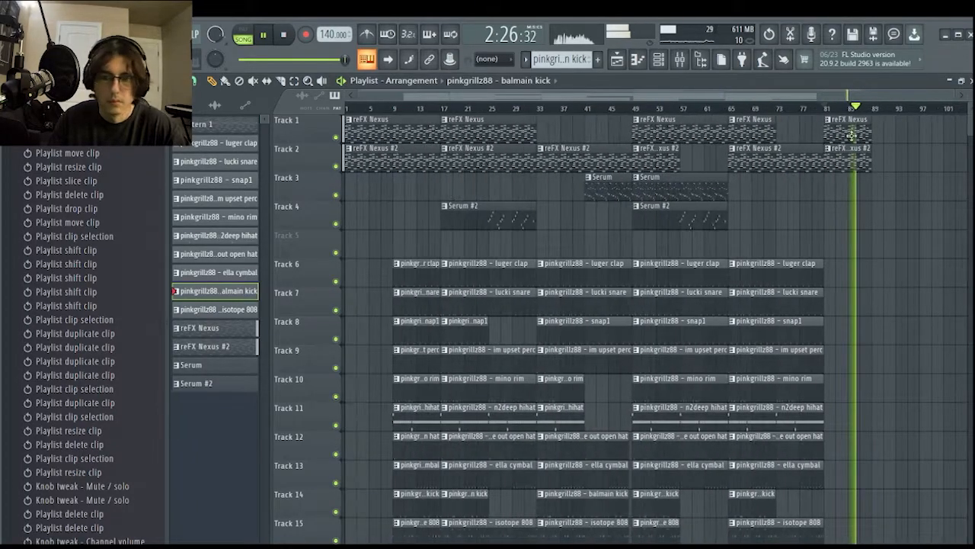
{"action": "left_click", "coordinate": [710, 177]}
{"action": "left_click", "coordinate": [777, 190]}
{"action": "left_click_drag", "start_coordinate": [779, 193], "coordinate": [826, 193]}
{"action": "left_click", "coordinate": [831, 108]}
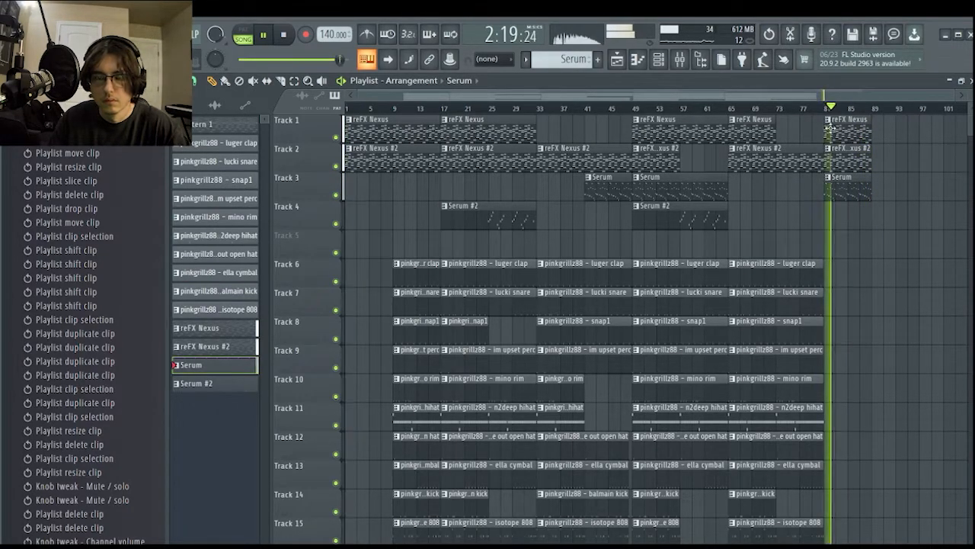
{"action": "left_click", "coordinate": [823, 108]}
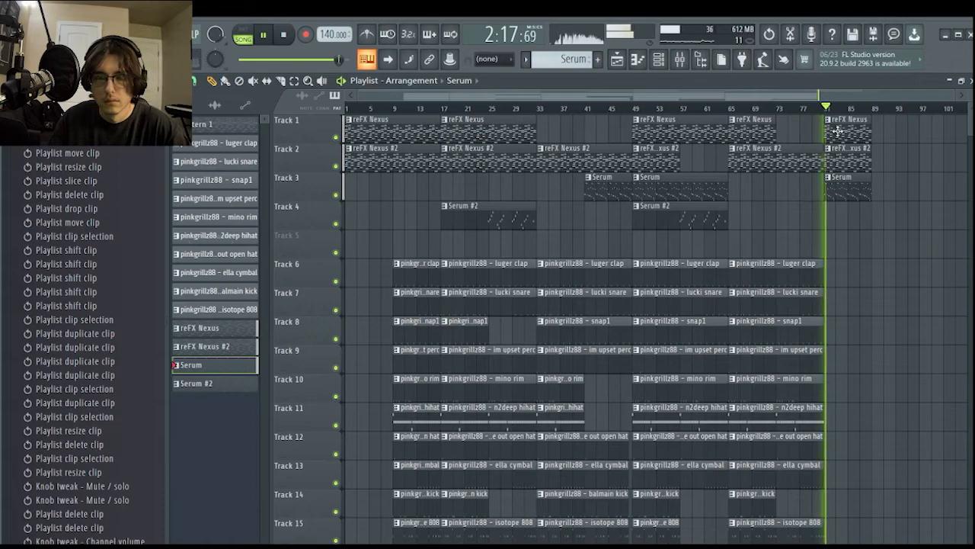
{"action": "key", "text": "F6"}
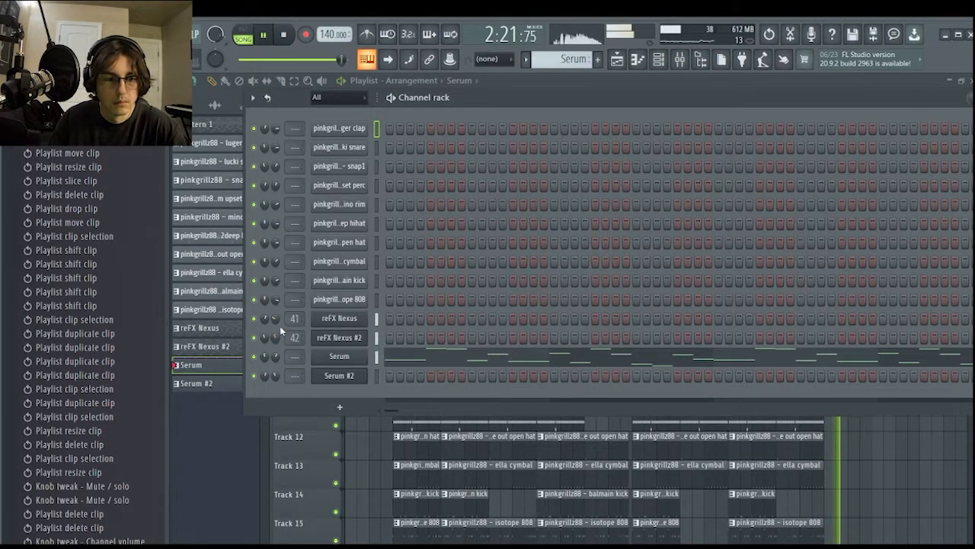
{"action": "left_click", "coordinate": [617, 65]}
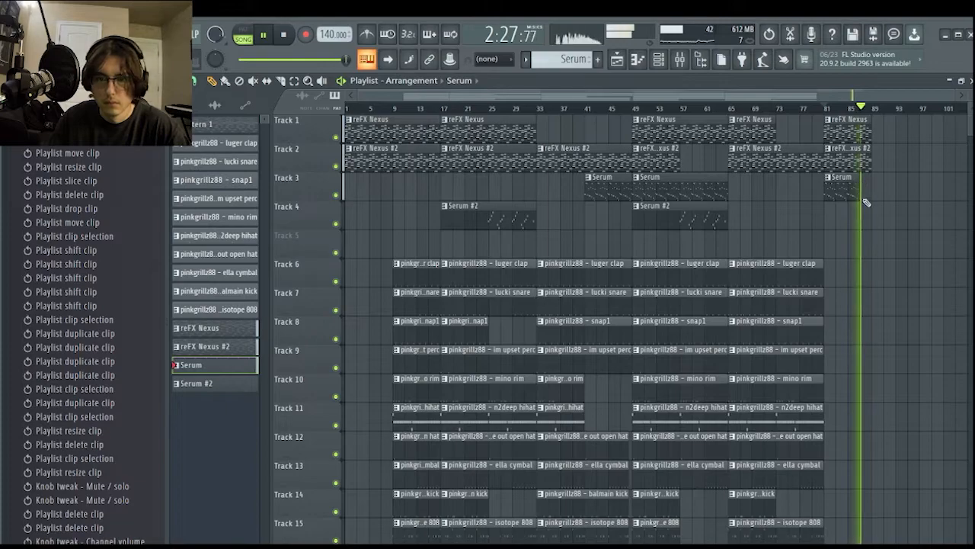
Duplicate the ending's reFX Nexus #2 clip to extend that melody from bar 89 to bar 97.
{"action": "scroll", "coordinate": [865, 199], "scroll_direction": "up", "scroll_amount": 3}
{"action": "scroll", "coordinate": [867, 200], "scroll_direction": "up", "scroll_amount": 2}
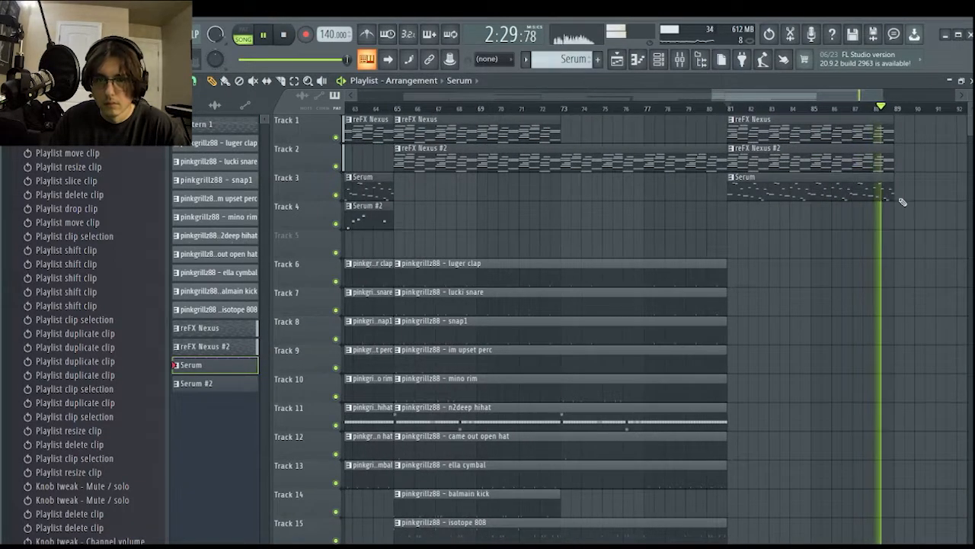
{"action": "scroll", "coordinate": [900, 201], "scroll_direction": "down", "scroll_amount": 5}
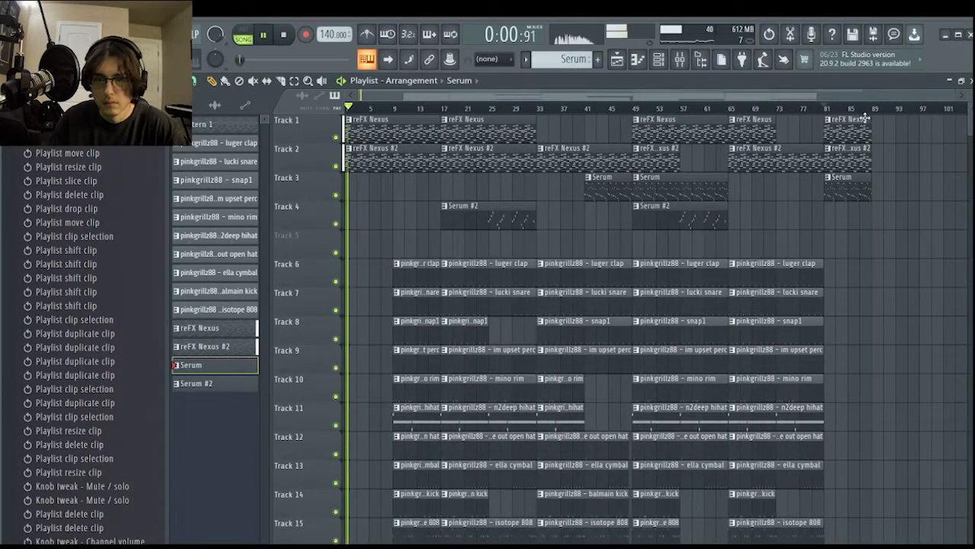
{"action": "left_click", "coordinate": [862, 146], "text": "ctrl"}
{"action": "key", "text": "ctrl+b"}
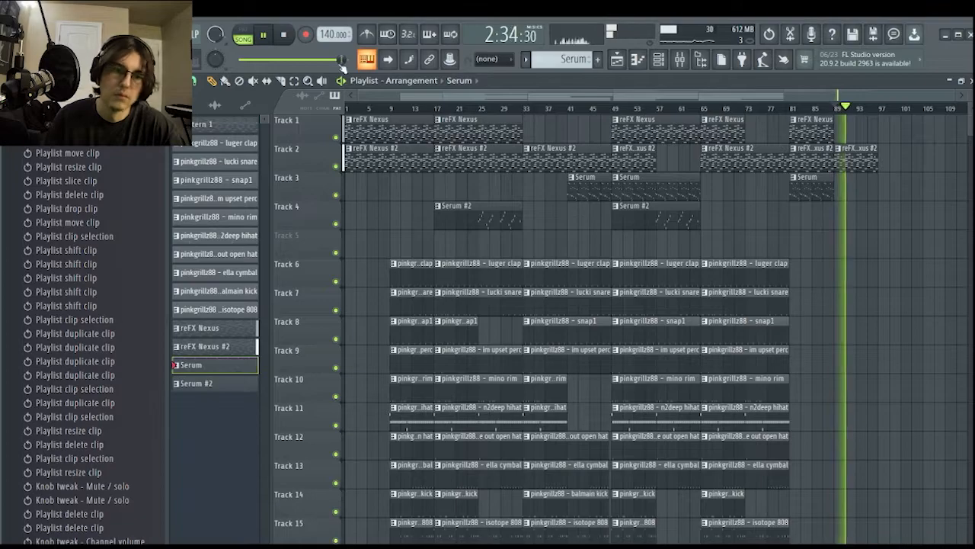
Add the !TAG2 producer tag from the !TAGS sample folder to Track 16 at bar 7.
{"action": "scroll", "coordinate": [82, 189], "scroll_direction": "up", "scroll_amount": 1}
{"action": "left_click", "coordinate": [91, 81]}
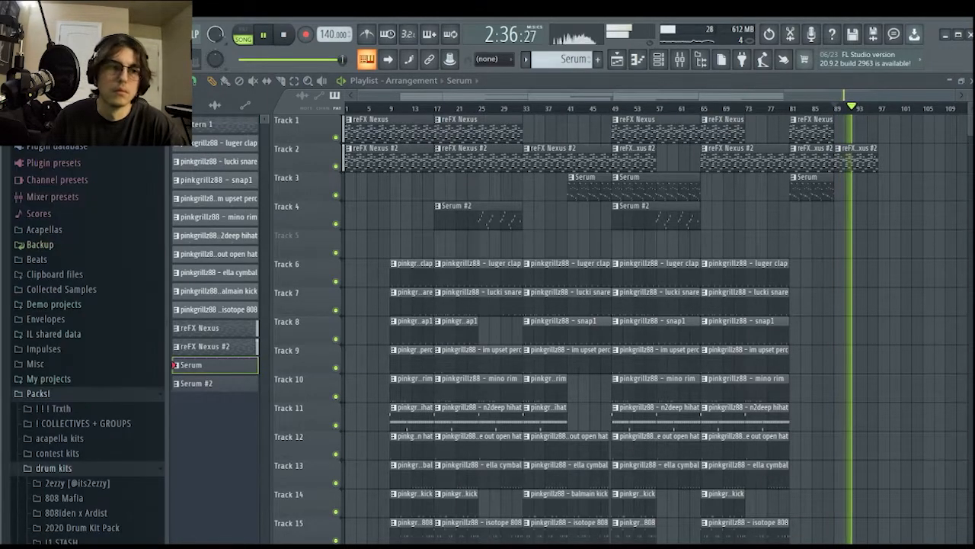
{"action": "scroll", "coordinate": [73, 222], "scroll_direction": "down", "scroll_amount": 4}
{"action": "left_click", "coordinate": [55, 241]}
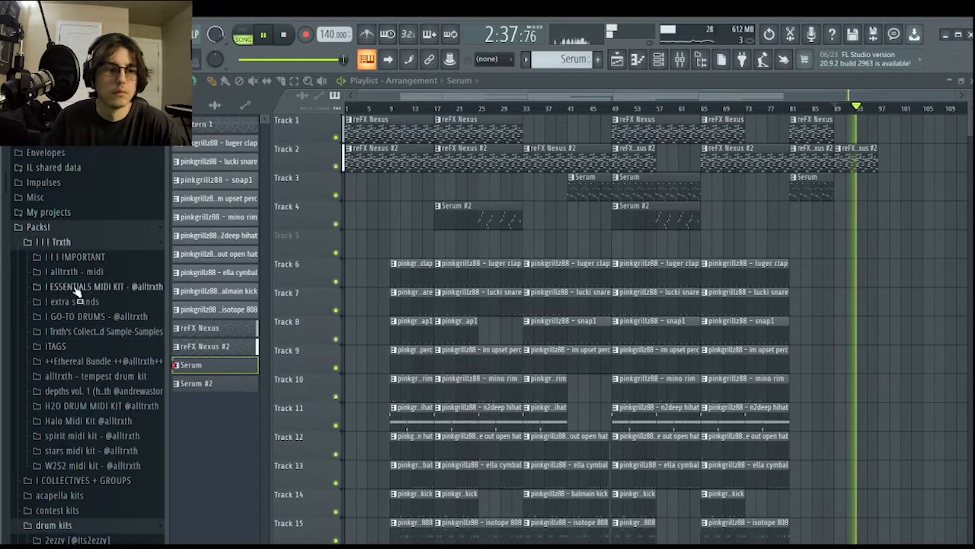
{"action": "left_click", "coordinate": [77, 346]}
{"action": "scroll", "coordinate": [365, 533], "scroll_direction": "down", "scroll_amount": 1}
{"action": "left_click_drag", "start_coordinate": [368, 542], "coordinate": [400, 476]}
{"action": "scroll", "coordinate": [376, 479], "scroll_direction": "up", "scroll_amount": 4}
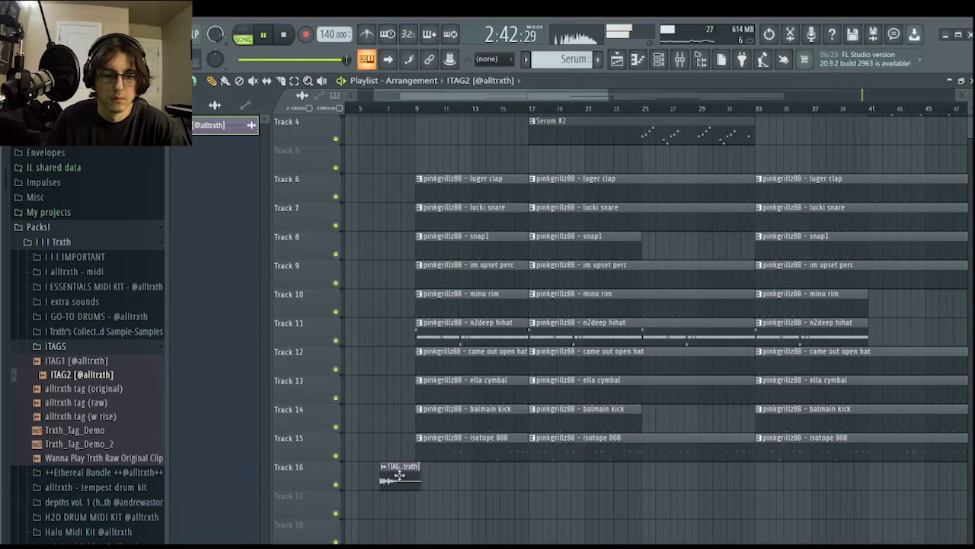
Lower the !TAG2 sample's channel volume while replaying the section just before the drums enter at bar 9.
{"action": "double_click", "coordinate": [399, 480]}
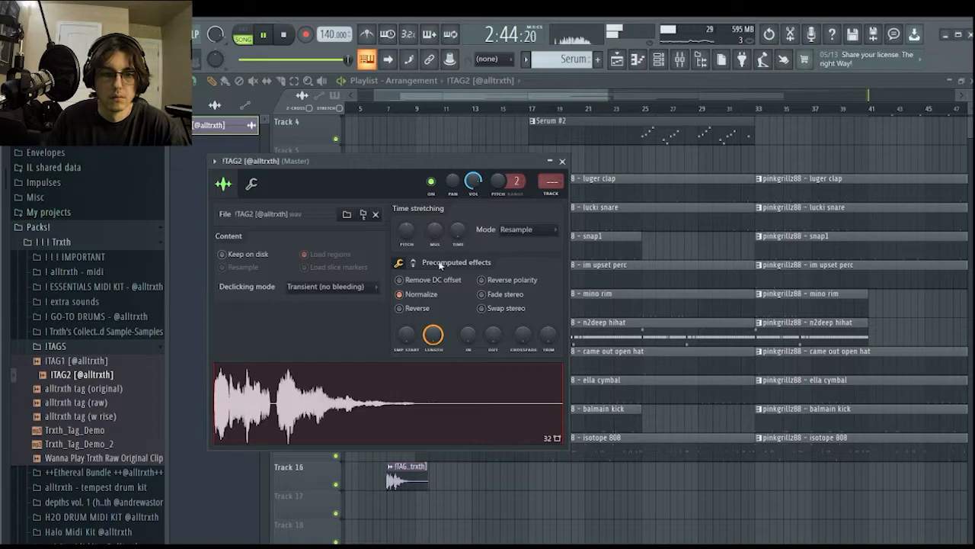
{"action": "left_click", "coordinate": [373, 108]}
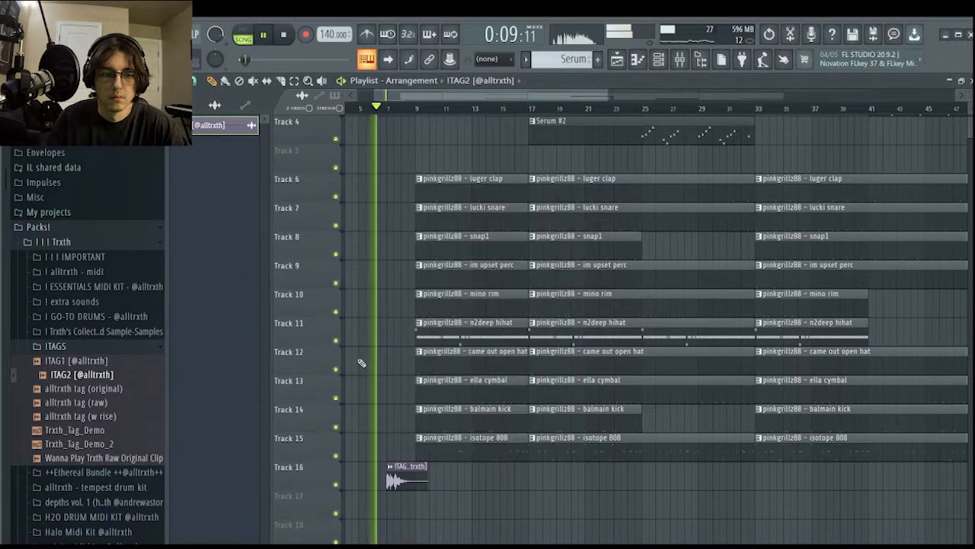
{"action": "scroll", "coordinate": [361, 366], "scroll_direction": "up", "scroll_amount": 4}
{"action": "double_click", "coordinate": [459, 466]}
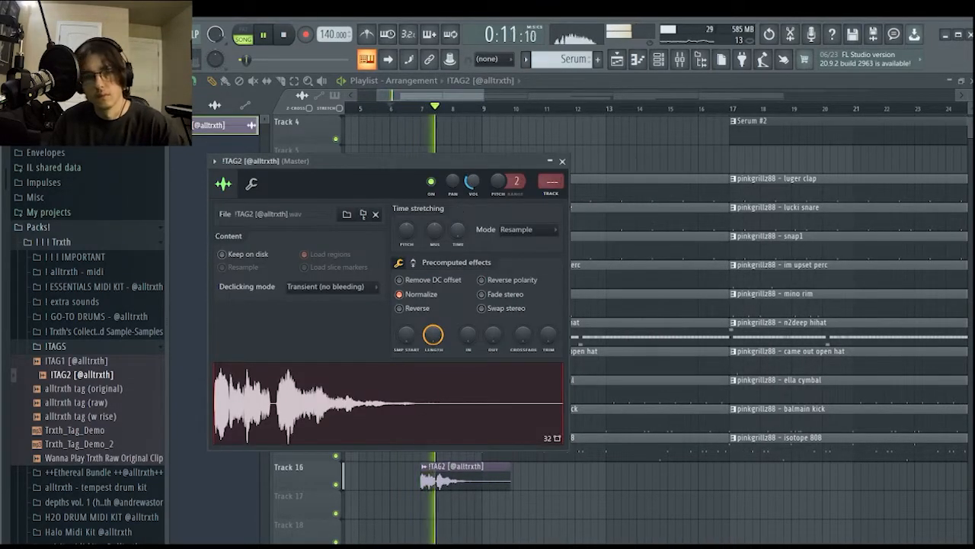
{"action": "left_click", "coordinate": [562, 162]}
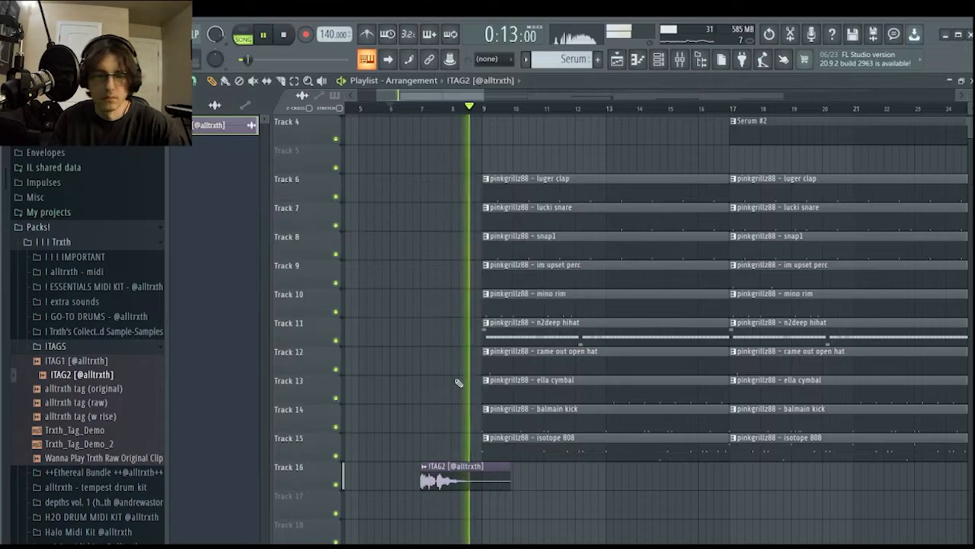
Play the arrangement from bar 1 and stop playback.
{"action": "scroll", "coordinate": [457, 479], "scroll_direction": "down", "scroll_amount": 4}
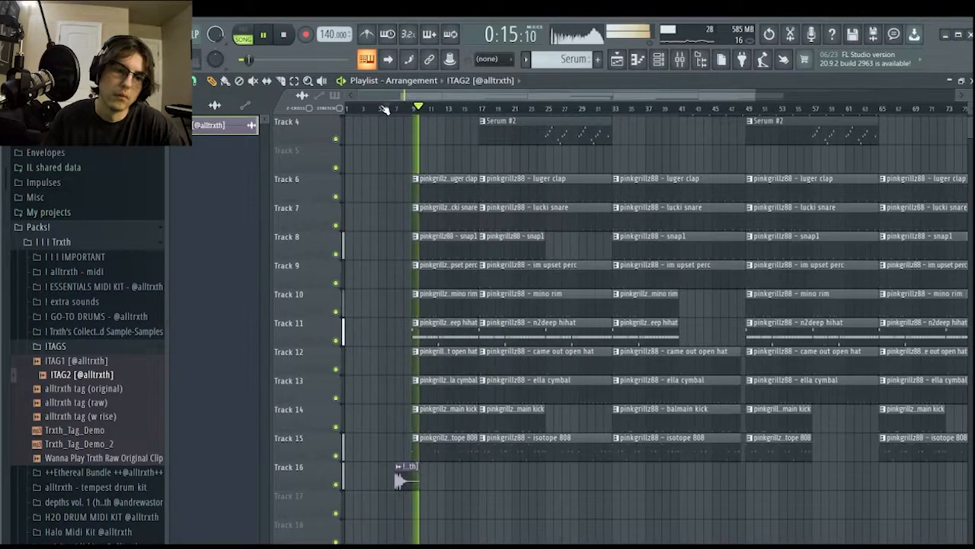
{"action": "scroll", "coordinate": [495, 261], "scroll_direction": "down", "scroll_amount": 2}
{"action": "scroll", "coordinate": [495, 261], "scroll_direction": "up", "scroll_amount": 3}
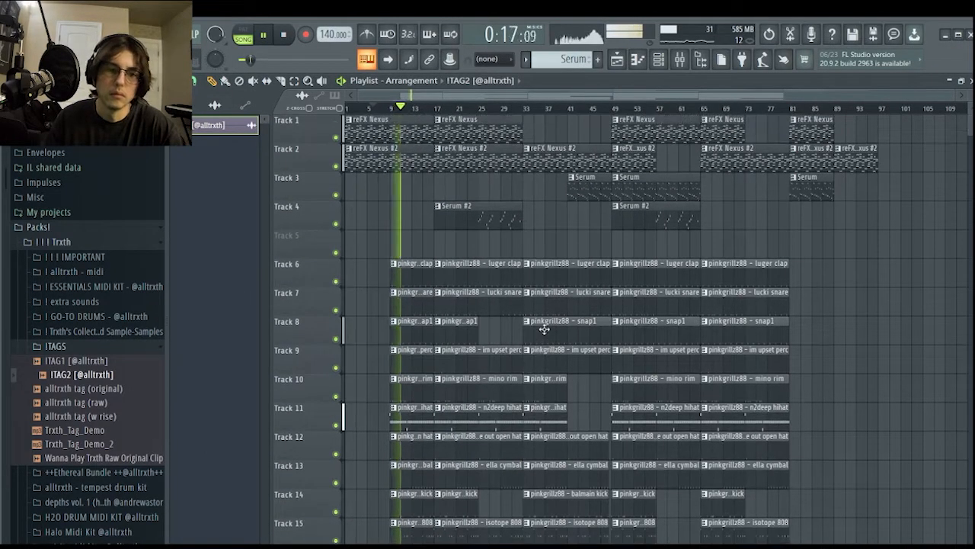
{"action": "left_click", "coordinate": [348, 107]}
{"action": "mouse_move", "coordinate": [343, 136]}
{"action": "left_mouse_down"}
{"action": "mouse_move", "coordinate": [389, 139]}
{"action": "mouse_move", "coordinate": [346, 135]}
{"action": "left_mouse_up"}
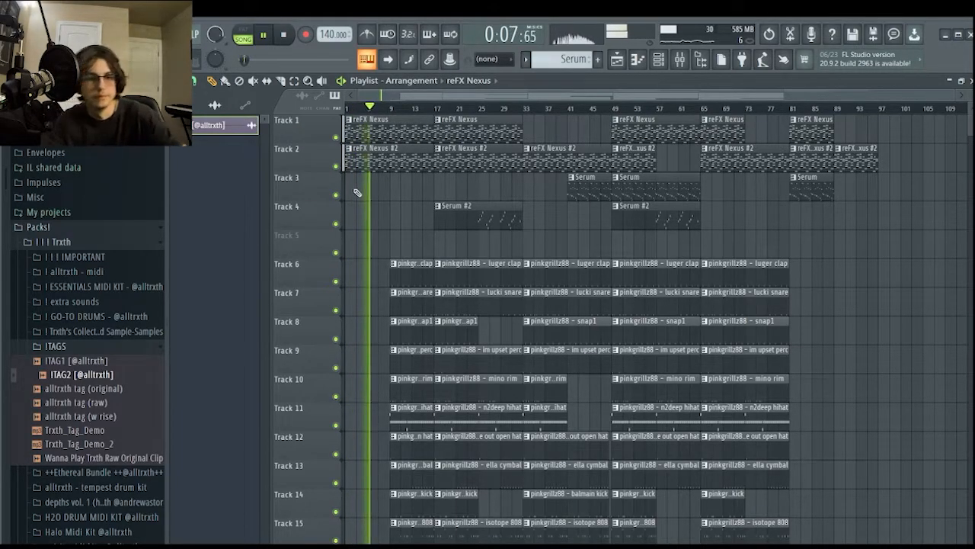
{"action": "key", "text": "space"}
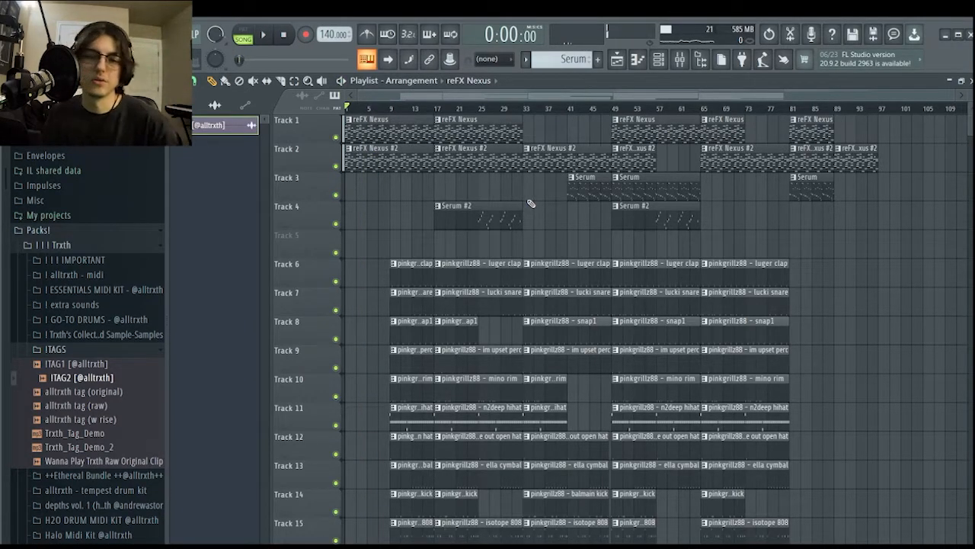